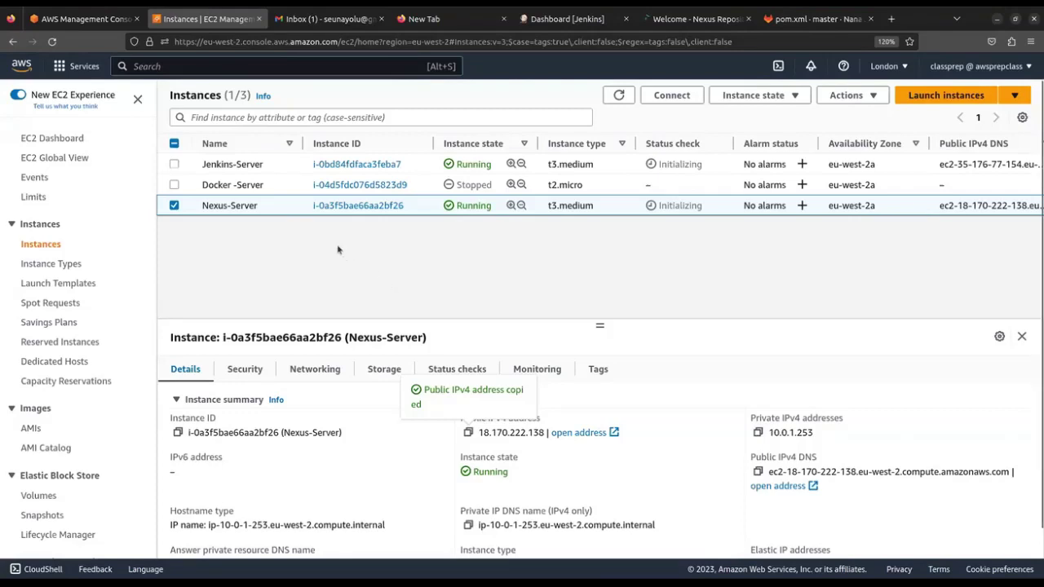
Review Jenkins-Server's details, then check Jenkins on port 8080 and the Nexus welcome page on 8081
{"action": "left_click", "coordinate": [230, 165]}
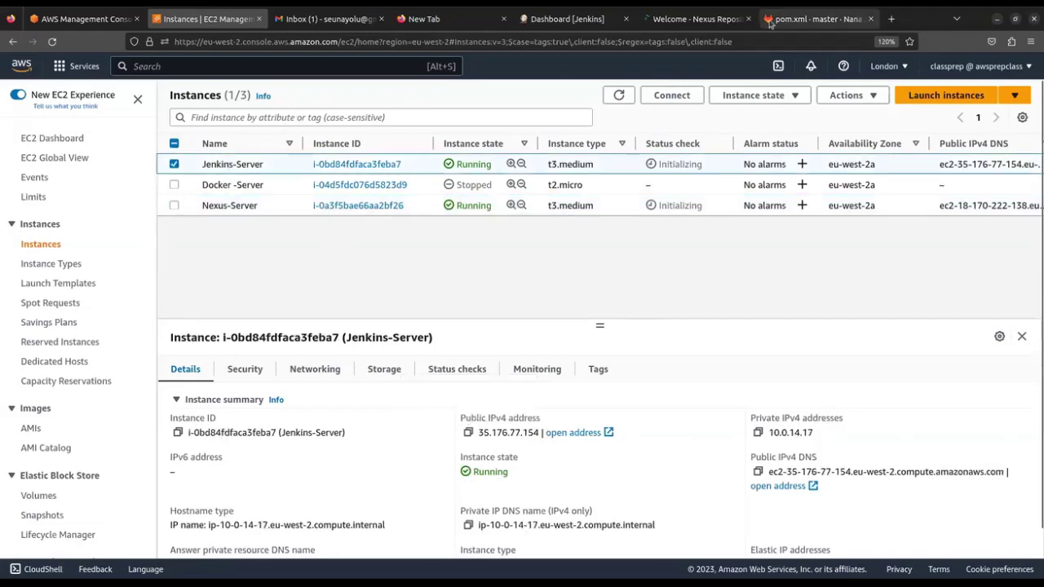
{"action": "left_click", "coordinate": [571, 17]}
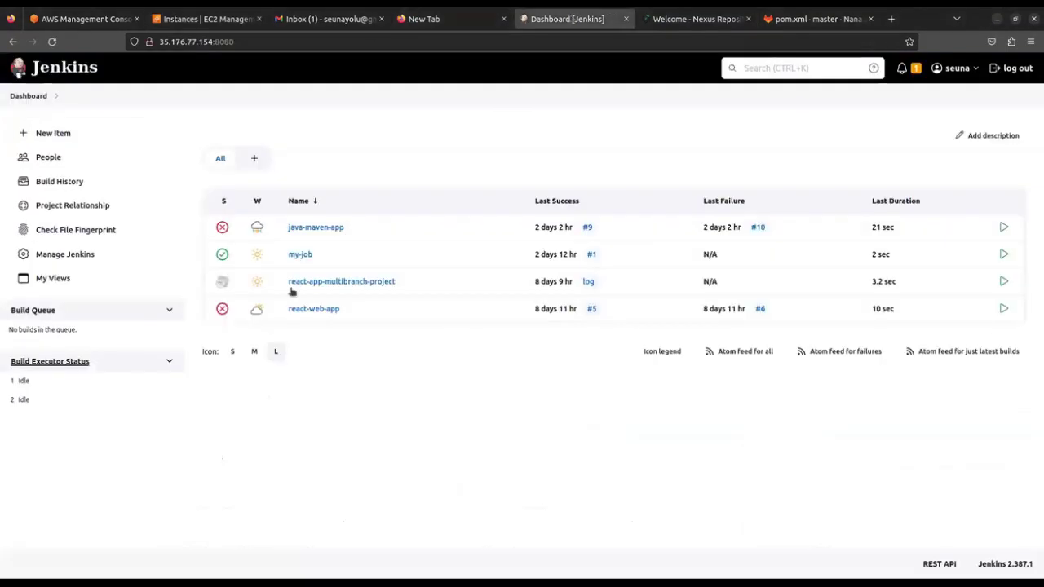
{"action": "left_click", "coordinate": [692, 19]}
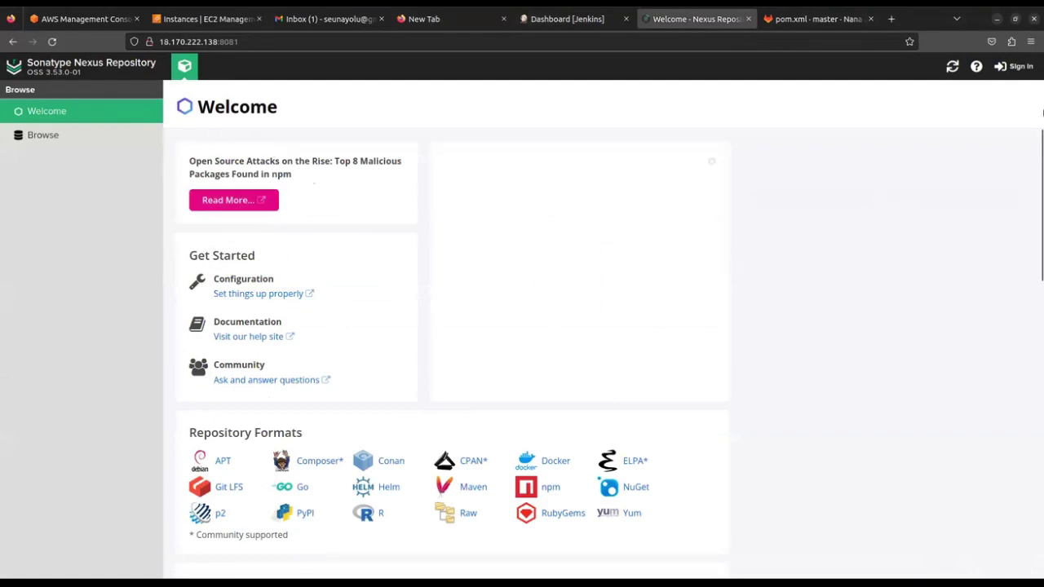
Sign into Nexus as admin, open Repository administration, and go back to the EC2 Instances list
{"action": "left_click", "coordinate": [1021, 72]}
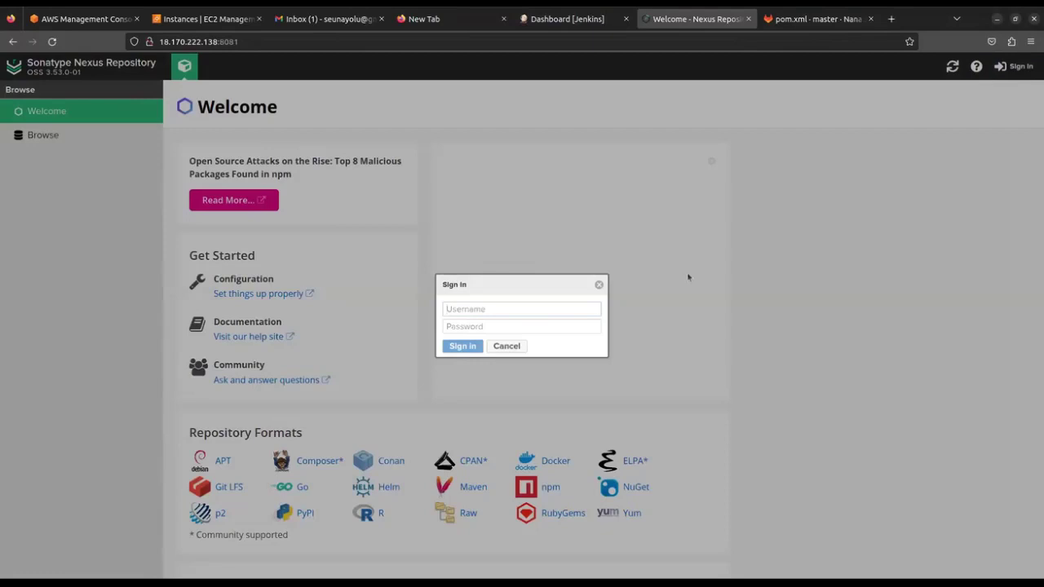
{"action": "type", "text": "admin"}
{"action": "key", "text": "Tab"}
{"action": "type", "text": "••••••••"}
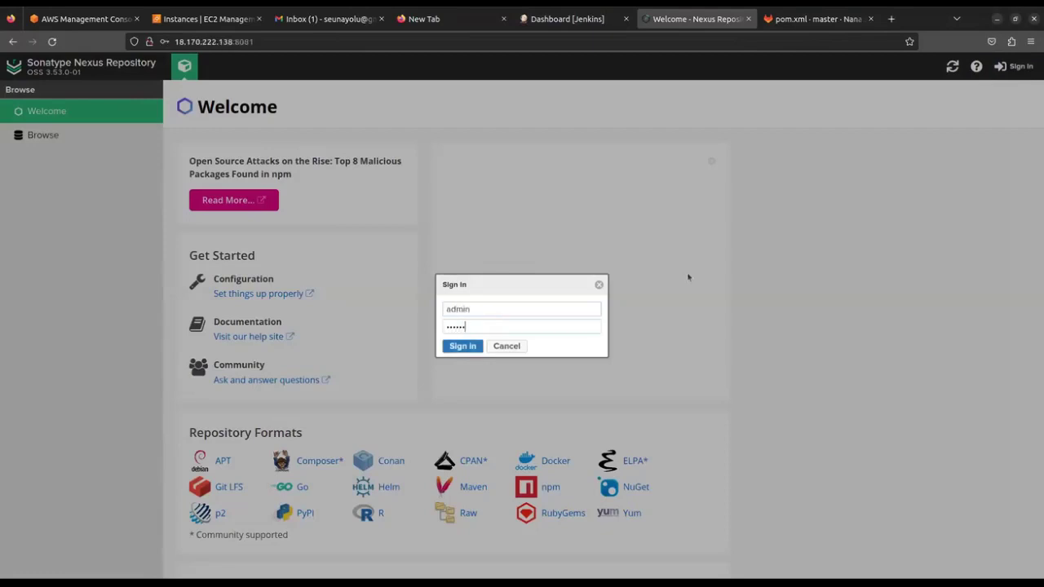
{"action": "key", "text": "Return"}
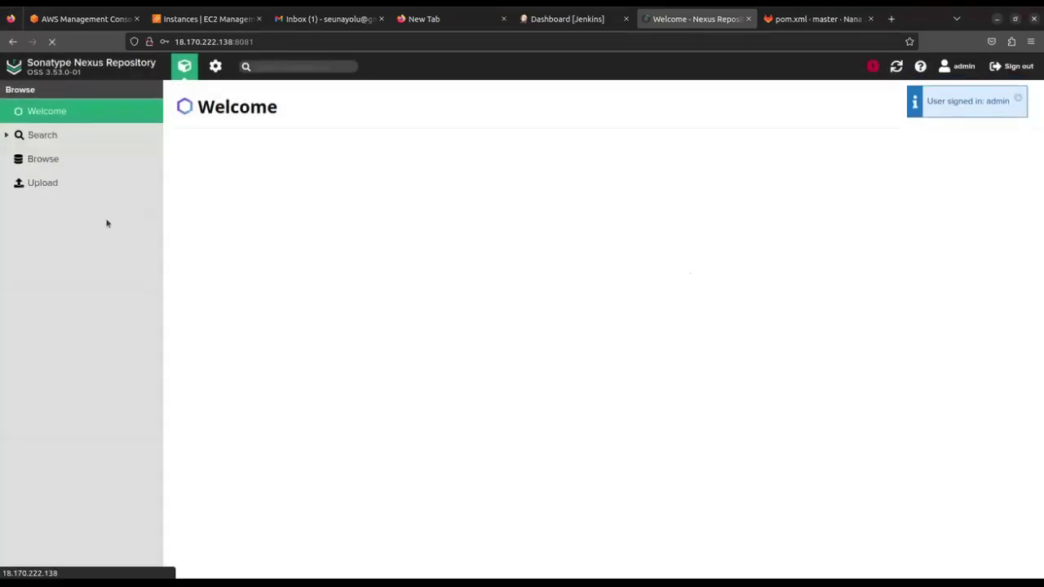
{"action": "left_click", "coordinate": [215, 66]}
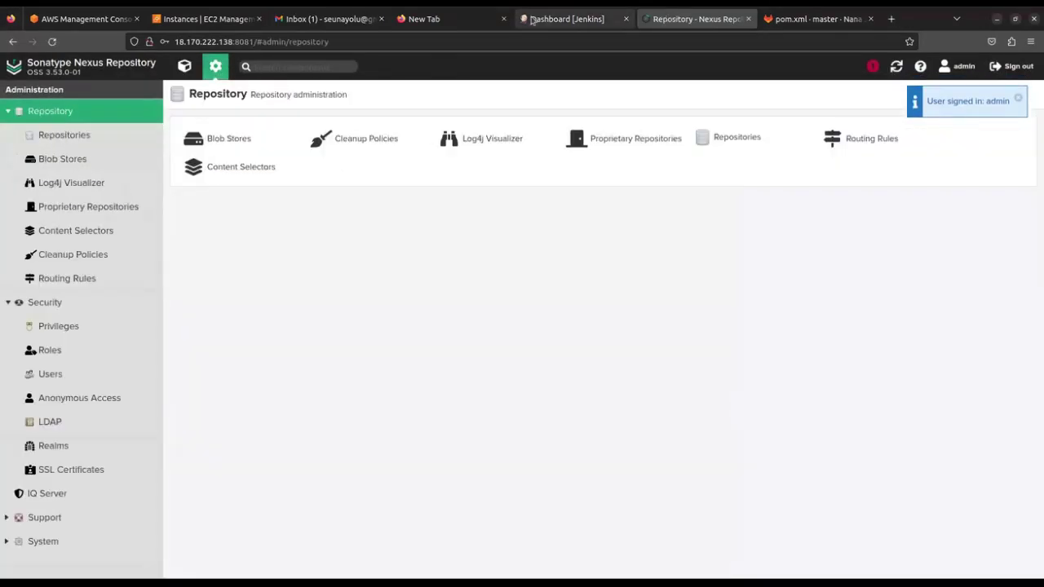
{"action": "left_click", "coordinate": [204, 19]}
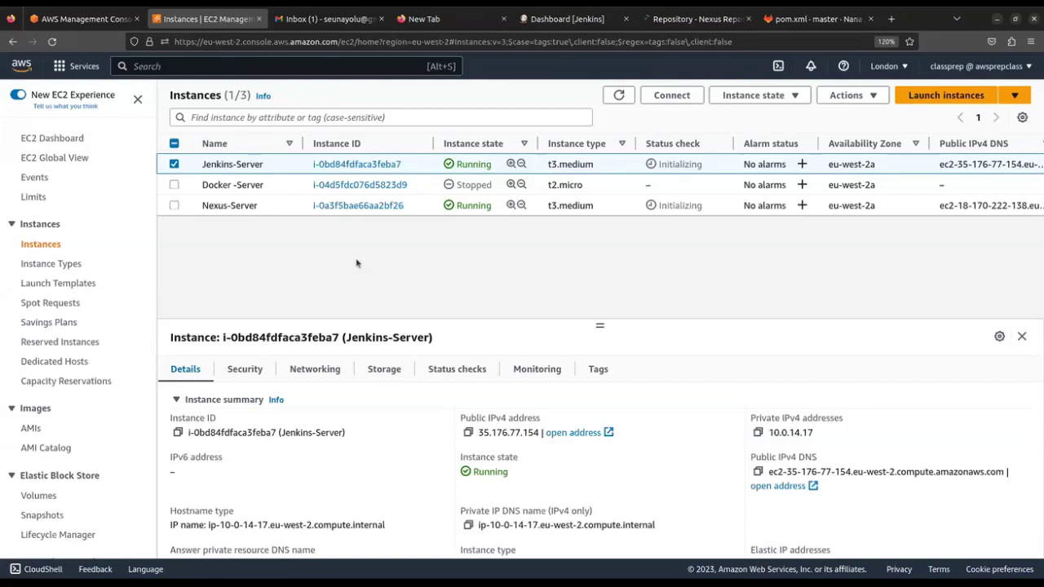
Start a new instance named Nexus_Server, reviewing its Amazon Linux 2023 AMI and t2.micro type
{"action": "left_click", "coordinate": [912, 97]}
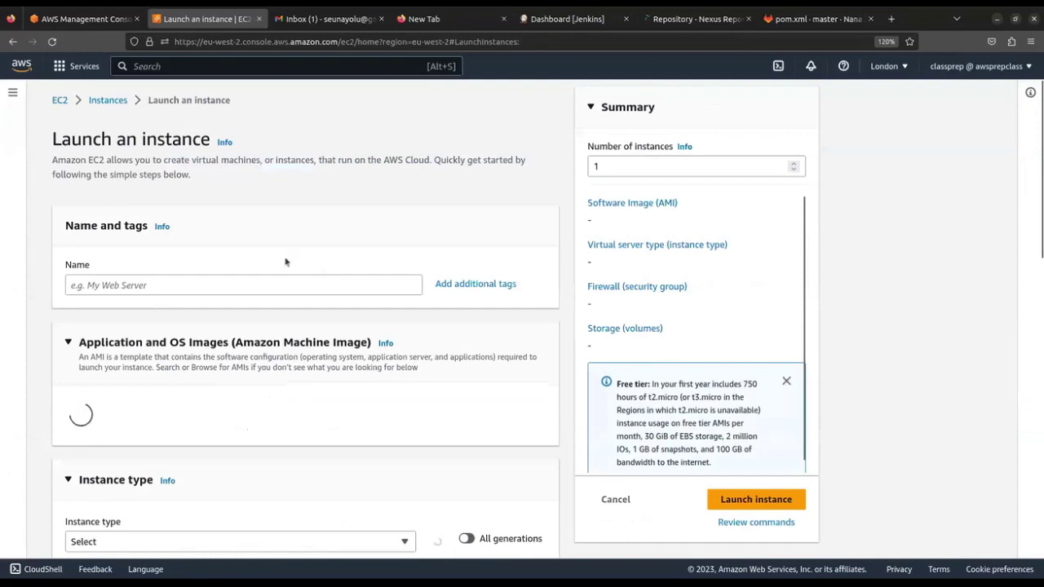
{"action": "scroll", "coordinate": [229, 241], "scroll_direction": "down", "scroll_amount": 2}
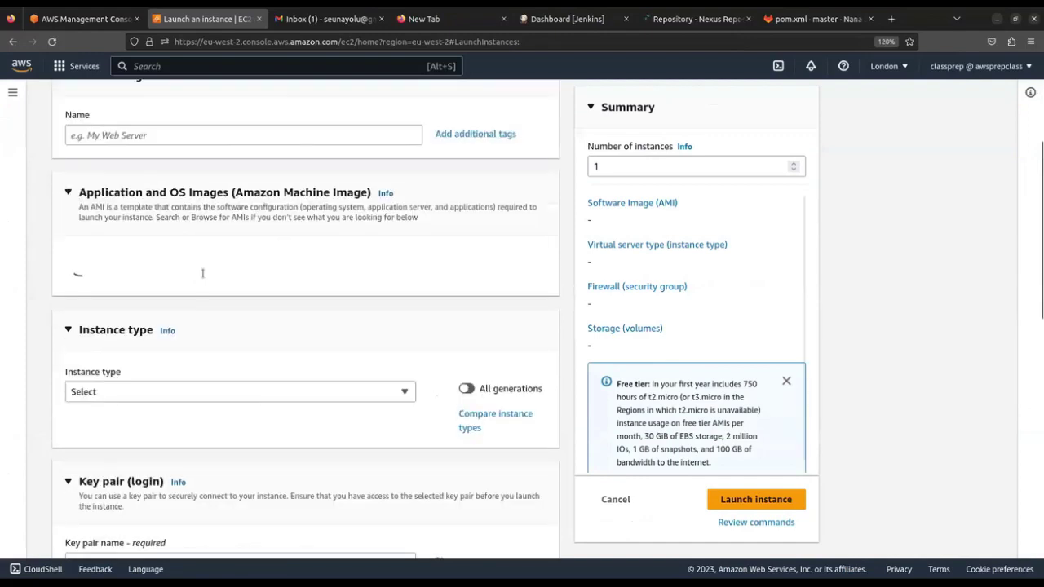
{"action": "scroll", "coordinate": [204, 278], "scroll_direction": "up", "scroll_amount": 1}
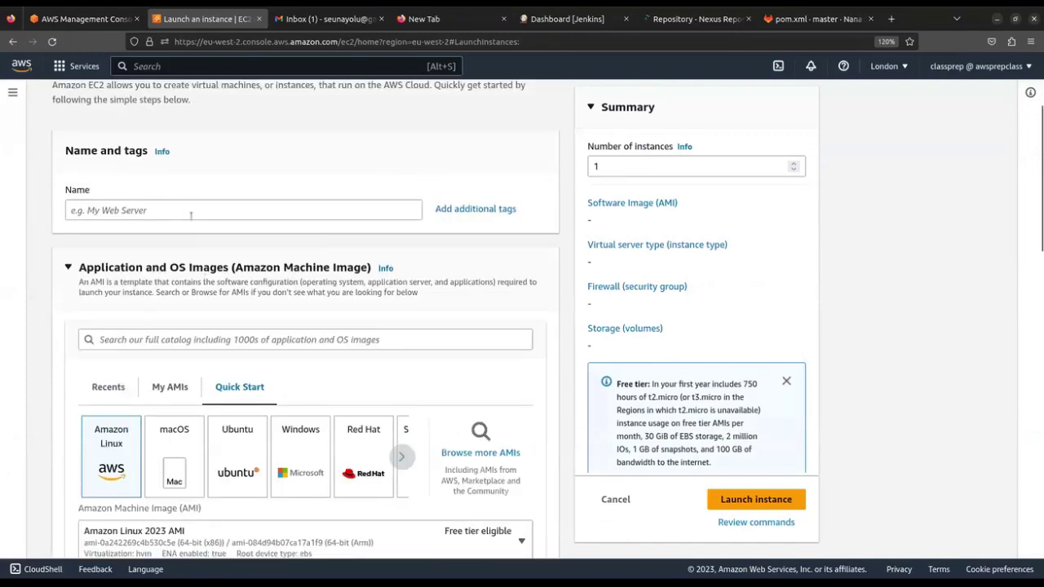
{"action": "left_click", "coordinate": [215, 209]}
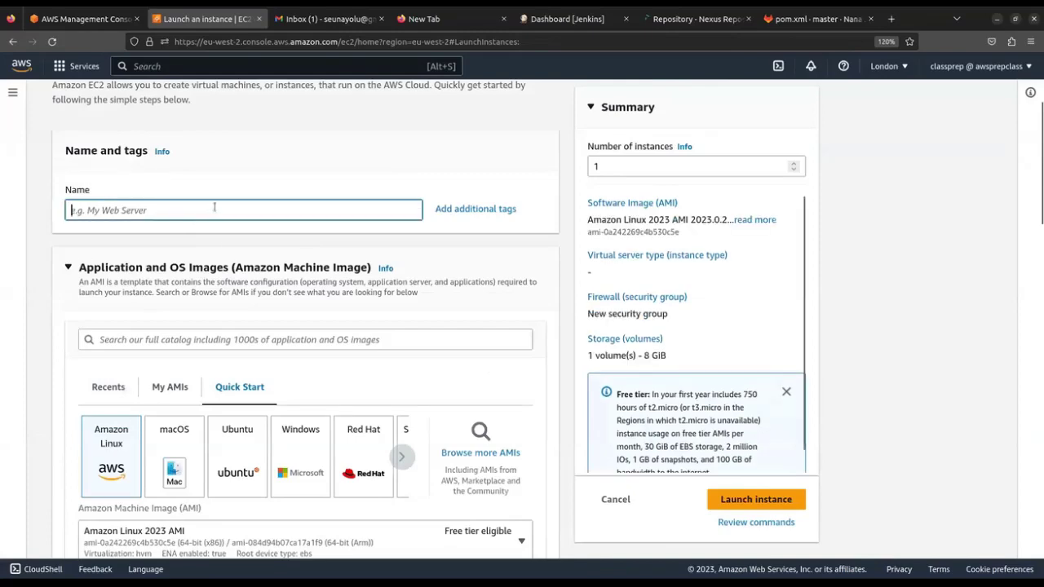
{"action": "scroll", "coordinate": [227, 258], "scroll_direction": "down", "scroll_amount": 2}
{"action": "scroll", "coordinate": [227, 261], "scroll_direction": "up", "scroll_amount": 2}
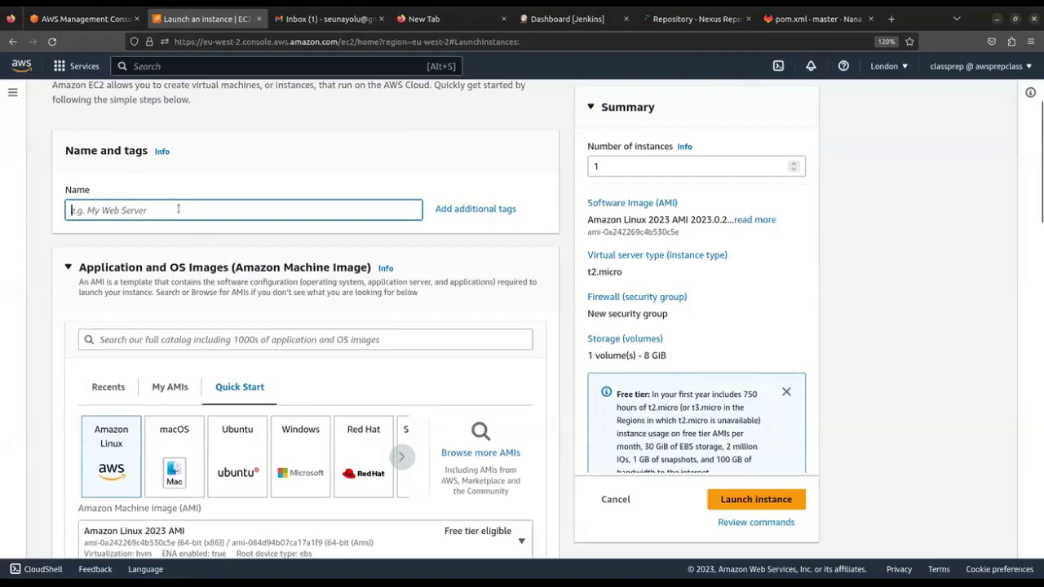
{"action": "type", "text": "Nexus"}
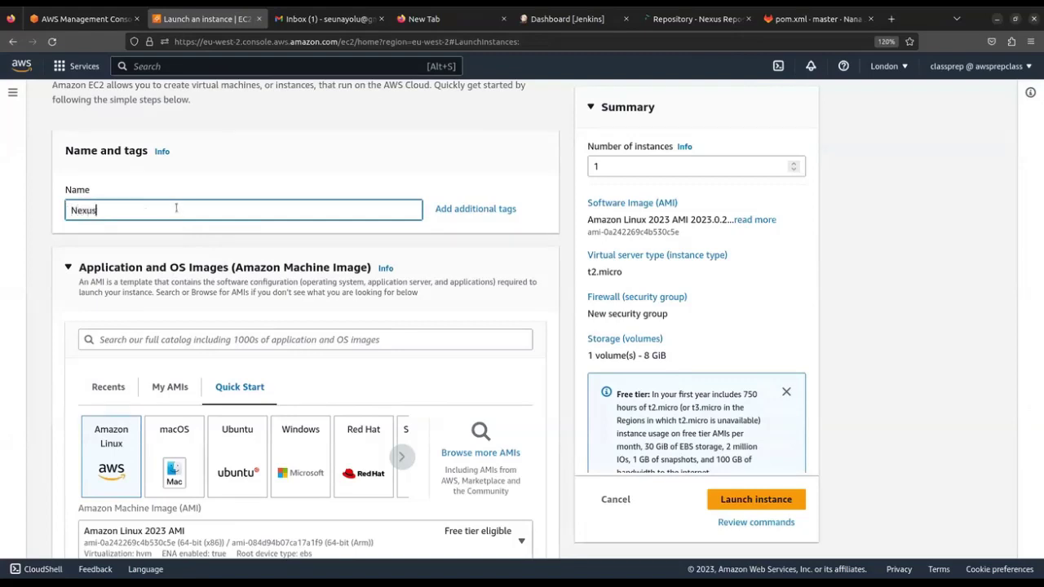
{"action": "type", "text": "_Server"}
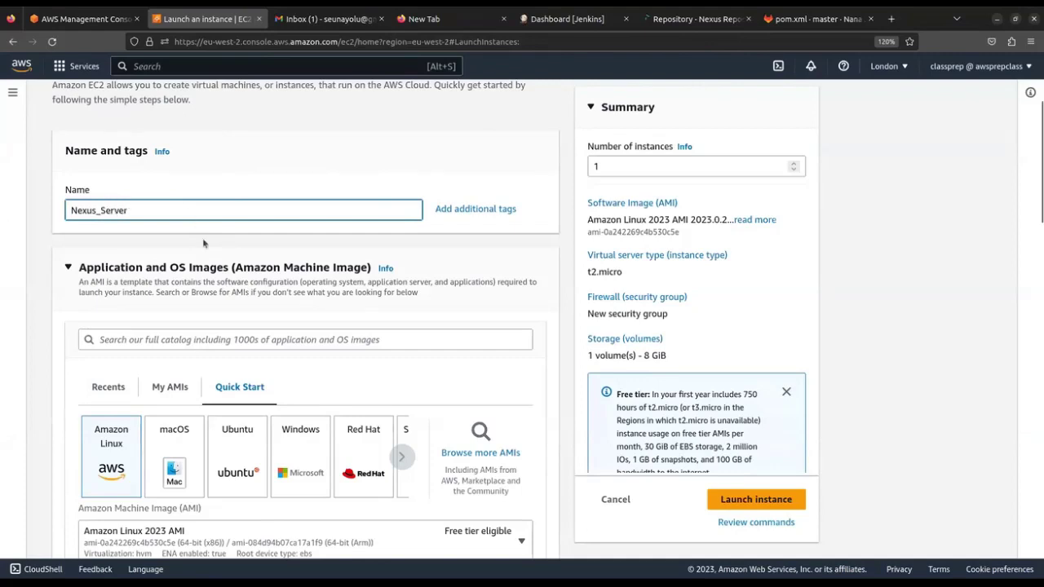
{"action": "scroll", "coordinate": [204, 259], "scroll_direction": "down", "scroll_amount": 3}
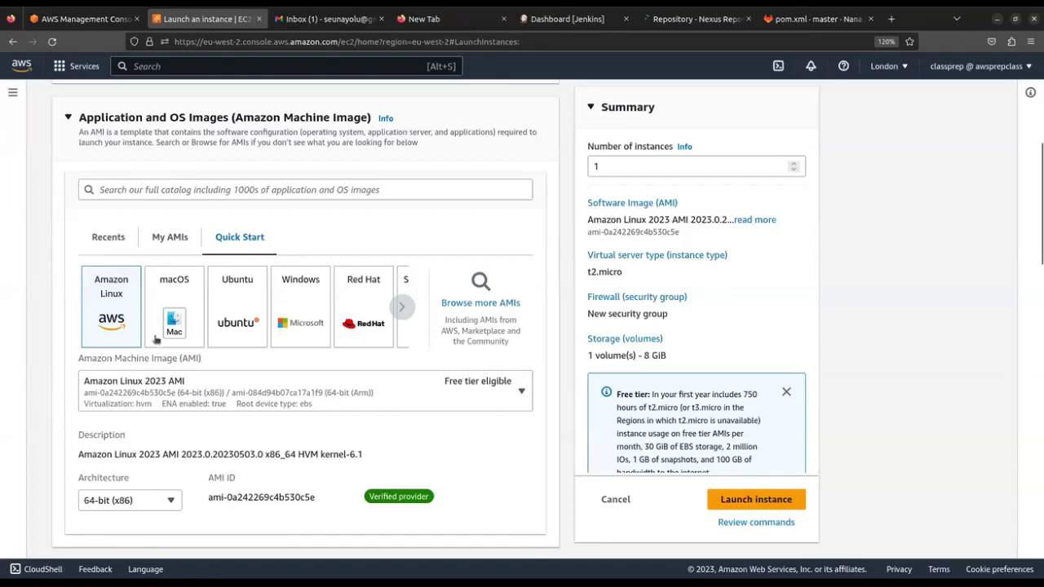
{"action": "scroll", "coordinate": [259, 372], "scroll_direction": "down", "scroll_amount": 3}
{"action": "scroll", "coordinate": [259, 372], "scroll_direction": "down", "scroll_amount": 2}
{"action": "scroll", "coordinate": [261, 370], "scroll_direction": "up", "scroll_amount": 3}
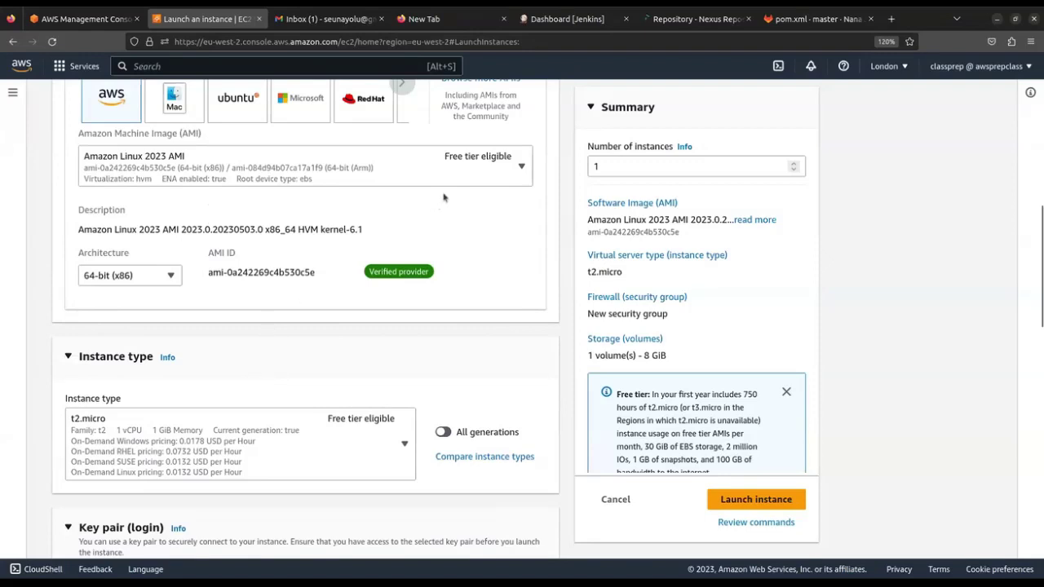
{"action": "left_click", "coordinate": [695, 22]}
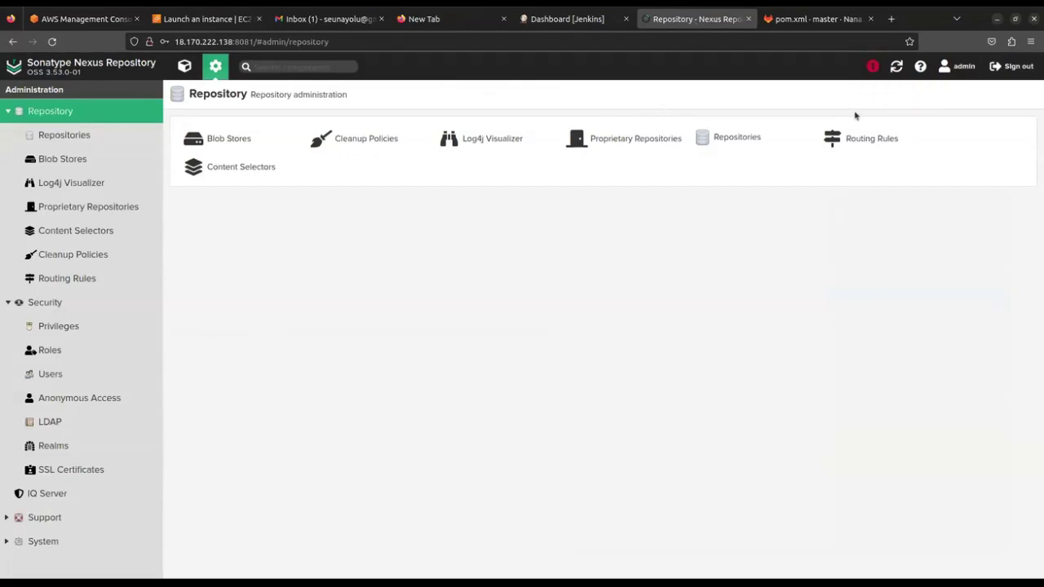
Check Nexus system status, which warns of 2 CPUs versus 4 recommended, then return to the launch form
{"action": "left_click", "coordinate": [872, 67]}
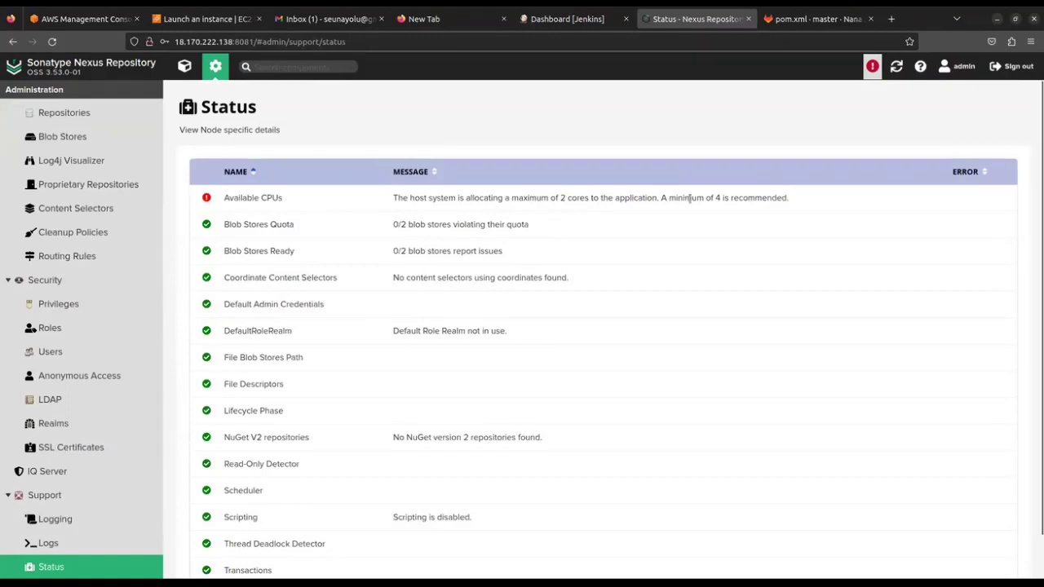
{"action": "left_click", "coordinate": [196, 19]}
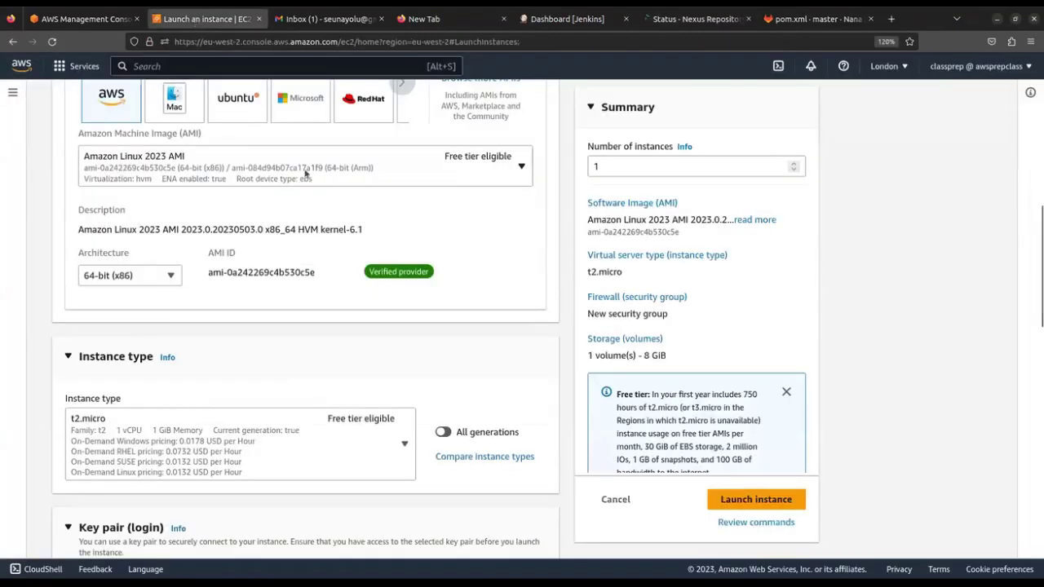
Leave the launch form and view Nexus-Server's details: a running t3.medium passing 2/2 checks
{"action": "scroll", "coordinate": [284, 345], "scroll_direction": "down", "scroll_amount": 10}
{"action": "scroll", "coordinate": [285, 345], "scroll_direction": "up", "scroll_amount": 1}
{"action": "scroll", "coordinate": [287, 318], "scroll_direction": "up", "scroll_amount": 12}
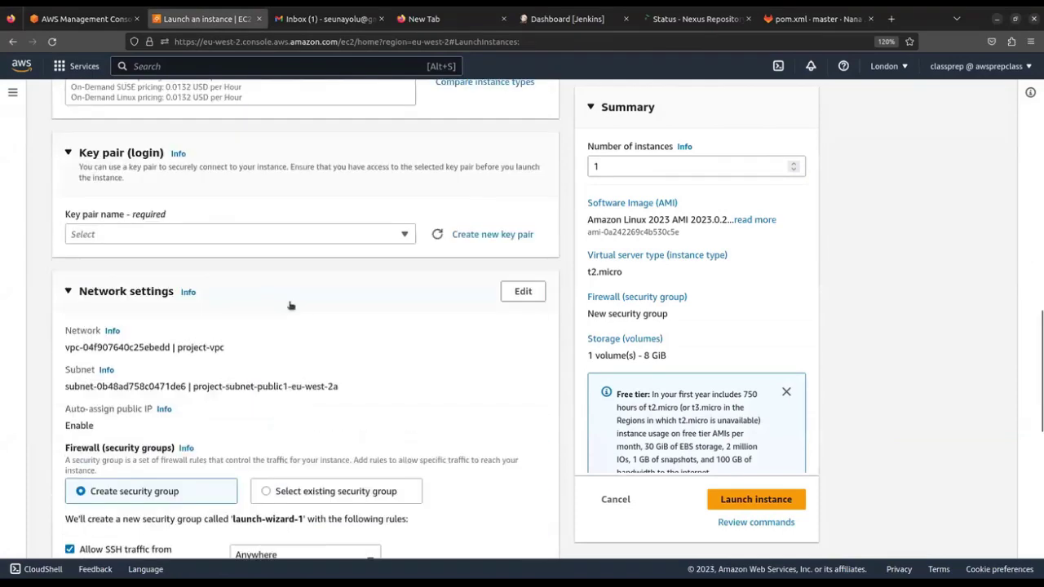
{"action": "left_click", "coordinate": [106, 101]}
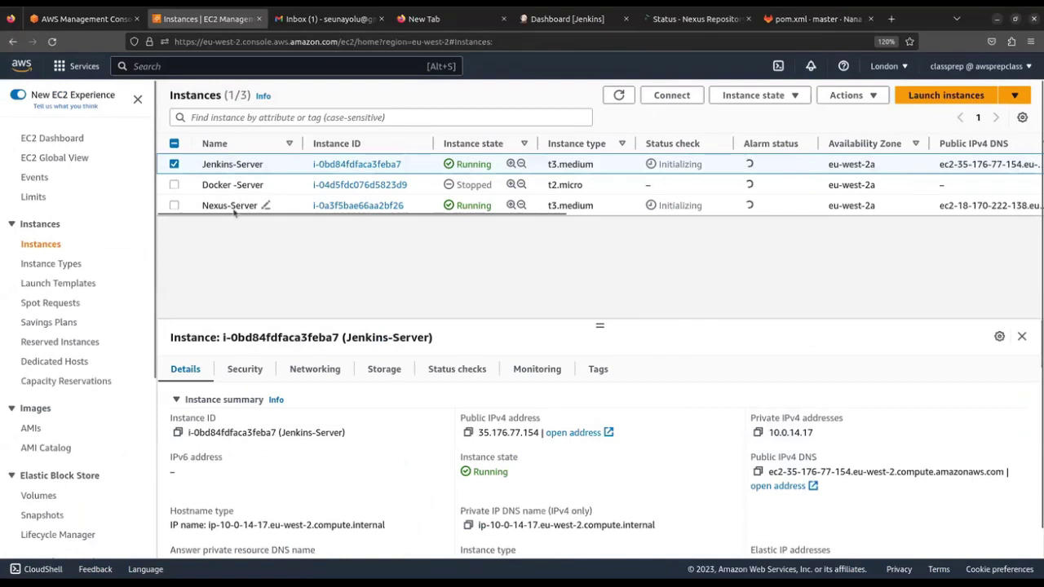
{"action": "left_click", "coordinate": [262, 205]}
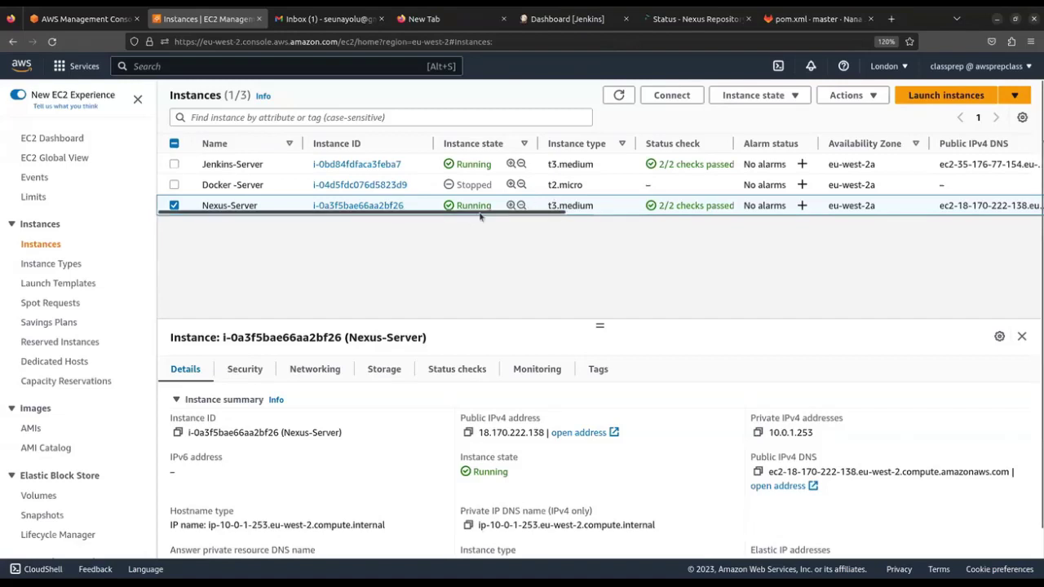
{"action": "left_click", "coordinate": [695, 18]}
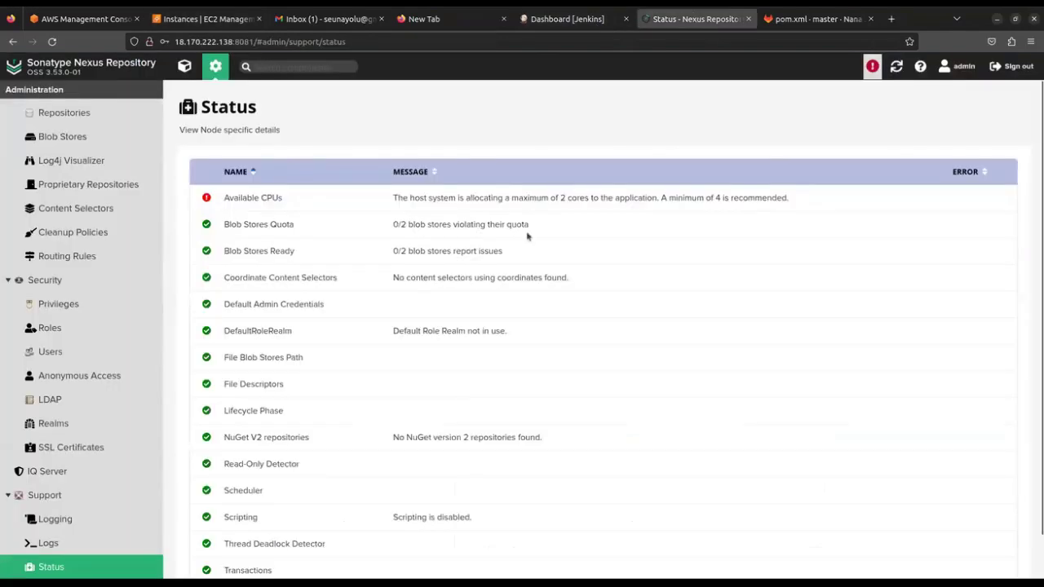
{"action": "left_click", "coordinate": [556, 23]}
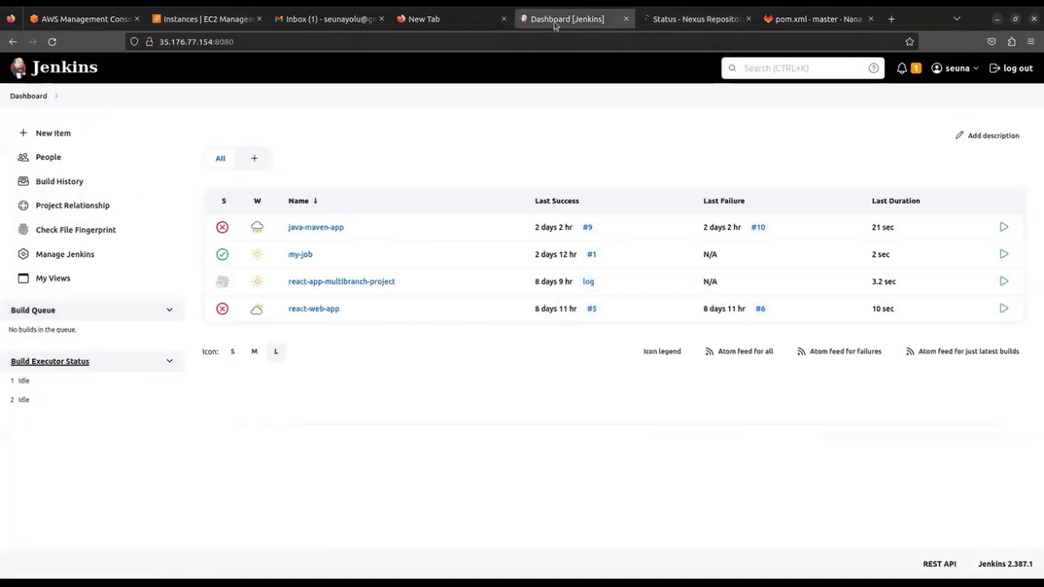
{"action": "left_click", "coordinate": [688, 21]}
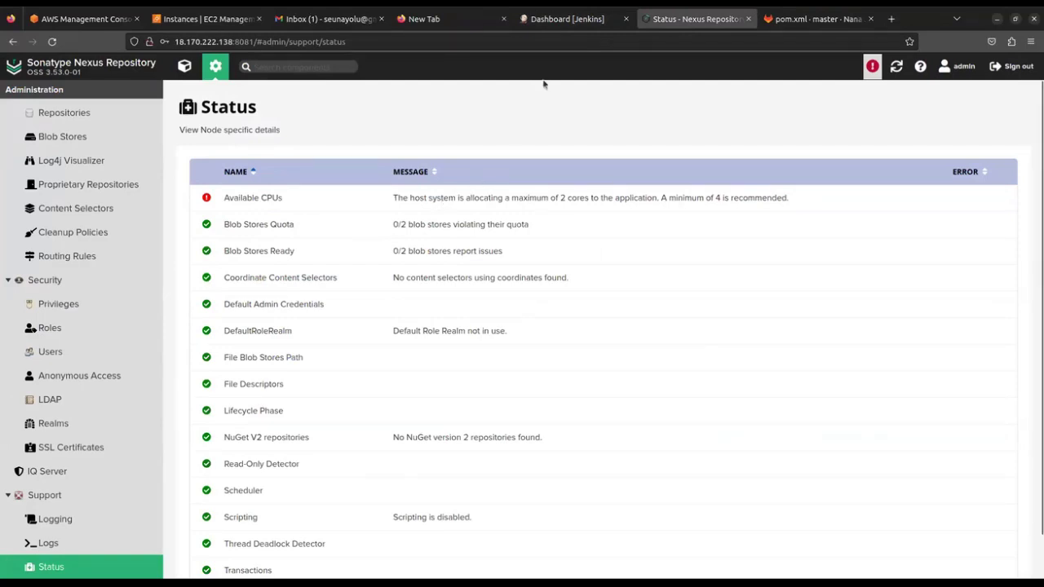
{"action": "left_click", "coordinate": [564, 21]}
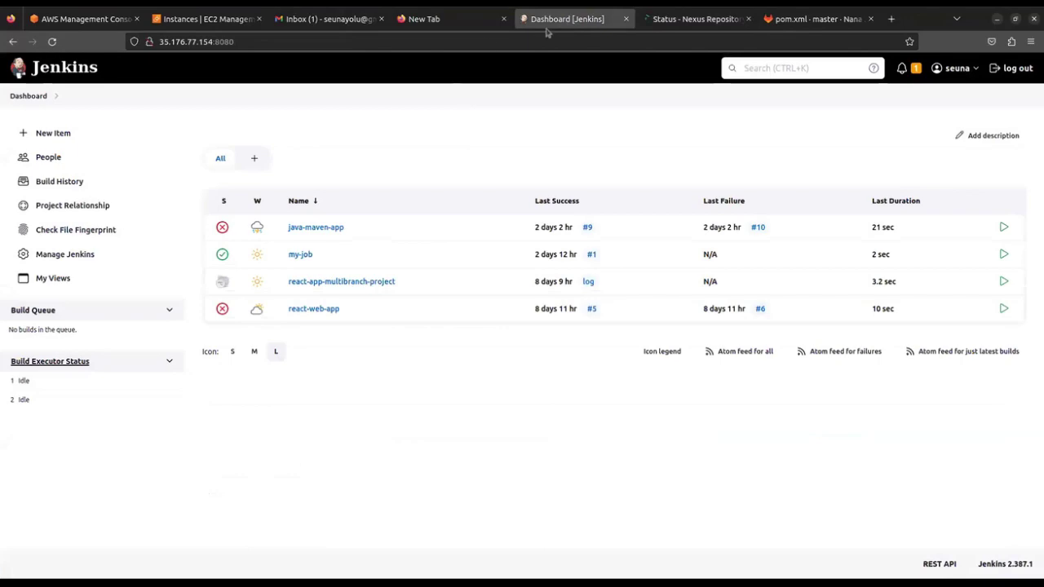
{"action": "left_click", "coordinate": [669, 18]}
{"action": "left_click", "coordinate": [205, 18]}
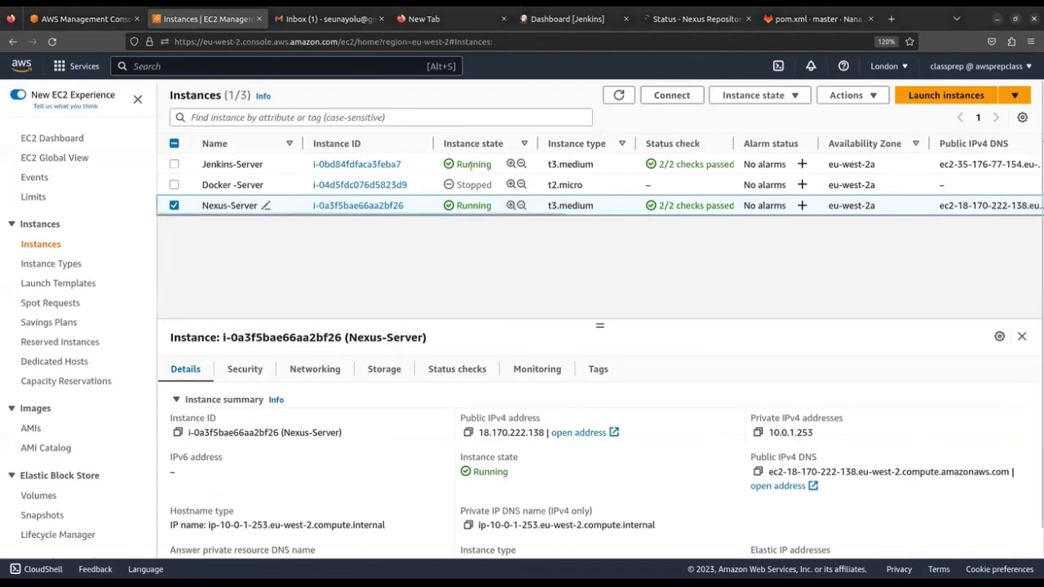
View Jenkins-Server's details, then begin launching a new instance
{"action": "left_click", "coordinate": [574, 161]}
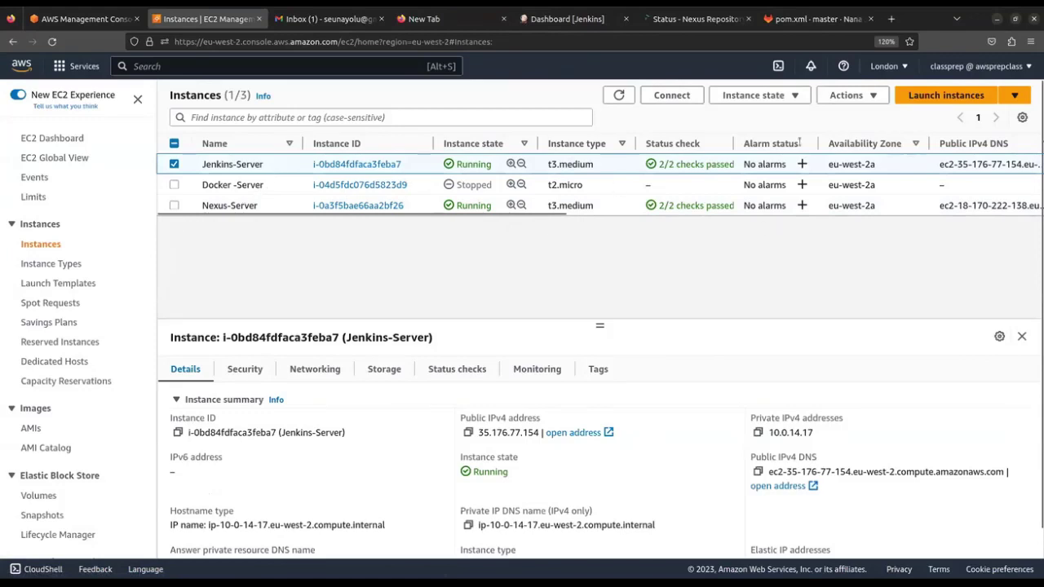
{"action": "left_click", "coordinate": [906, 96]}
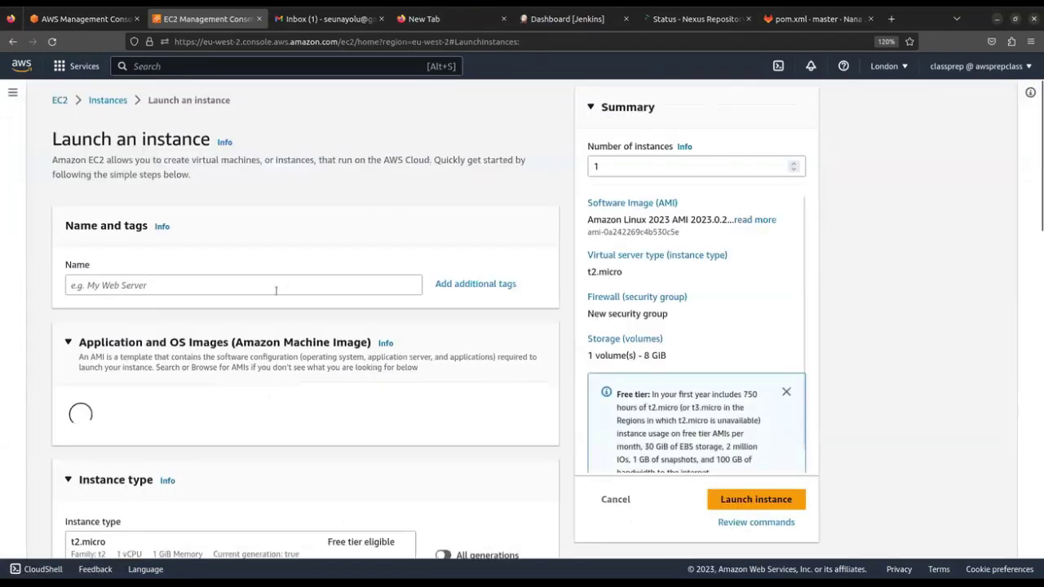
Name the new instance Nexus_Server_1 and pick the Ubuntu Server 22.04 LTS image
{"action": "left_click", "coordinate": [276, 291]}
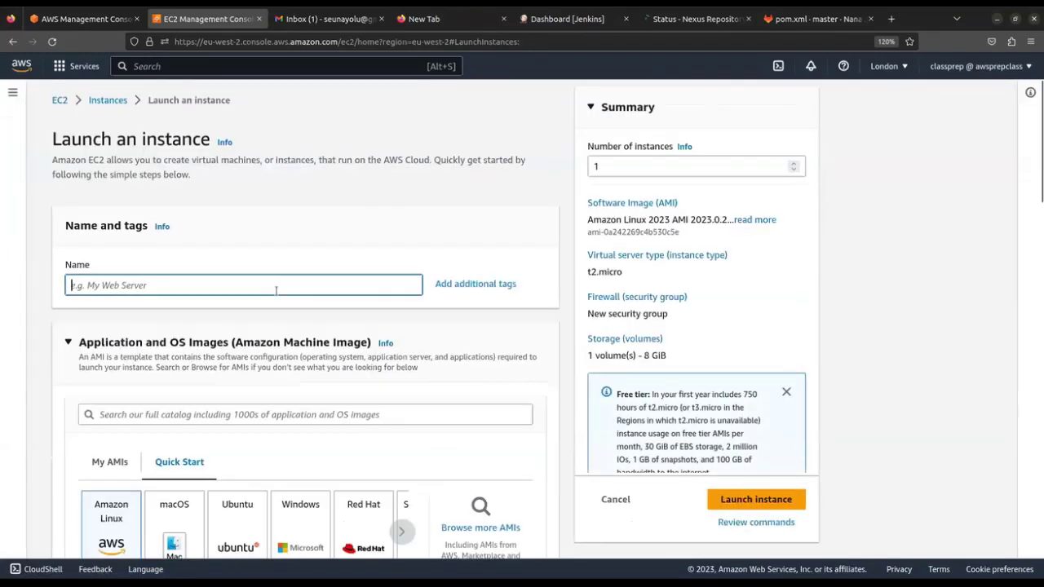
{"action": "type", "text": "Nexus"}
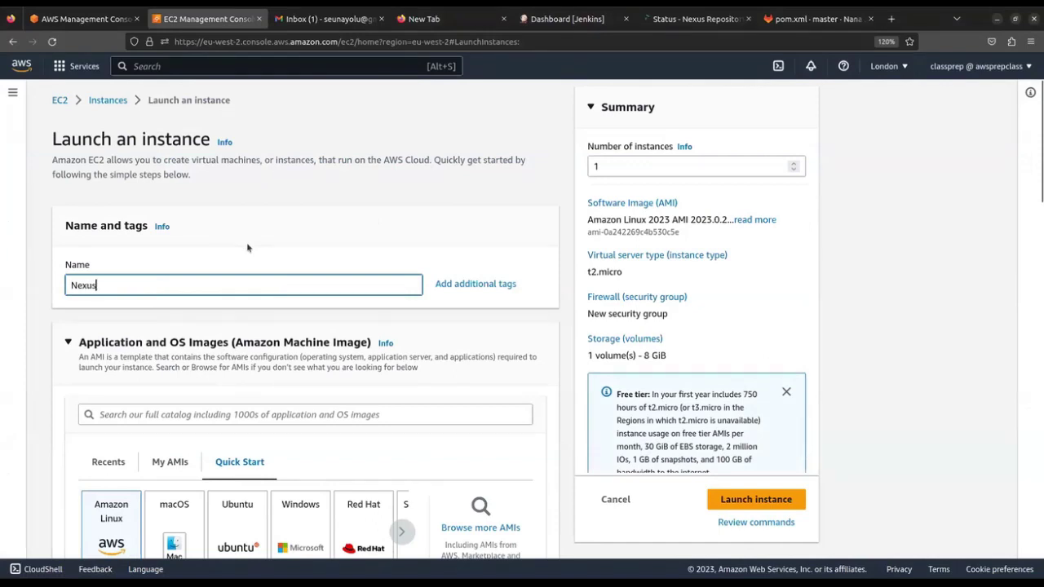
{"action": "type", "text": "_Server_1"}
{"action": "scroll", "coordinate": [314, 269], "scroll_direction": "down", "scroll_amount": 3}
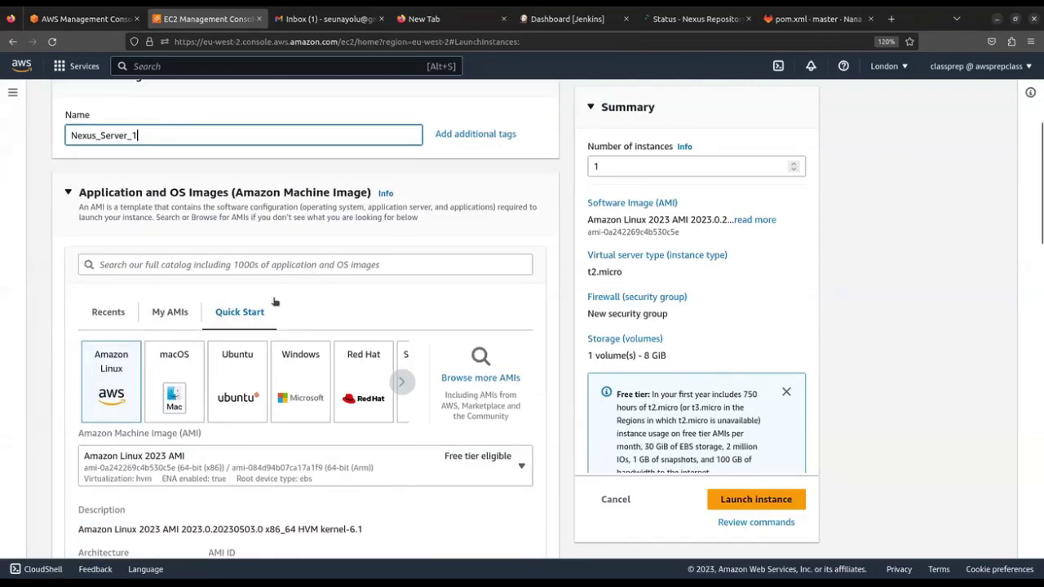
{"action": "left_click", "coordinate": [269, 387]}
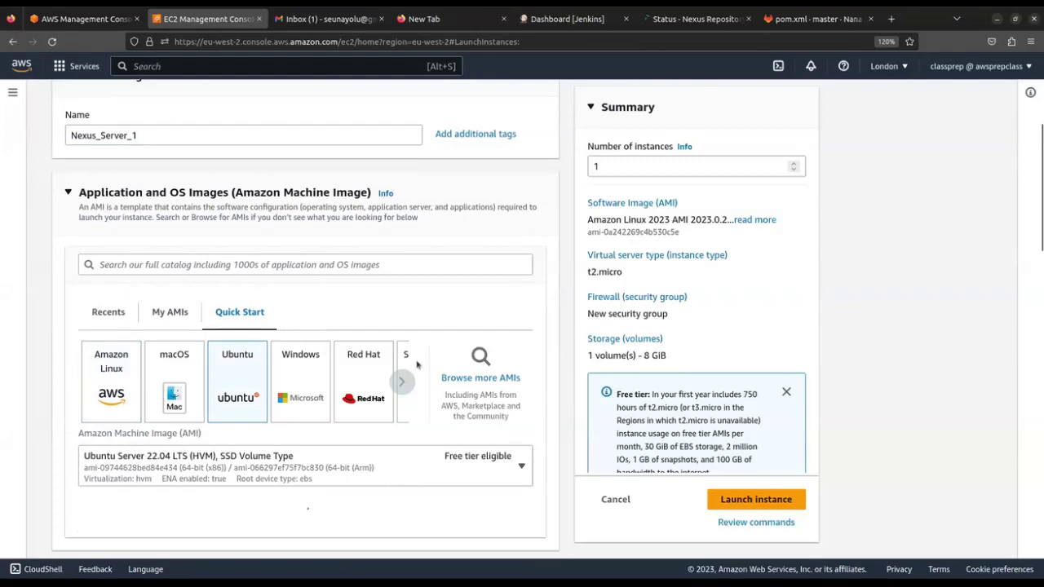
Change the instance type from t2.micro to t3.medium via a t3.me search
{"action": "scroll", "coordinate": [326, 327], "scroll_direction": "down", "scroll_amount": 5}
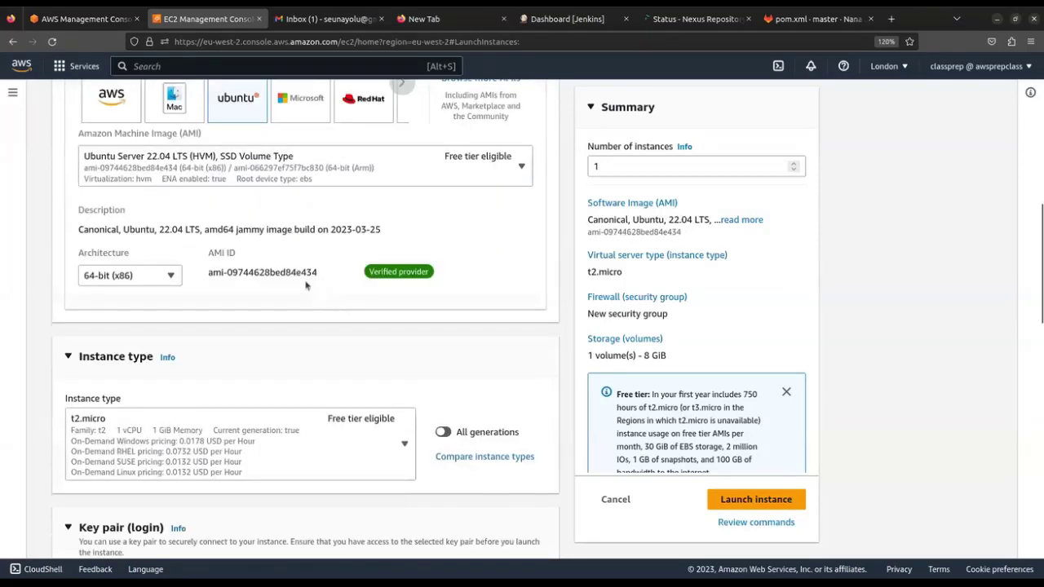
{"action": "scroll", "coordinate": [308, 287], "scroll_direction": "down", "scroll_amount": 2}
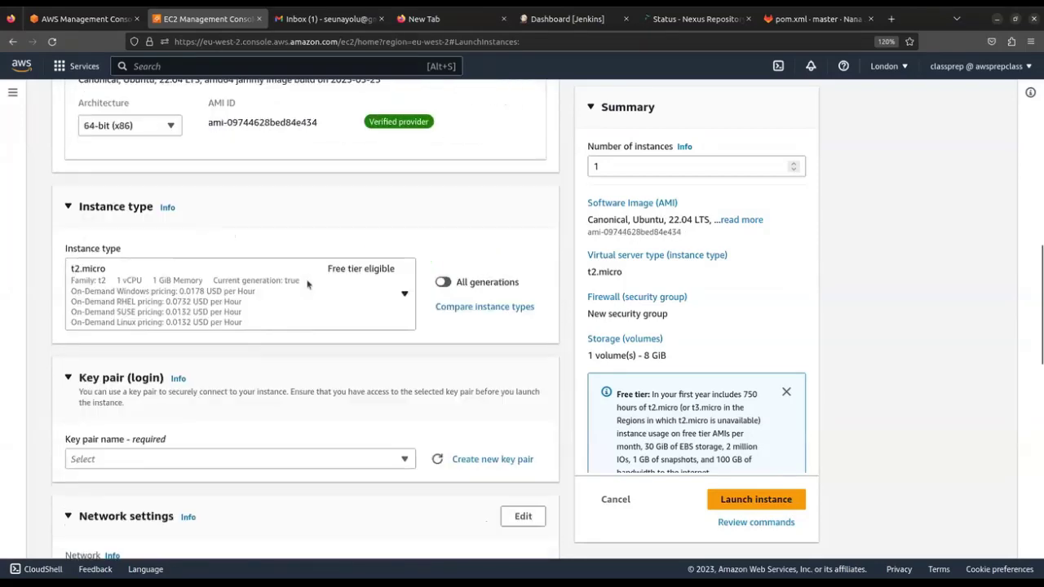
{"action": "left_click", "coordinate": [411, 306]}
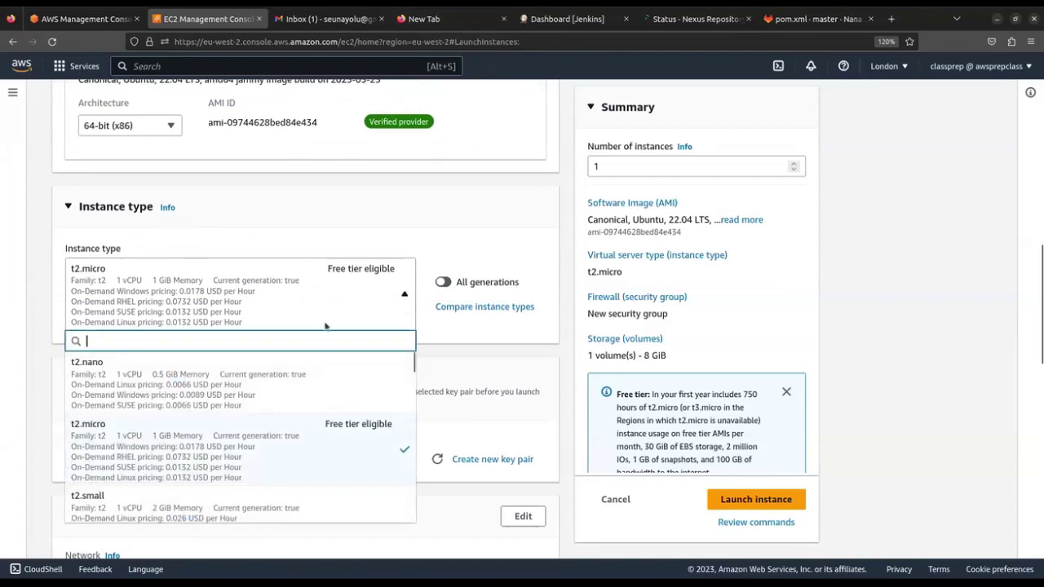
{"action": "type", "text": "t3.me"}
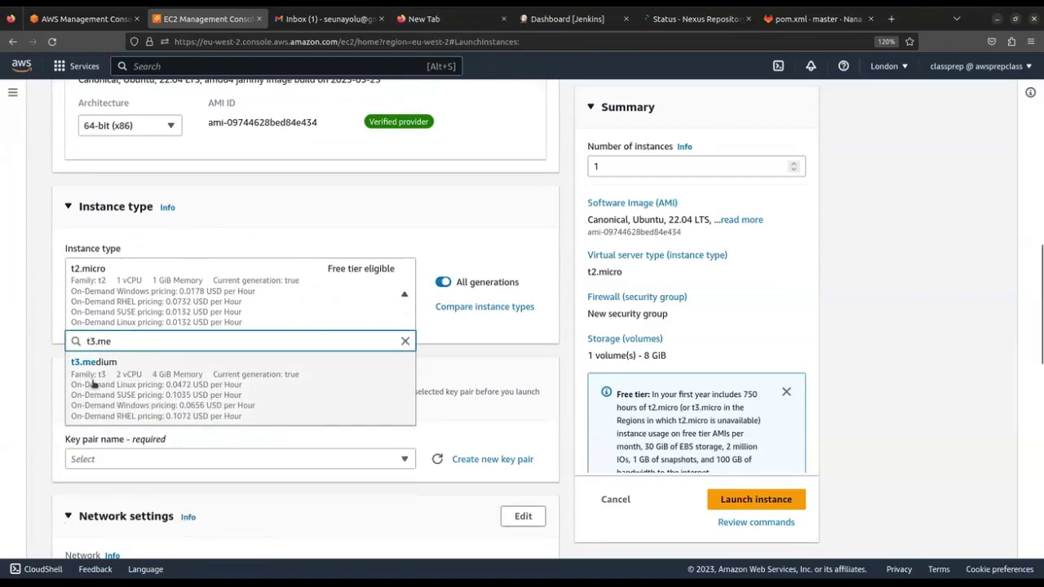
{"action": "left_click", "coordinate": [229, 376]}
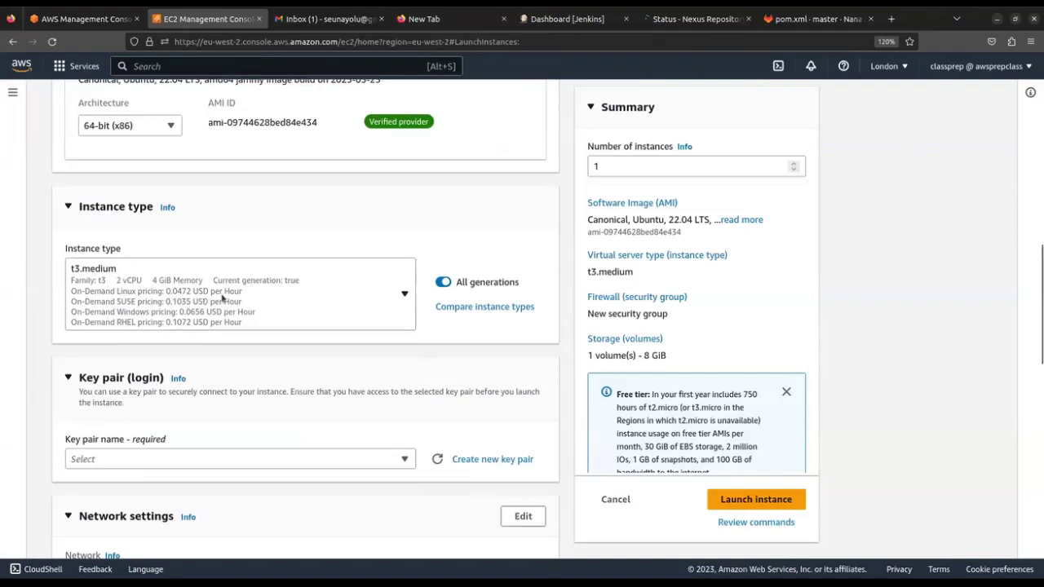
Select the dev-ops key pair for login
{"action": "scroll", "coordinate": [281, 341], "scroll_direction": "down", "scroll_amount": 5}
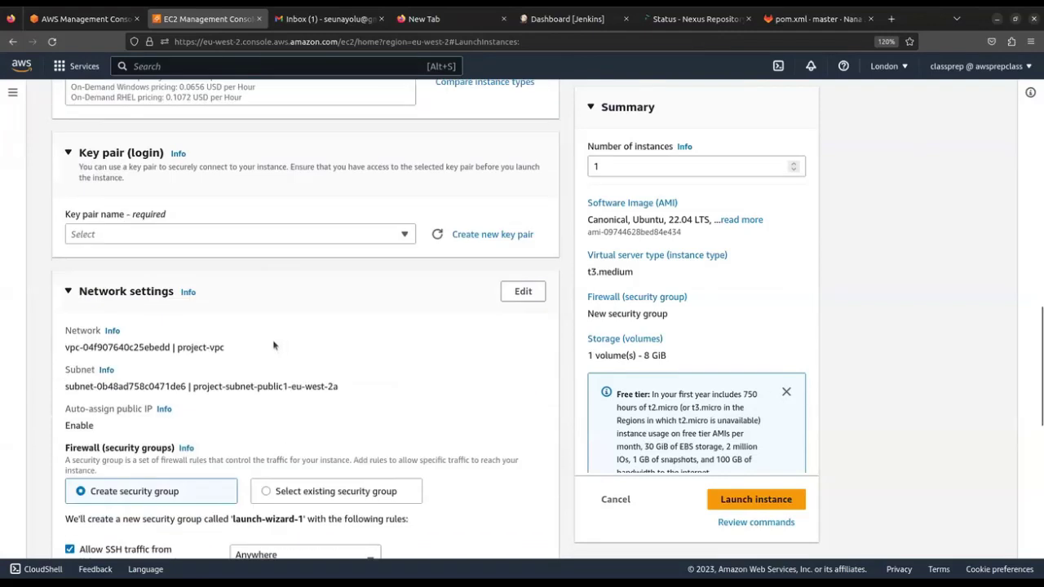
{"action": "left_click", "coordinate": [269, 240]}
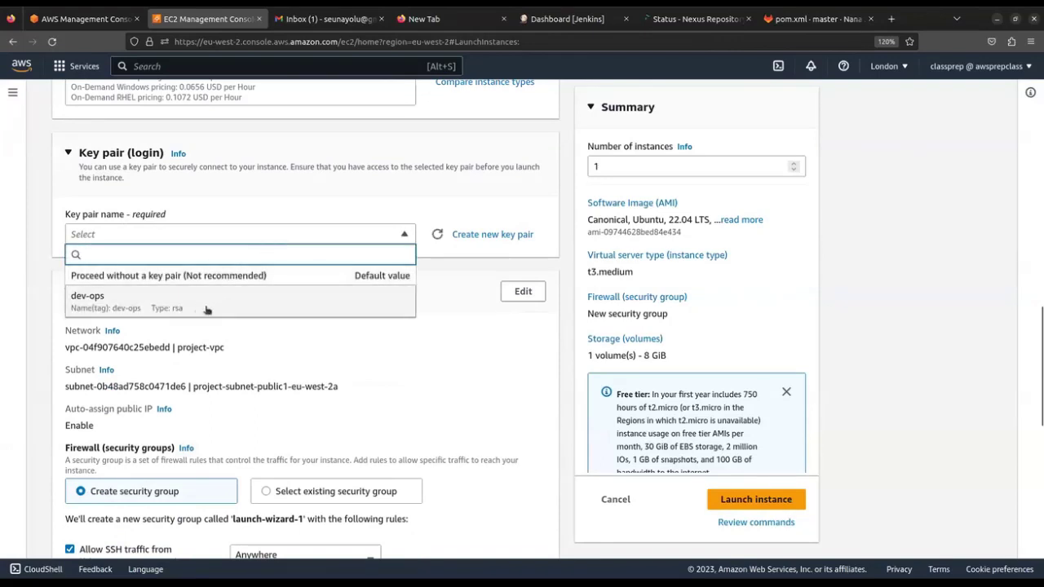
{"action": "left_click", "coordinate": [186, 309]}
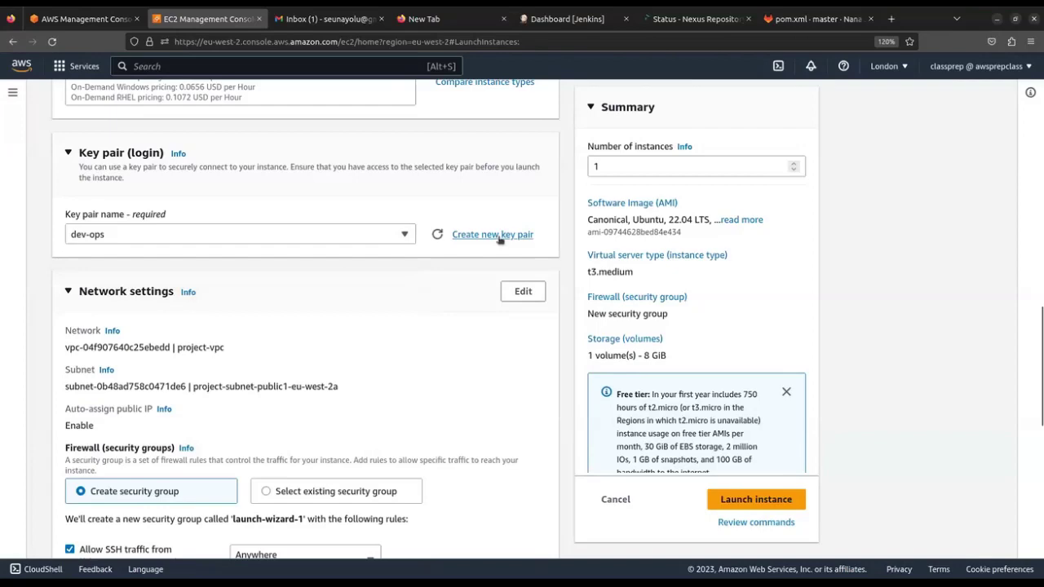
Attach the existing launch-wizard-2 security group and launch the instance
{"action": "scroll", "coordinate": [269, 266], "scroll_direction": "down", "scroll_amount": 3}
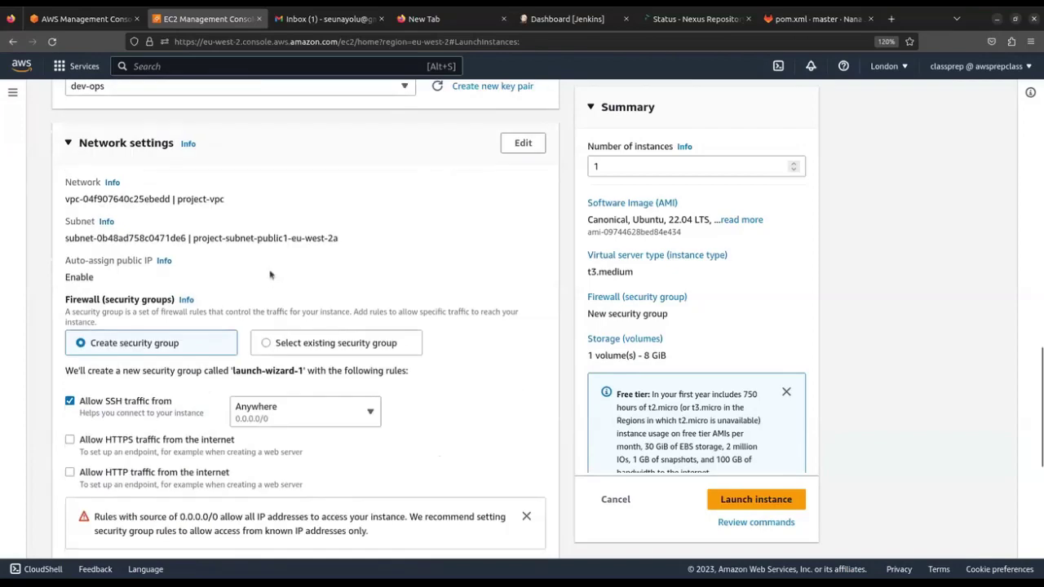
{"action": "scroll", "coordinate": [356, 255], "scroll_direction": "up", "scroll_amount": 2}
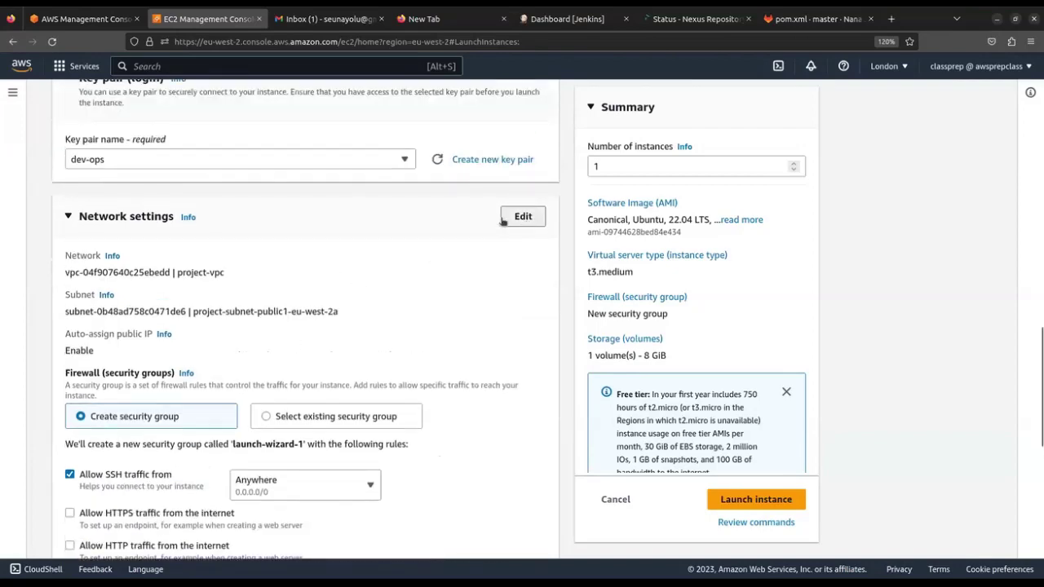
{"action": "left_click", "coordinate": [523, 216]}
{"action": "scroll", "coordinate": [263, 312], "scroll_direction": "down", "scroll_amount": 2}
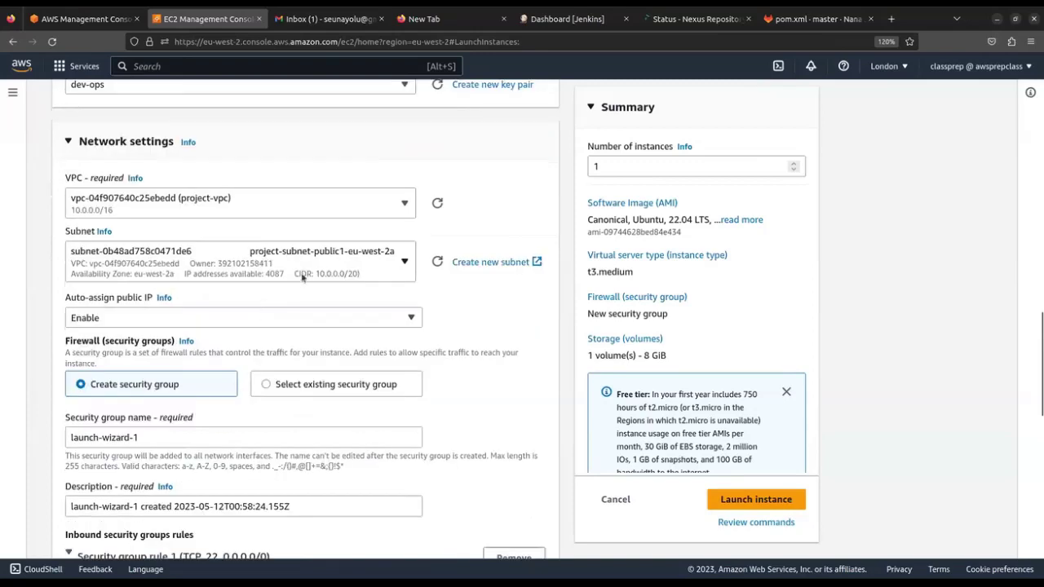
{"action": "left_click", "coordinate": [335, 392]}
{"action": "scroll", "coordinate": [400, 372], "scroll_direction": "down", "scroll_amount": 4}
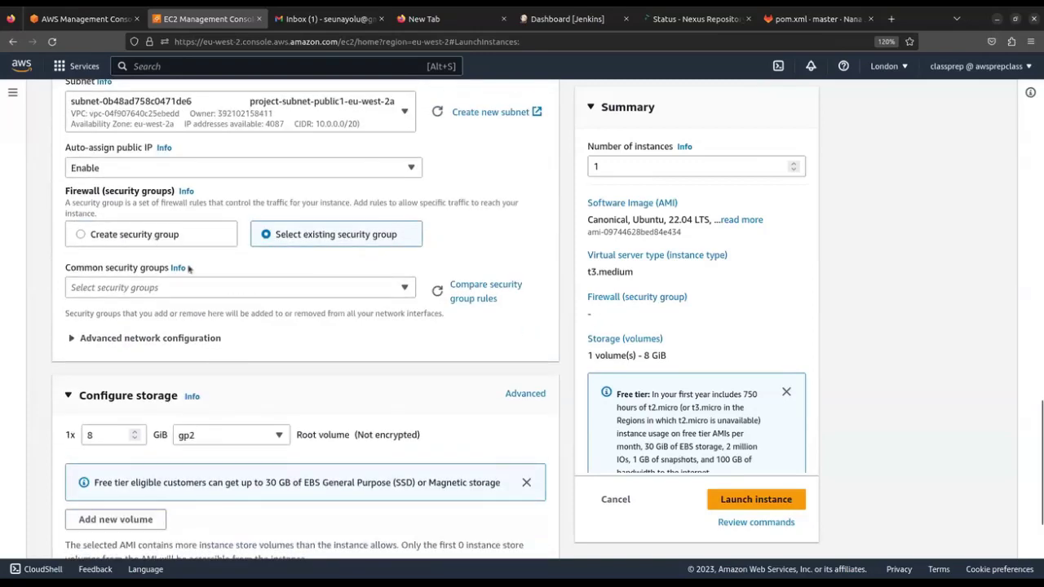
{"action": "left_click", "coordinate": [228, 293]}
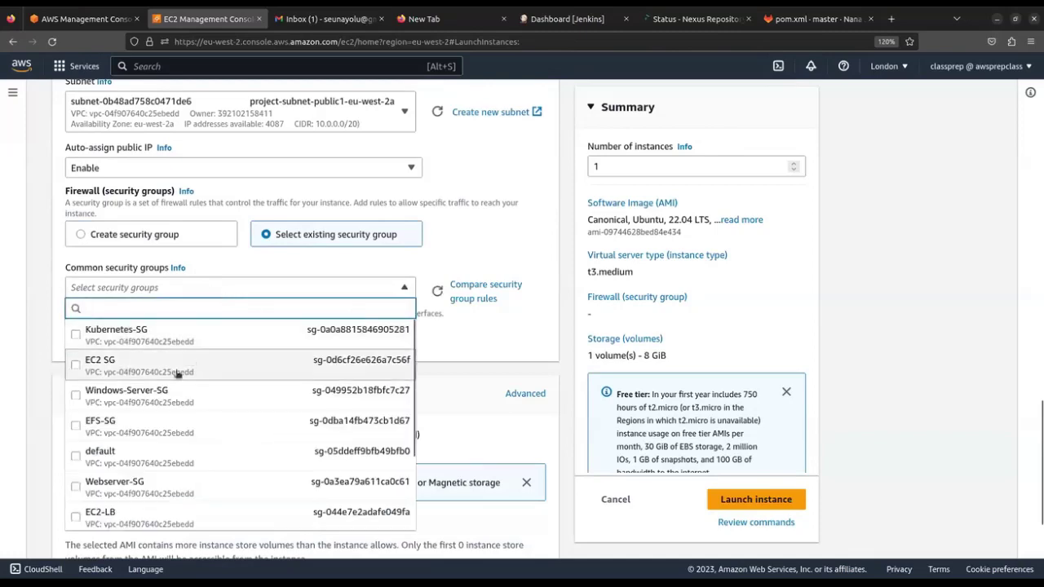
{"action": "scroll", "coordinate": [156, 440], "scroll_direction": "down", "scroll_amount": 5}
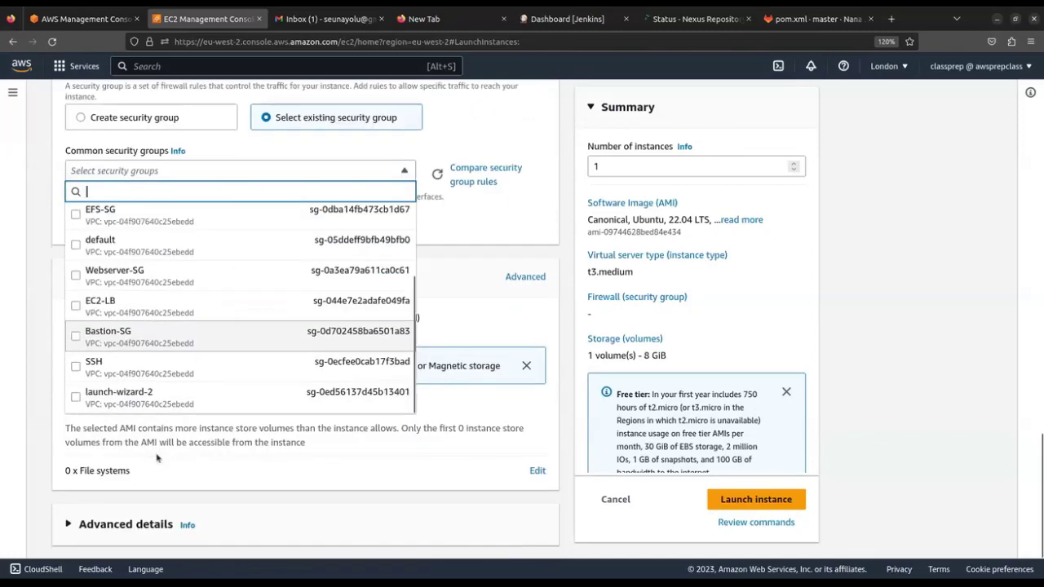
{"action": "left_click", "coordinate": [162, 399]}
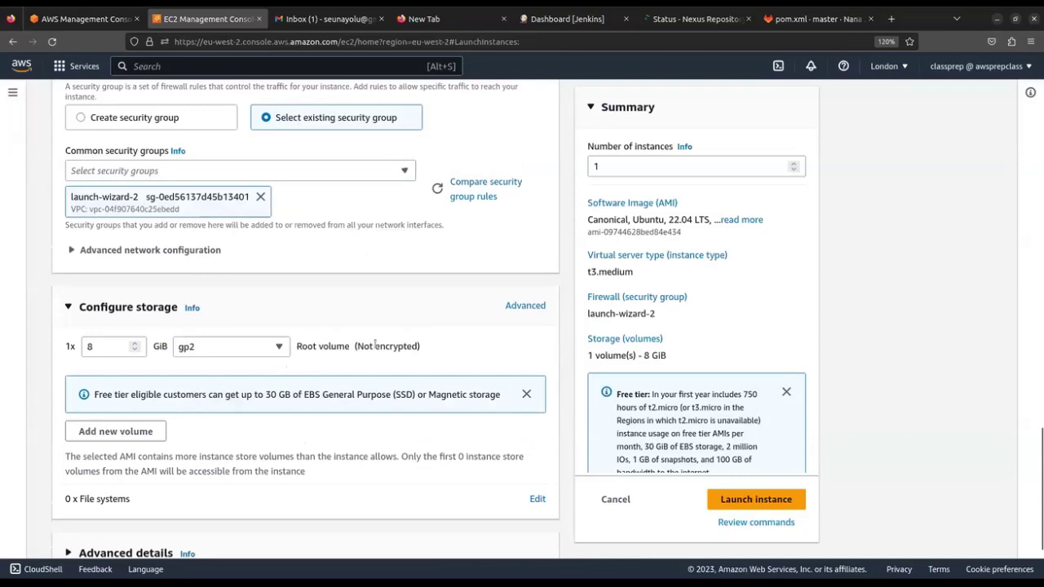
{"action": "left_click", "coordinate": [728, 508]}
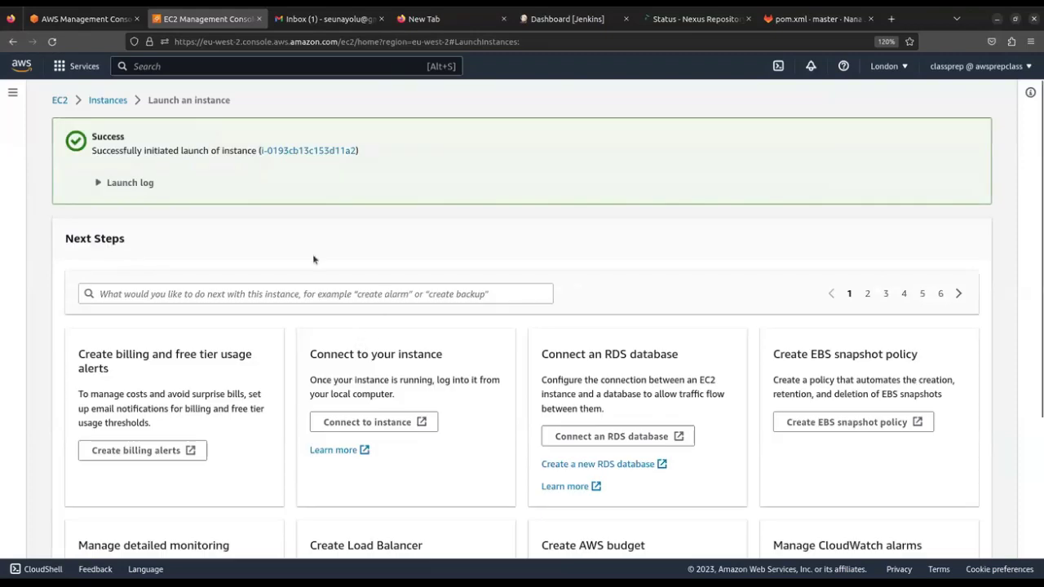
Return to the Instances list and enlarge the details panel to see Nexus_Server_1 initializing
{"action": "left_click", "coordinate": [103, 104]}
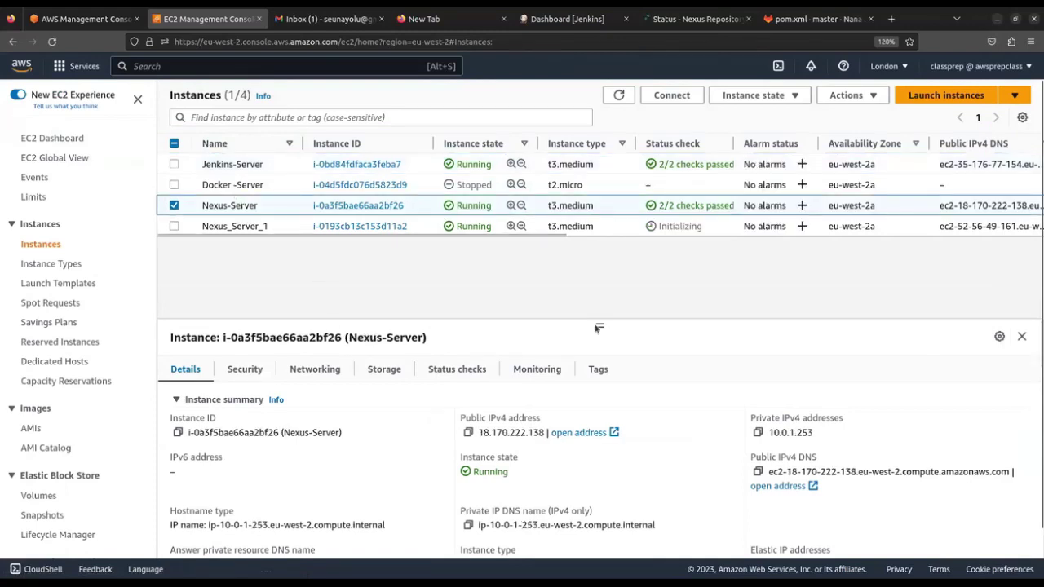
{"action": "left_click_drag", "start_coordinate": [597, 327], "coordinate": [597, 247]}
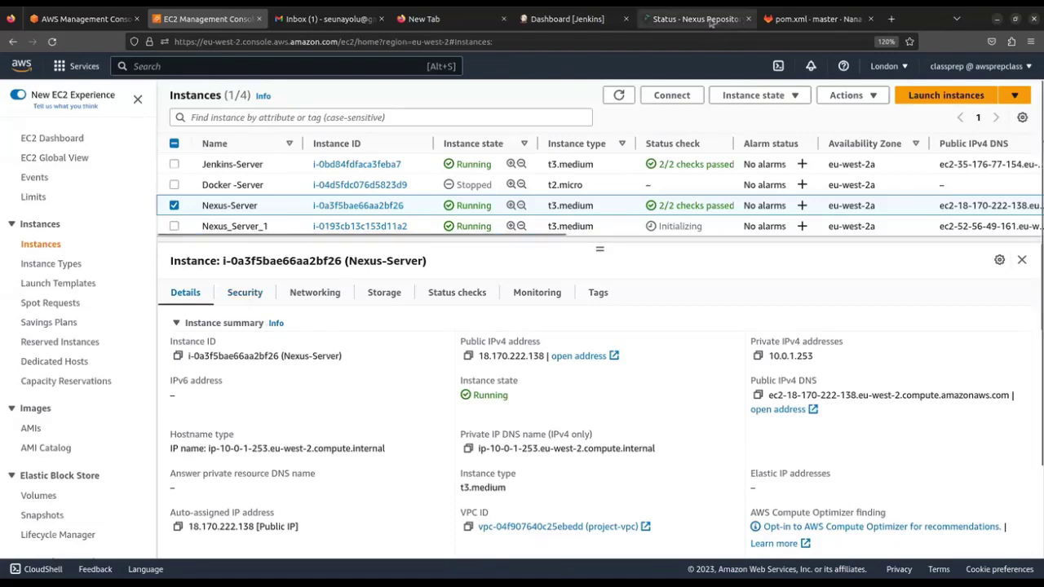
Glance at the Nexus Repository status page, then return to the Jenkins dashboard listing four jobs
{"action": "left_click", "coordinate": [693, 19]}
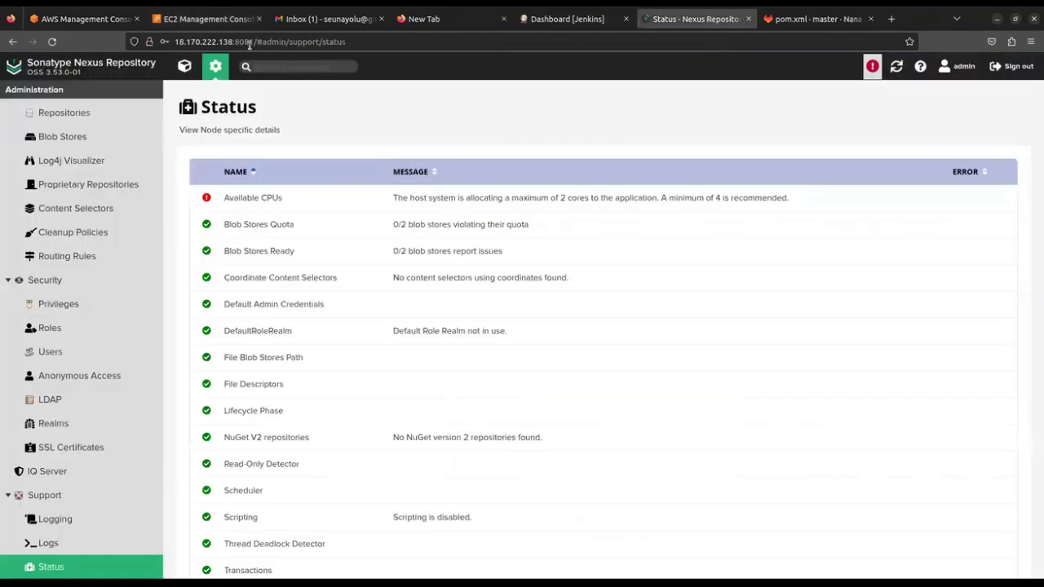
{"action": "left_click", "coordinate": [567, 19]}
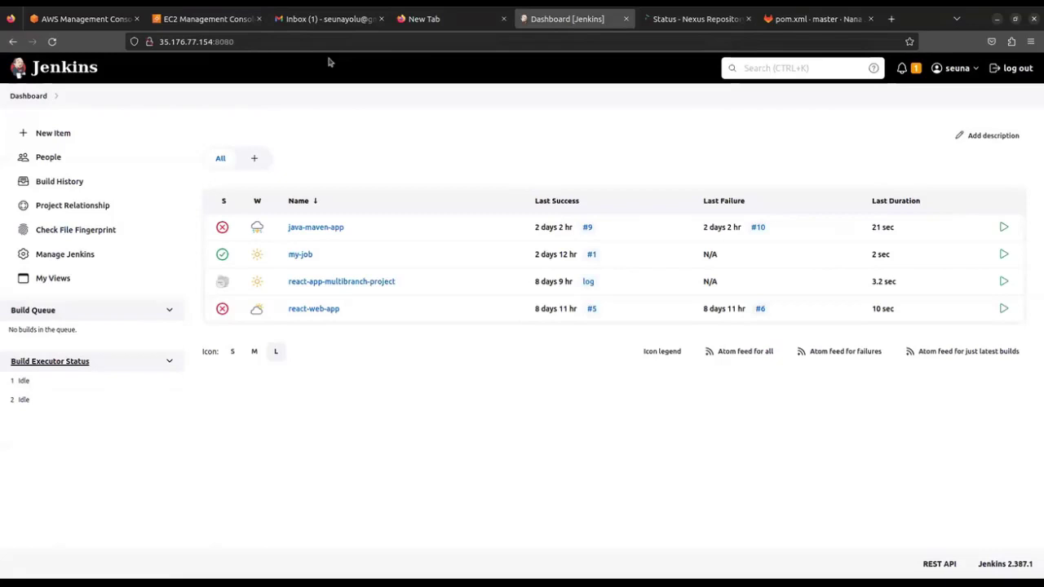
Revisit the Nexus status and Jenkins tabs, then return to the EC2 Instances list
{"action": "left_click", "coordinate": [695, 23]}
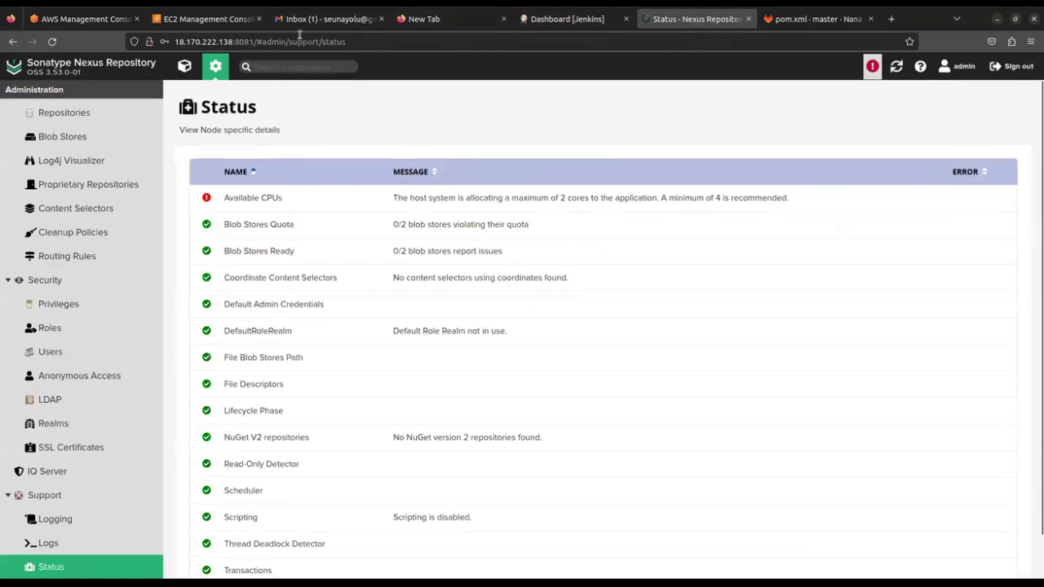
{"action": "left_click", "coordinate": [530, 25]}
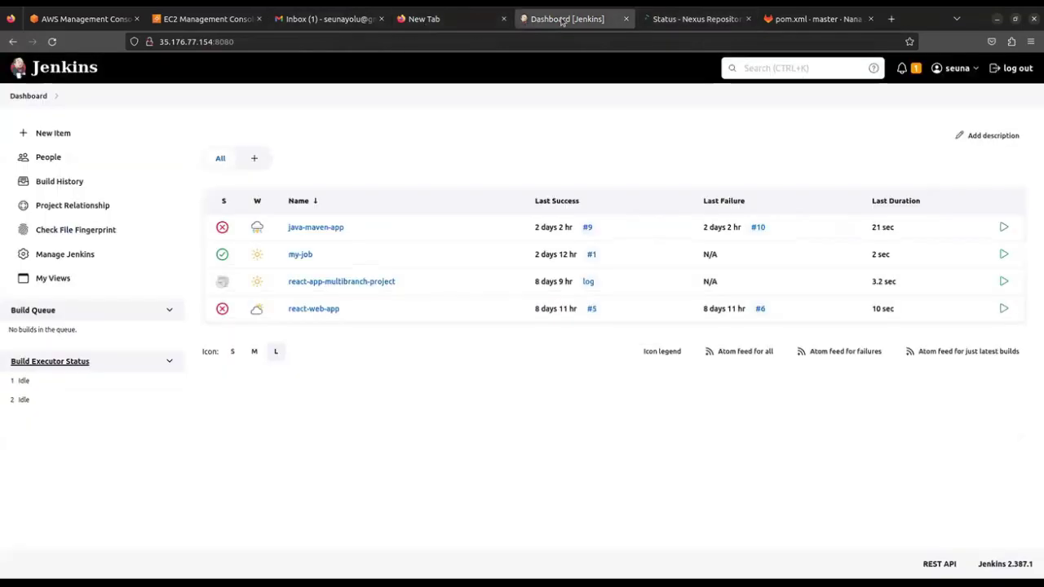
{"action": "left_click", "coordinate": [205, 19]}
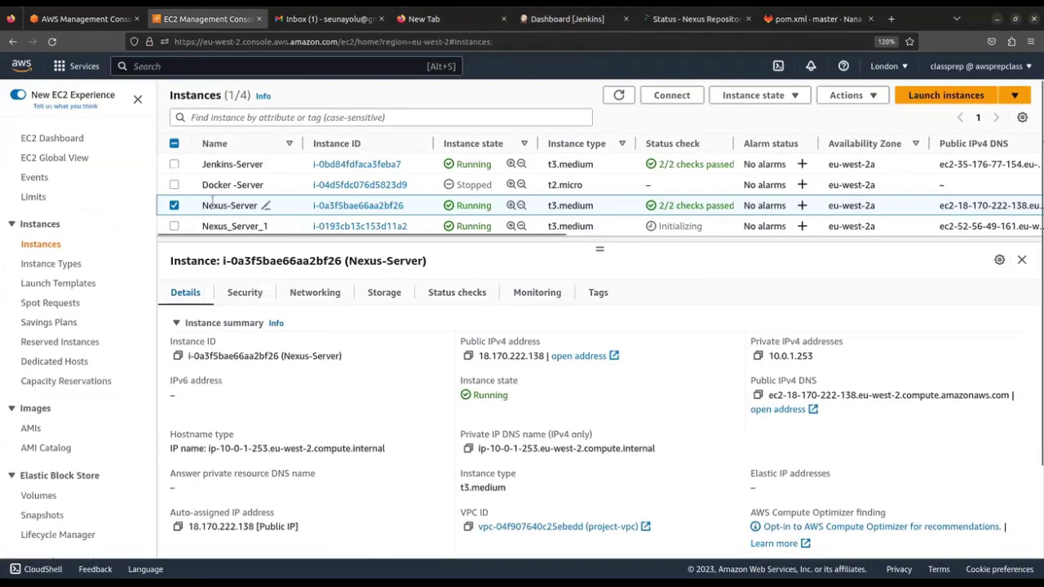
{"action": "scroll", "coordinate": [245, 219], "scroll_direction": "down", "scroll_amount": 2}
{"action": "scroll", "coordinate": [239, 229], "scroll_direction": "up", "scroll_amount": 2}
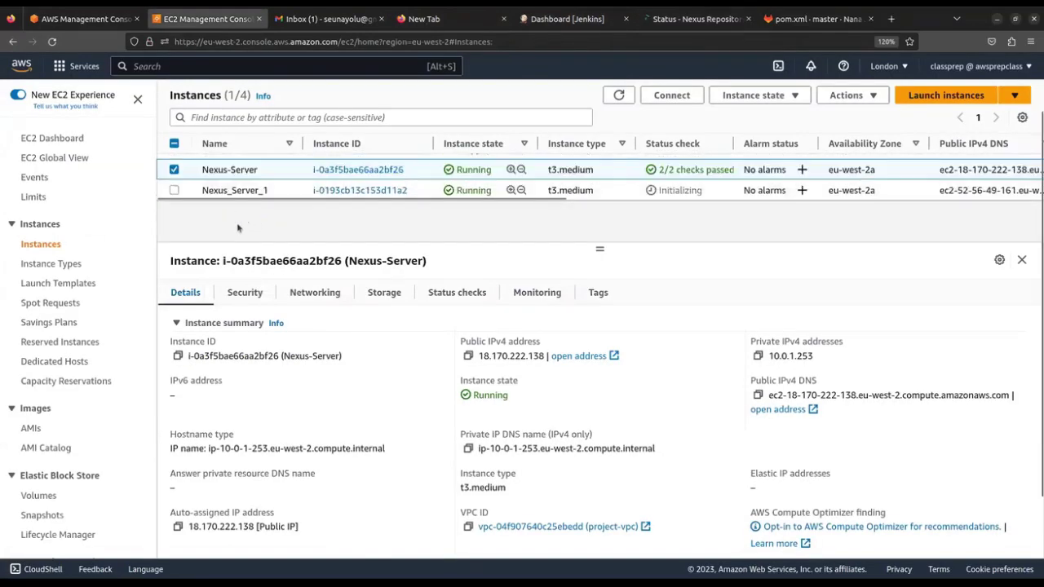
{"action": "left_click", "coordinate": [238, 228]}
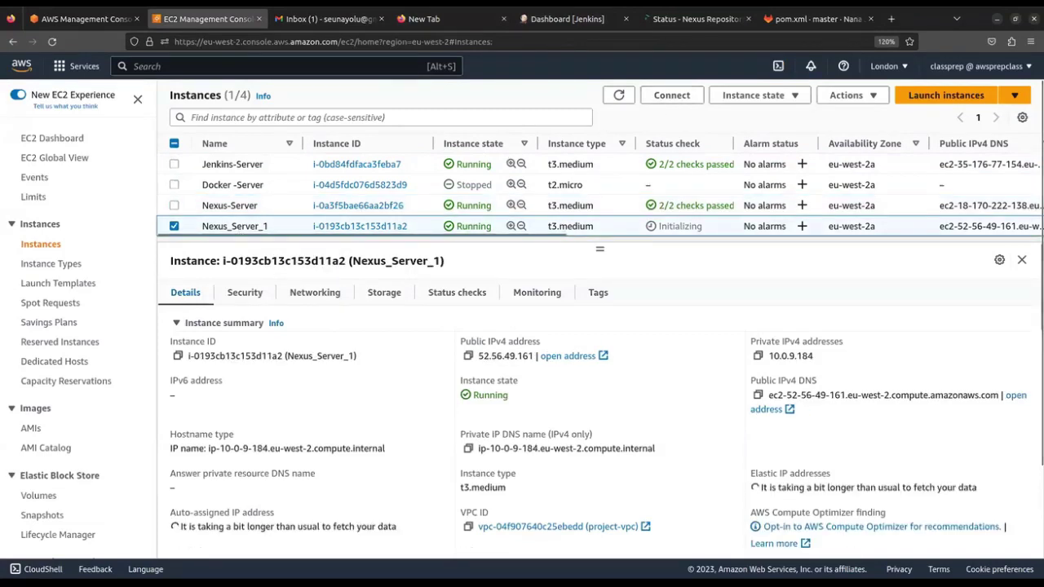
{"action": "left_click", "coordinate": [671, 97]}
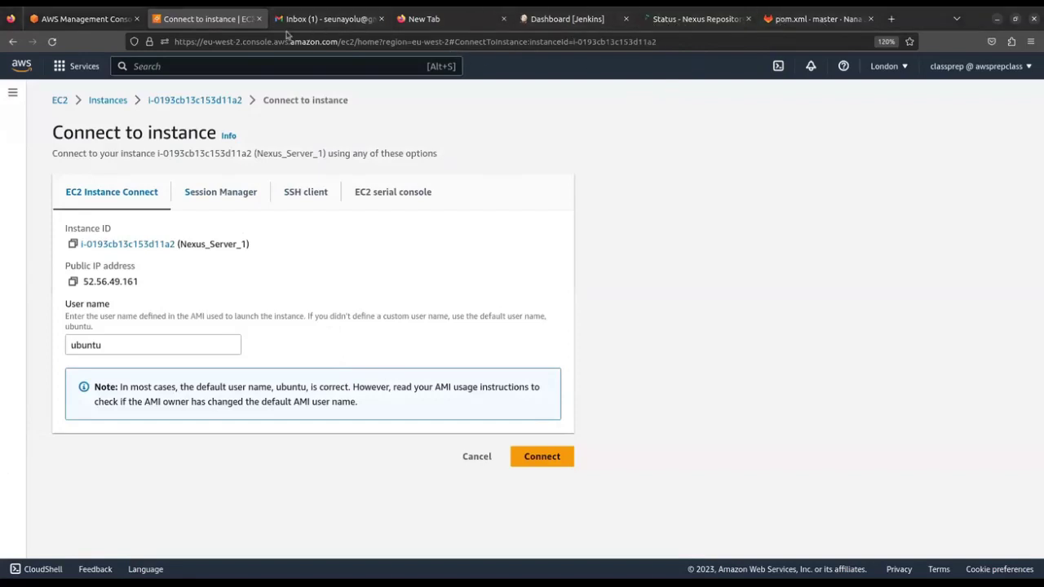
{"action": "left_click", "coordinate": [104, 103]}
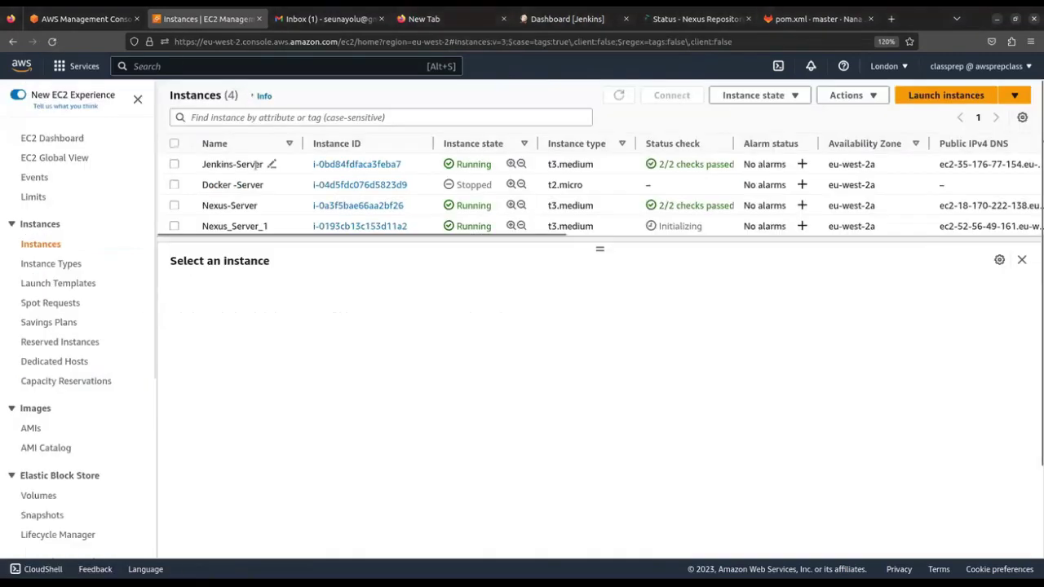
{"action": "scroll", "coordinate": [115, 260], "scroll_direction": "down", "scroll_amount": 1}
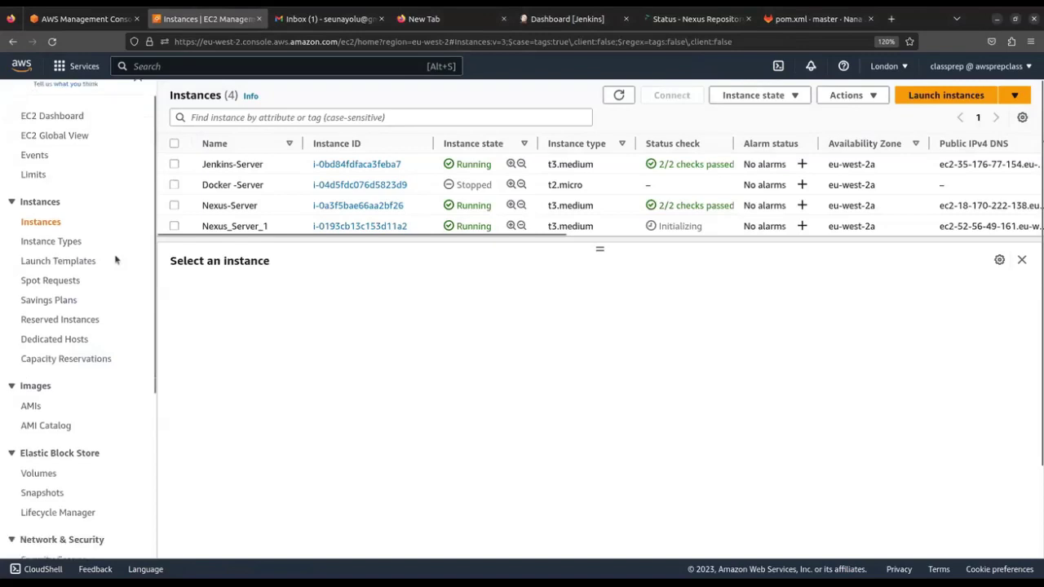
{"action": "scroll", "coordinate": [115, 265], "scroll_direction": "down", "scroll_amount": 4}
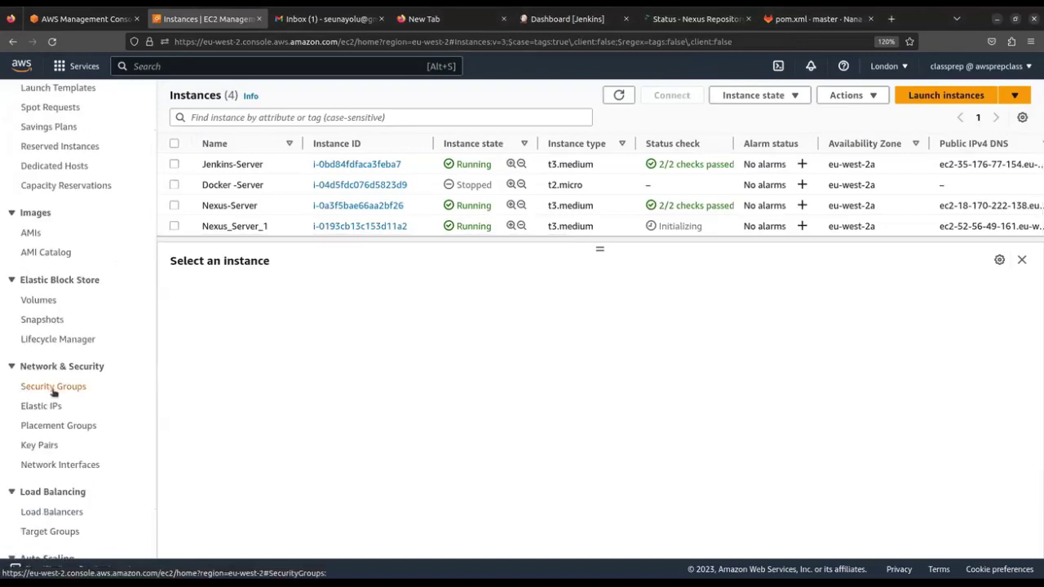
Go to Security Groups and start creating a new security group
{"action": "left_click", "coordinate": [53, 391]}
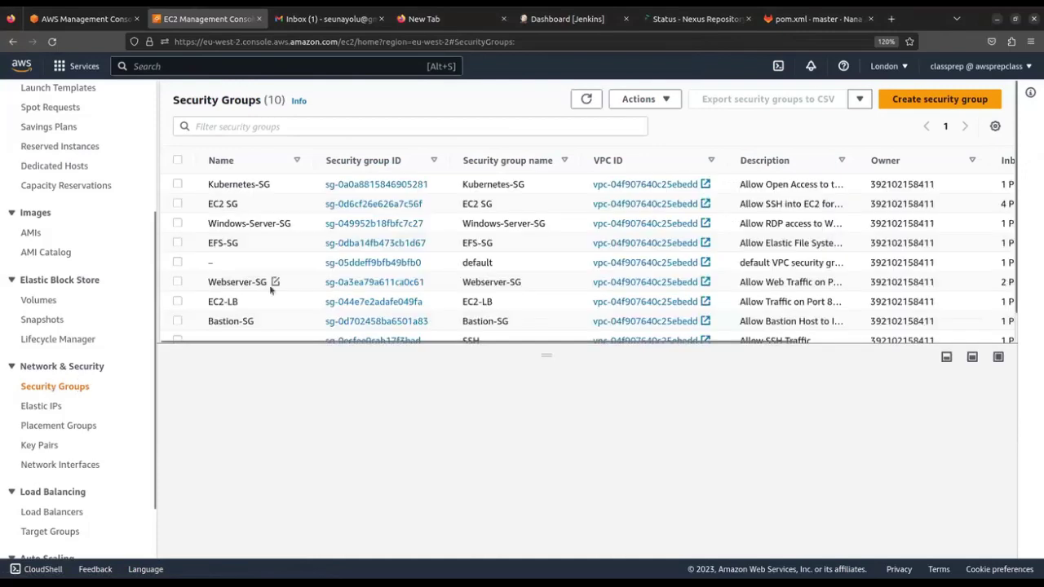
{"action": "scroll", "coordinate": [281, 274], "scroll_direction": "down", "scroll_amount": 1}
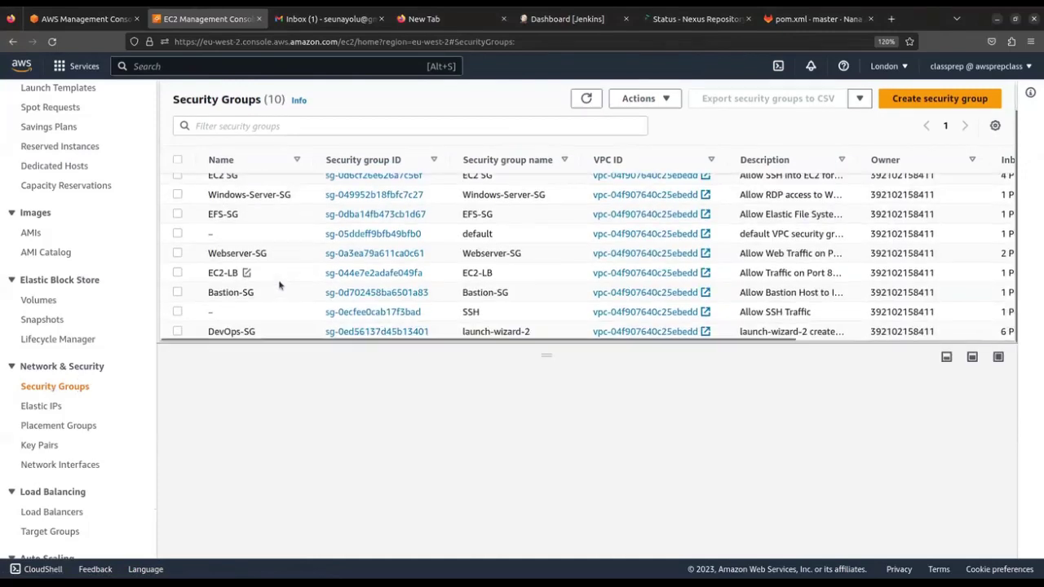
{"action": "scroll", "coordinate": [282, 284], "scroll_direction": "up", "scroll_amount": 1}
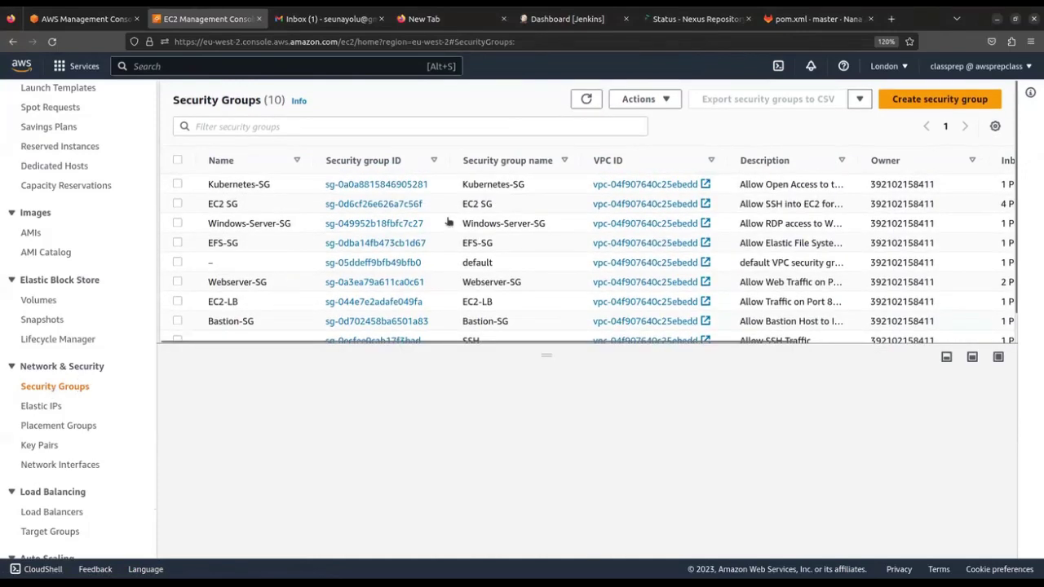
{"action": "left_click", "coordinate": [898, 102]}
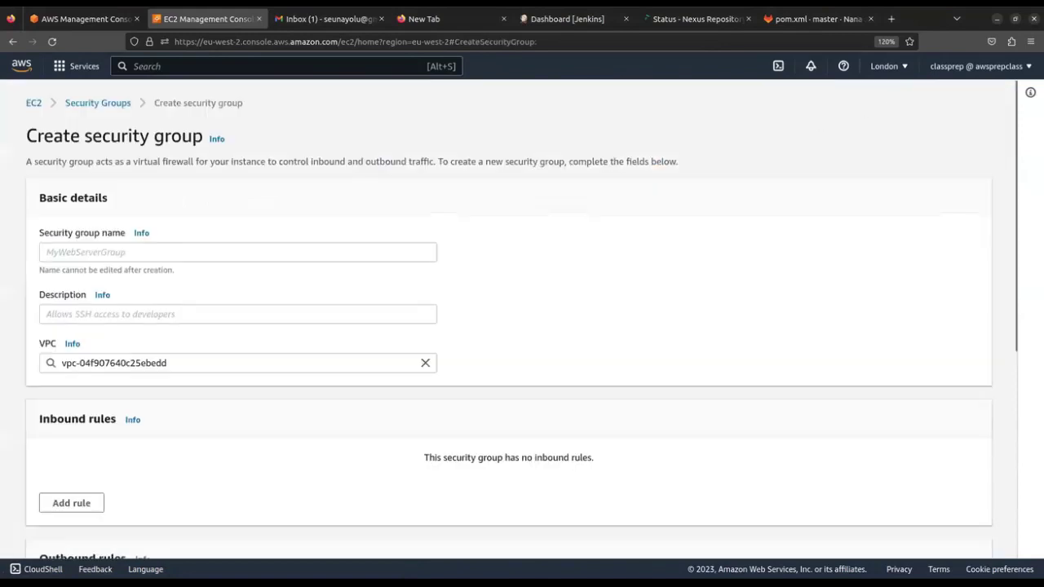
Name the group Nexus-SG with the description 'Allow Nexus on Port 8081'
{"action": "left_click", "coordinate": [298, 254]}
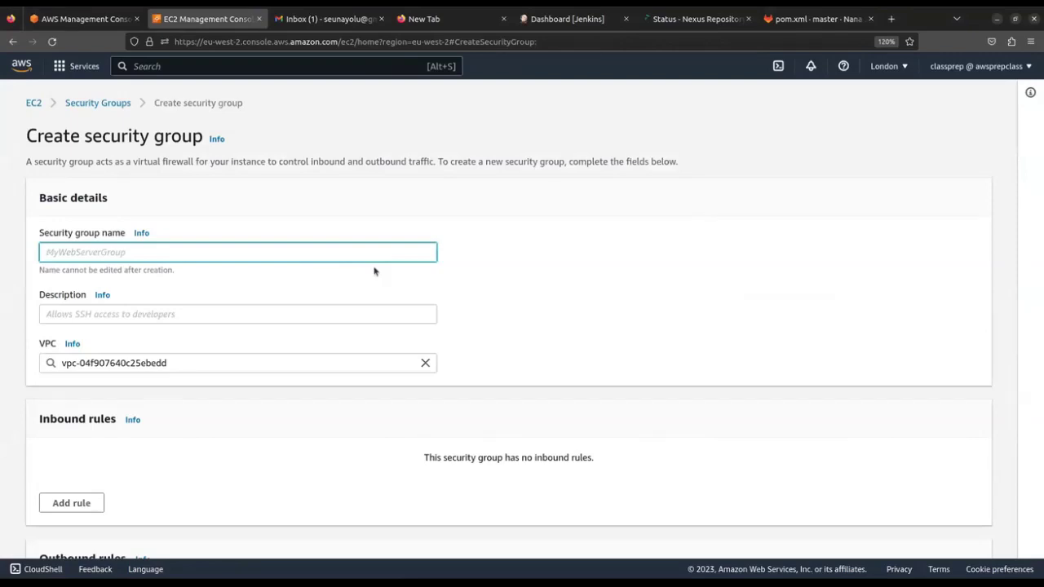
{"action": "type", "text": "Nexus-SG"}
{"action": "left_click", "coordinate": [267, 313]}
{"action": "left_click", "coordinate": [218, 255]}
{"action": "triple_click", "coordinate": [219, 256]}
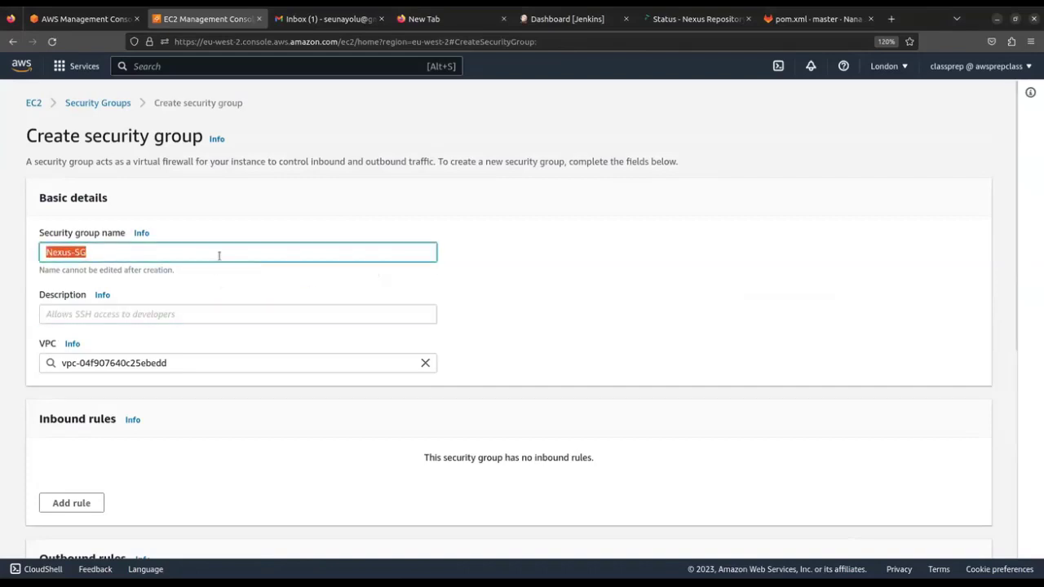
{"action": "left_click", "coordinate": [200, 314]}
{"action": "type", "text": "Allow"}
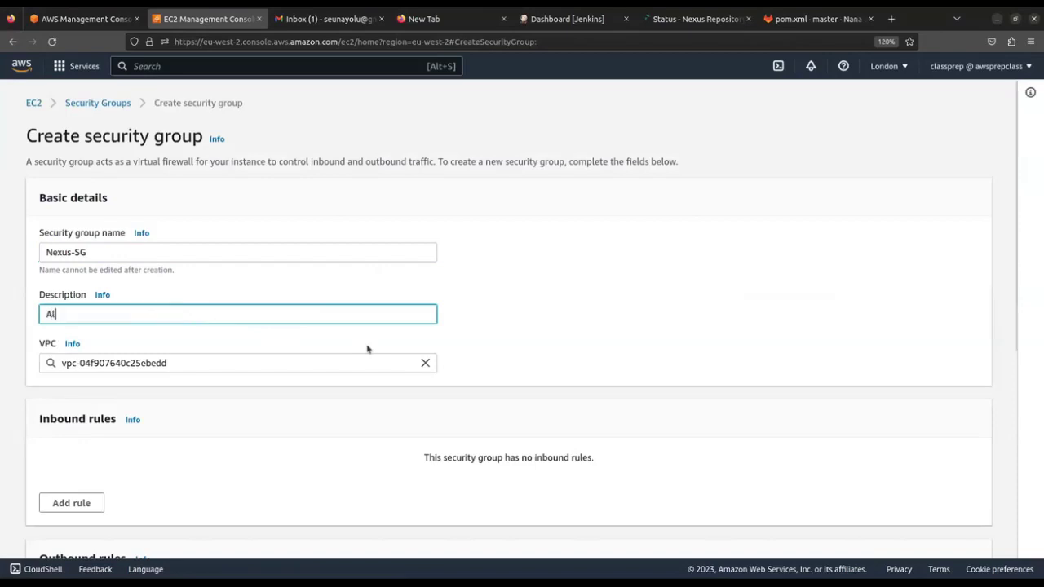
{"action": "key", "text": "BackSpace"}
{"action": "key", "text": "BackSpace"}
{"action": "key", "text": "BackSpace"}
{"action": "type", "text": "low"}
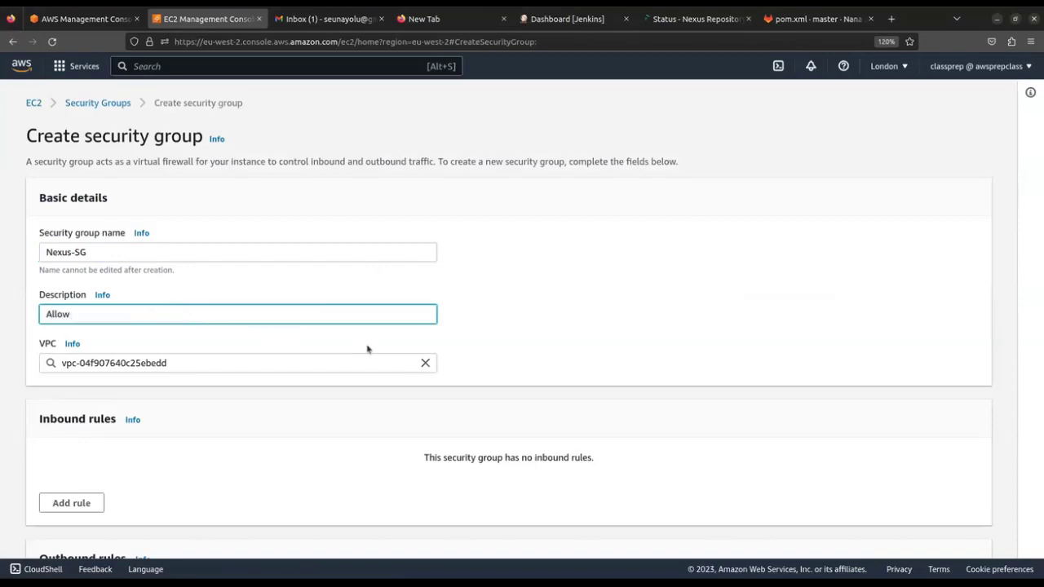
{"action": "type", "text": " Nexus on Port 8081"}
Add an inbound rule and set its type to Custom TCP
{"action": "scroll", "coordinate": [359, 349], "scroll_direction": "down", "scroll_amount": 3}
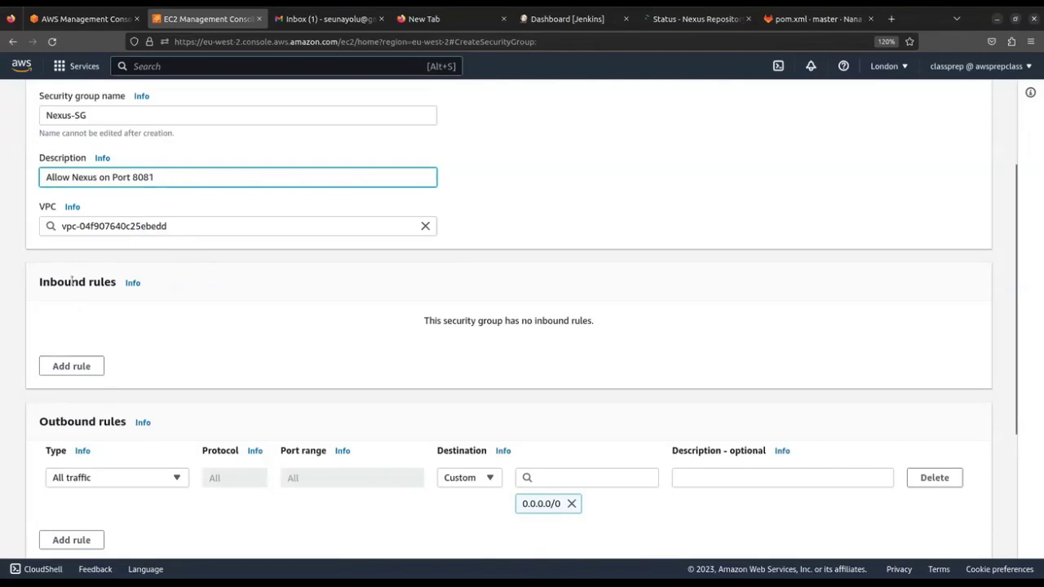
{"action": "left_click_drag", "start_coordinate": [73, 282], "coordinate": [128, 282]}
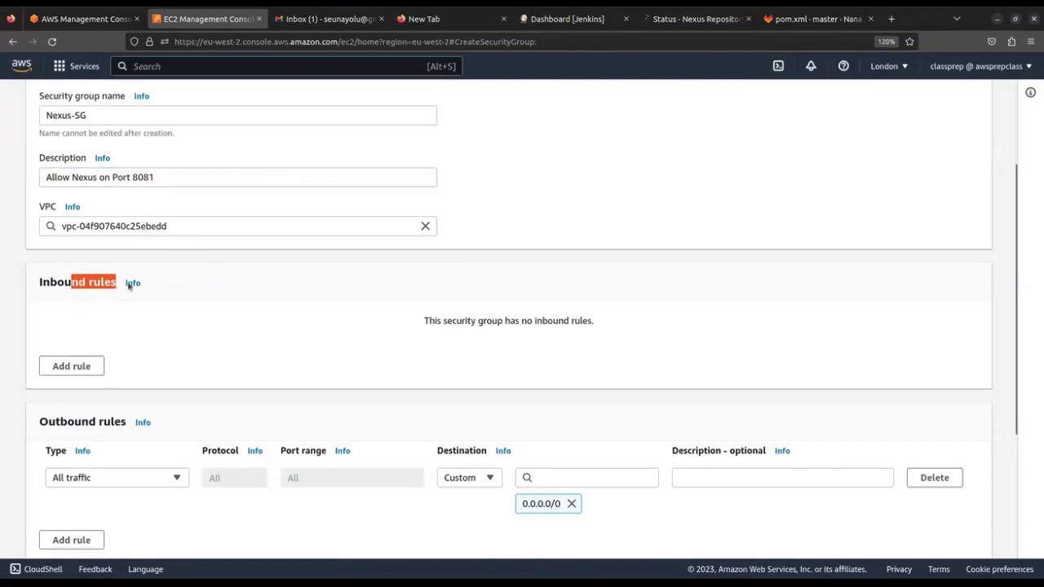
{"action": "left_click", "coordinate": [54, 371]}
{"action": "left_click", "coordinate": [172, 339]}
{"action": "left_click", "coordinate": [172, 341]}
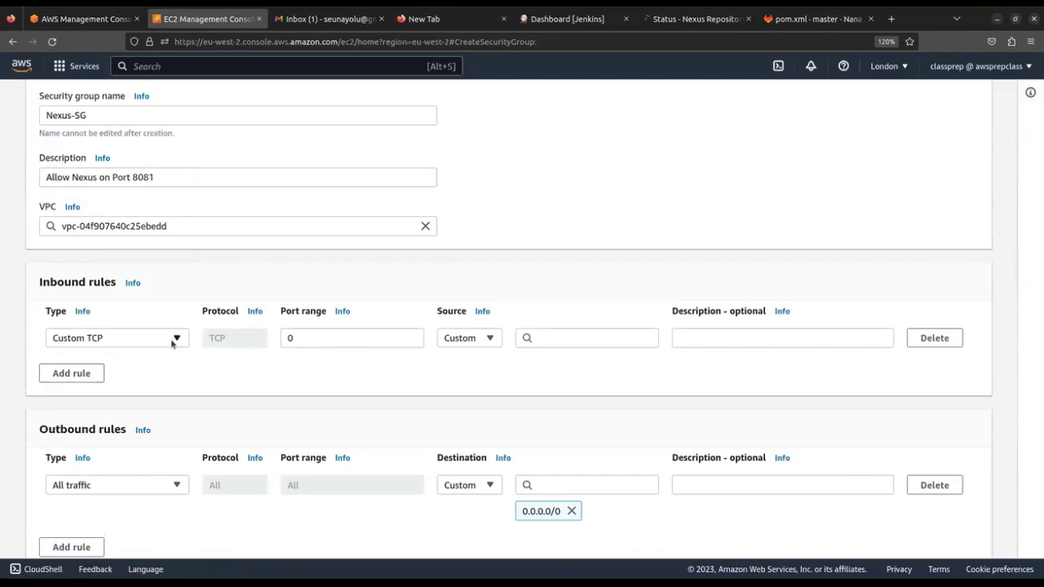
{"action": "left_click", "coordinate": [173, 340]}
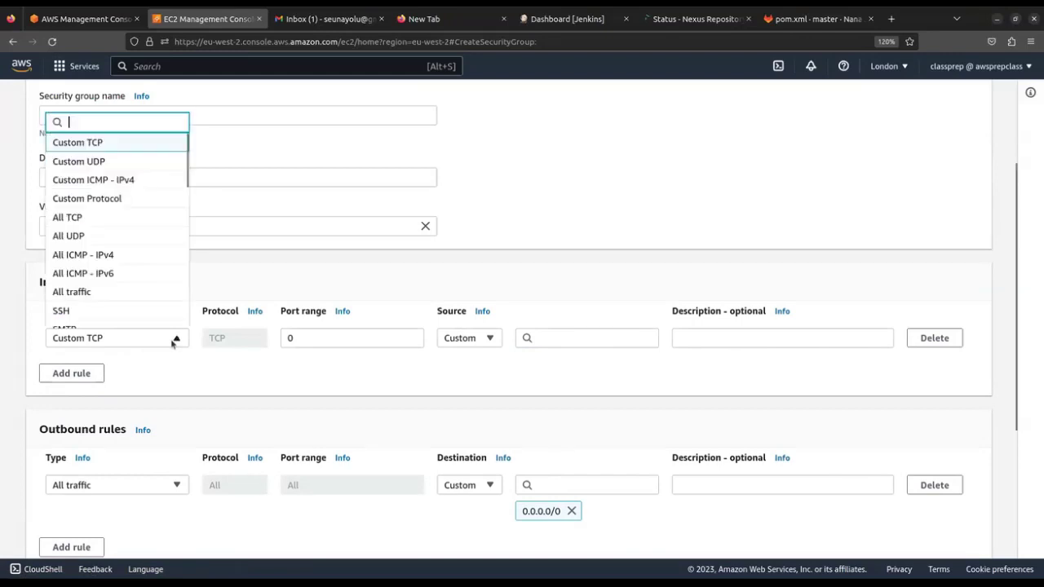
{"action": "scroll", "coordinate": [106, 212], "scroll_direction": "down", "scroll_amount": 3}
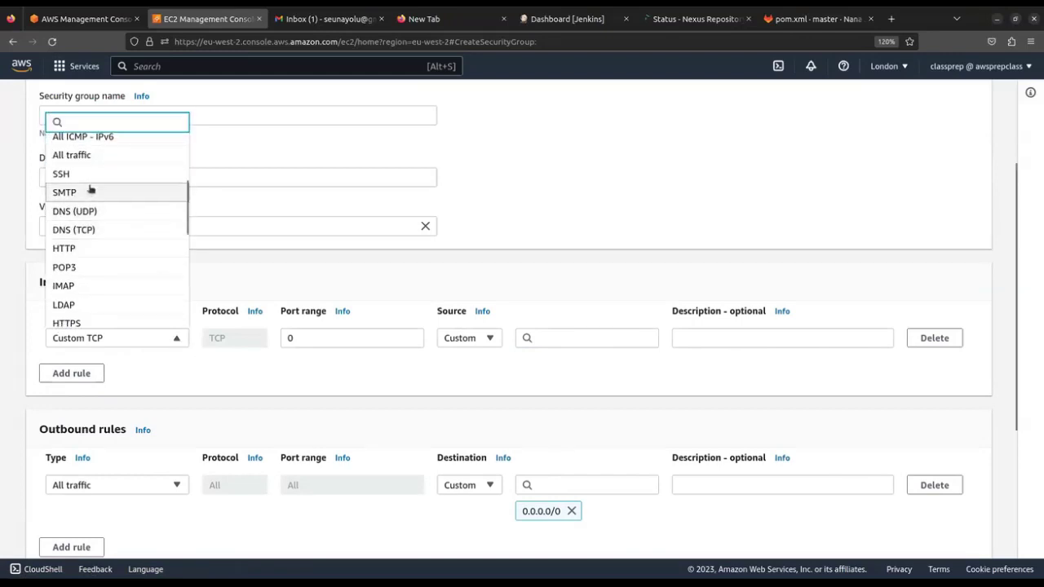
{"action": "left_click", "coordinate": [81, 250]}
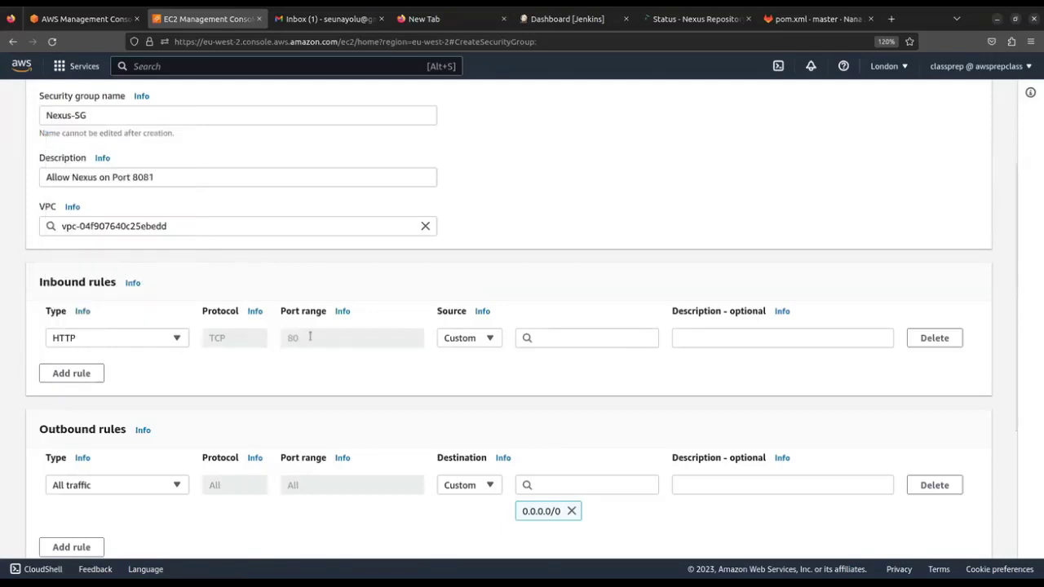
{"action": "left_click", "coordinate": [127, 339]}
{"action": "scroll", "coordinate": [127, 269], "scroll_direction": "up", "scroll_amount": 3}
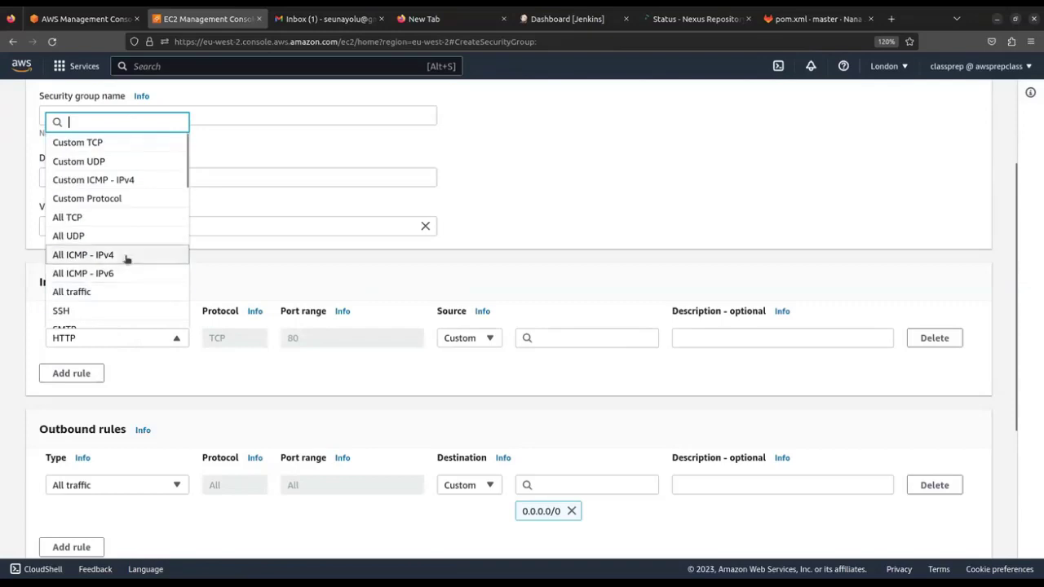
{"action": "left_click", "coordinate": [118, 143]}
Set the rule's port range to 8081 and show the suggested source ranges
{"action": "left_click_drag", "start_coordinate": [324, 337], "coordinate": [283, 335]}
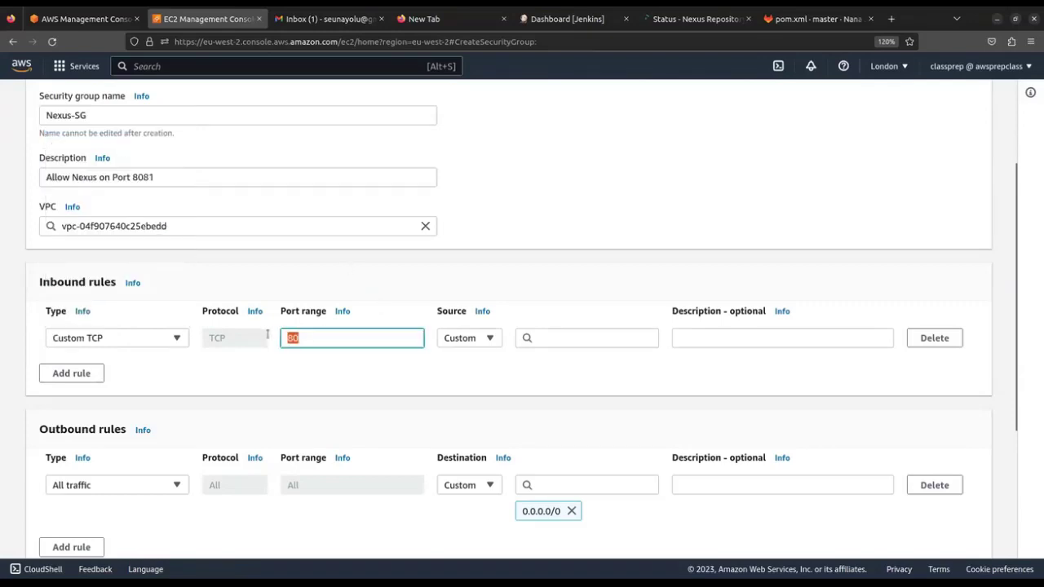
{"action": "type", "text": "8081"}
{"action": "left_click", "coordinate": [547, 336]}
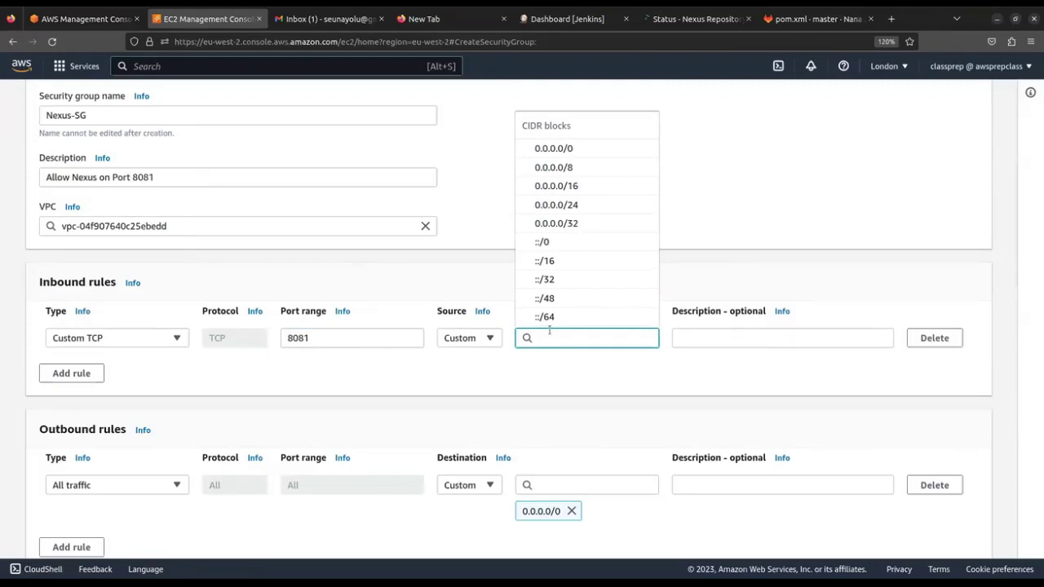
{"action": "scroll", "coordinate": [560, 351], "scroll_direction": "up", "scroll_amount": 1}
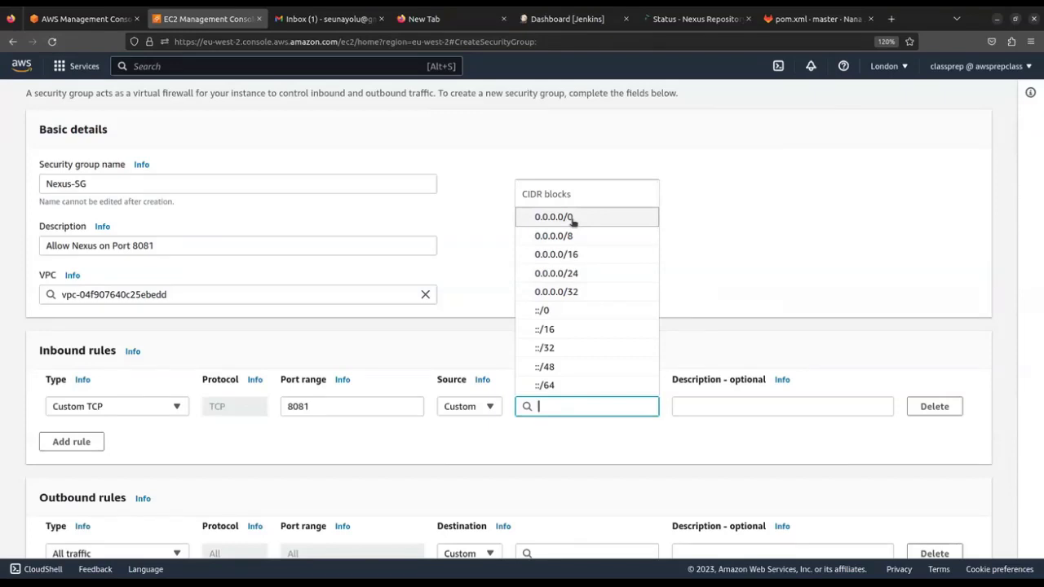
{"action": "scroll", "coordinate": [585, 235], "scroll_direction": "down", "scroll_amount": 3}
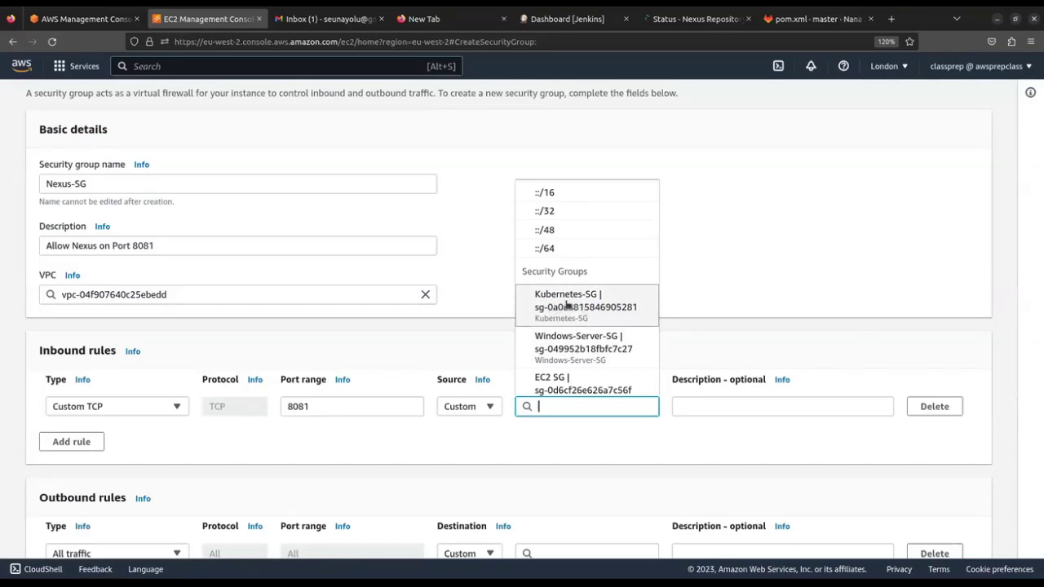
{"action": "scroll", "coordinate": [569, 302], "scroll_direction": "up", "scroll_amount": 3}
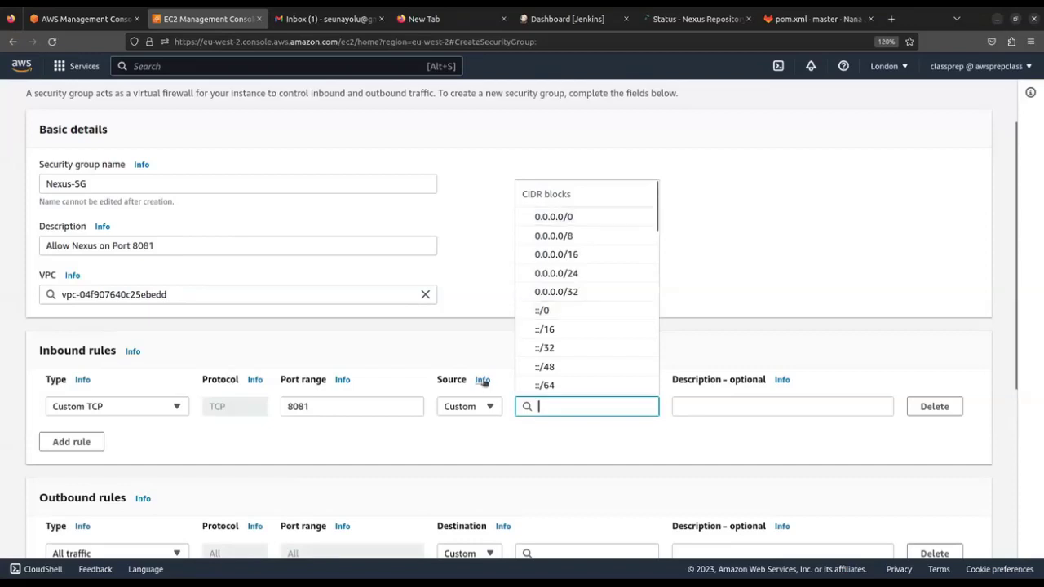
Try restricting the inbound rule's source to My IP
{"action": "left_click", "coordinate": [483, 408]}
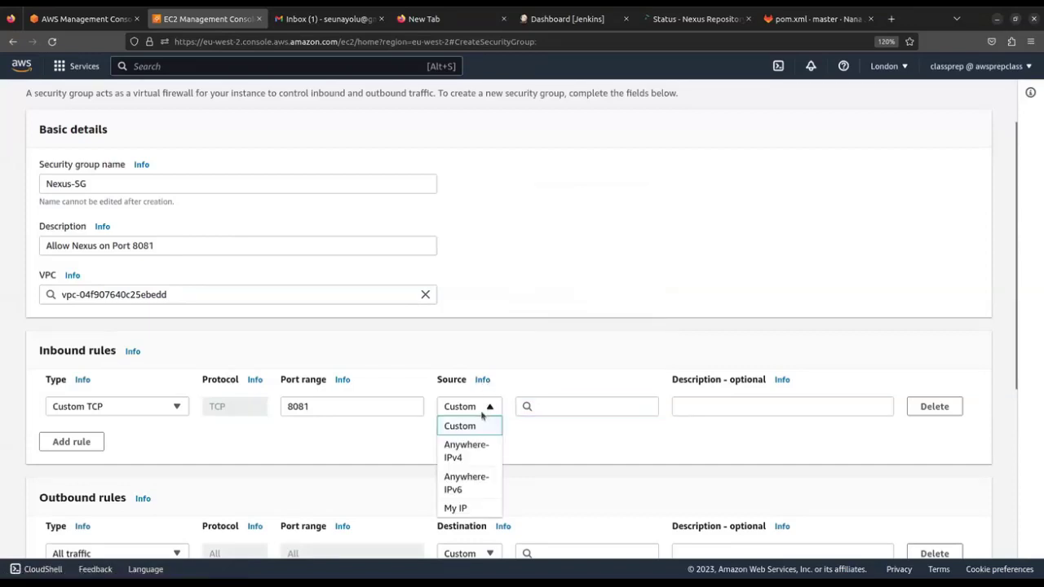
{"action": "left_click", "coordinate": [456, 508]}
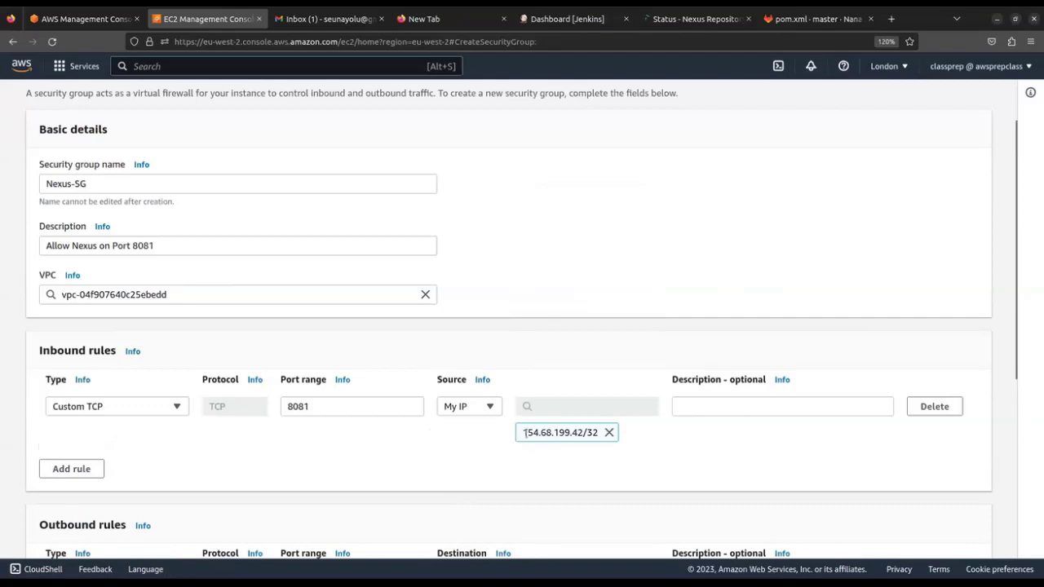
{"action": "left_click_drag", "start_coordinate": [533, 433], "coordinate": [600, 433]}
{"action": "left_click", "coordinate": [557, 432]}
{"action": "scroll", "coordinate": [343, 404], "scroll_direction": "up", "scroll_amount": 2}
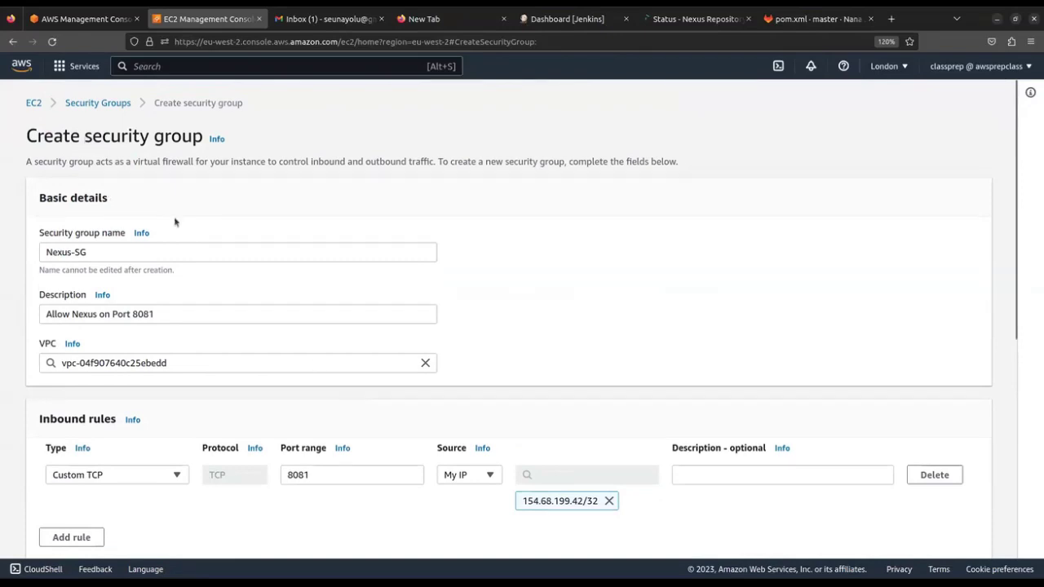
{"action": "scroll", "coordinate": [174, 222], "scroll_direction": "down", "scroll_amount": 4}
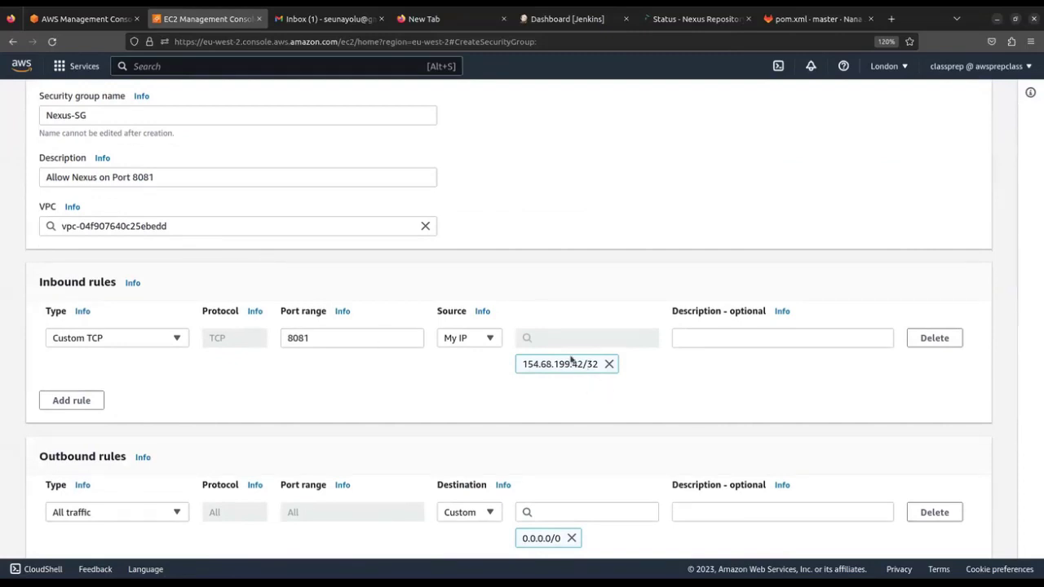
Set the source back to Custom and choose 0.0.0.0/0 to allow any IPv4 address
{"action": "left_click", "coordinate": [491, 339]}
{"action": "left_click", "coordinate": [473, 361]}
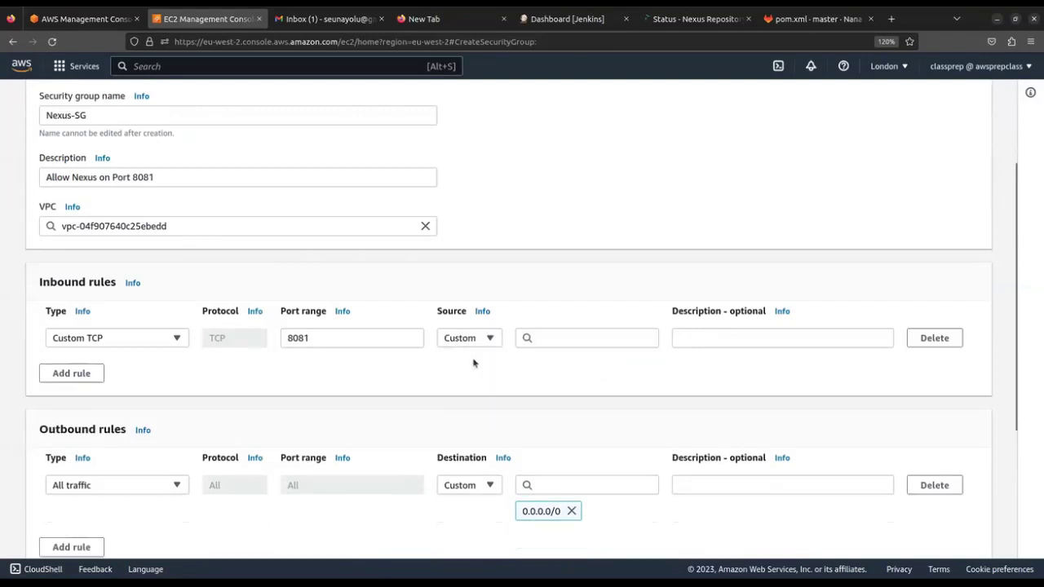
{"action": "left_click", "coordinate": [569, 337]}
{"action": "scroll", "coordinate": [574, 357], "scroll_direction": "up", "scroll_amount": 3}
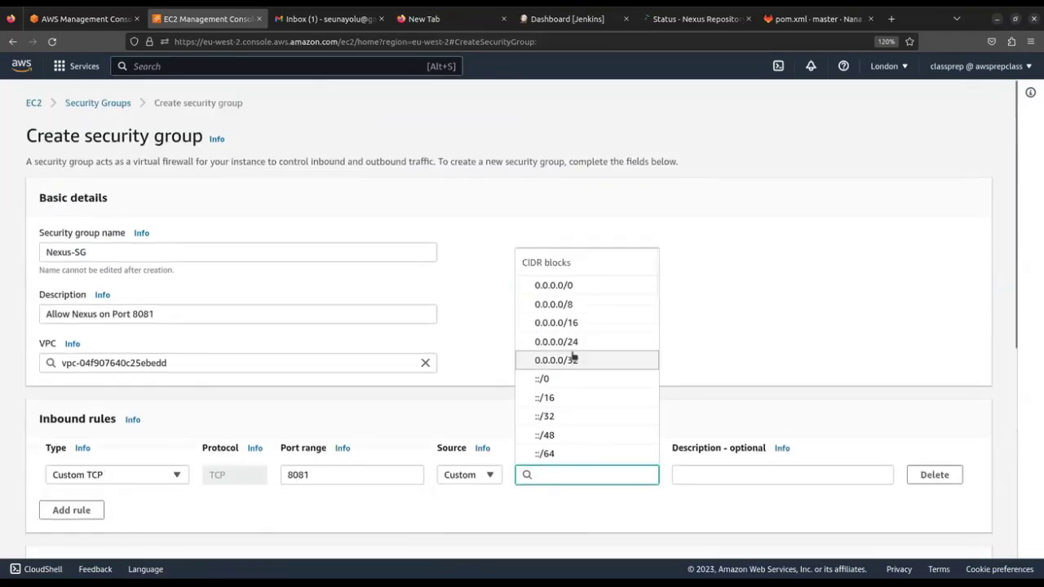
{"action": "left_click", "coordinate": [563, 287]}
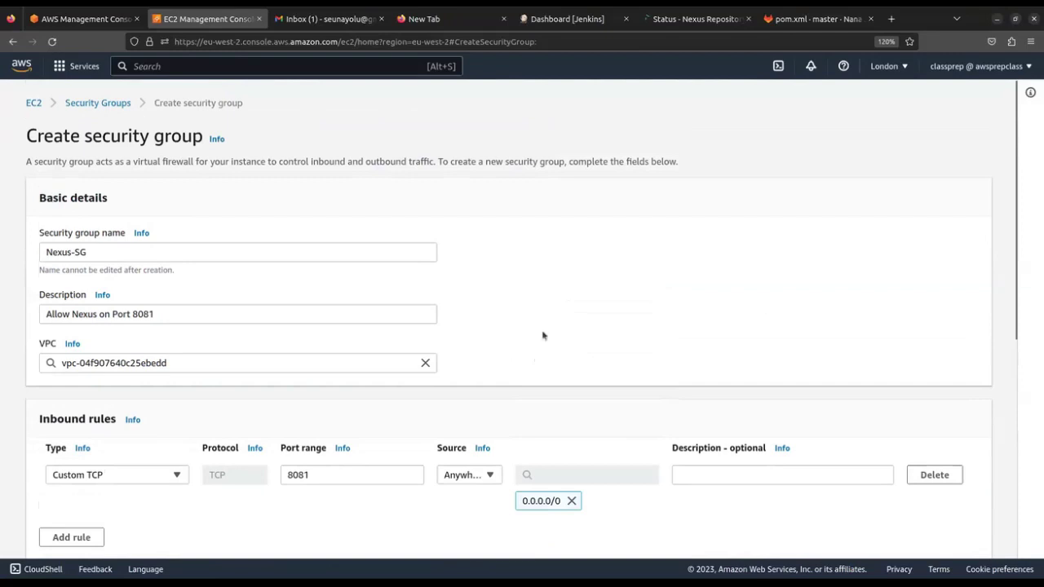
{"action": "scroll", "coordinate": [543, 335], "scroll_direction": "down", "scroll_amount": 3}
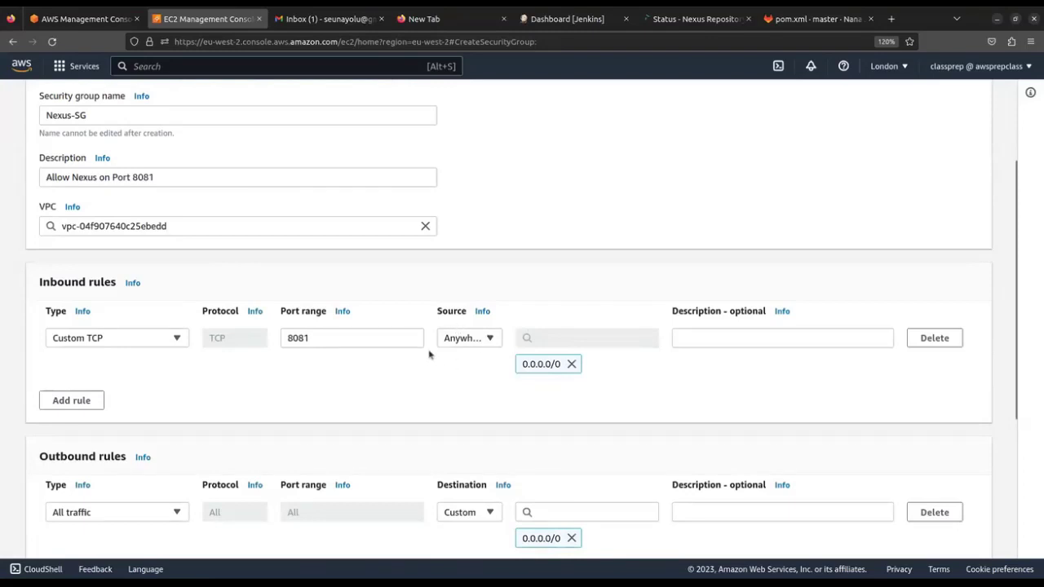
{"action": "scroll", "coordinate": [416, 351], "scroll_direction": "down", "scroll_amount": 3}
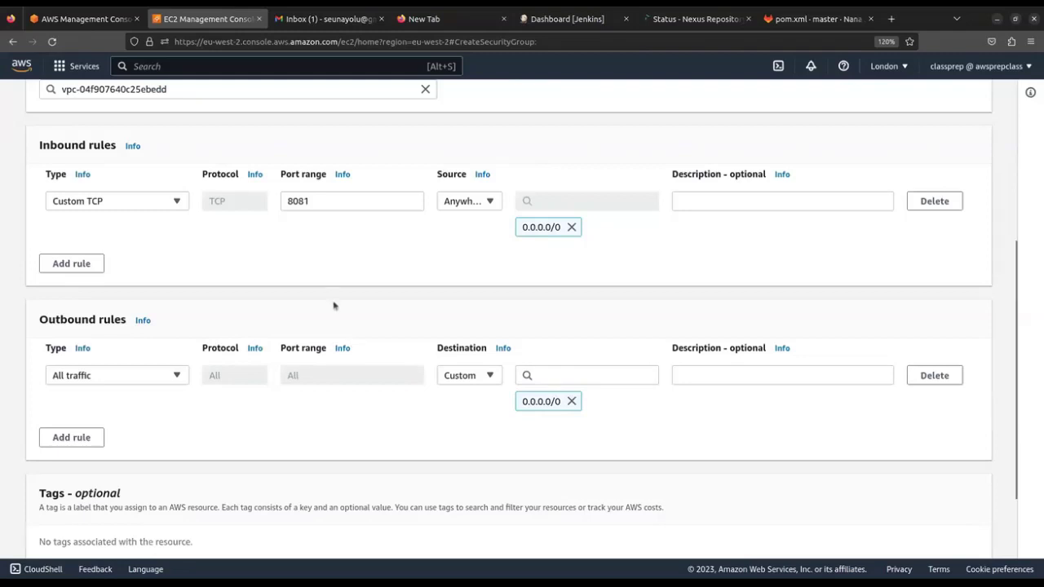
{"action": "scroll", "coordinate": [296, 300], "scroll_direction": "up", "scroll_amount": 1}
{"action": "scroll", "coordinate": [296, 301], "scroll_direction": "up", "scroll_amount": 5}
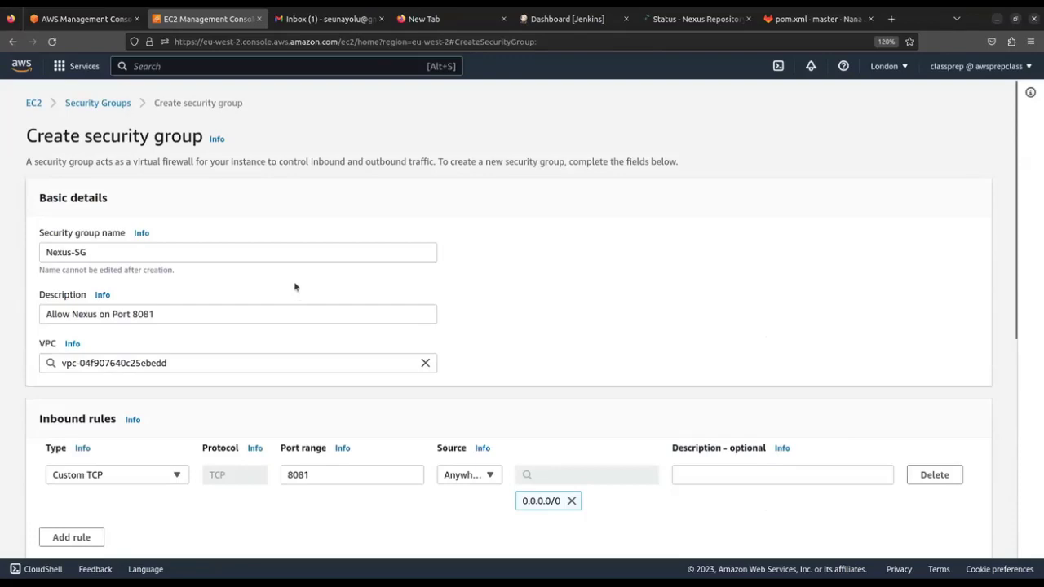
{"action": "scroll", "coordinate": [294, 286], "scroll_direction": "down", "scroll_amount": 5}
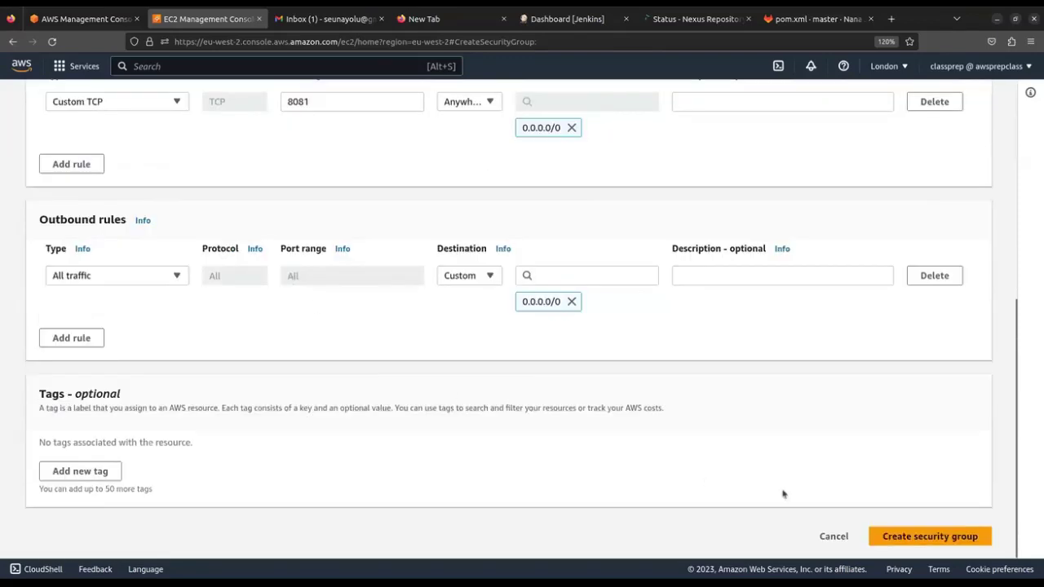
{"action": "scroll", "coordinate": [383, 375], "scroll_direction": "up", "scroll_amount": 2}
{"action": "scroll", "coordinate": [371, 360], "scroll_direction": "up", "scroll_amount": 3}
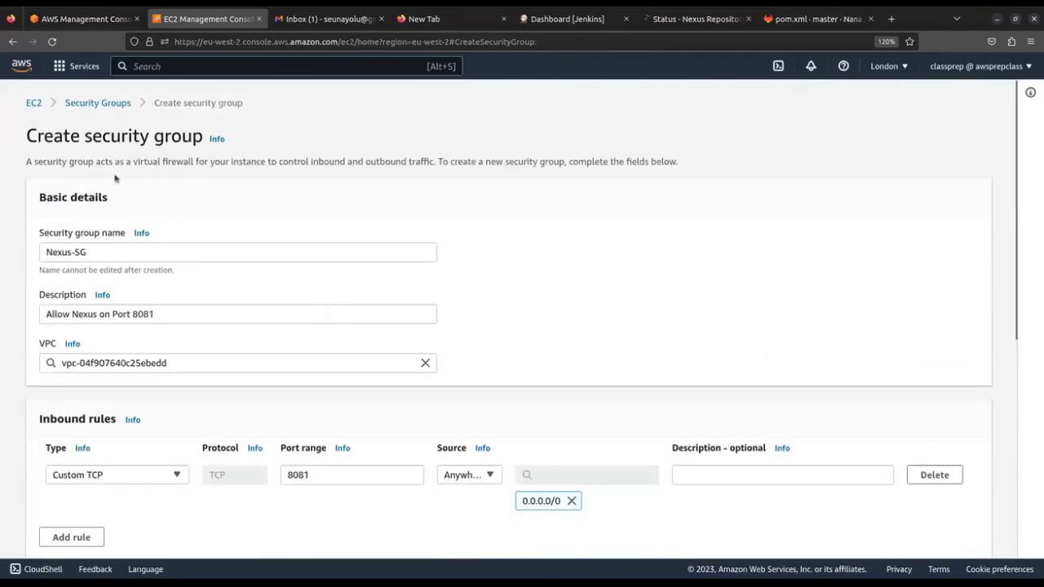
Return to the Instances list, select Nexus_Server_1, and enlarge the list above its details
{"action": "left_click", "coordinate": [95, 107]}
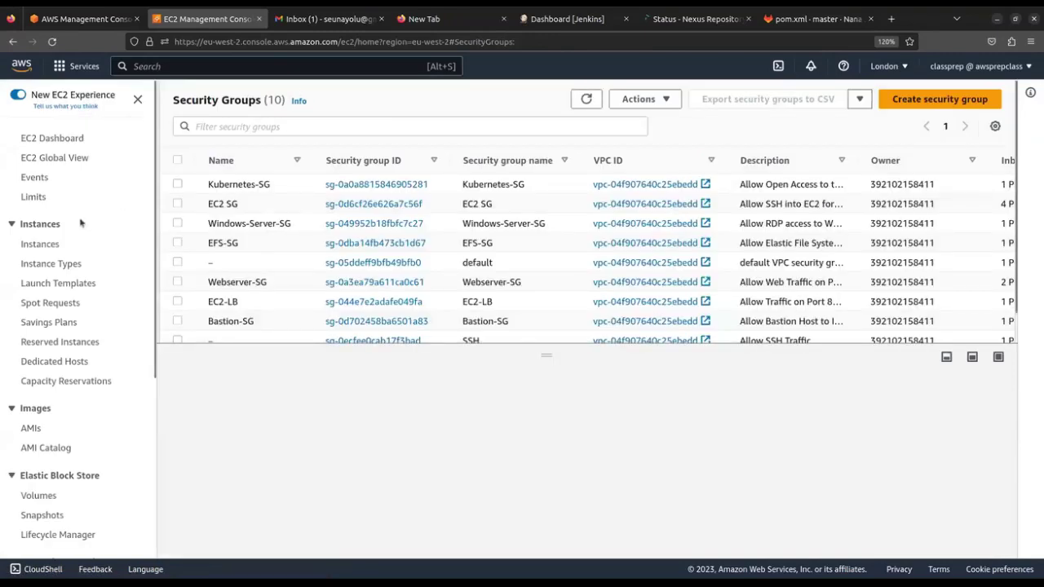
{"action": "left_click", "coordinate": [36, 245]}
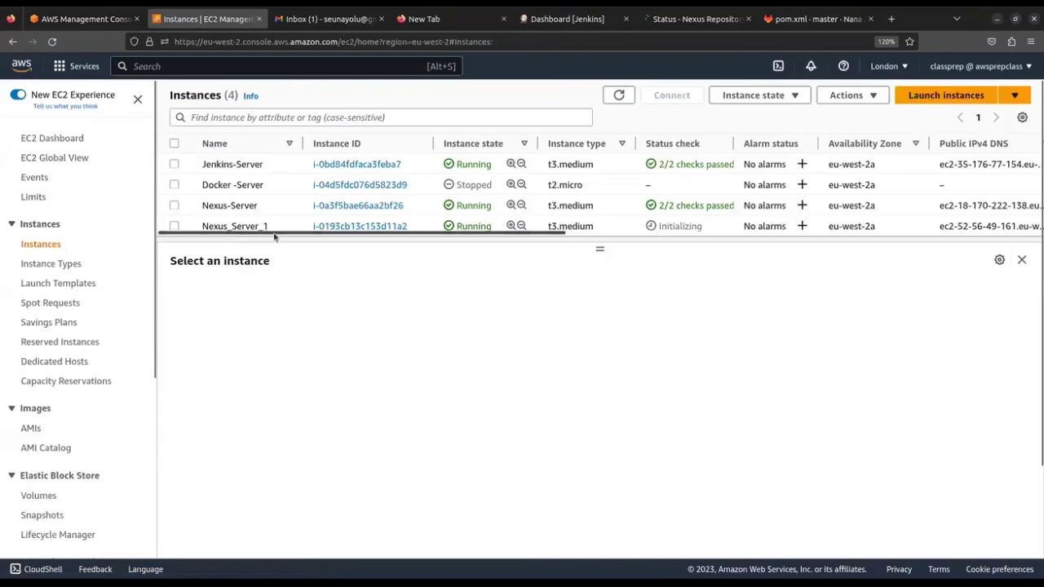
{"action": "left_click", "coordinate": [222, 230]}
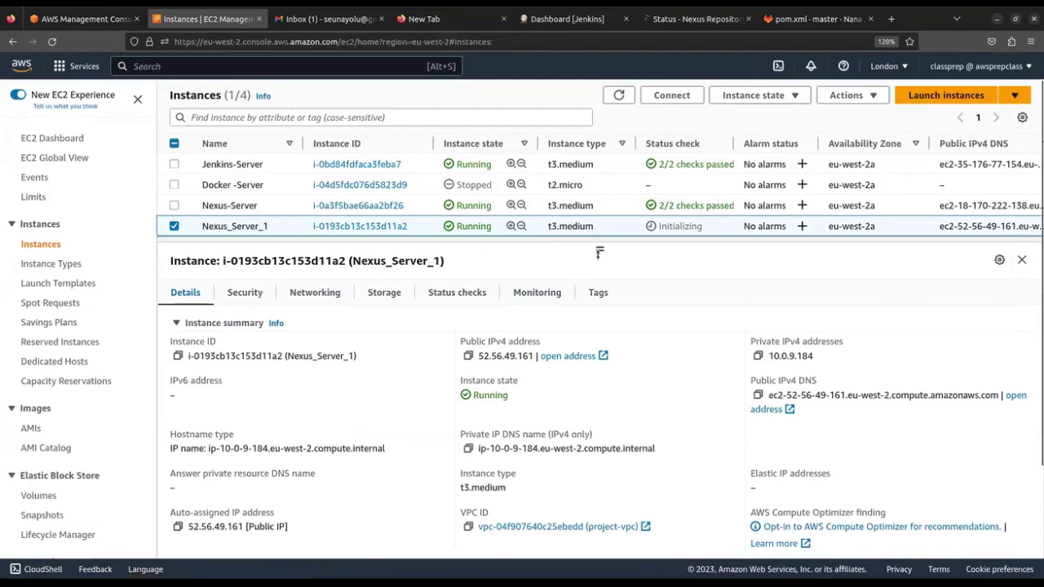
{"action": "left_click_drag", "start_coordinate": [600, 248], "coordinate": [599, 286]}
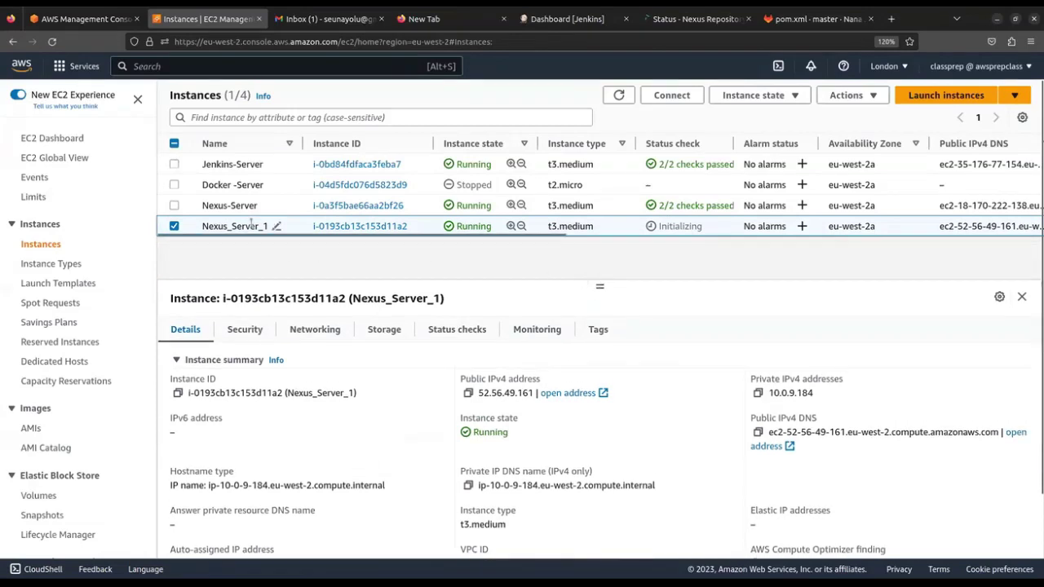
{"action": "left_click", "coordinate": [670, 94]}
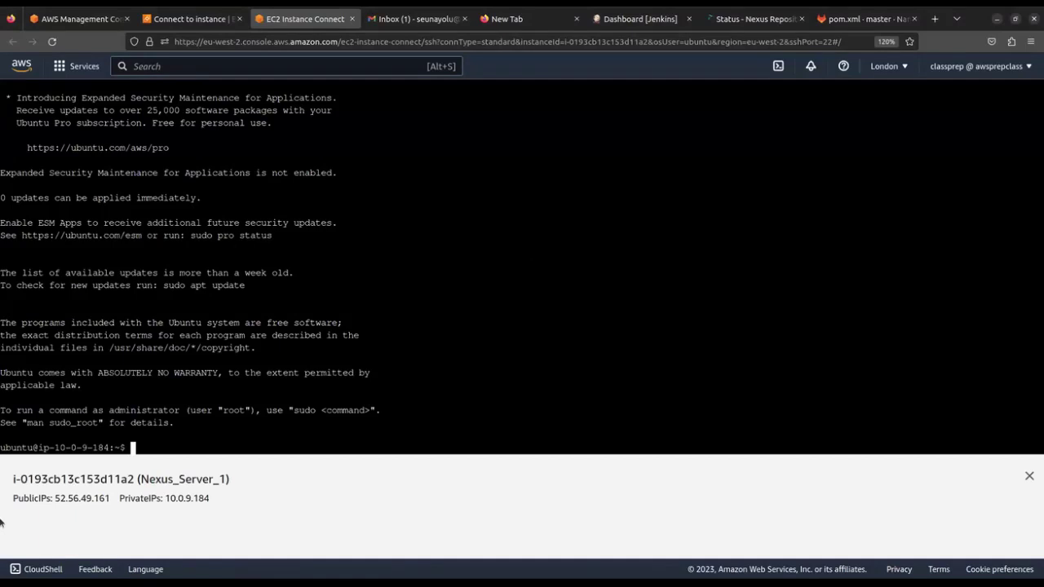
Switch to root on Nexus_Server_1 with sudo su
{"action": "type", "text": "sudo s"}
{"action": "type", "text": "u"}
{"action": "key", "text": "Return"}
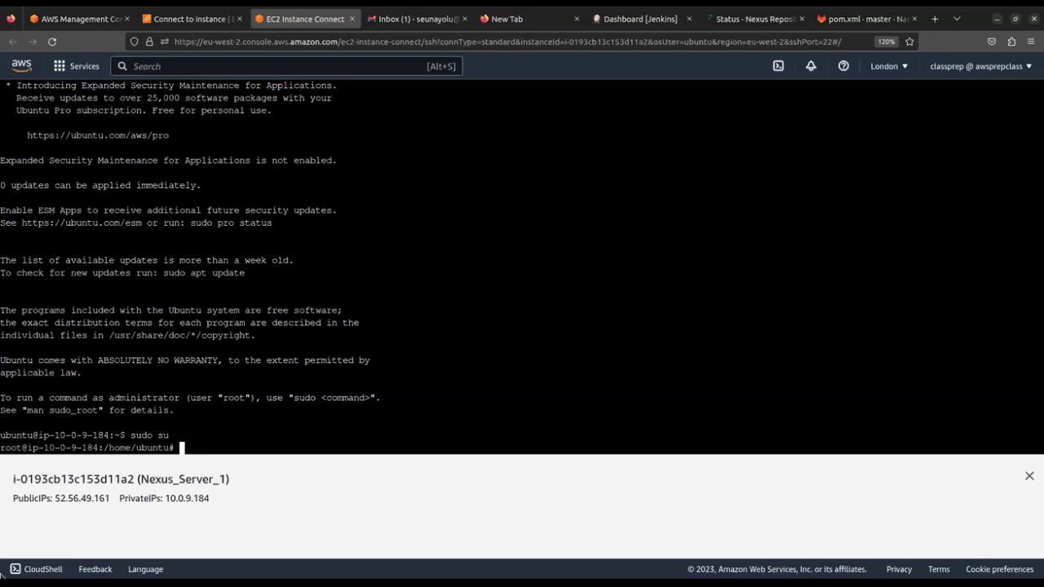
Run apt update as root, fetching 24.6 MB and reporting 45 upgradable packages
{"action": "type", "text": "apt update"}
{"action": "key", "text": "Return"}
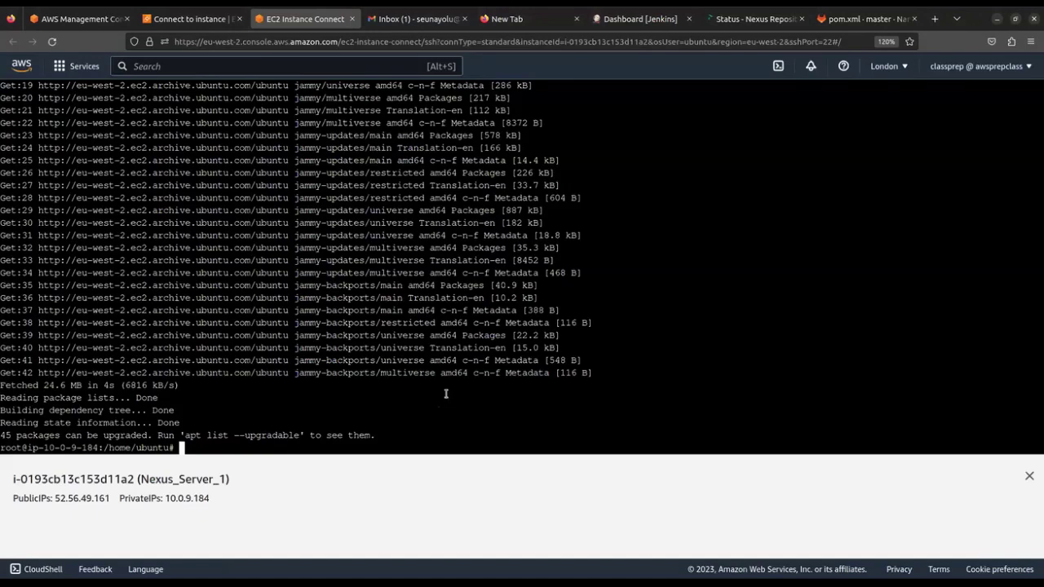
Run java to confirm it's missing and copy the 'apt install openjdk-8-jre-headless' suggestion
{"action": "type", "text": "java"}
{"action": "key", "text": "Return"}
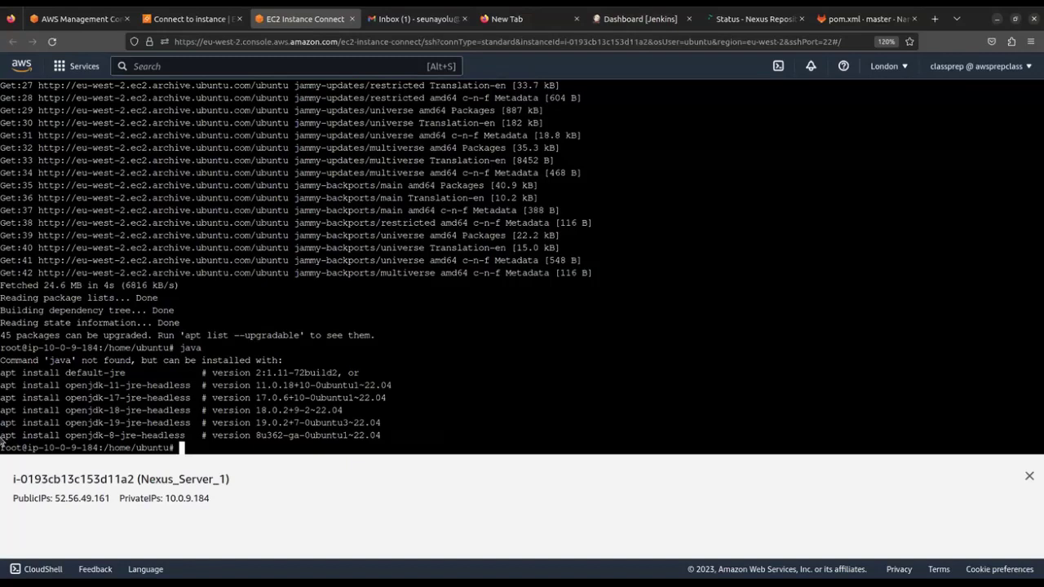
{"action": "left_click_drag", "start_coordinate": [123, 435], "coordinate": [124, 436]}
{"action": "left_click", "coordinate": [115, 437]}
{"action": "left_click_drag", "start_coordinate": [4, 438], "coordinate": [189, 439]}
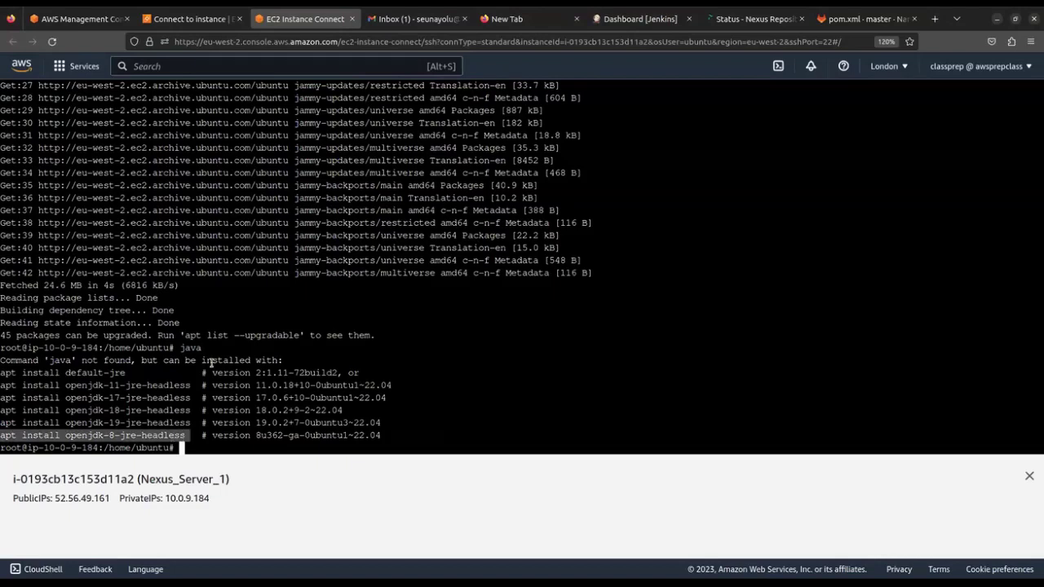
Install openjdk-8-jre-headless with apt install -y, then check it with java --version
{"action": "middle_click", "coordinate": [241, 365]}
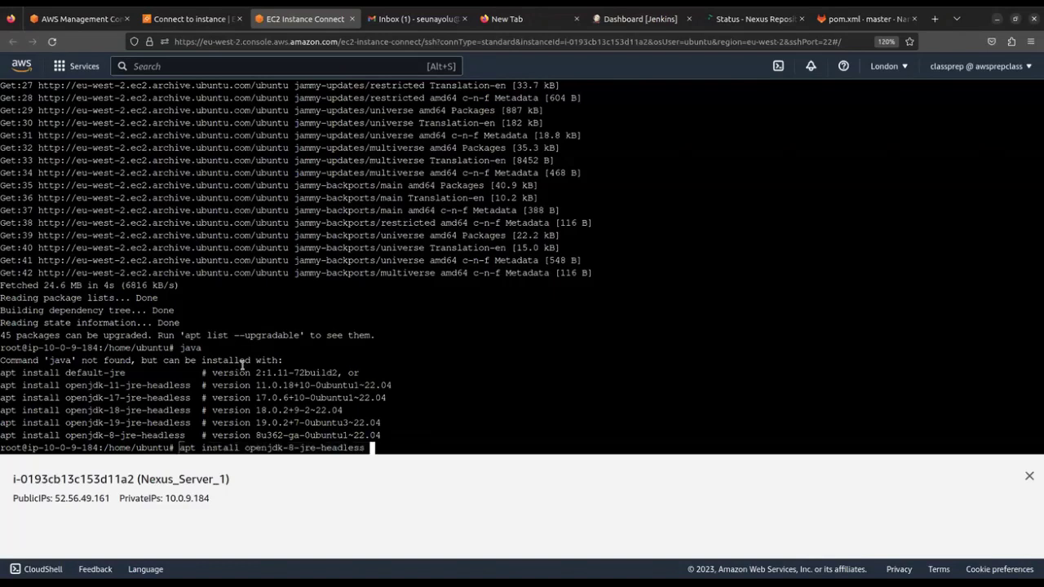
{"action": "key", "text": "Left"}
{"action": "key", "text": "Left"}
{"action": "key", "text": "Left"}
{"action": "key", "text": "Left"}
{"action": "key", "text": "Left"}
{"action": "key", "text": "Left"}
{"action": "key", "text": "Left"}
{"action": "key", "text": "Left"}
{"action": "key", "text": "Left"}
{"action": "key", "text": "Left"}
{"action": "key", "text": "Left"}
{"action": "key", "text": "Left"}
{"action": "key", "text": "Left"}
{"action": "key", "text": "Left"}
{"action": "key", "text": "Left"}
{"action": "key", "text": "Left"}
{"action": "key", "text": "Left"}
{"action": "key", "text": "Left"}
{"action": "key", "text": "Left"}
{"action": "key", "text": "Left"}
{"action": "key", "text": "Right"}
{"action": "key", "text": "Right"}
{"action": "type", "text": "-y"}
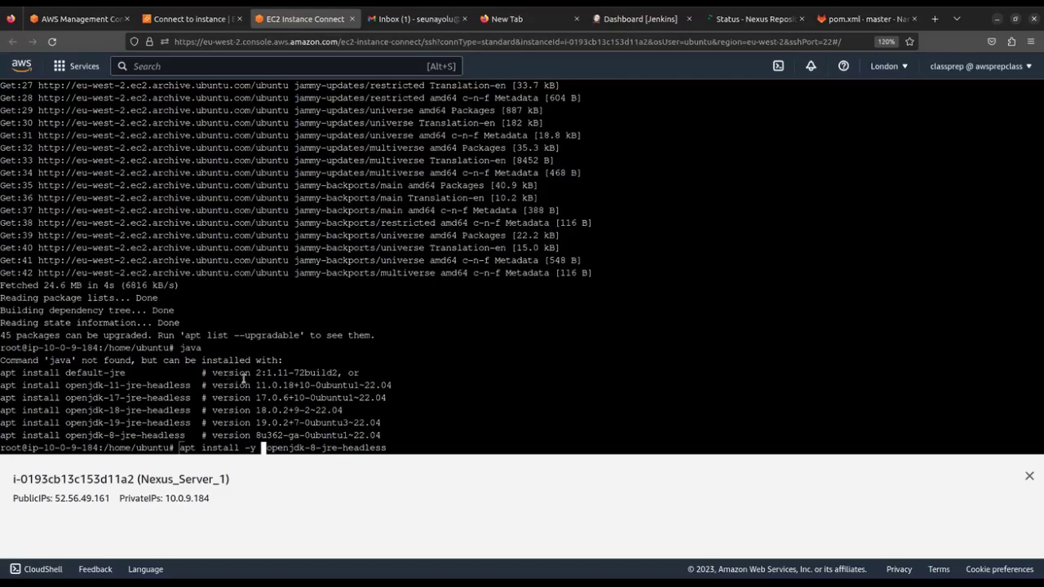
{"action": "key", "text": "Return"}
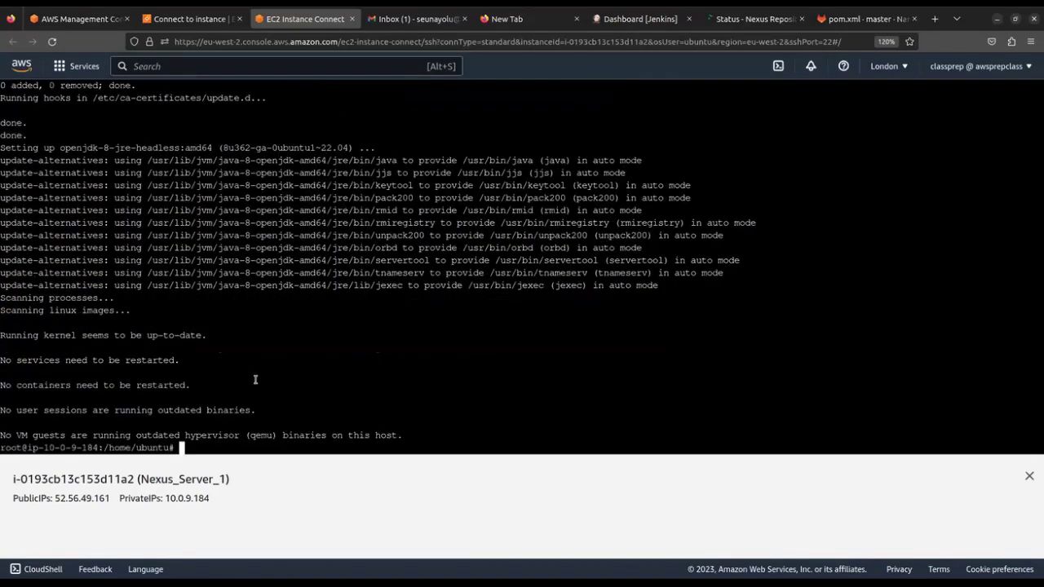
{"action": "type", "text": "java --version"}
{"action": "key", "text": "Return"}
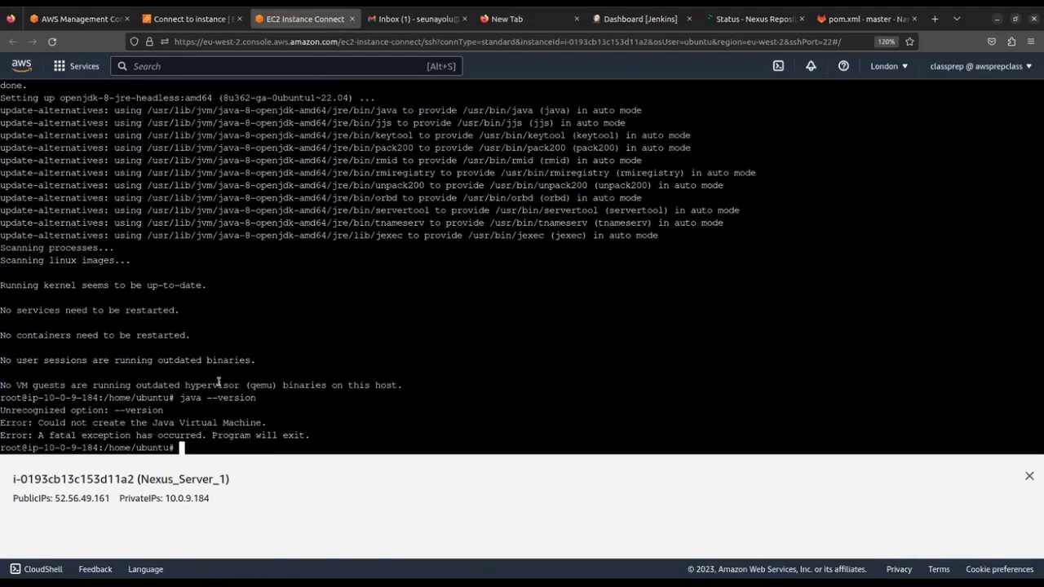
Confirm OpenJDK 1.8.0_362 with java -version, then try 'net tools', which reports not found
{"action": "type", "text": "java -version"}
{"action": "key", "text": "Return"}
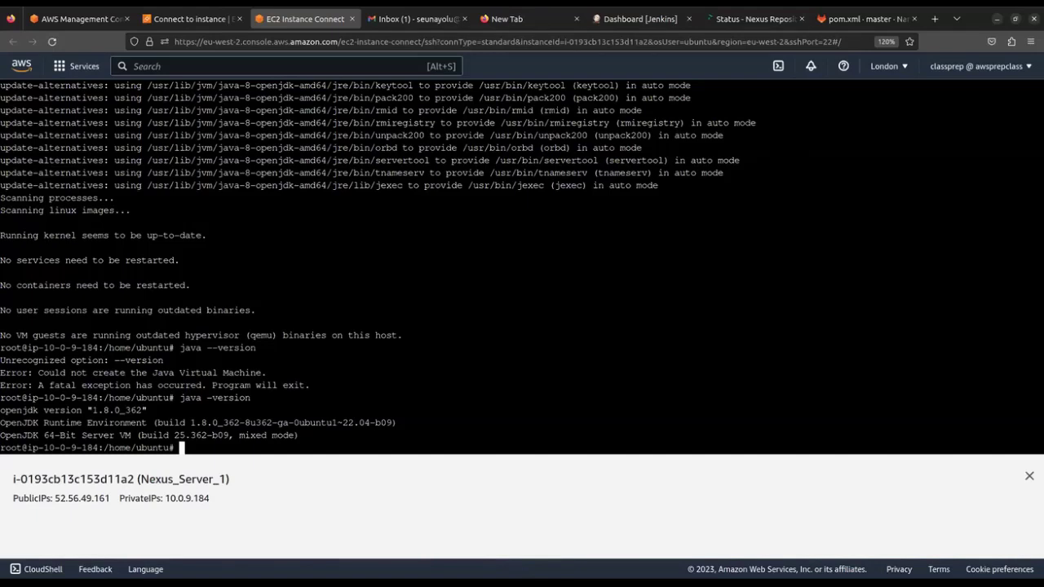
{"action": "type", "text": "net tools"}
{"action": "key", "text": "Return"}
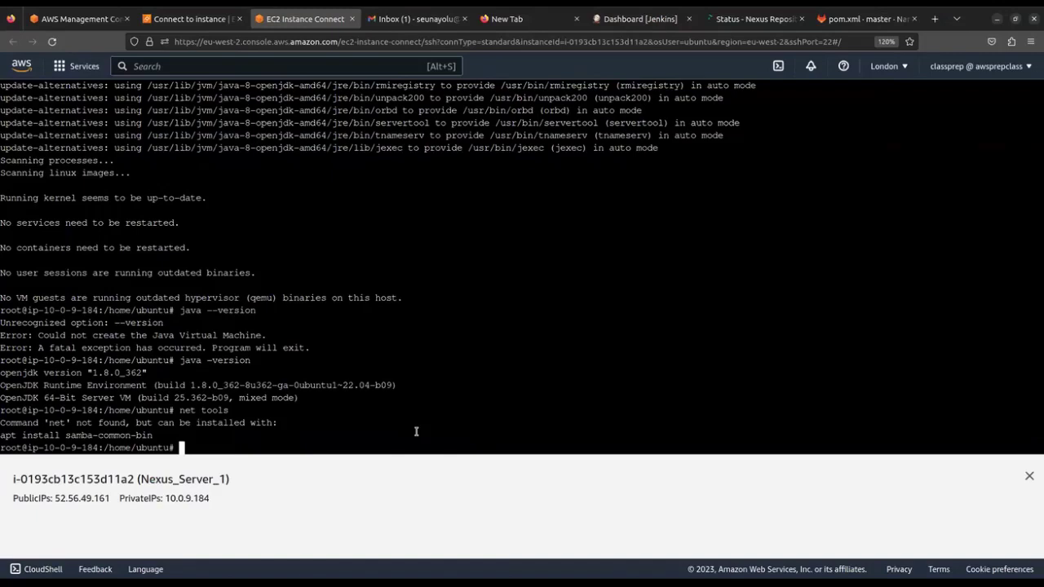
Install net-tools on Nexus_Server_1 with 'apt install -y net-tools'
{"action": "type", "text": "apt install -y ne"}
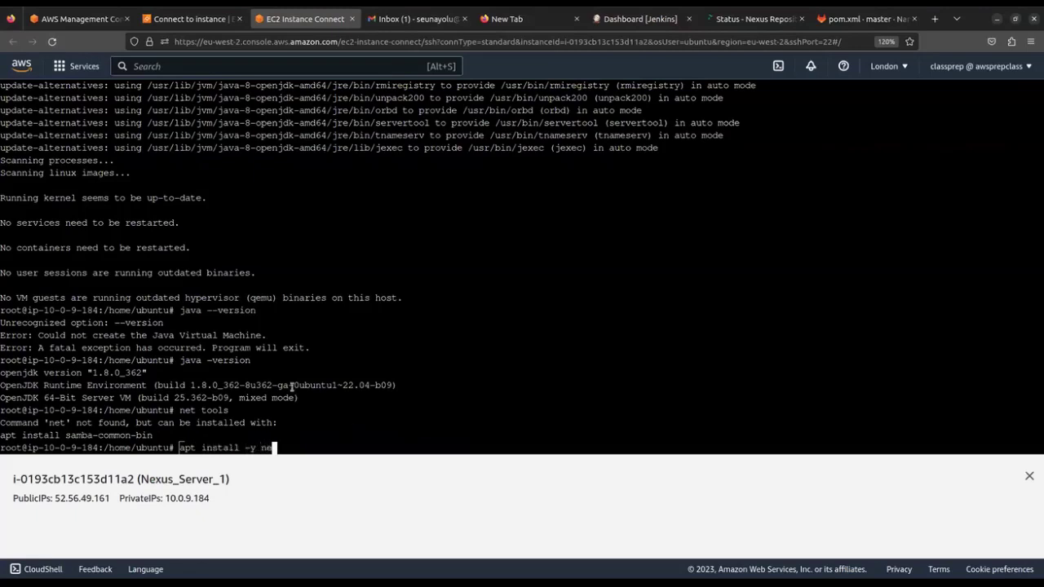
{"action": "type", "text": "t-tools"}
{"action": "key", "text": "Return"}
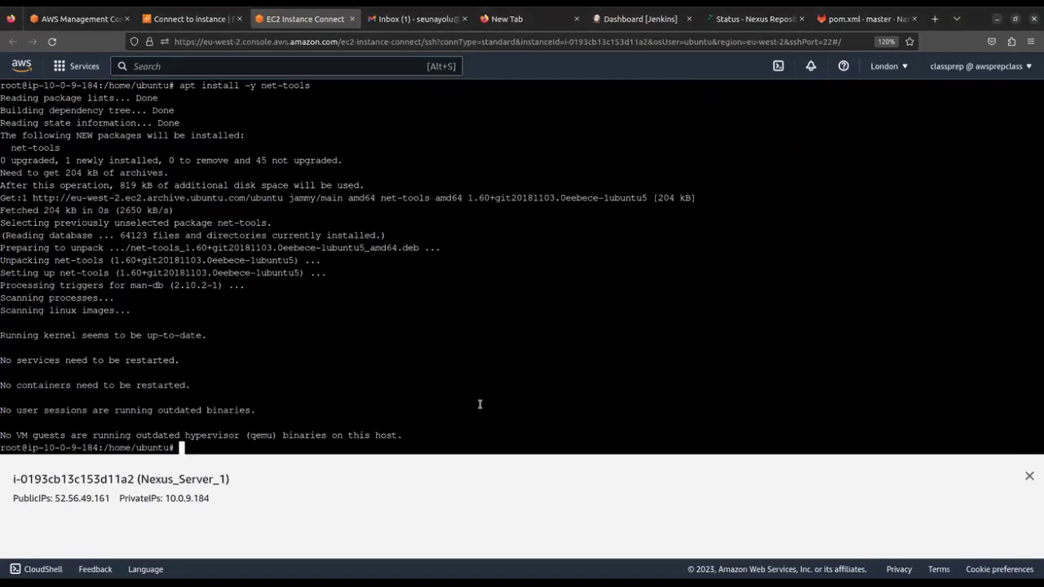
Load the Sonatype Nexus download page in a new browser tab and accept all cookies
{"action": "left_click", "coordinate": [531, 23]}
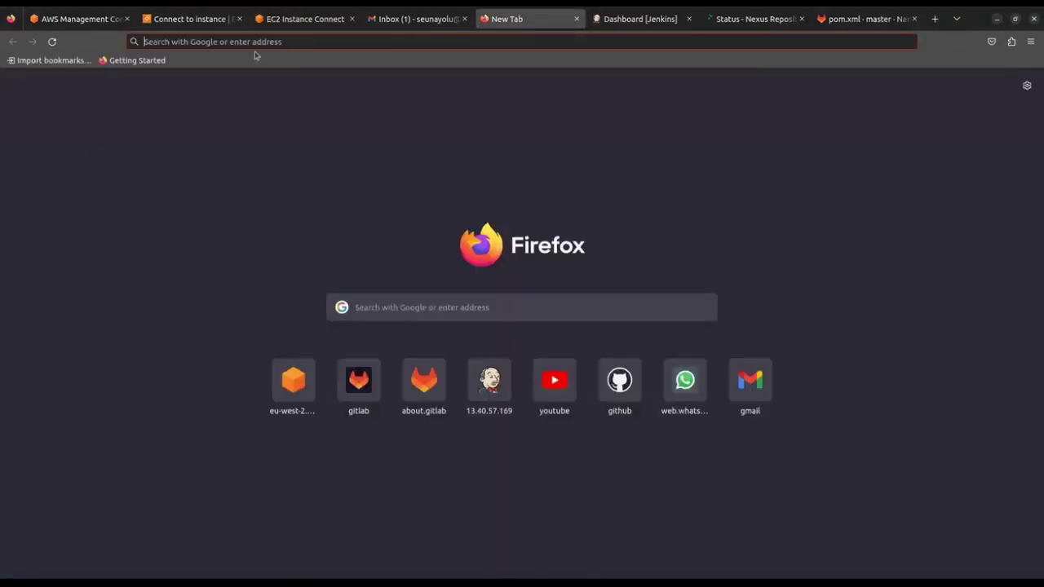
{"action": "type", "text": "https://help.sonatype.com/repomanager3/product-information/download"}
{"action": "key", "text": "Return"}
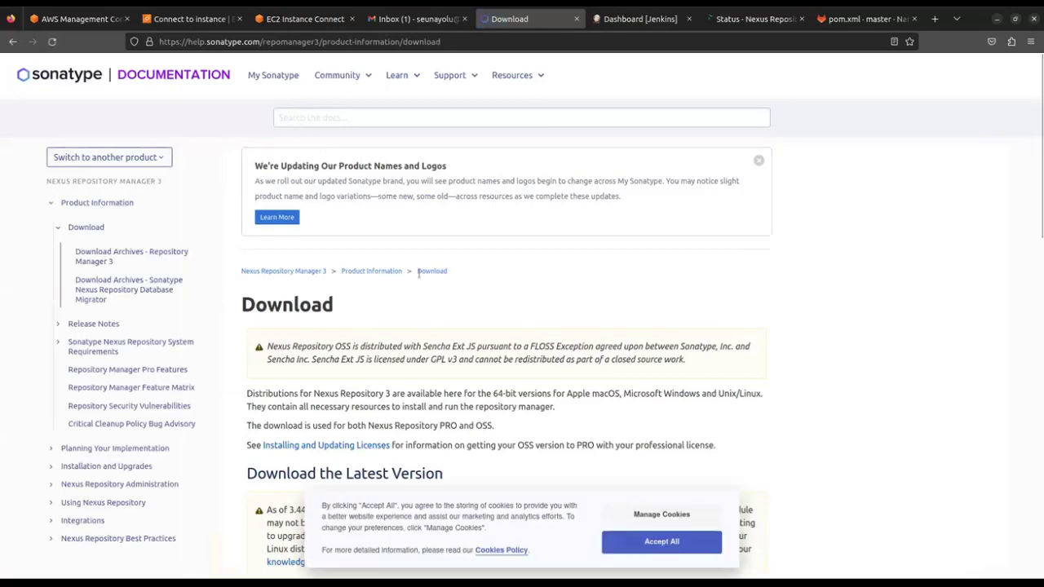
{"action": "left_click", "coordinate": [653, 547]}
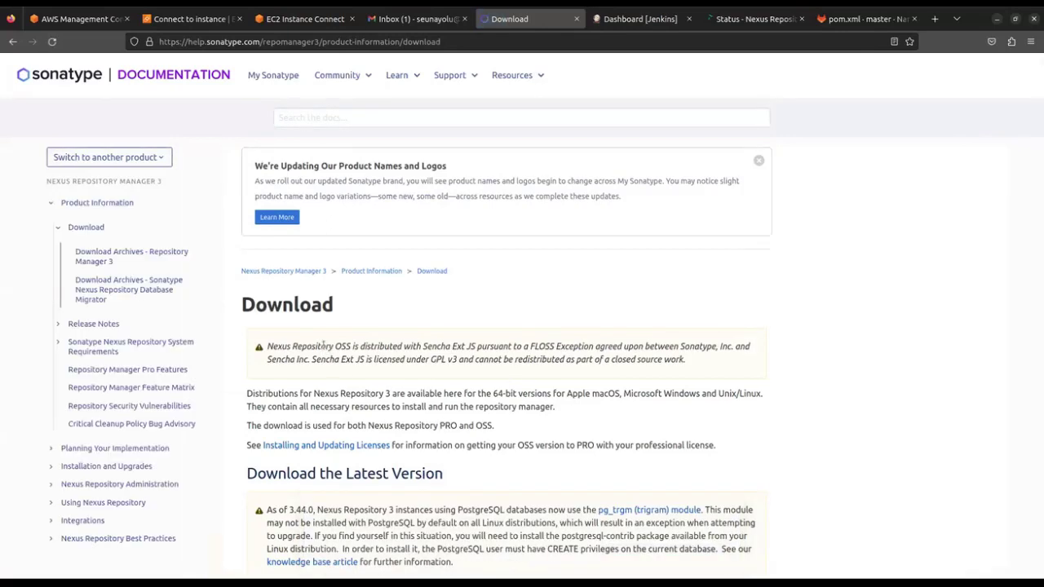
Scroll to the download links table, noting version 3.53.0, then return to the terminal
{"action": "scroll", "coordinate": [331, 352], "scroll_direction": "down", "scroll_amount": 3}
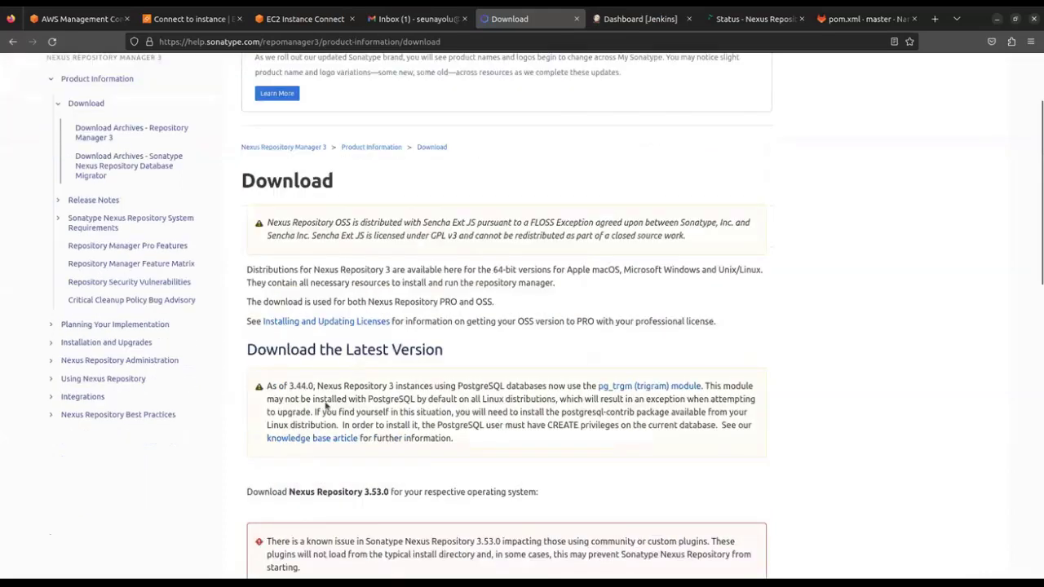
{"action": "scroll", "coordinate": [327, 406], "scroll_direction": "down", "scroll_amount": 3}
{"action": "scroll", "coordinate": [323, 400], "scroll_direction": "down", "scroll_amount": 3}
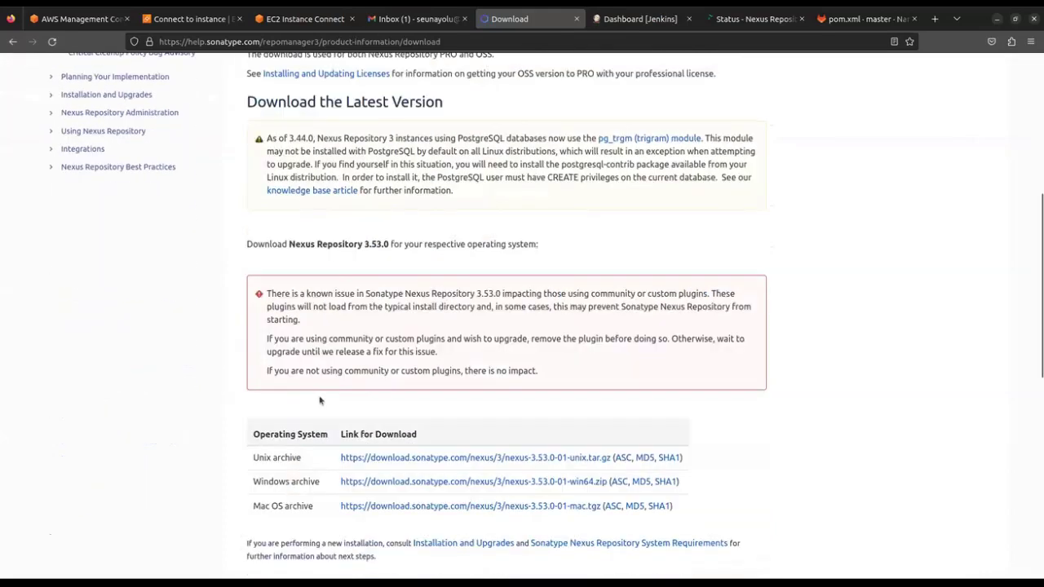
{"action": "left_click_drag", "start_coordinate": [368, 245], "coordinate": [389, 245]}
{"action": "left_click", "coordinate": [383, 247]}
{"action": "scroll", "coordinate": [353, 282], "scroll_direction": "down", "scroll_amount": 5}
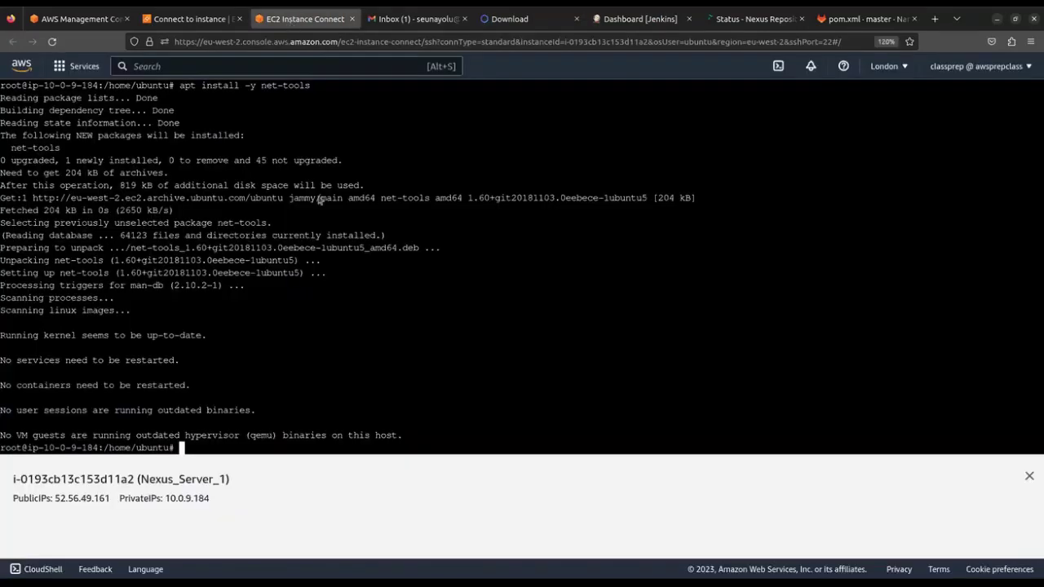
{"action": "left_click", "coordinate": [287, 19]}
Change the terminal's working directory to /opt, then go back to the Sonatype download page
{"action": "type", "text": "cd /opt"}
{"action": "key", "text": "Return"}
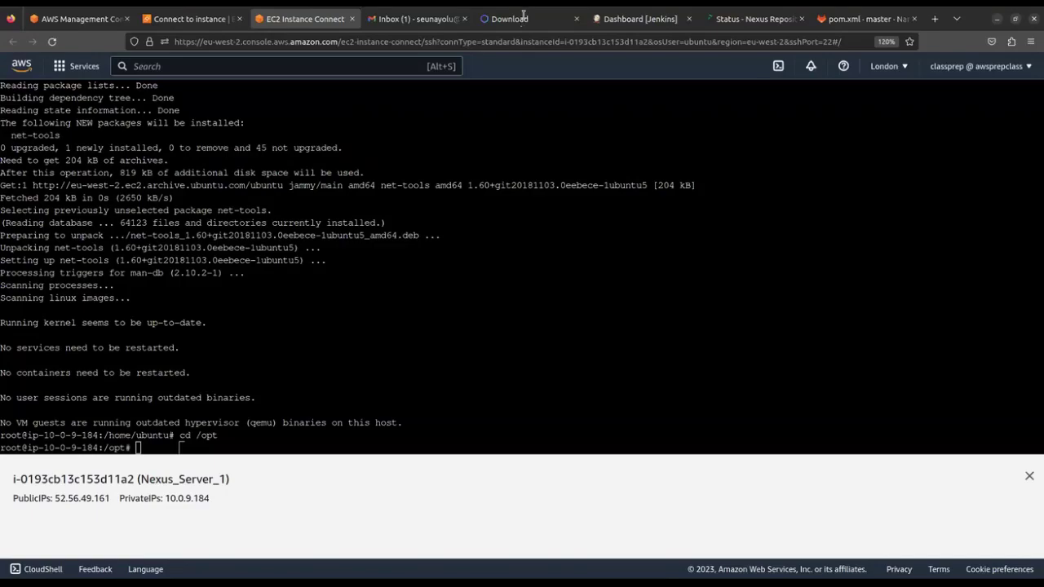
{"action": "left_click", "coordinate": [521, 19]}
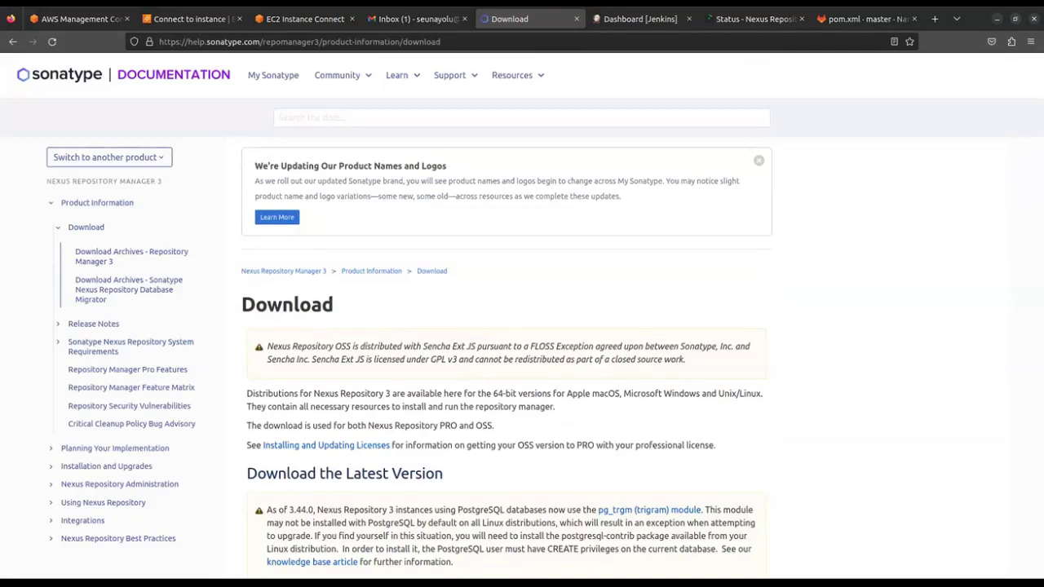
Review the 3.53.0 Link for Download table, then return to the Nexus_Server_1 terminal
{"action": "scroll", "coordinate": [576, 277], "scroll_direction": "down", "scroll_amount": 7}
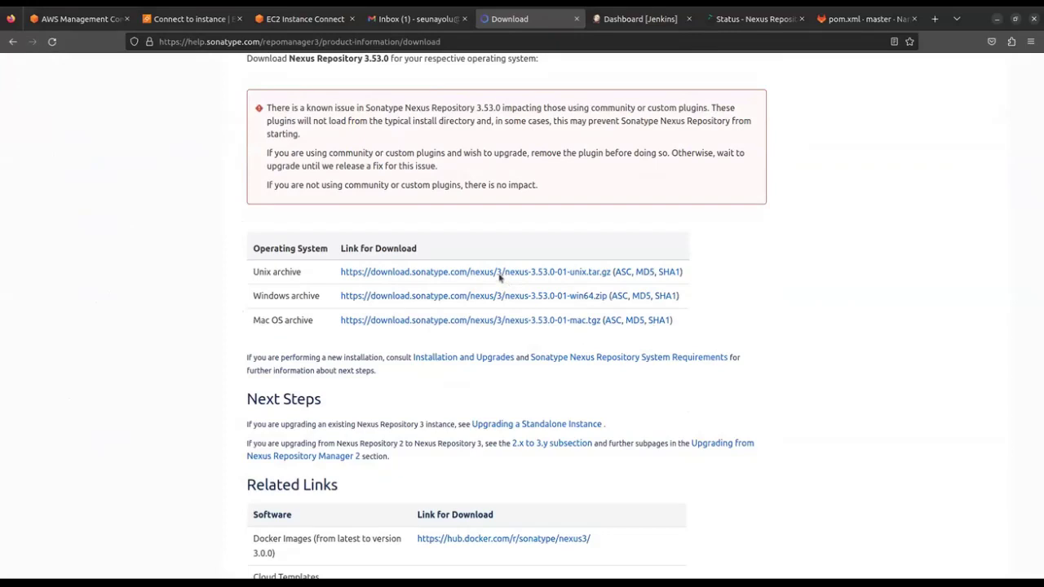
{"action": "left_click", "coordinate": [299, 21]}
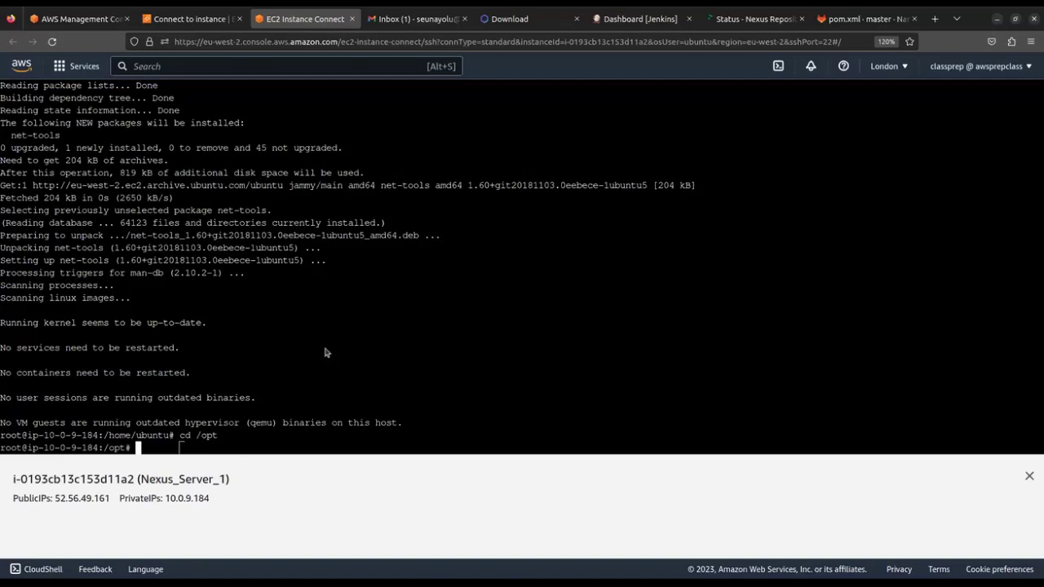
Move to the filesystem root and list its contents
{"action": "type", "text": "cd /"}
{"action": "key", "text": "Return"}
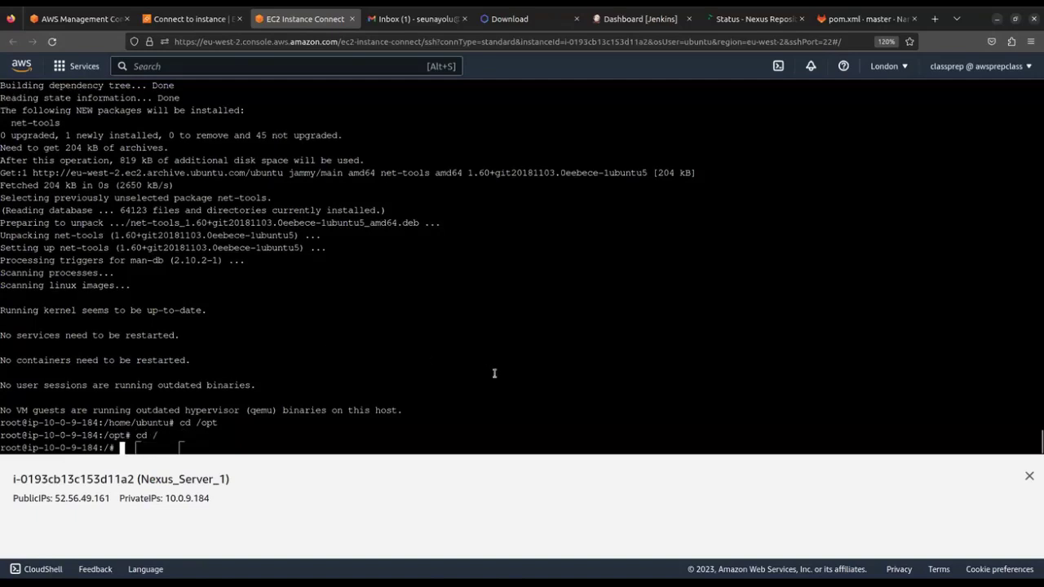
{"action": "type", "text": "ls"}
{"action": "key", "text": "Return"}
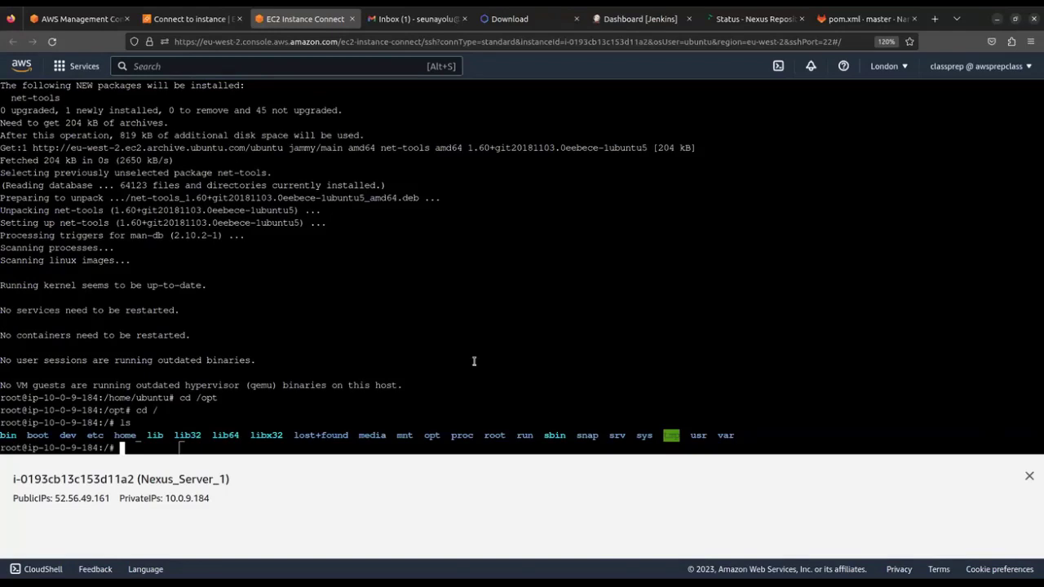
Go back into /opt, start a wget command, and fetch the archive link from the download page
{"action": "type", "text": "cd /opt"}
{"action": "key", "text": "Return"}
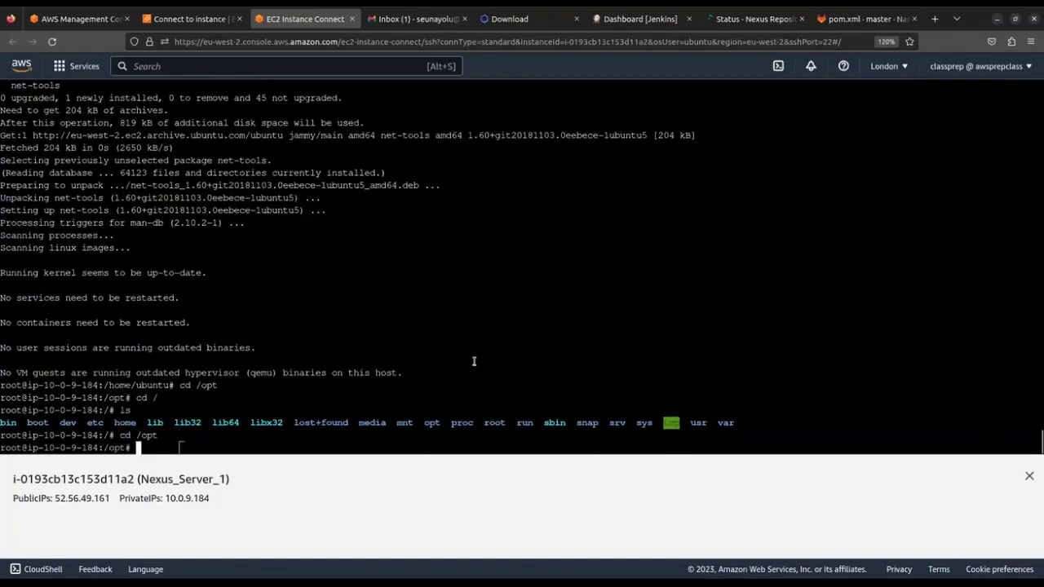
{"action": "type", "text": "wget"}
{"action": "left_click", "coordinate": [517, 22]}
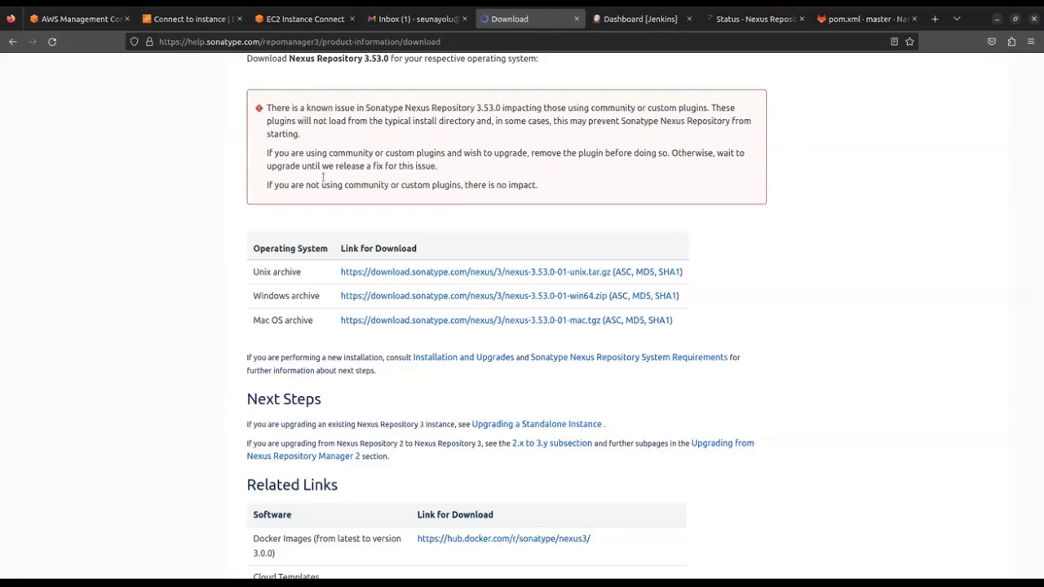
{"action": "scroll", "coordinate": [324, 179], "scroll_direction": "up", "scroll_amount": 3}
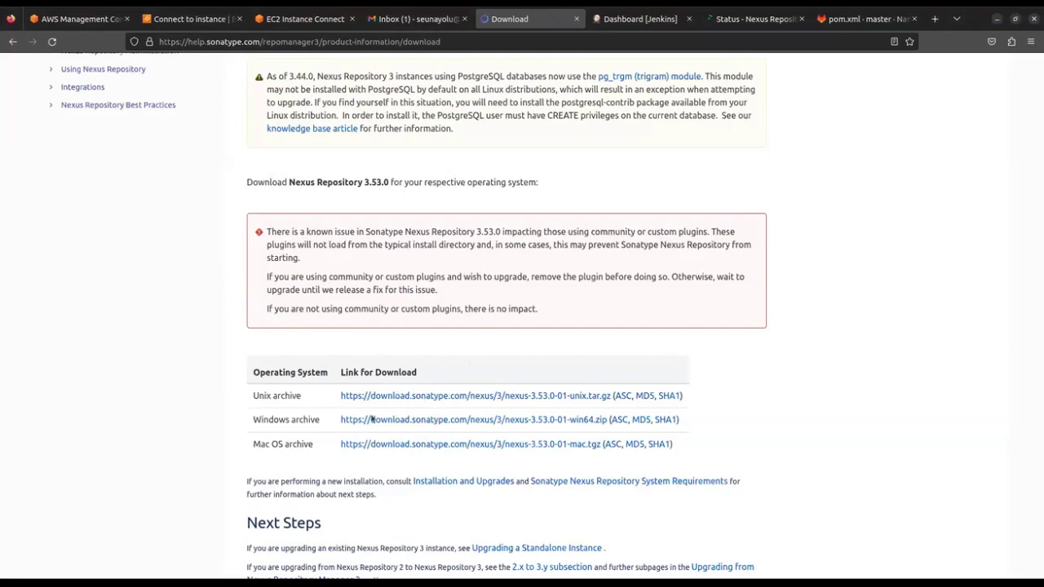
Copy the Nexus 3.53.0 Unix archive download URL and return to the EC2 terminal
{"action": "left_click_drag", "start_coordinate": [339, 398], "coordinate": [421, 398]}
{"action": "left_click", "coordinate": [732, 403]}
{"action": "triple_click", "coordinate": [514, 401]}
{"action": "key", "text": "shift+Left"}
{"action": "key", "text": "shift+Left"}
{"action": "key", "text": "shift+Left"}
{"action": "key", "text": "shift+Left"}
{"action": "key", "text": "shift+Left"}
{"action": "key", "text": "shift+Left"}
{"action": "key", "text": "shift+Left"}
{"action": "key", "text": "shift+Left"}
{"action": "key", "text": "shift+Left"}
{"action": "key", "text": "shift+Left"}
{"action": "key", "text": "shift+Left"}
{"action": "key", "text": "shift+Left"}
{"action": "key", "text": "shift+Left"}
{"action": "key", "text": "shift+Left"}
{"action": "key", "text": "shift+Left"}
{"action": "key", "text": "shift+Left"}
{"action": "key", "text": "shift+Left"}
{"action": "key", "text": "shift+Left"}
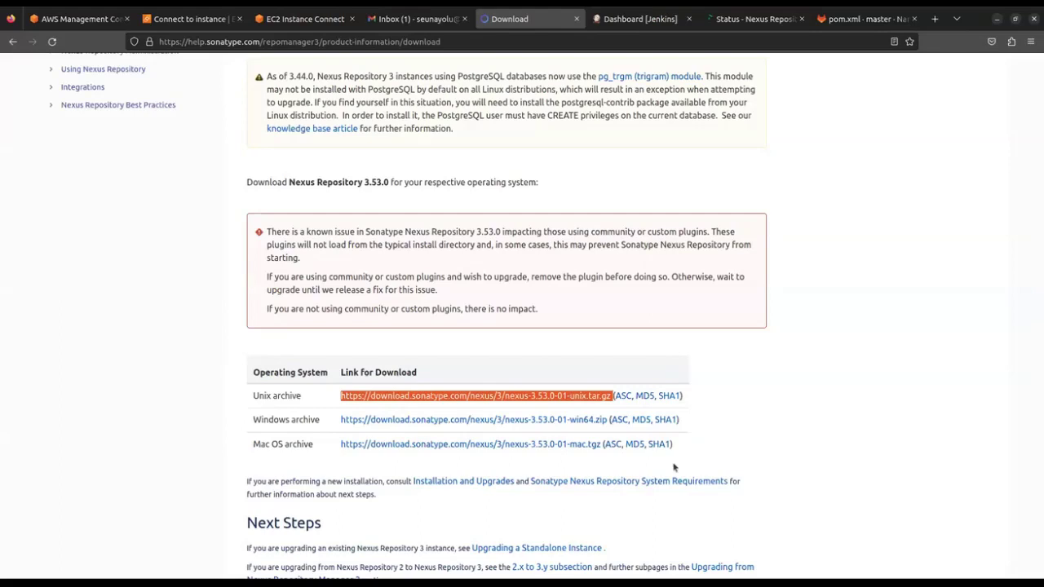
{"action": "key", "text": "shift+Left"}
{"action": "key", "text": "ctrl+c"}
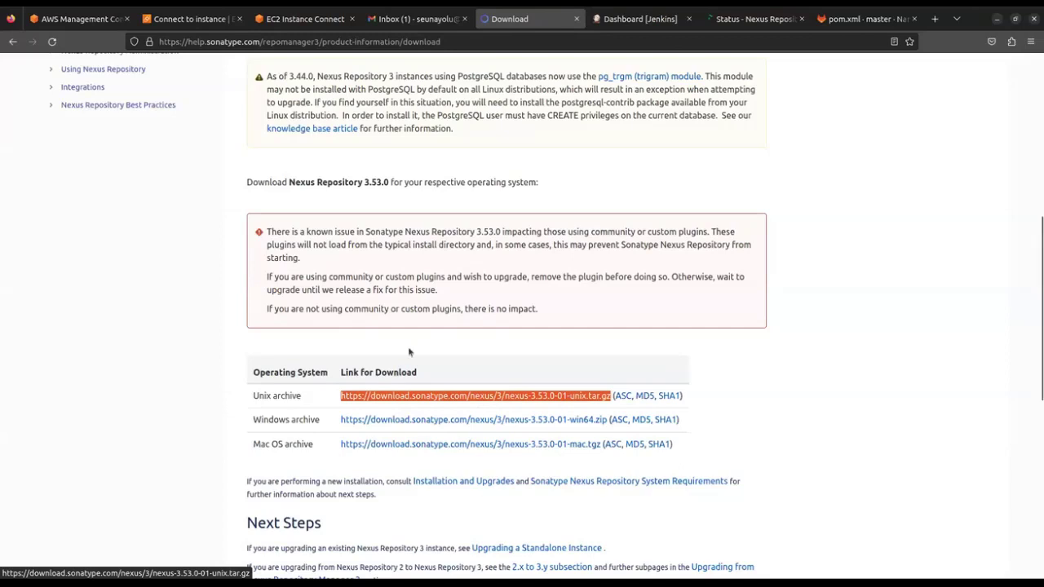
{"action": "left_click", "coordinate": [303, 19]}
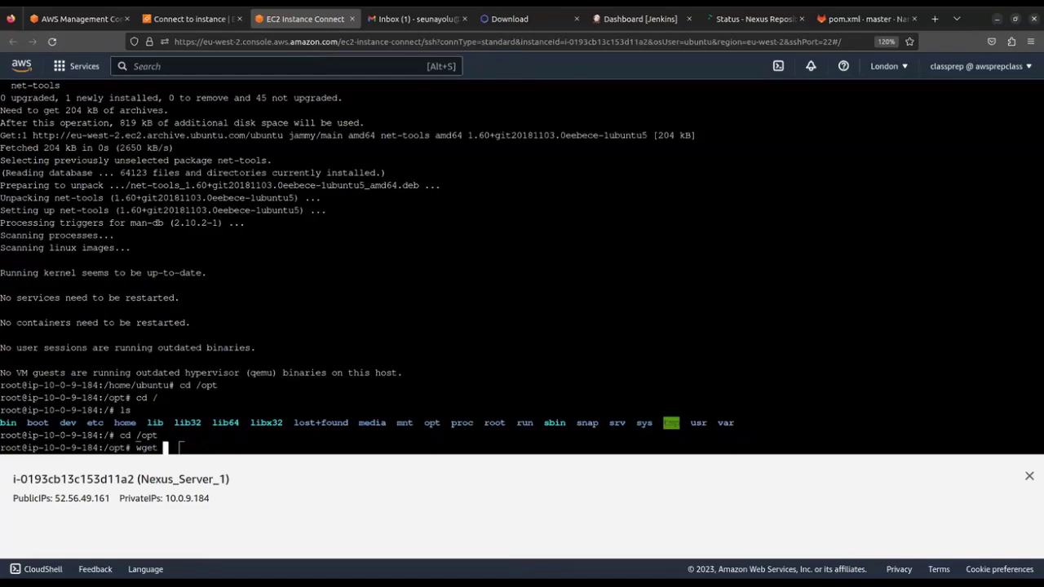
Download nexus-3.53.0-01-unix.tar.gz into /opt with wget and list the folder
{"action": "key", "text": "ctrl+v"}
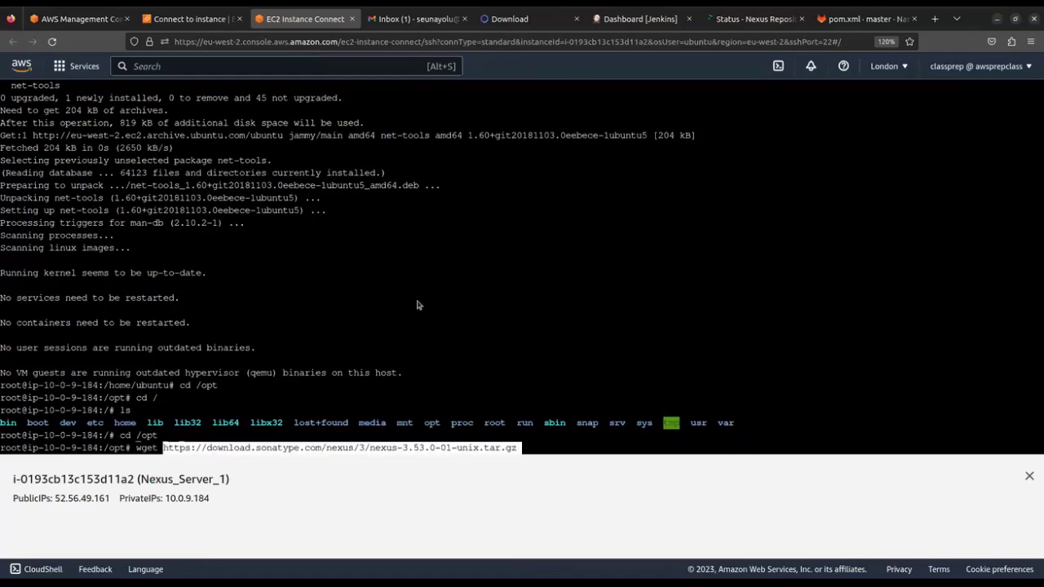
{"action": "key", "text": "Return"}
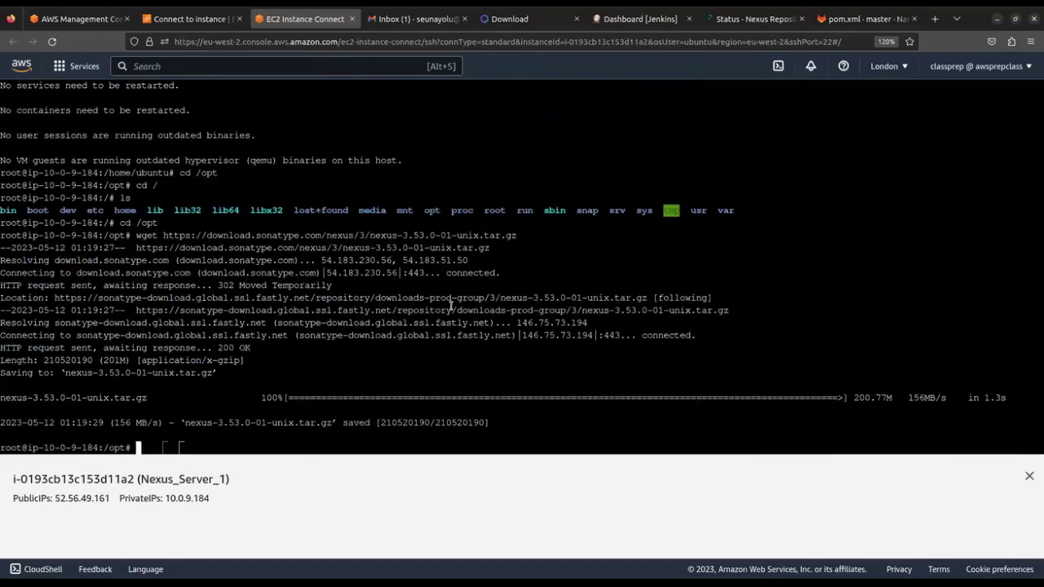
{"action": "type", "text": "ls"}
{"action": "key", "text": "Return"}
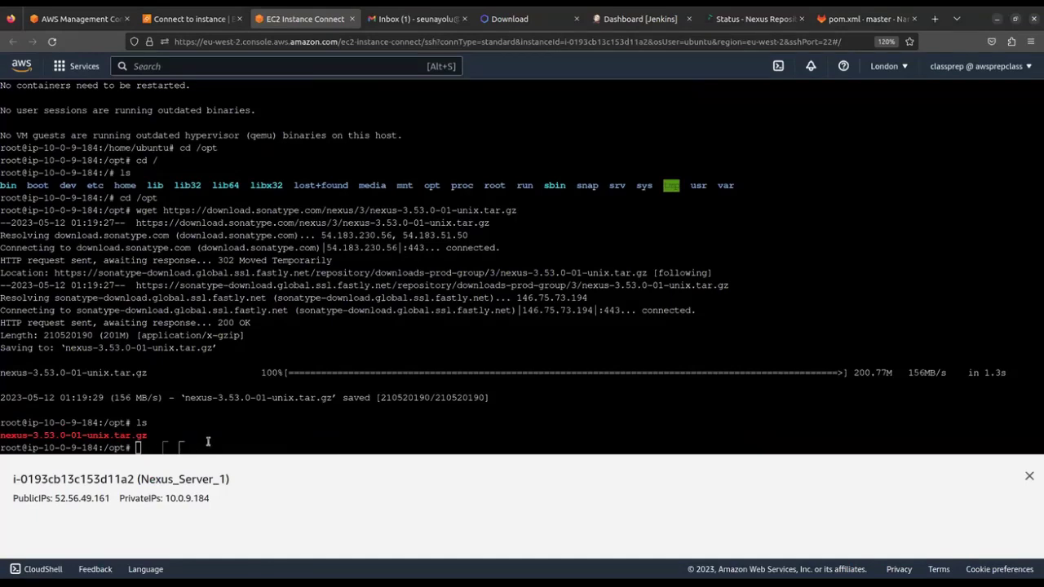
Extract nexus-3.53.0-01-unix.tar.gz in /opt with tar -zxvf
{"action": "type", "text": "tar -"}
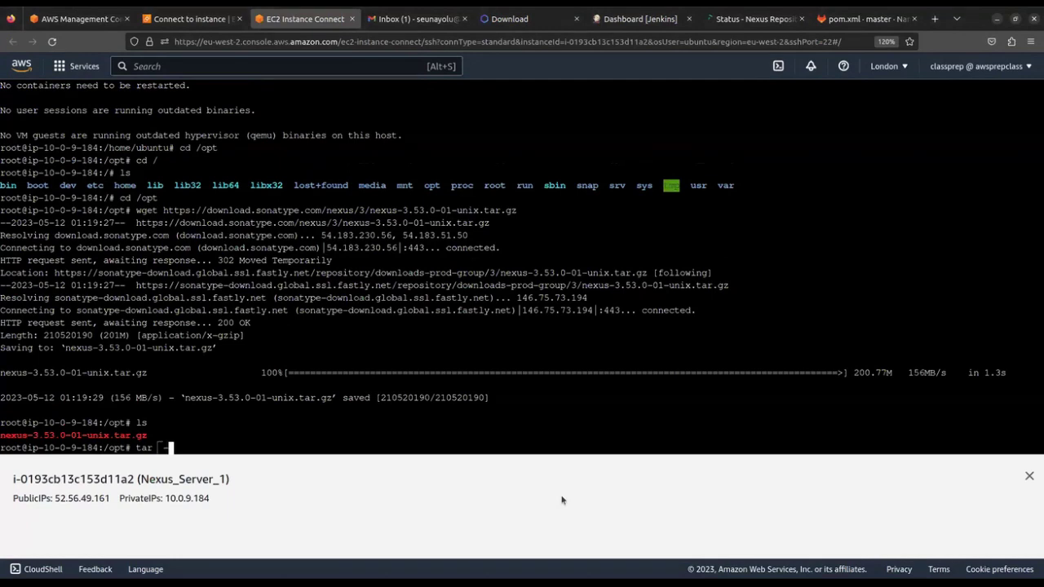
{"action": "key", "text": "BackSpace"}
{"action": "type", "text": "-zx"}
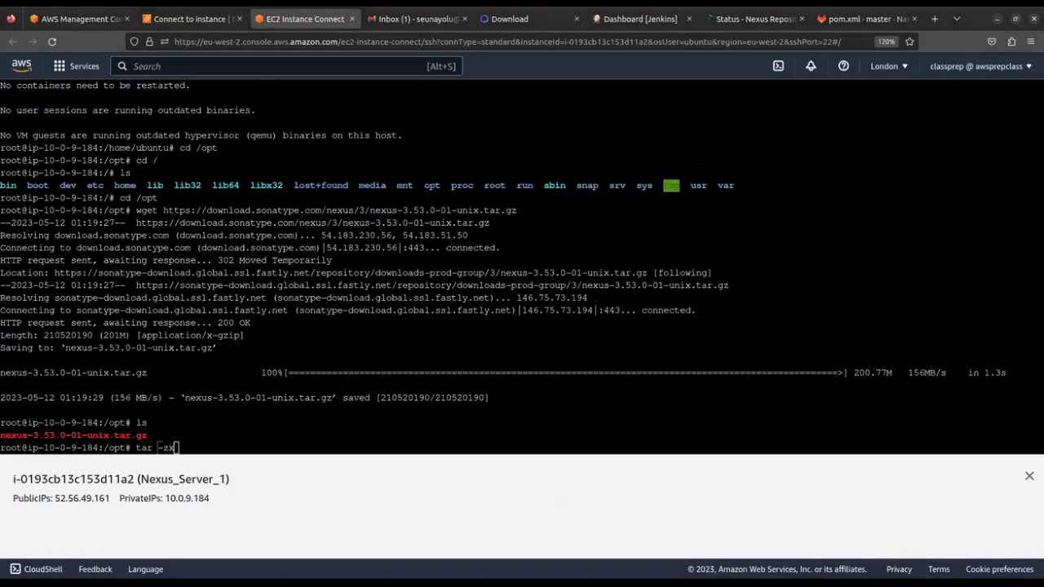
{"action": "type", "text": "vf"}
{"action": "left_click", "coordinate": [562, 500]}
{"action": "type", "text": "nexu"}
{"action": "key", "text": "Tab"}
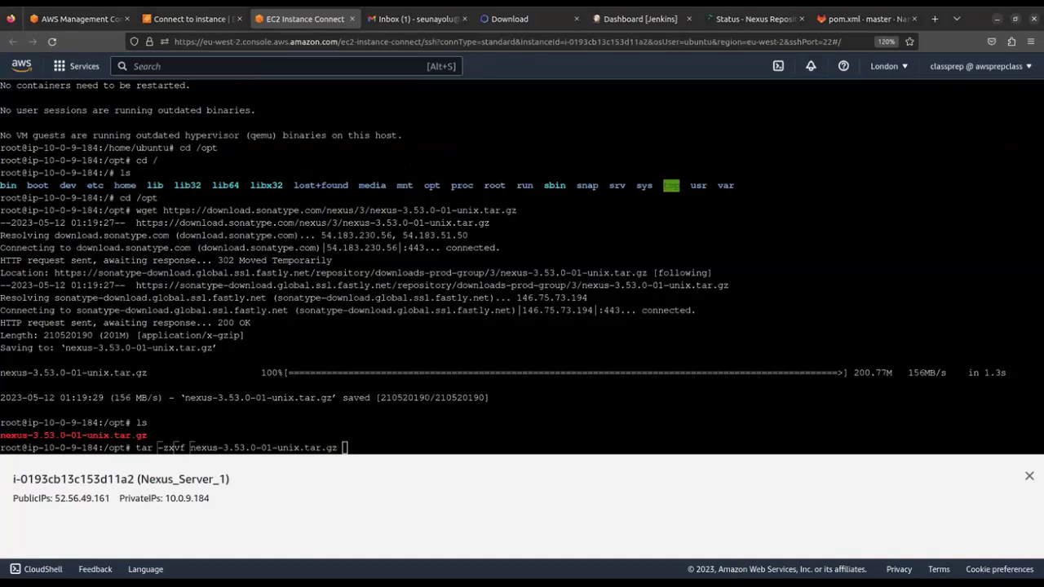
{"action": "left_click", "coordinate": [439, 447]}
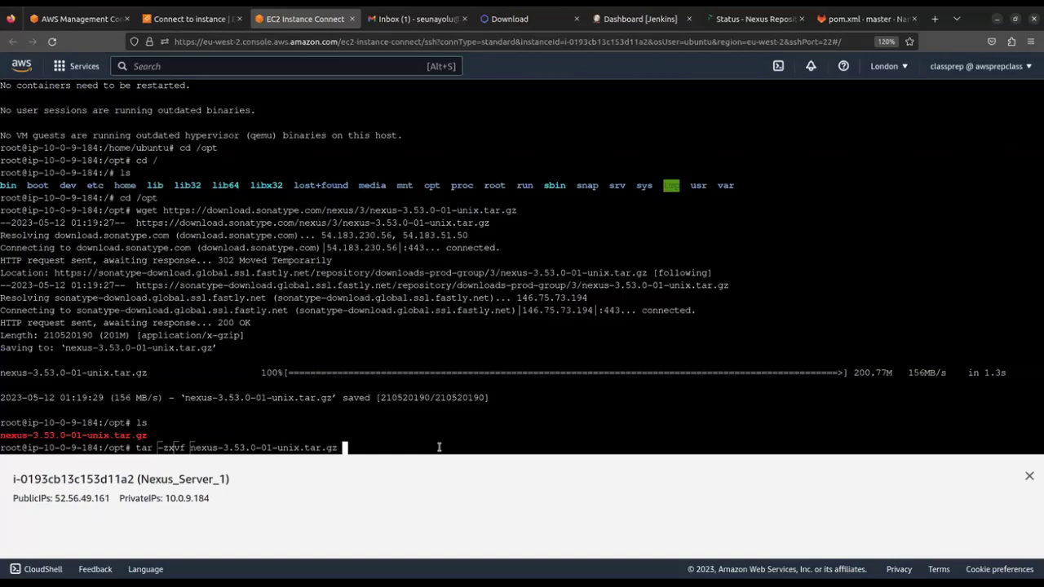
{"action": "key", "text": "Return"}
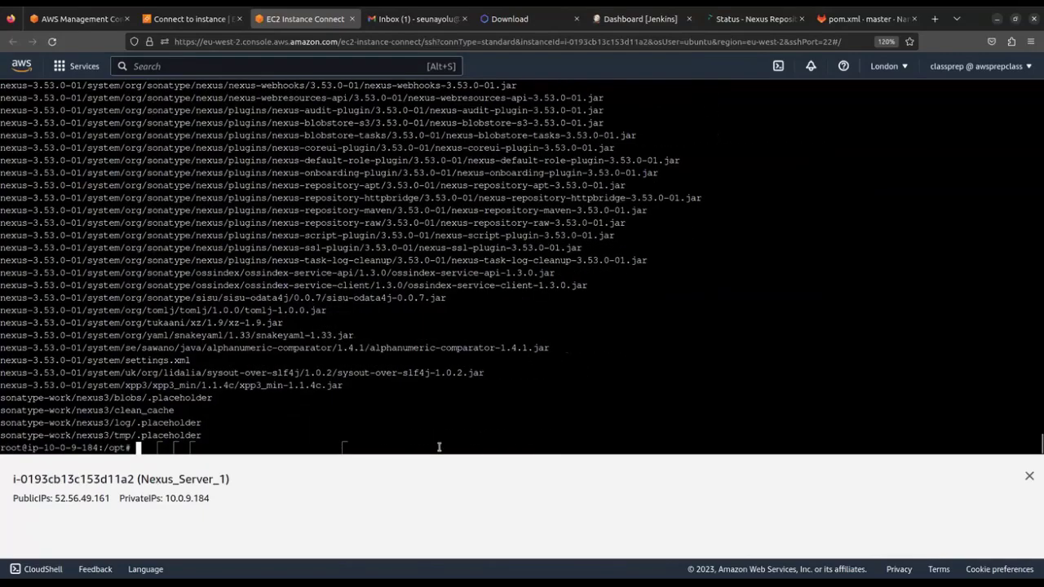
List /opt and highlight the new nexus-3.53.0-01 and sonatype-work directories
{"action": "type", "text": "ls"}
{"action": "key", "text": "Return"}
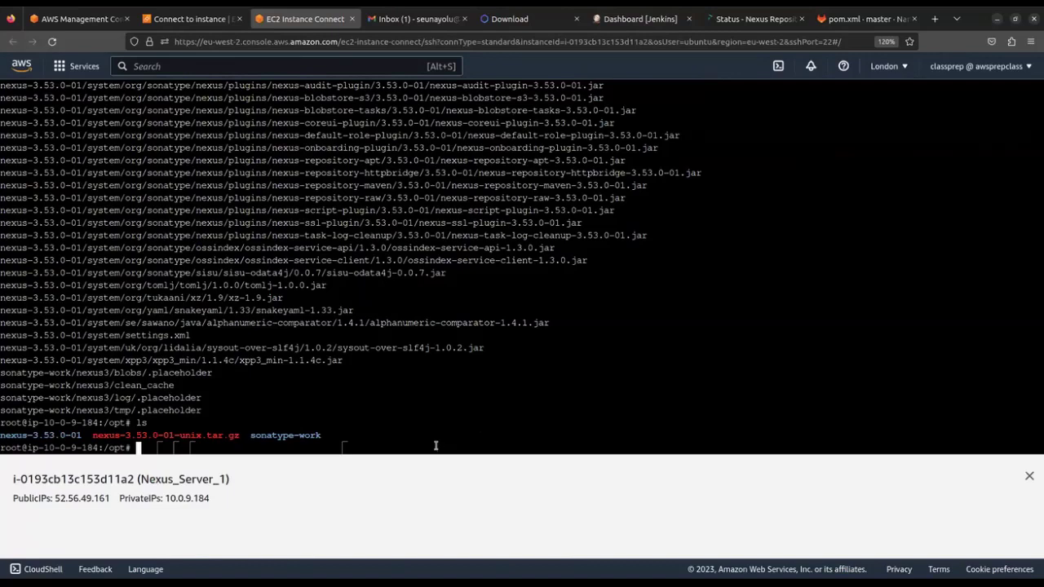
{"action": "double_click", "coordinate": [75, 435]}
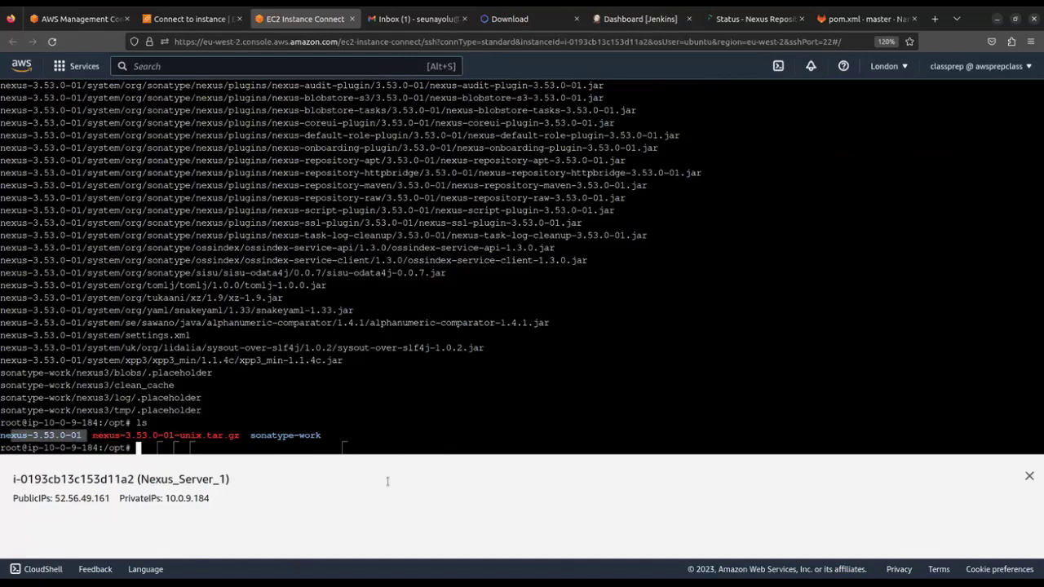
{"action": "left_click", "coordinate": [250, 436]}
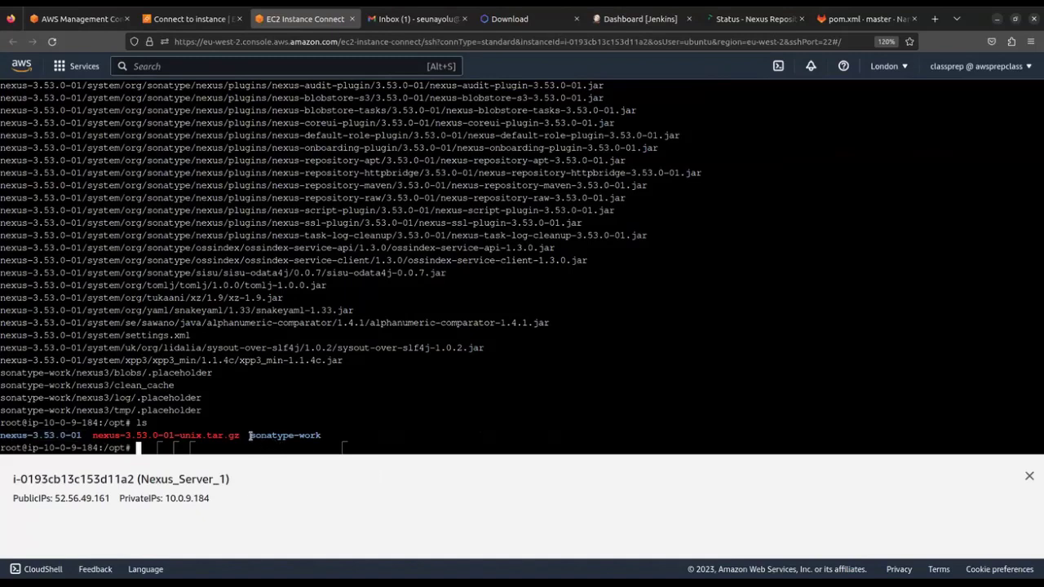
{"action": "double_click", "coordinate": [322, 436]}
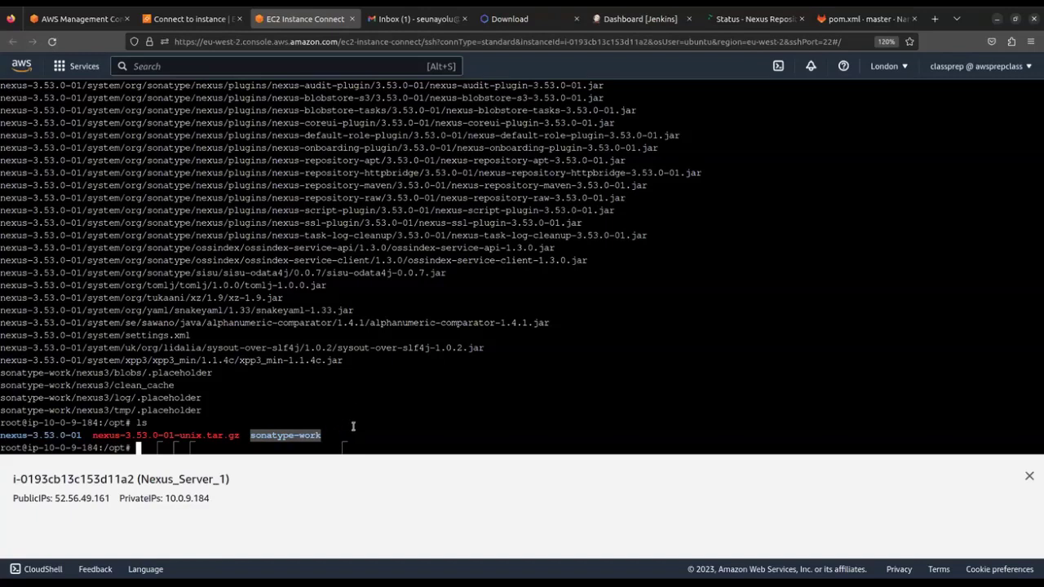
{"action": "left_click", "coordinate": [269, 440]}
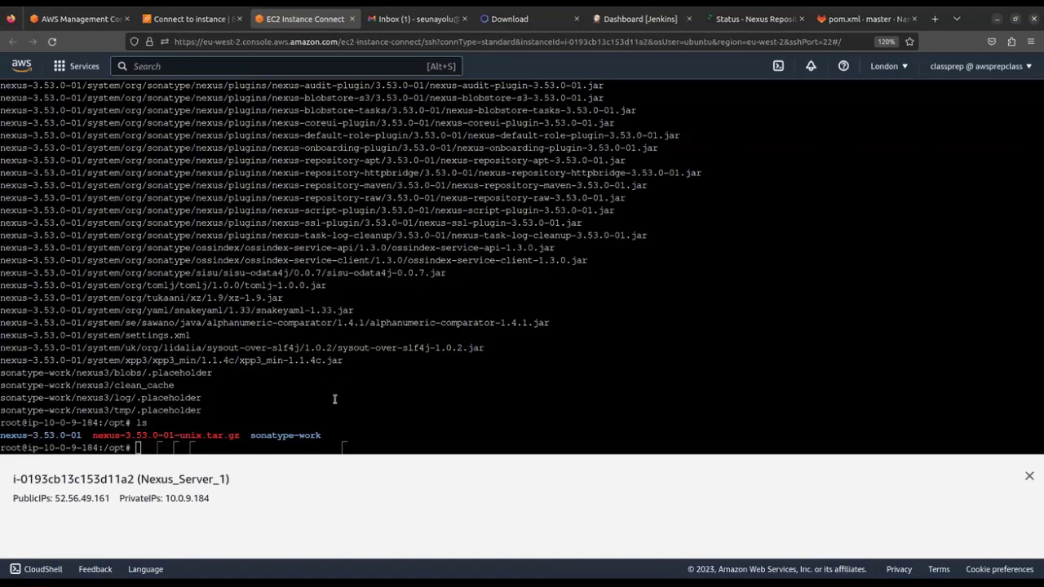
Create the nexus user with adduser nexus, setting a password and full name nexus
{"action": "type", "text": "add user"}
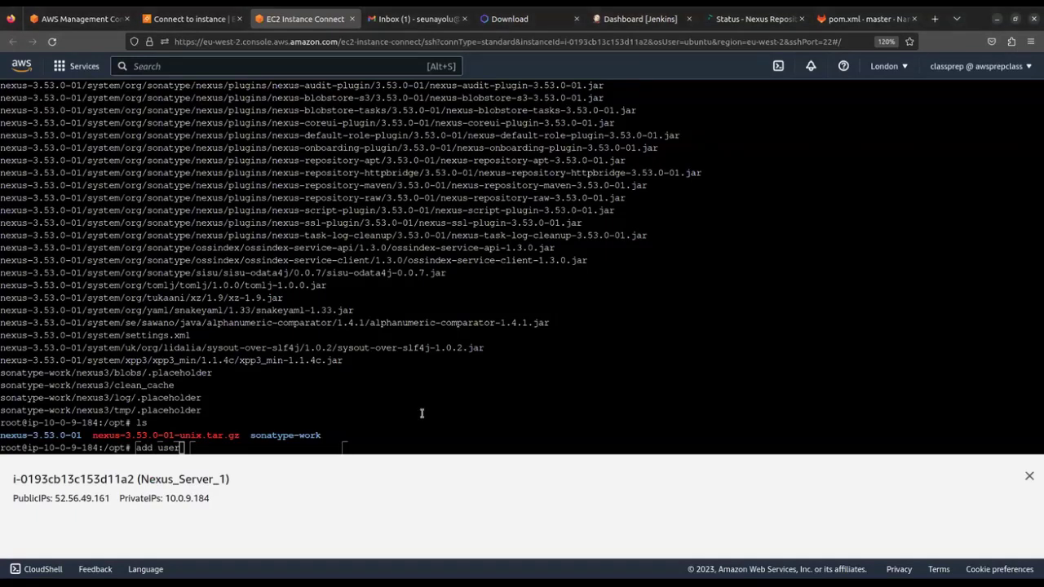
{"action": "key", "text": "BackSpace"}
{"action": "key", "text": "BackSpace"}
{"action": "key", "text": "BackSpace"}
{"action": "key", "text": "BackSpace"}
{"action": "key", "text": "BackSpace"}
{"action": "type", "text": "user nexus"}
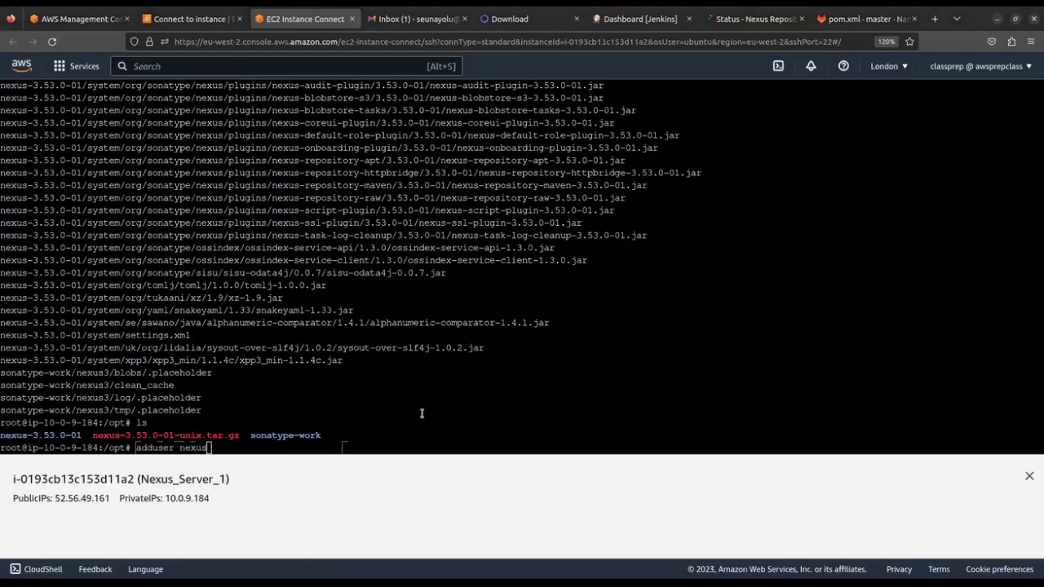
{"action": "key", "text": "Return"}
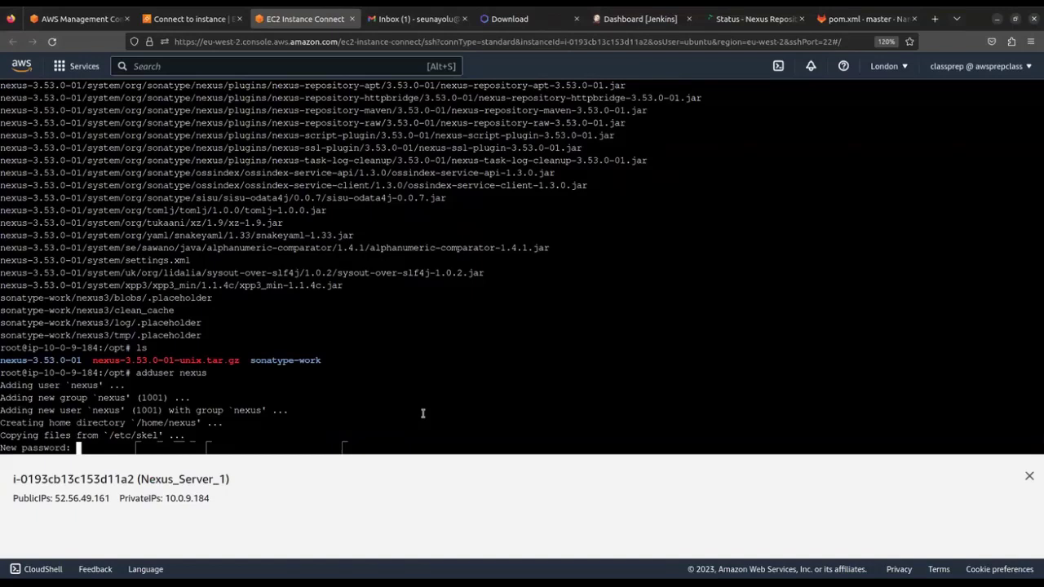
{"action": "key", "text": "Return"}
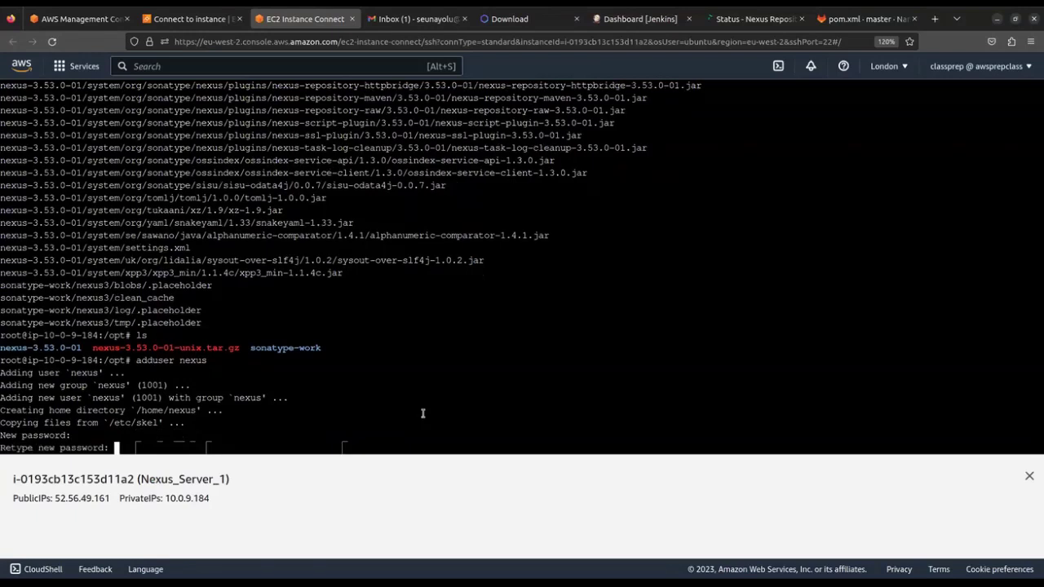
{"action": "key", "text": "Return"}
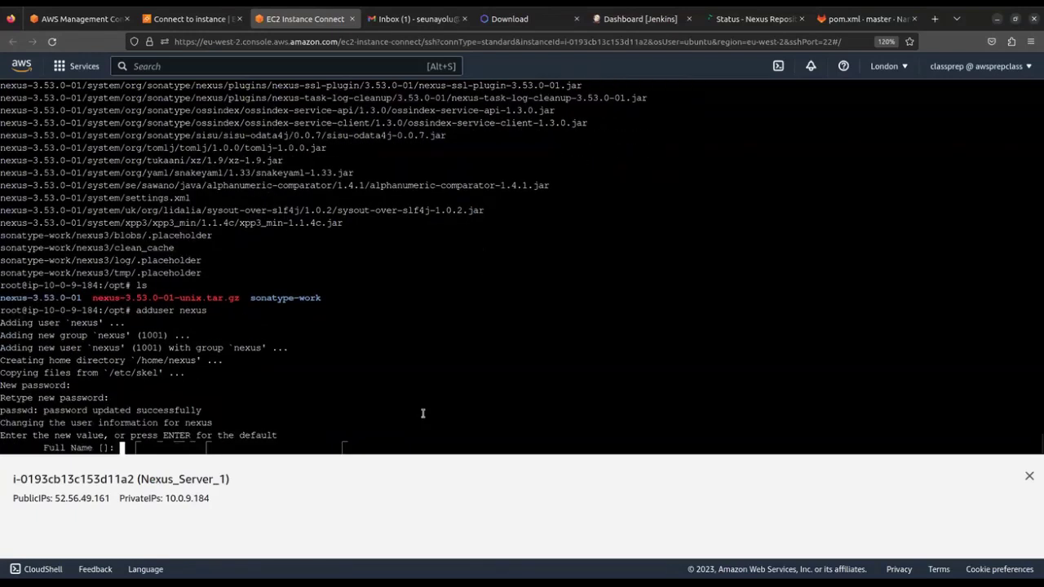
{"action": "type", "text": "nexus"}
{"action": "key", "text": "Return"}
{"action": "key", "text": "Return"}
{"action": "key", "text": "Return"}
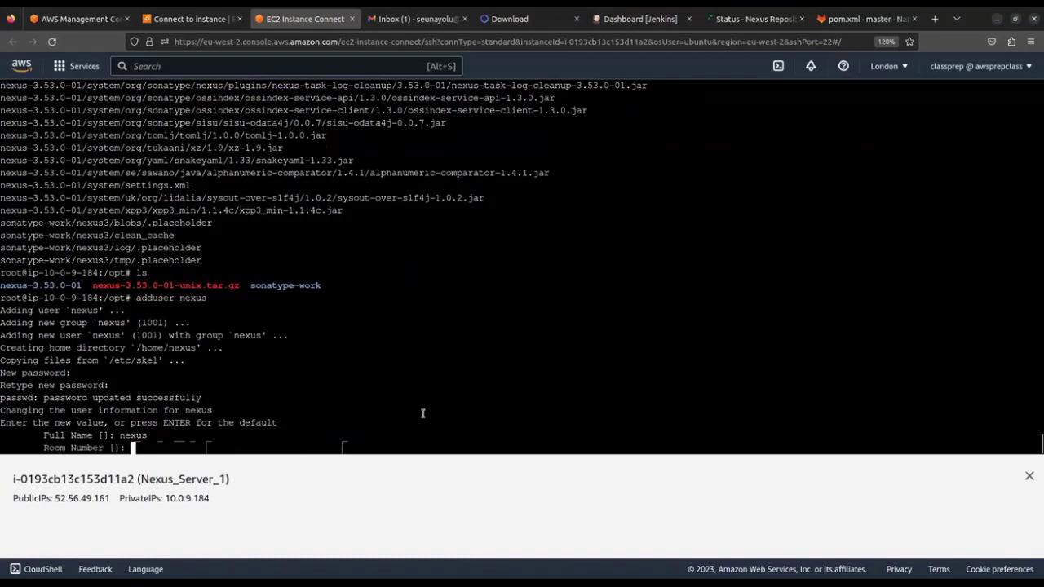
{"action": "key", "text": "Return"}
{"action": "key", "text": "Return"}
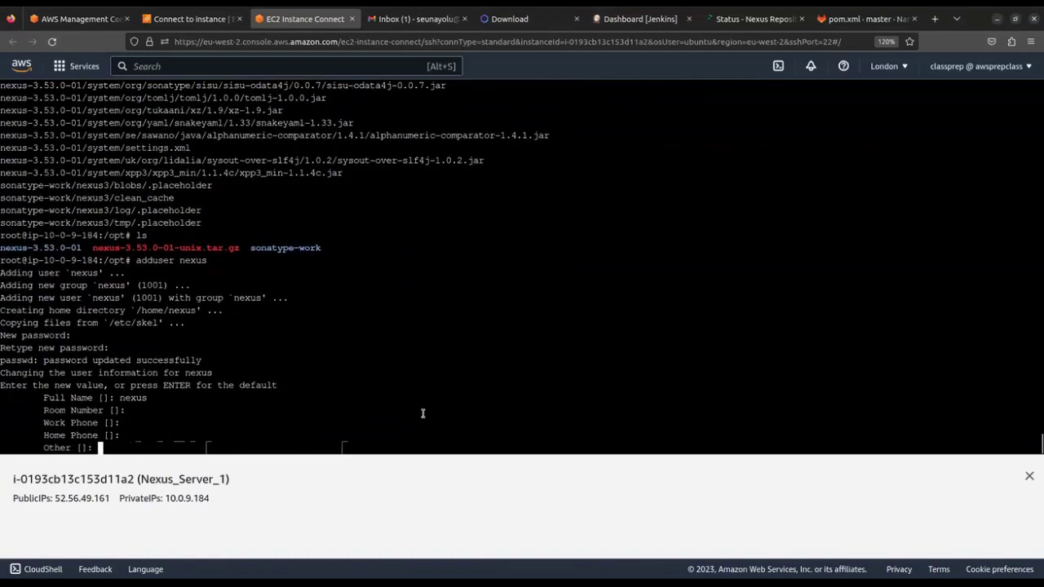
{"action": "type", "text": "Y"}
{"action": "key", "text": "Return"}
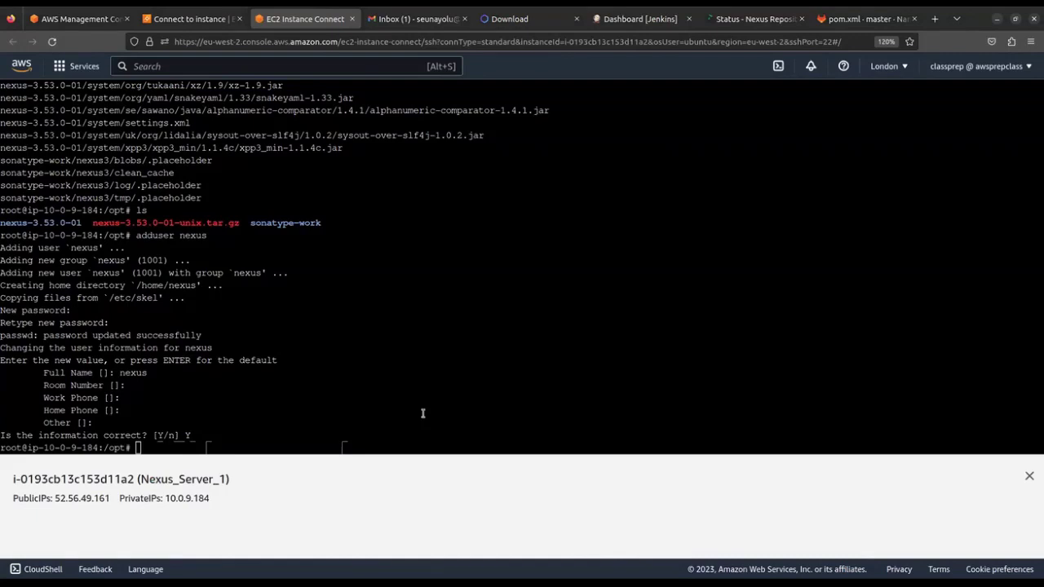
Highlight the sonatype-work and nexus-3.53.0-01 directory names in the listing
{"action": "left_click_drag", "start_coordinate": [252, 223], "coordinate": [304, 224]}
{"action": "left_click_drag", "start_coordinate": [2, 223], "coordinate": [82, 223]}
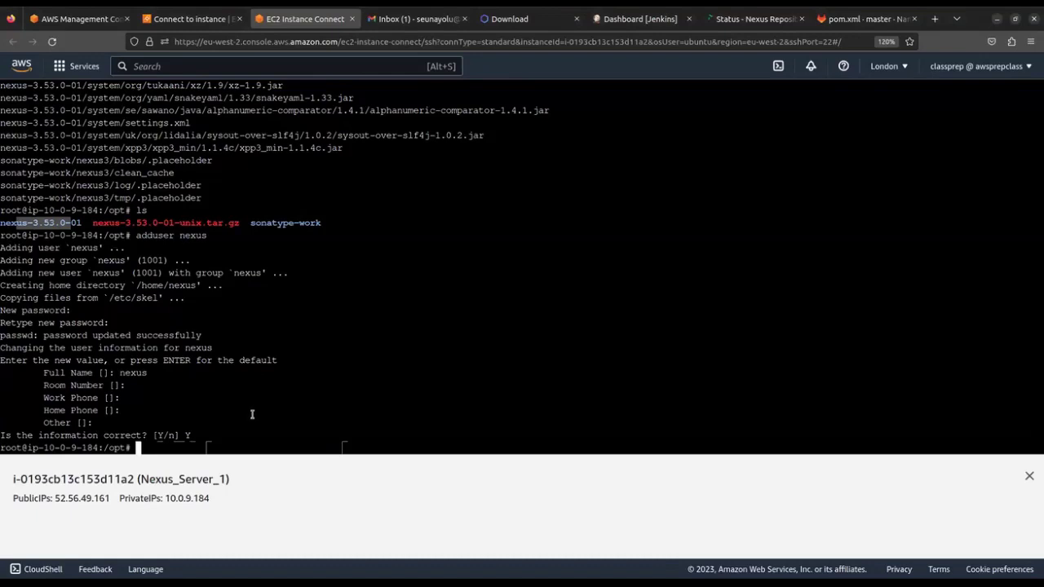
{"action": "left_click_drag", "start_coordinate": [262, 221], "coordinate": [304, 225]}
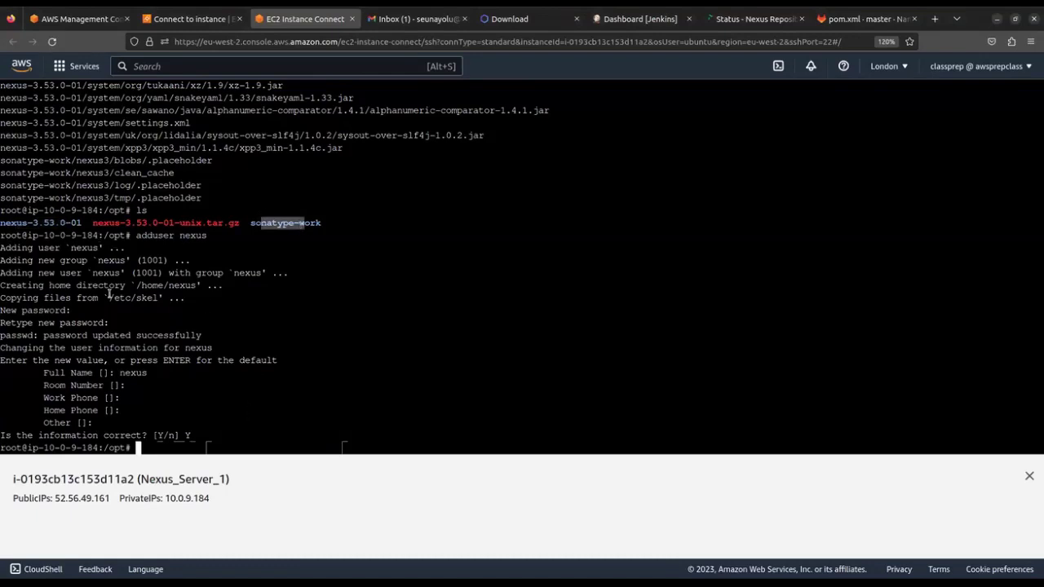
{"action": "left_click", "coordinate": [266, 419]}
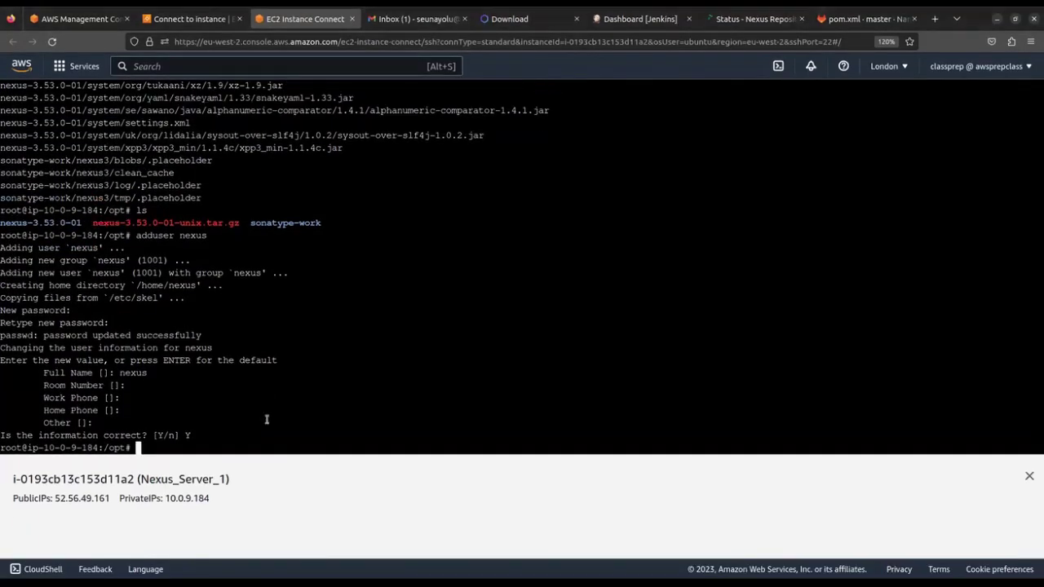
Recursively give the nexus-3.53.0-01 folder nexus:nexus ownership with chown -R
{"action": "type", "text": "chown"}
{"action": "type", "text": "-R n"}
{"action": "type", "text": "exus:"}
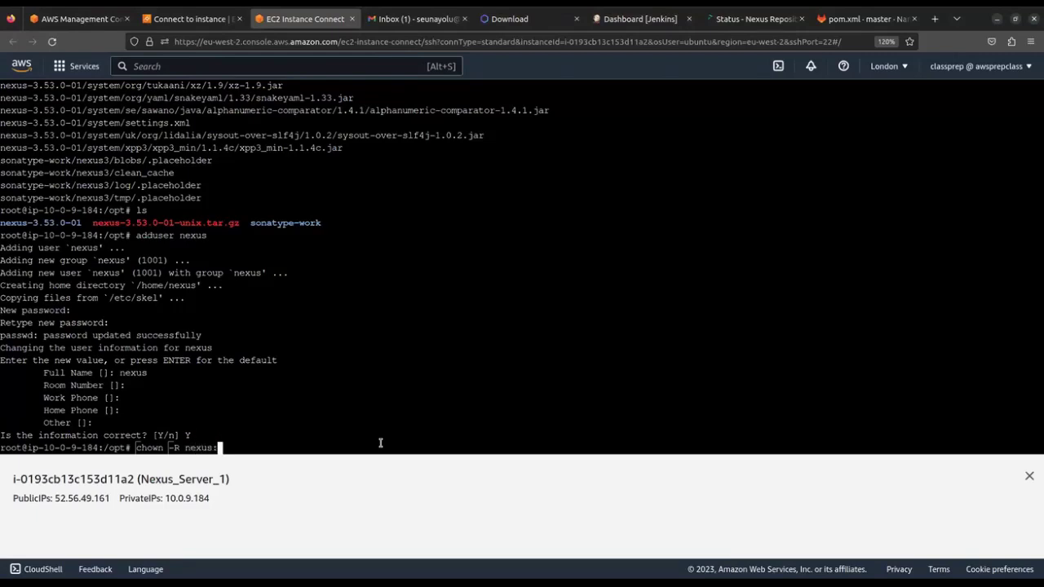
{"action": "type", "text": "nexus"}
{"action": "type", "text": "nexus ne"}
{"action": "key", "text": "Tab"}
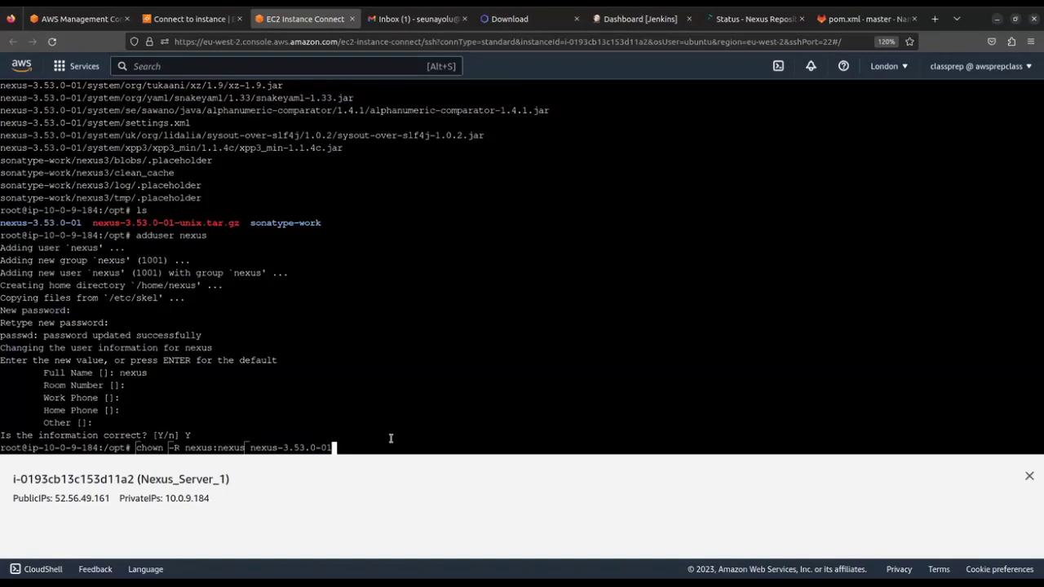
{"action": "key", "text": "Return"}
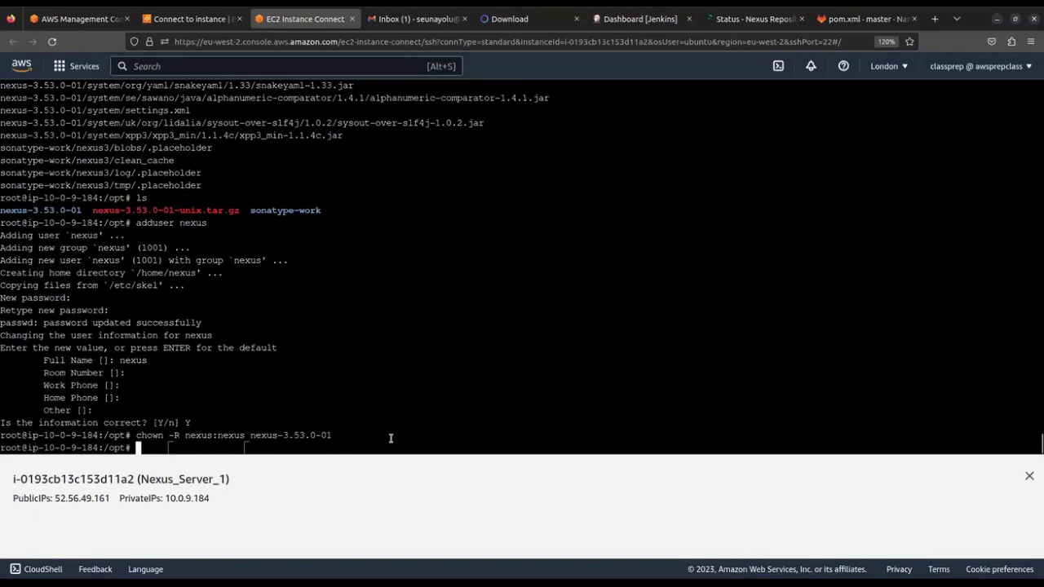
Apply the same recursive nexus:nexus ownership to the sonatype-work folder
{"action": "key", "text": "Up"}
{"action": "key", "text": "BackSpace"}
{"action": "key", "text": "BackSpace"}
{"action": "key", "text": "BackSpace"}
{"action": "key", "text": "BackSpace"}
{"action": "key", "text": "BackSpace"}
{"action": "key", "text": "BackSpace"}
{"action": "key", "text": "BackSpace"}
{"action": "key", "text": "BackSpace"}
{"action": "key", "text": "BackSpace"}
{"action": "key", "text": "BackSpace"}
{"action": "key", "text": "BackSpace"}
{"action": "key", "text": "BackSpace"}
{"action": "key", "text": "BackSpace"}
{"action": "key", "text": "BackSpace"}
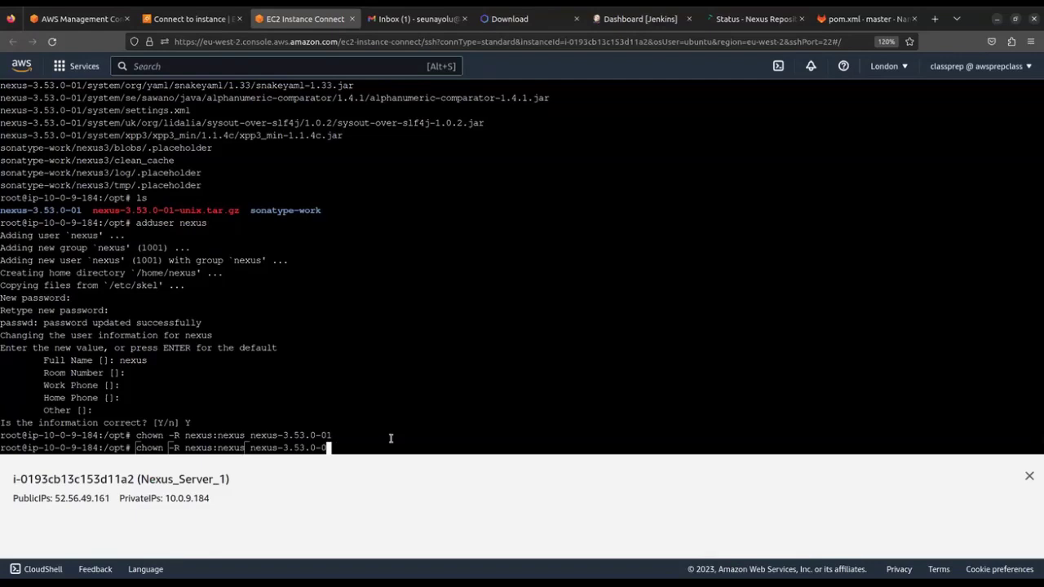
{"action": "key", "text": "BackSpace"}
{"action": "type", "text": "sona"}
{"action": "key", "text": "Tab"}
{"action": "key", "text": "BackSpace"}
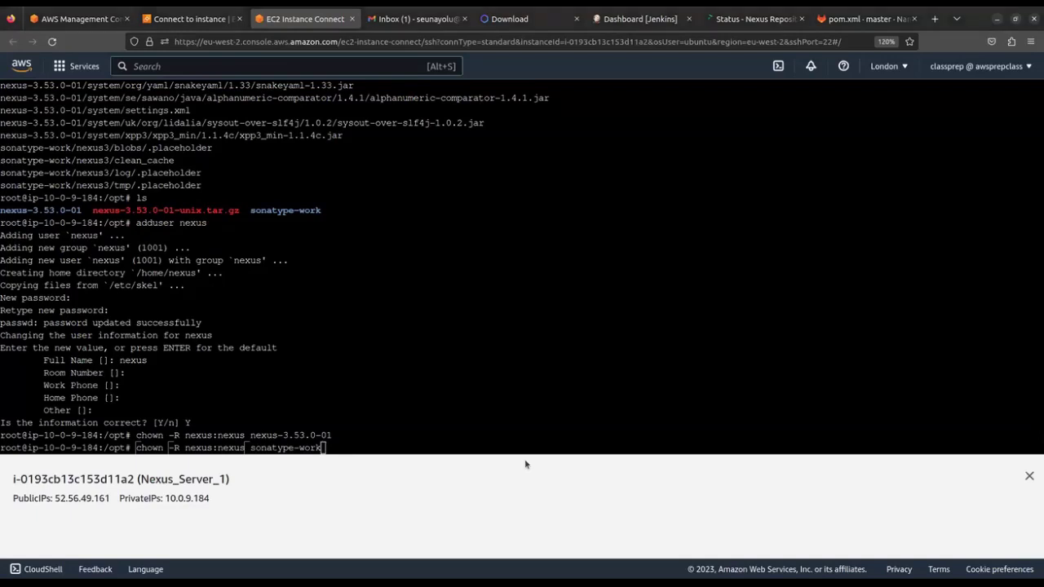
{"action": "left_click", "coordinate": [439, 412]}
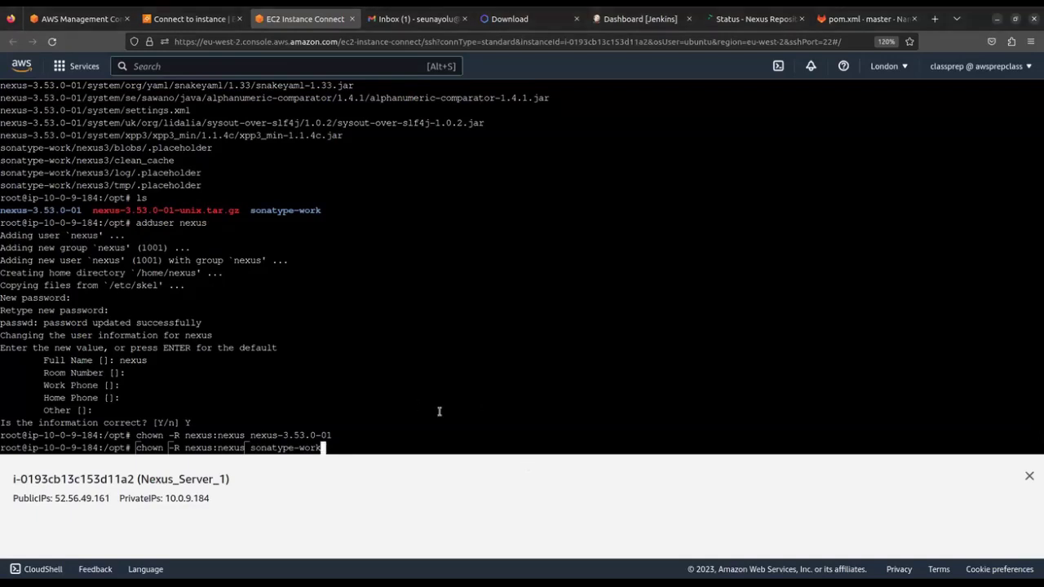
{"action": "key", "text": "Return"}
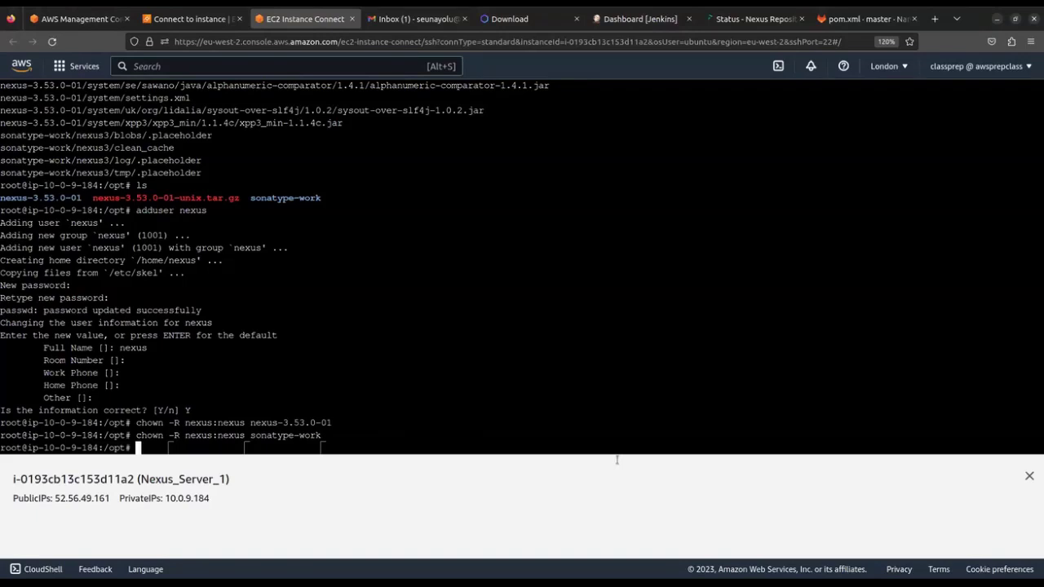
{"action": "type", "text": "nano"}
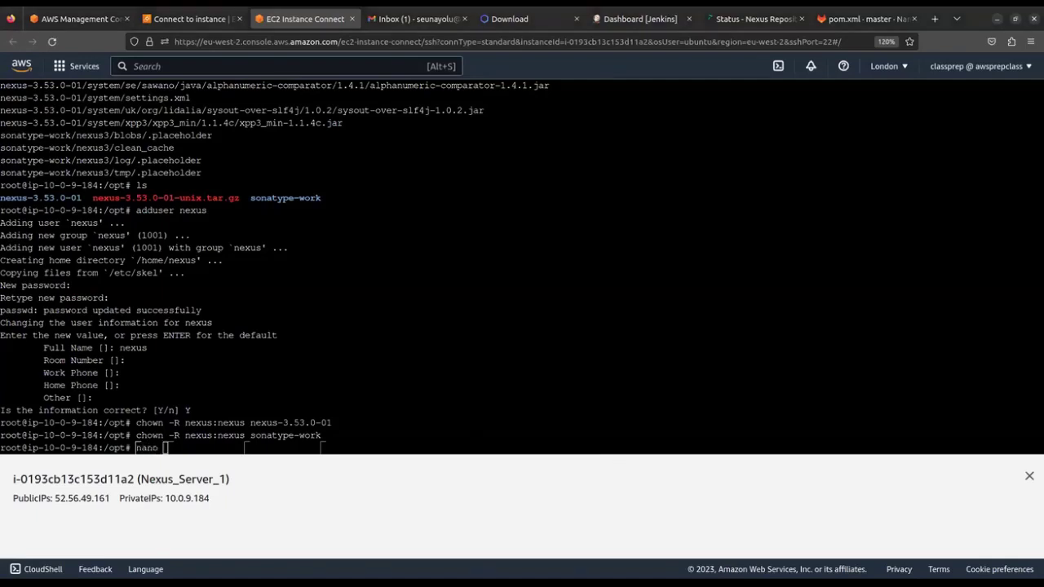
{"action": "type", "text": " nex"}
Open nexus-3.53.0-01/bin/nexus.rc in nano and enlarge the terminal text
{"action": "key", "text": "Tab"}
{"action": "type", "text": "/bi"}
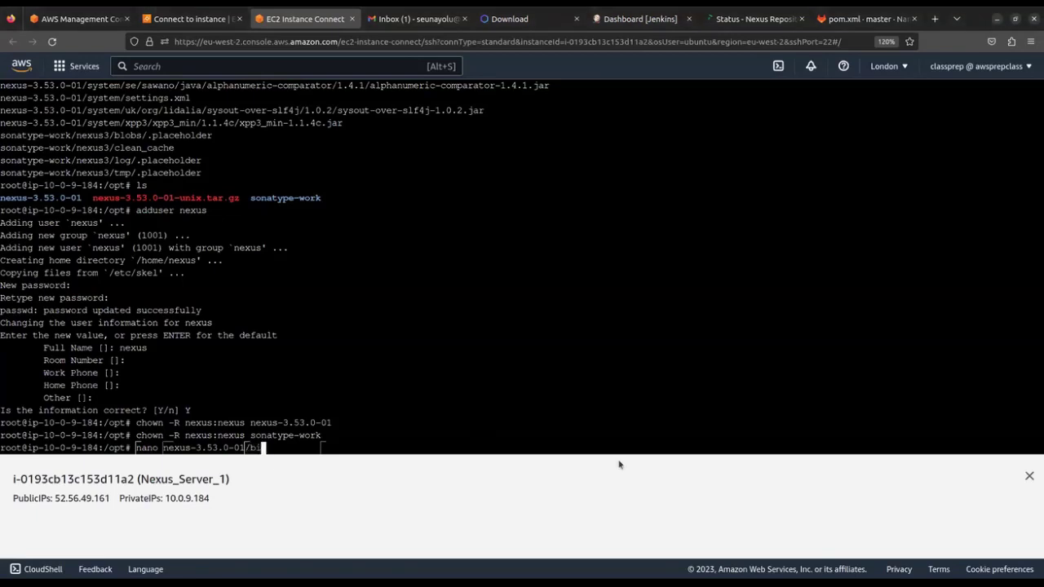
{"action": "type", "text": "n/nexus.rc"}
{"action": "key", "text": "Return"}
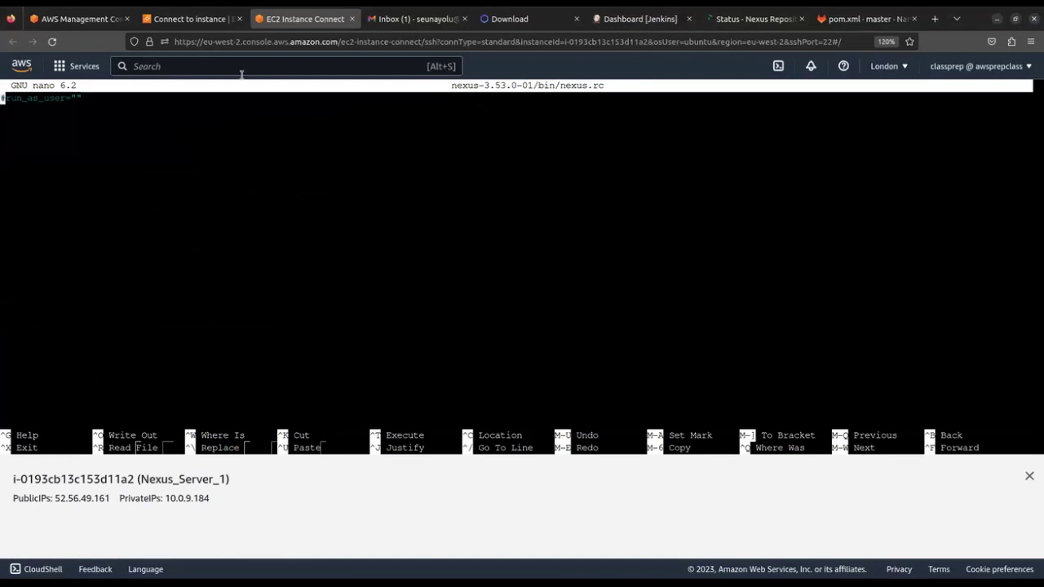
{"action": "key", "text": "ctrl+plus"}
{"action": "key", "text": "ctrl+plus"}
{"action": "key", "text": "ctrl+plus"}
{"action": "key", "text": "ctrl+plus"}
{"action": "key", "text": "ctrl+plus"}
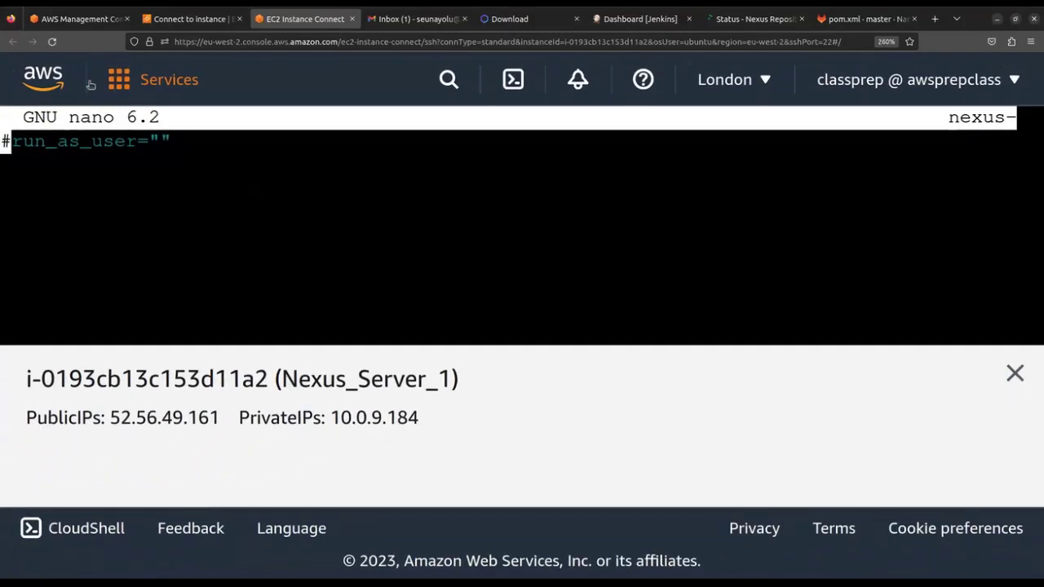
{"action": "key", "text": "ctrl+plus"}
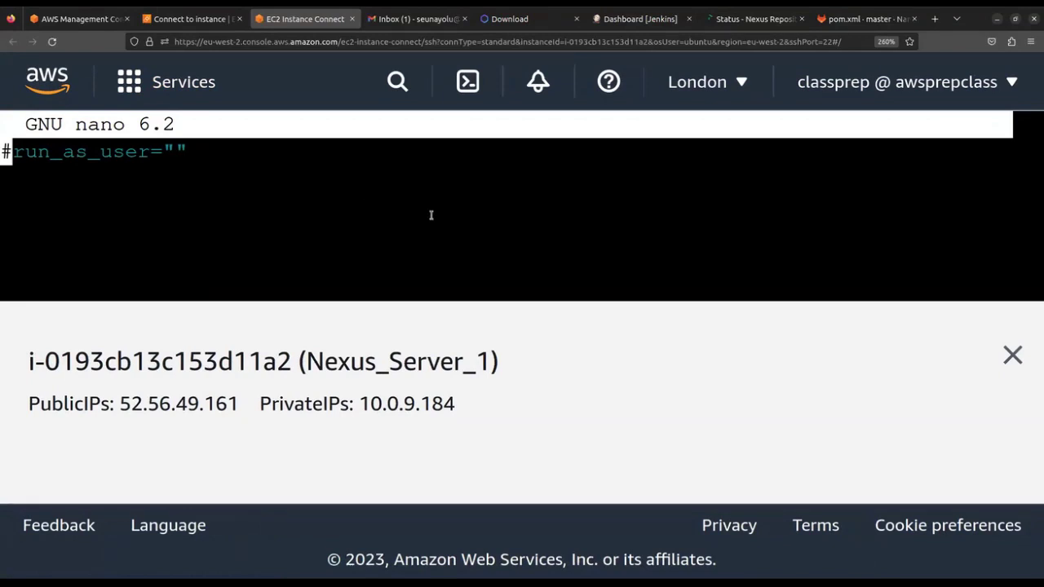
Uncomment run_as_user, set it to "nexus", and save nexus.rc
{"action": "key", "text": "Right"}
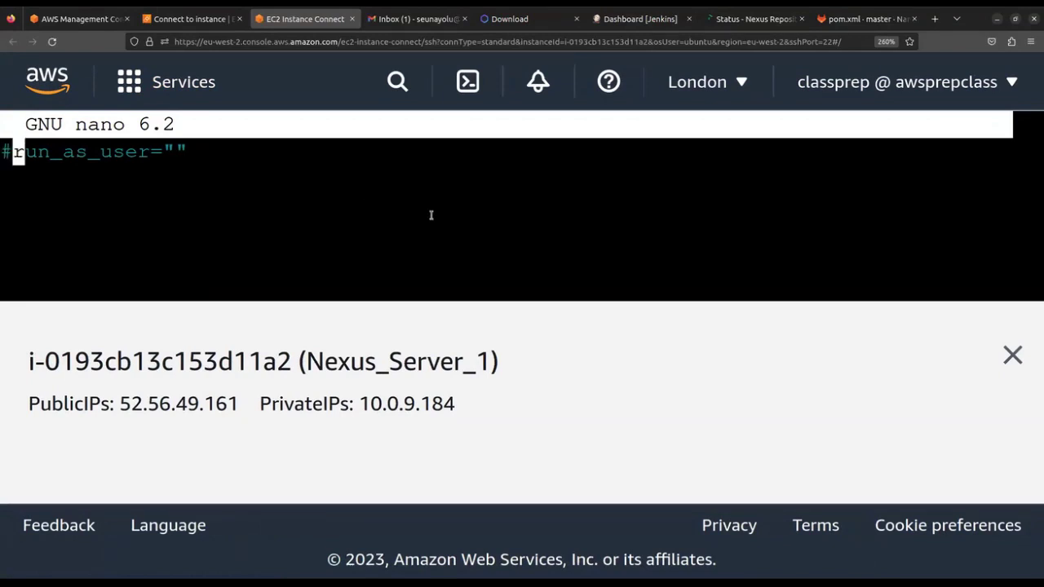
{"action": "key", "text": "BackSpace"}
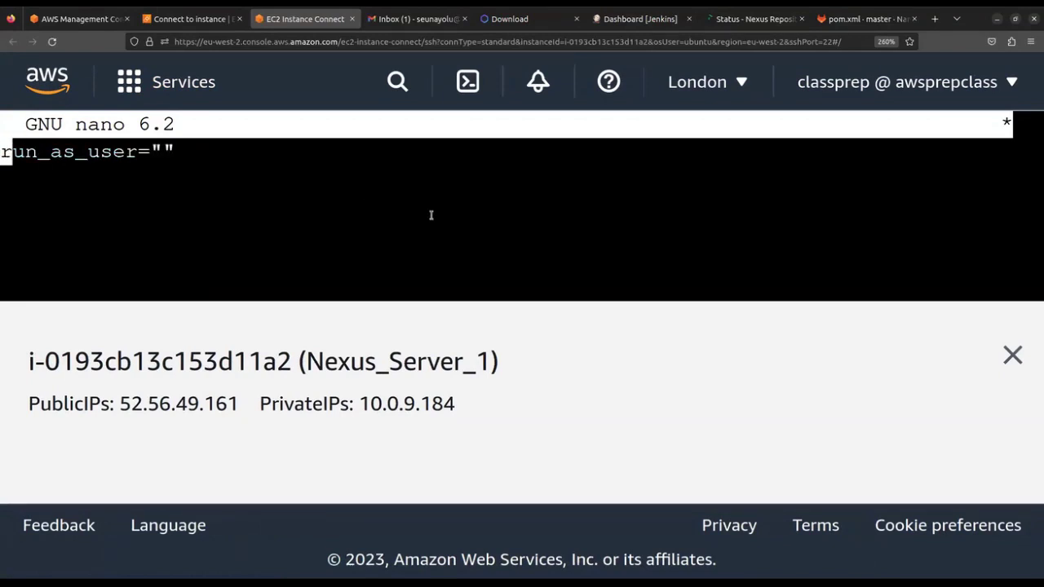
{"action": "key", "text": "Right"}
{"action": "key", "text": "Right"}
{"action": "key", "text": "Right"}
{"action": "key", "text": "Right"}
{"action": "key", "text": "Right"}
{"action": "key", "text": "Right"}
{"action": "key", "text": "Right"}
{"action": "key", "text": "Right"}
{"action": "key", "text": "Right"}
{"action": "key", "text": "Right"}
{"action": "key", "text": "Right"}
{"action": "key", "text": "Right"}
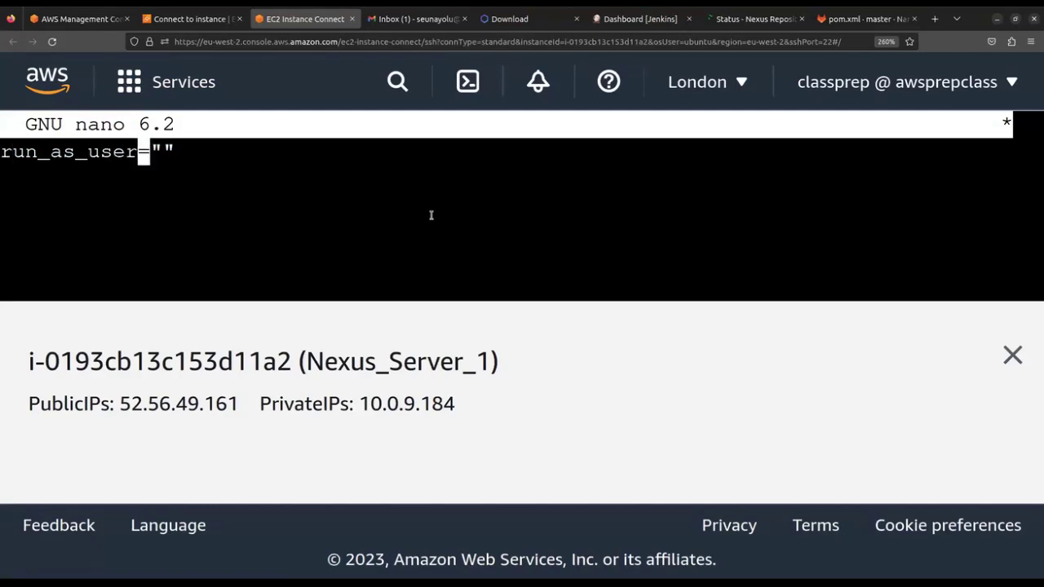
{"action": "key", "text": "Right"}
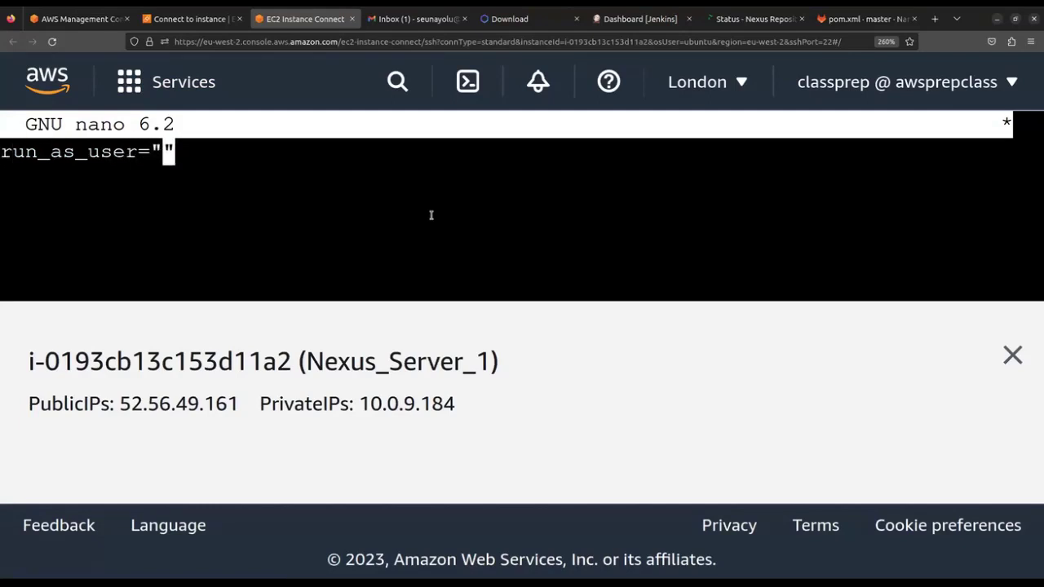
{"action": "type", "text": "nexus"}
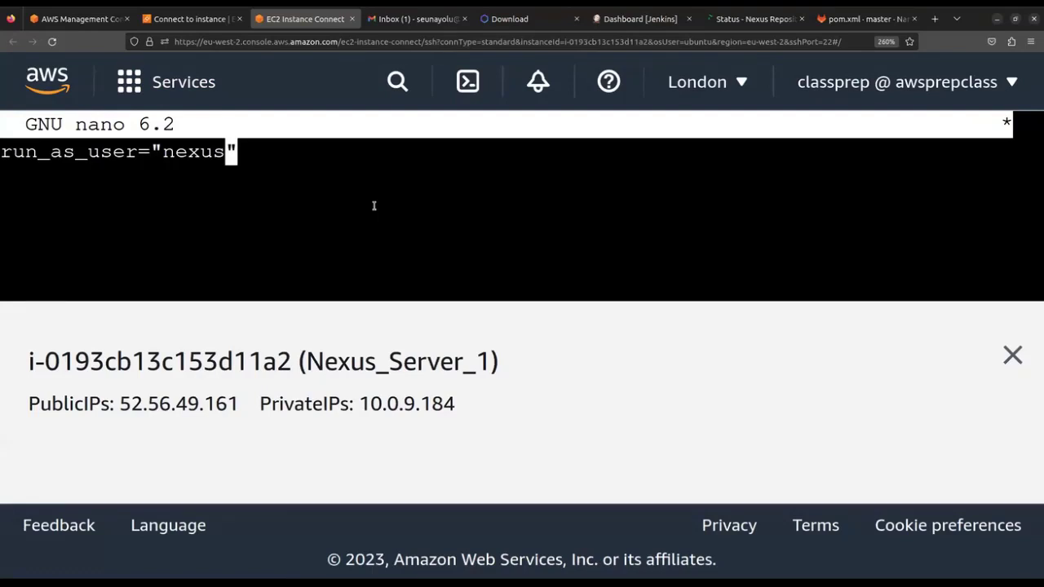
{"action": "key", "text": "ctrl+o"}
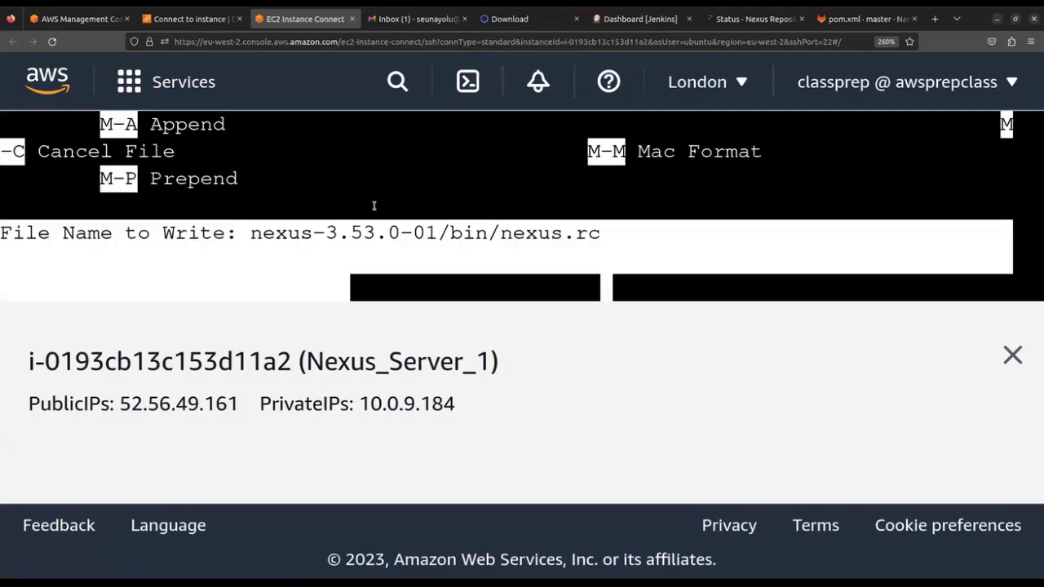
{"action": "key", "text": "Return"}
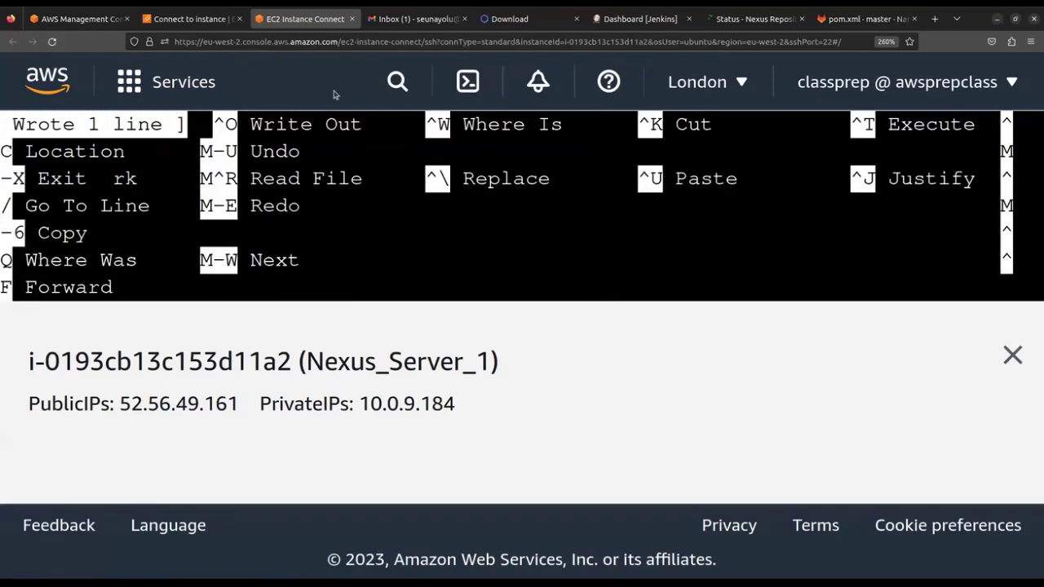
{"action": "key", "text": "ctrl+minus"}
{"action": "key", "text": "ctrl+minus"}
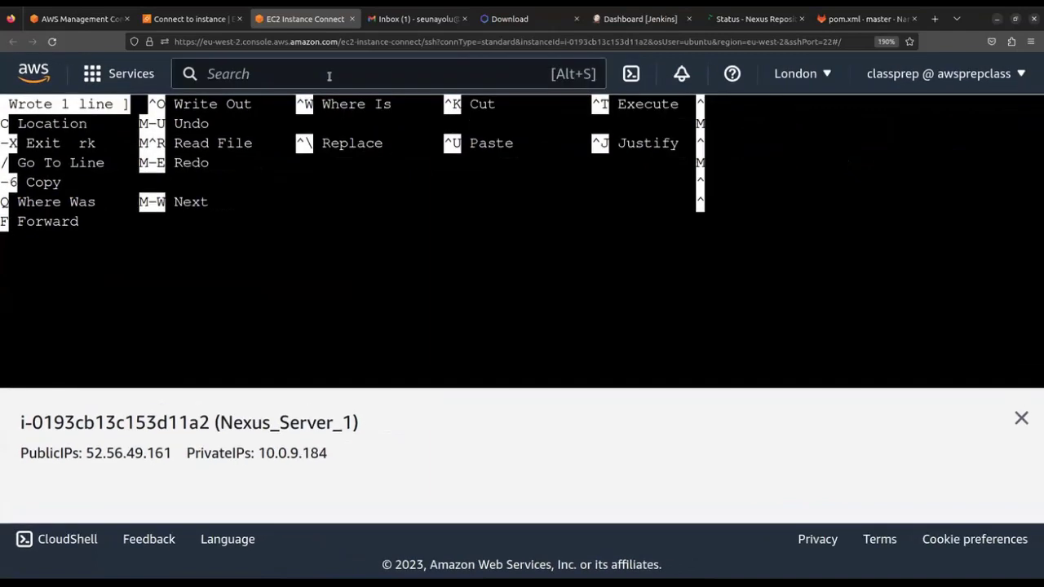
{"action": "key", "text": "ctrl+minus"}
{"action": "key", "text": "ctrl+minus"}
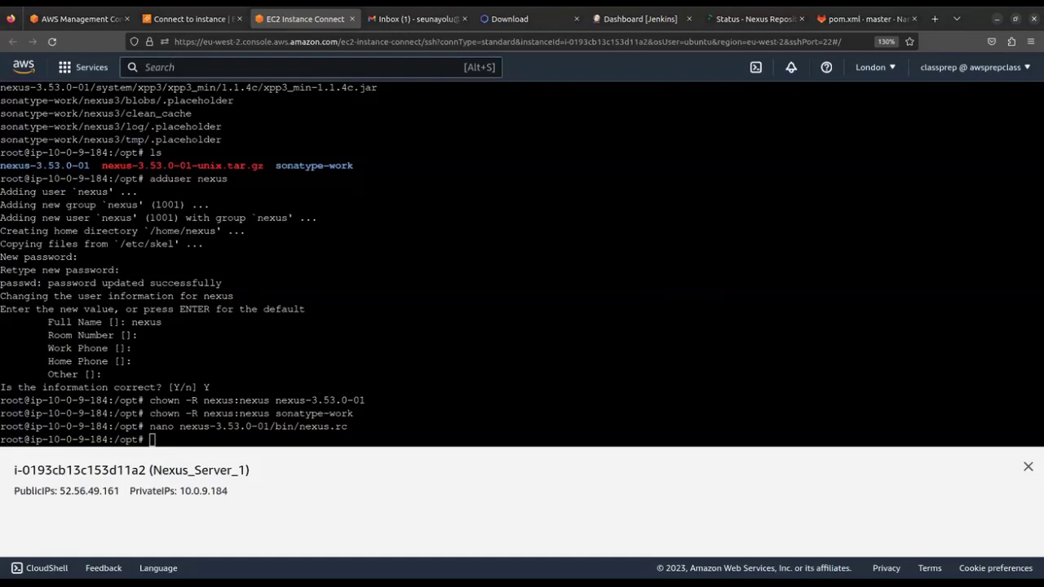
Refocus the terminal at the /opt shell prompt after leaving nano
{"action": "left_click", "coordinate": [470, 421]}
Switch to the nexus user with su - nexus
{"action": "key", "text": "alt+Tab"}
{"action": "type", "text": "su - nexus"}
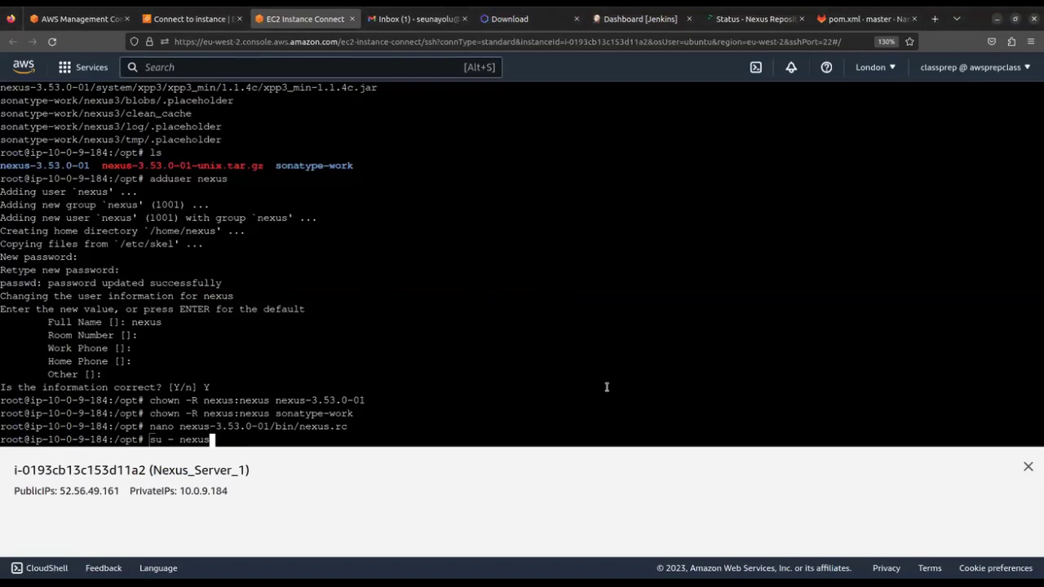
{"action": "key", "text": "Return"}
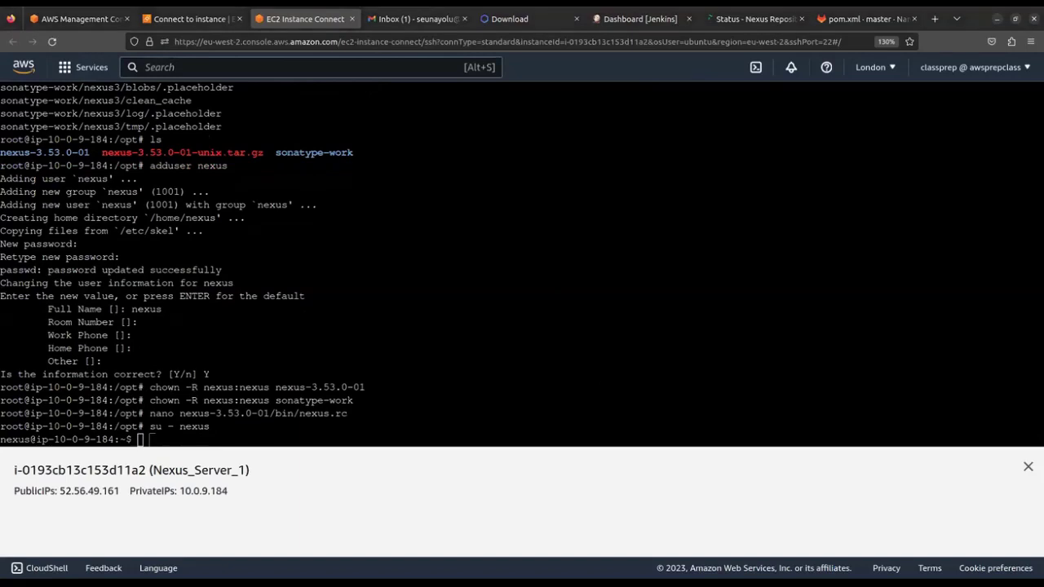
Start Nexus with /opt/nexus-3.53.0-01/bin/nexus start
{"action": "left_click", "coordinate": [422, 366]}
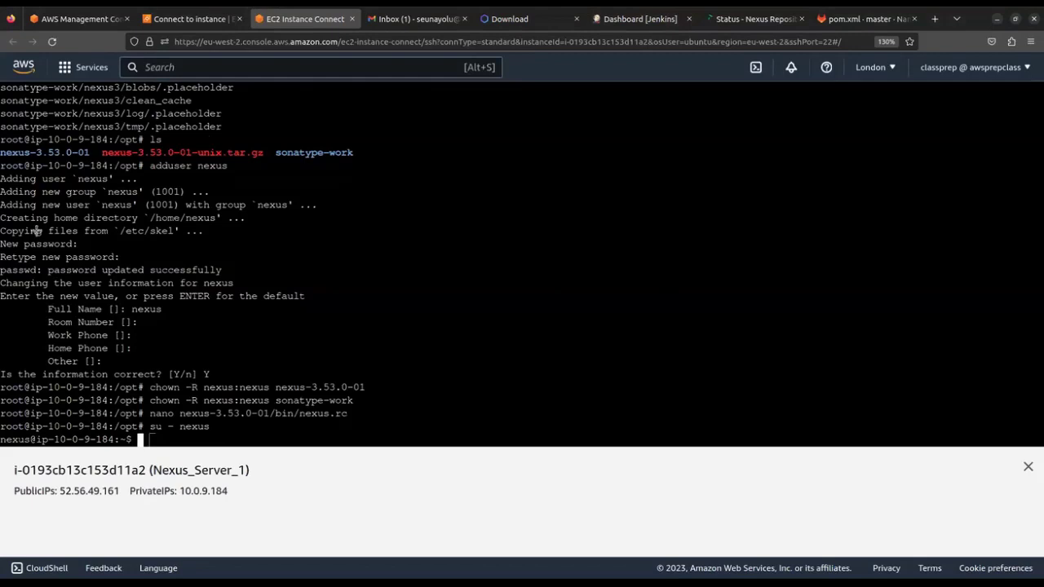
{"action": "type", "text": "/opt/nexus-3.53.0-01/b"}
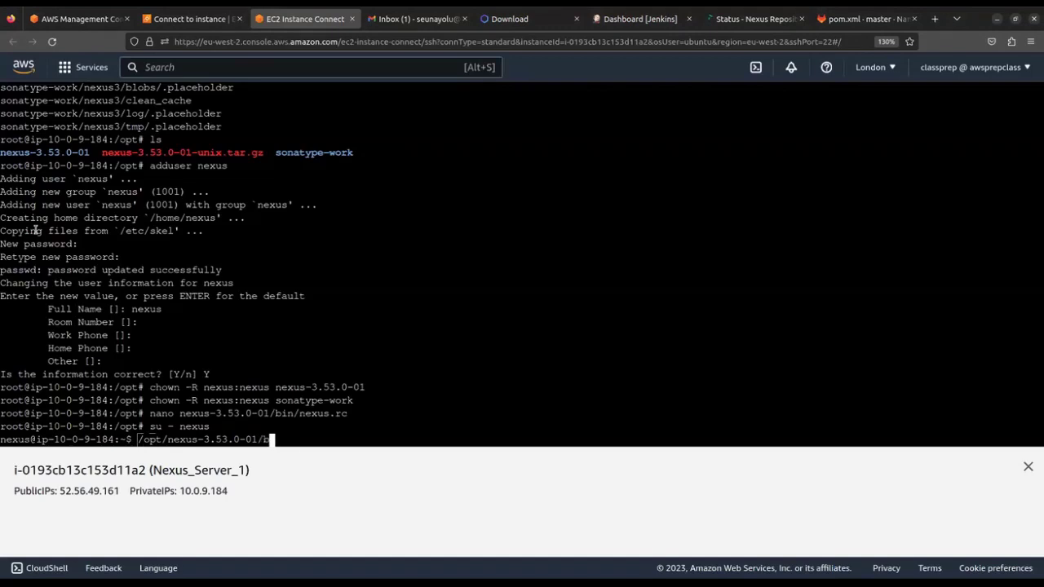
{"action": "type", "text": "in/nexus"}
{"action": "type", "text": "start"}
{"action": "key", "text": "Return"}
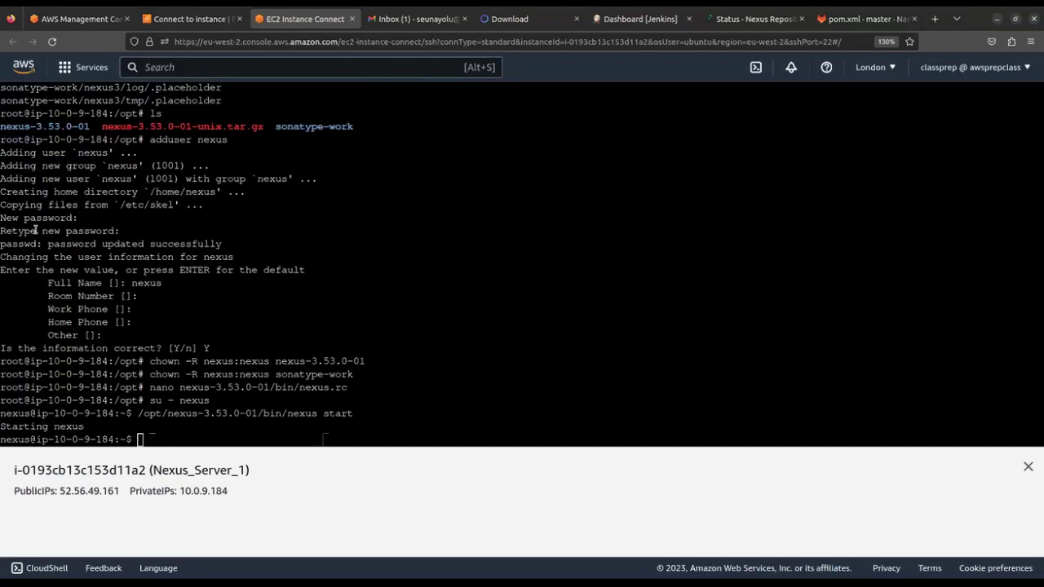
{"action": "type", "text": "ps"}
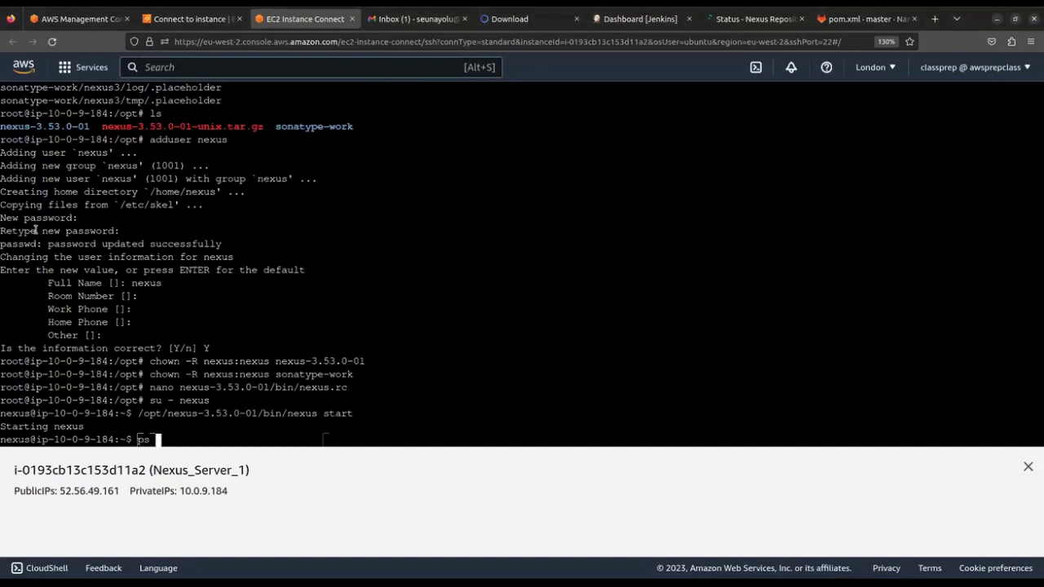
{"action": "type", "text": " aux |"}
Find the running Nexus java process (PID 4393) with ps aux | grep nexus
{"action": "type", "text": "grep"}
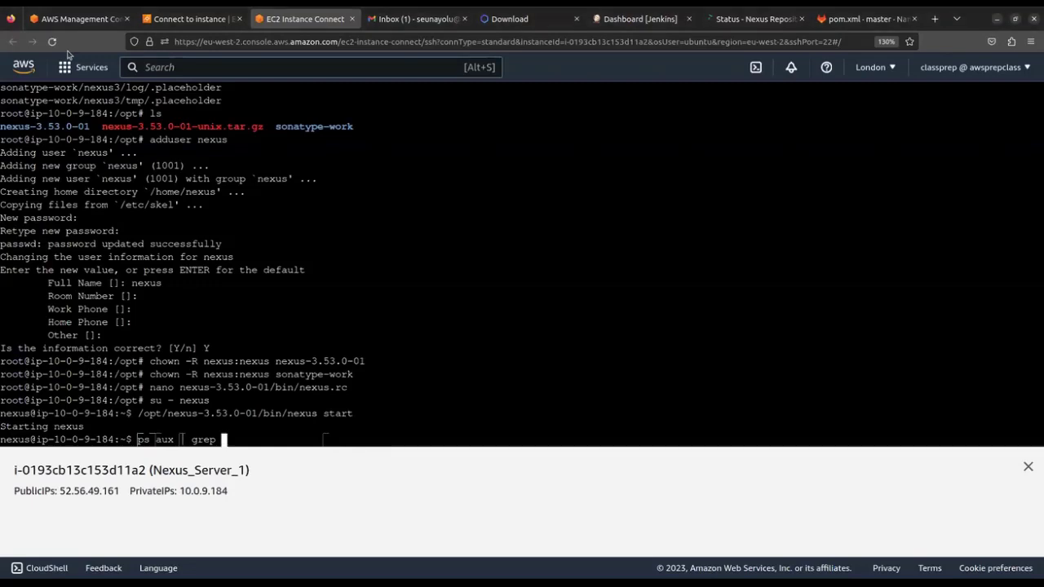
{"action": "type", "text": "nexus"}
{"action": "key", "text": "Return"}
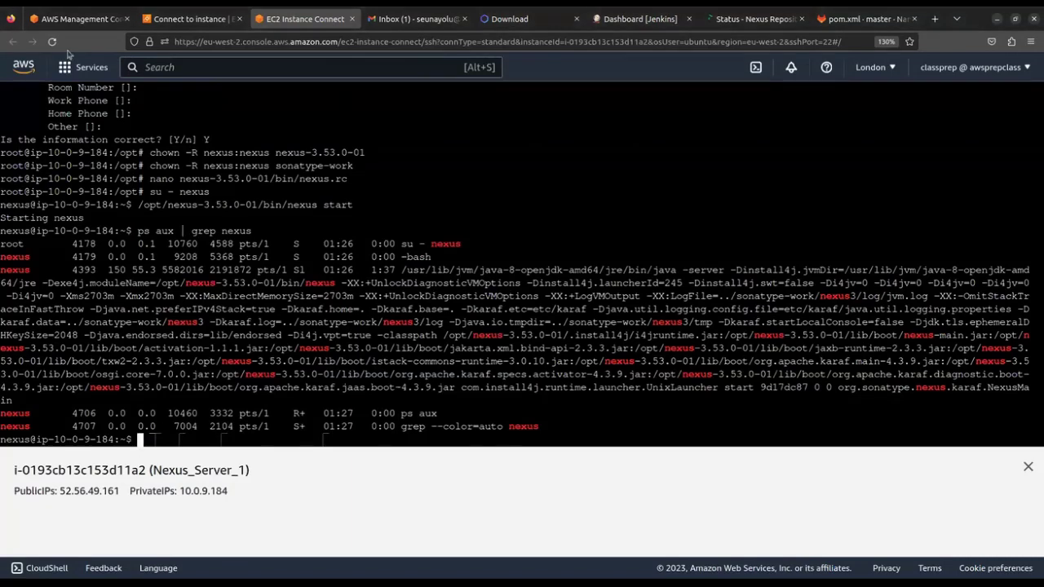
Run netstat -lnpt to confirm Nexus is listening on port 8081
{"action": "type", "text": "netstat -lnp"}
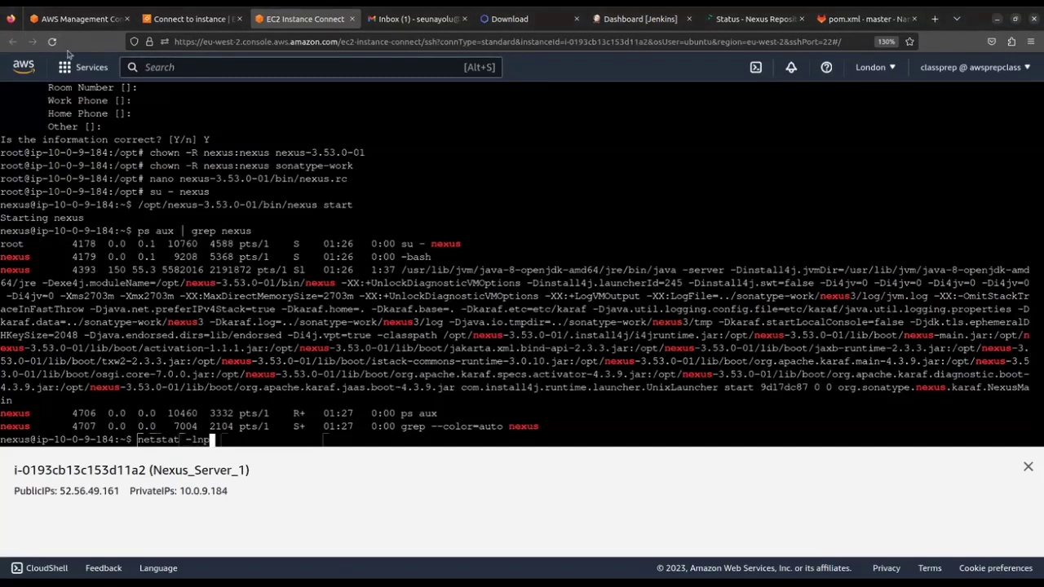
{"action": "type", "text": "t"}
{"action": "key", "text": "BackSpace"}
{"action": "key", "text": "BackSpace"}
{"action": "key", "text": "BackSpace"}
{"action": "key", "text": "BackSpace"}
{"action": "type", "text": "lnpt"}
{"action": "key", "text": "Left"}
{"action": "key", "text": "Left"}
{"action": "key", "text": "Left"}
{"action": "key", "text": "Left"}
{"action": "key", "text": "BackSpace"}
{"action": "key", "text": "Return"}
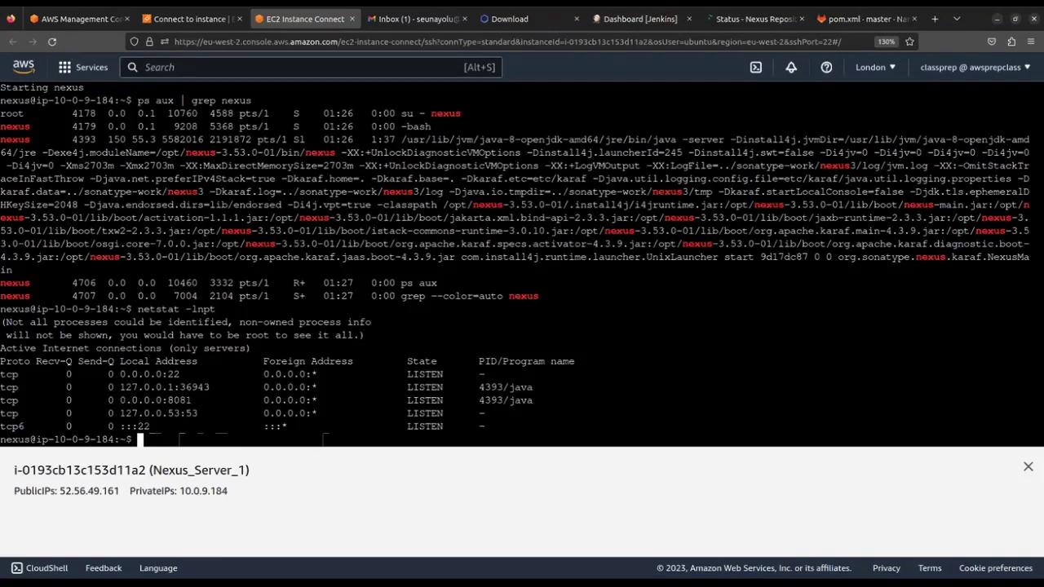
Confirm the Nexus process (PID 4393) listens on port 8081, then select public IP 52.56.49.161
{"action": "scroll", "coordinate": [428, 259], "scroll_direction": "up", "scroll_amount": 2}
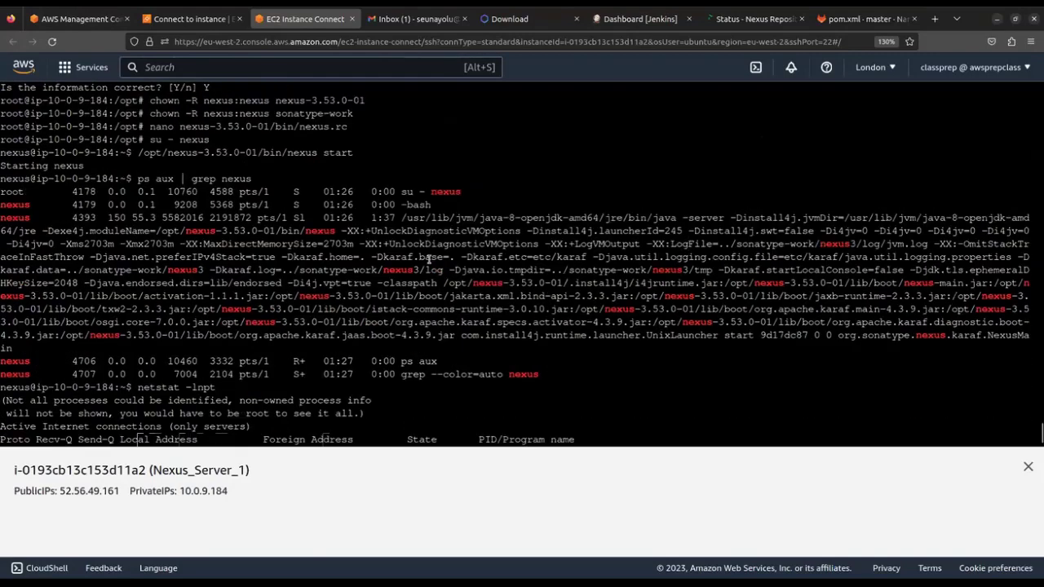
{"action": "double_click", "coordinate": [84, 219]}
{"action": "scroll", "coordinate": [213, 232], "scroll_direction": "down", "scroll_amount": 2}
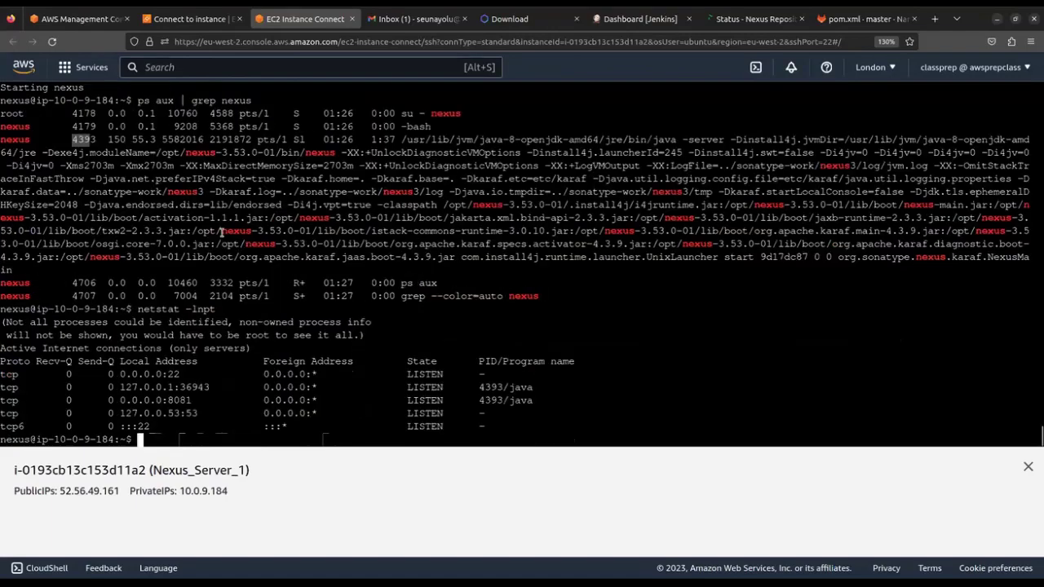
{"action": "left_click", "coordinate": [647, 425]}
{"action": "left_click_drag", "start_coordinate": [173, 403], "coordinate": [187, 402]}
{"action": "left_click", "coordinate": [61, 488]}
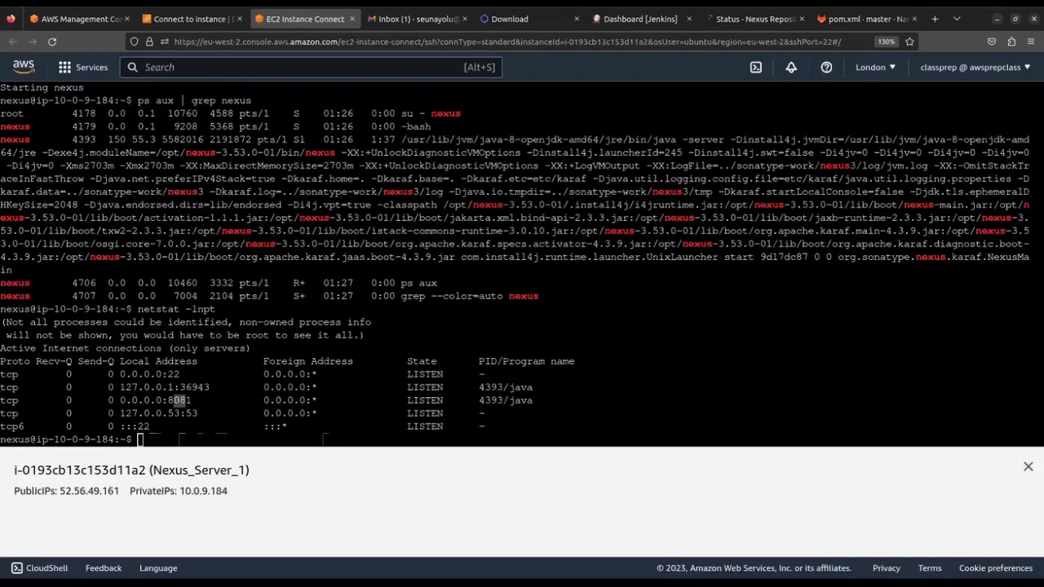
{"action": "double_click", "coordinate": [114, 491]}
{"action": "key", "text": "ctrl+c"}
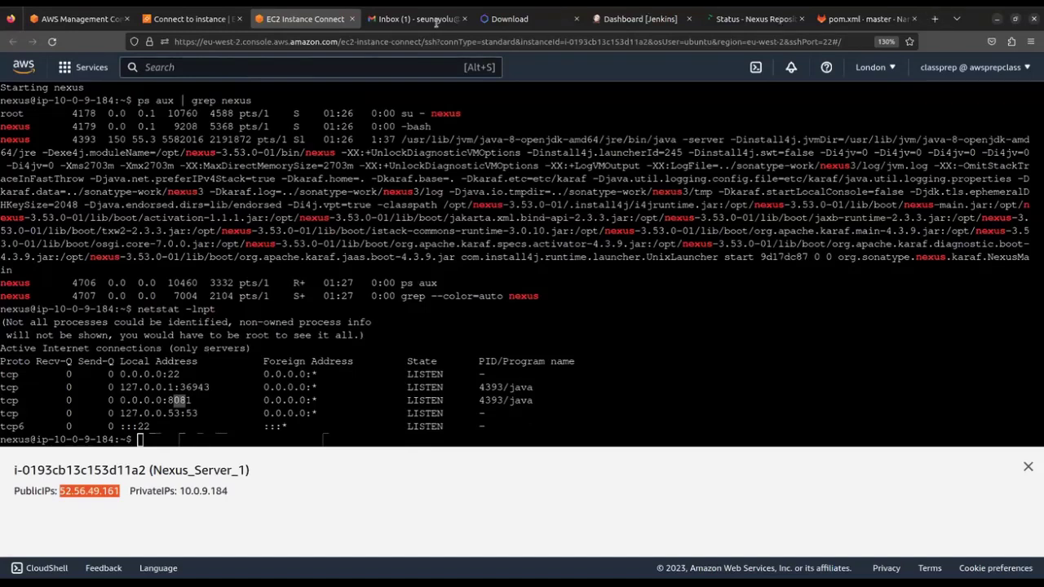
Load 52.56.49.161:8081 in a new Firefox tab and scroll through the Nexus Welcome page
{"action": "left_click", "coordinate": [936, 19]}
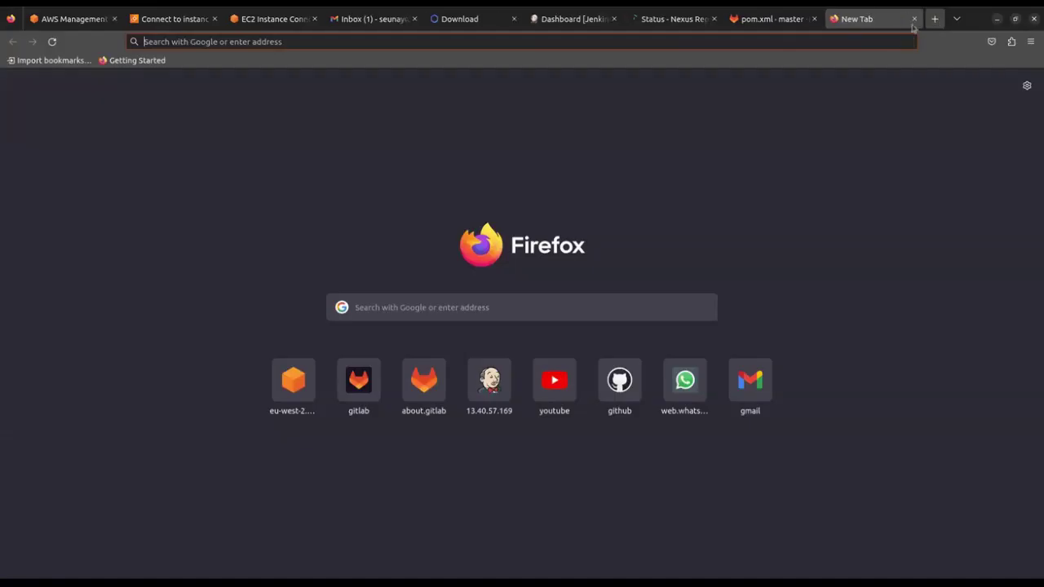
{"action": "key", "text": "ctrl+v"}
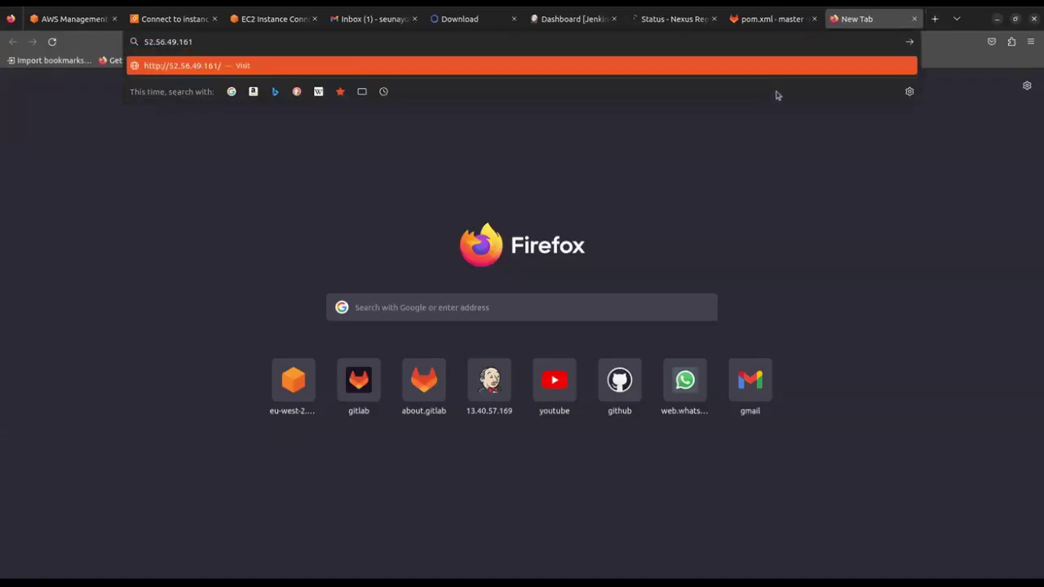
{"action": "type", "text": ":8081"}
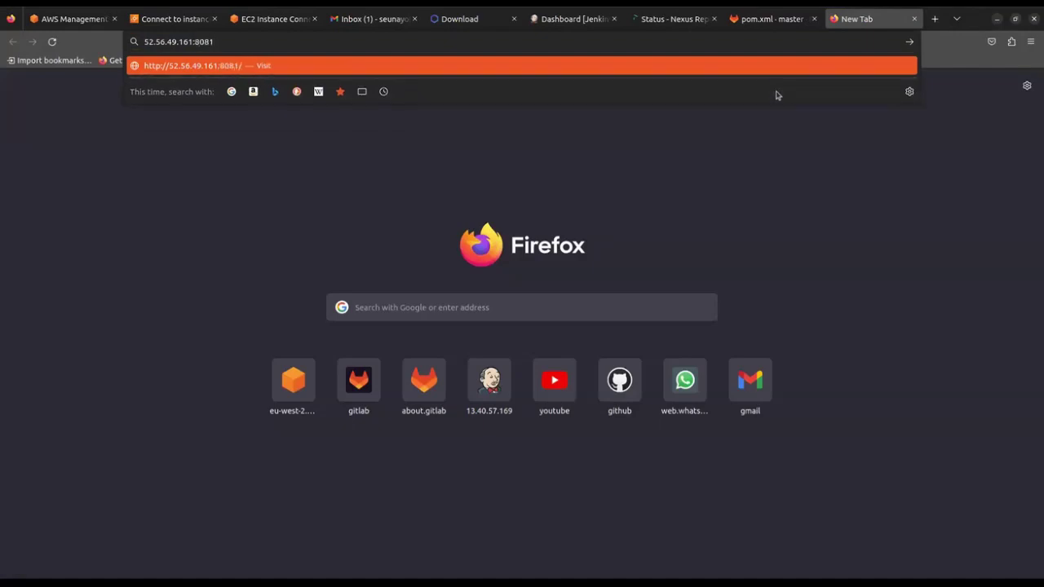
{"action": "key", "text": "Return"}
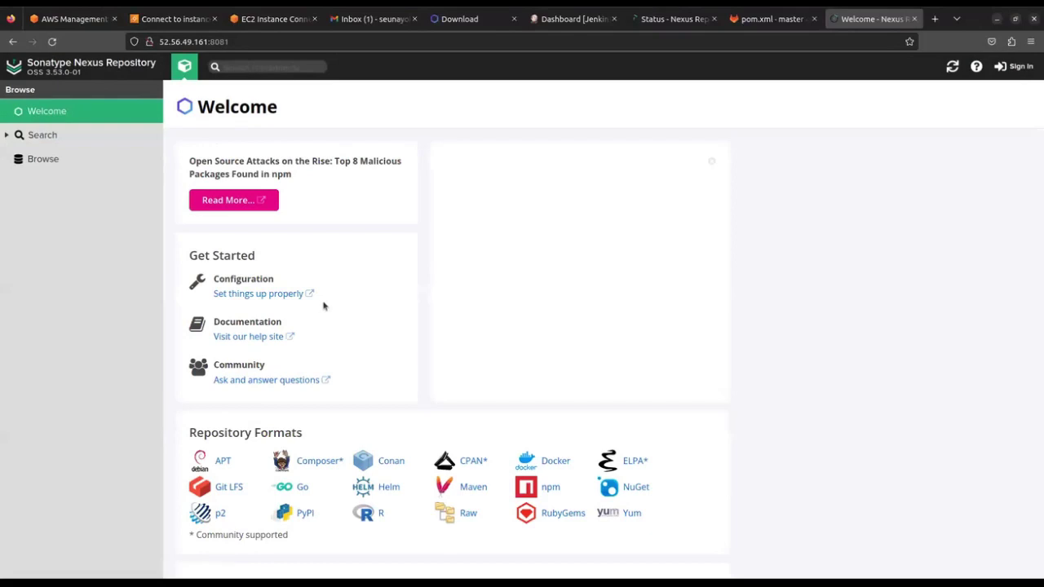
{"action": "scroll", "coordinate": [391, 340], "scroll_direction": "down", "scroll_amount": 3}
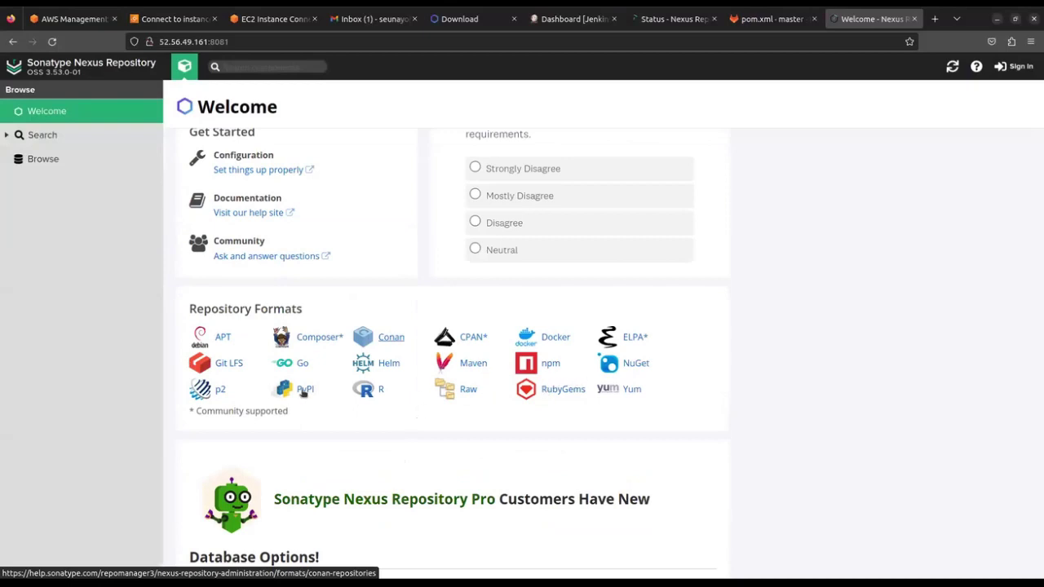
{"action": "scroll", "coordinate": [302, 394], "scroll_direction": "down", "scroll_amount": 3}
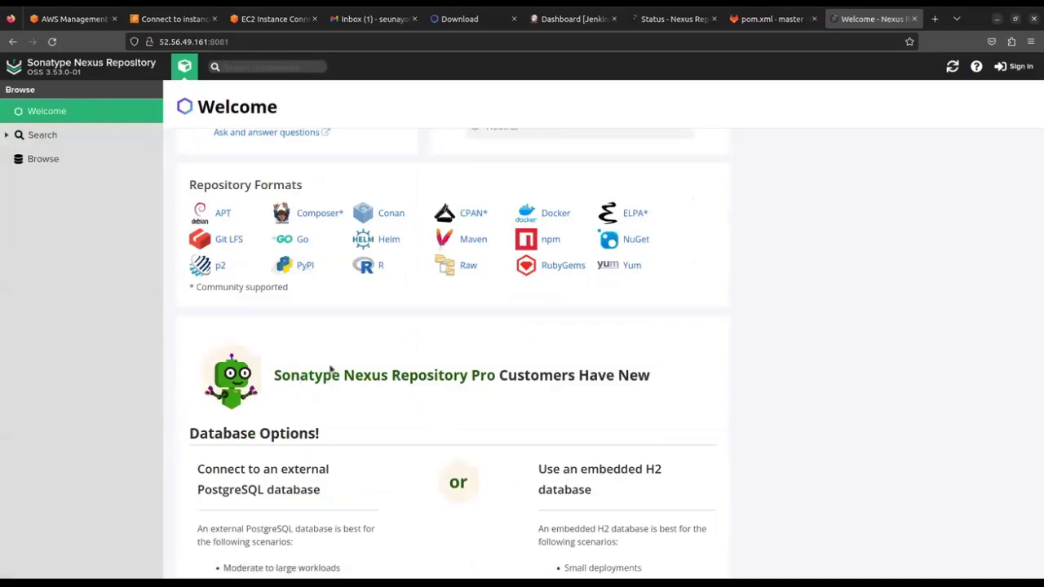
{"action": "scroll", "coordinate": [338, 363], "scroll_direction": "up", "scroll_amount": 1}
{"action": "scroll", "coordinate": [390, 319], "scroll_direction": "up", "scroll_amount": 2}
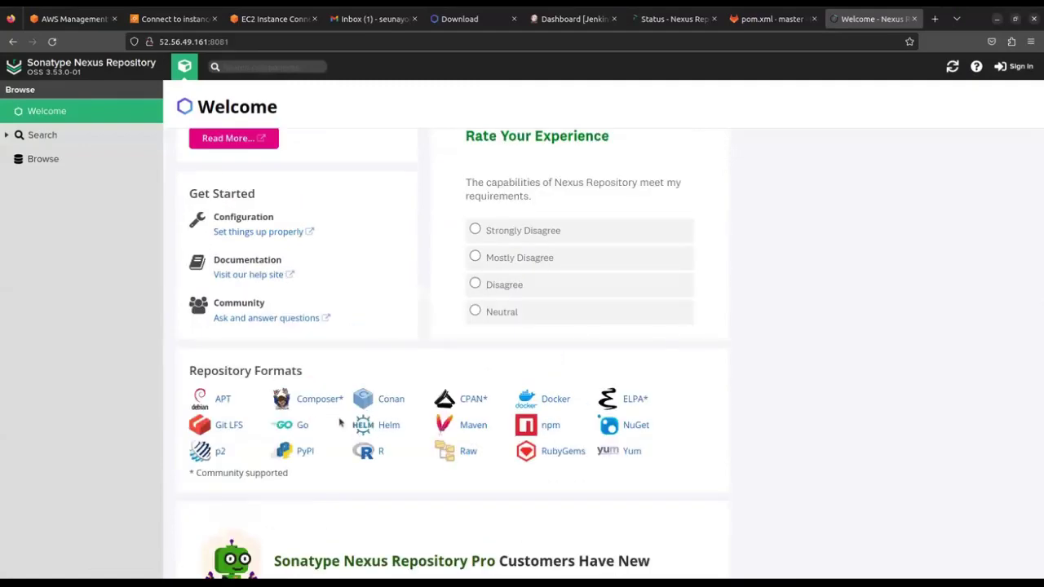
{"action": "scroll", "coordinate": [386, 427], "scroll_direction": "up", "scroll_amount": 1}
{"action": "scroll", "coordinate": [386, 427], "scroll_direction": "down", "scroll_amount": 2}
{"action": "scroll", "coordinate": [367, 393], "scroll_direction": "up", "scroll_amount": 2}
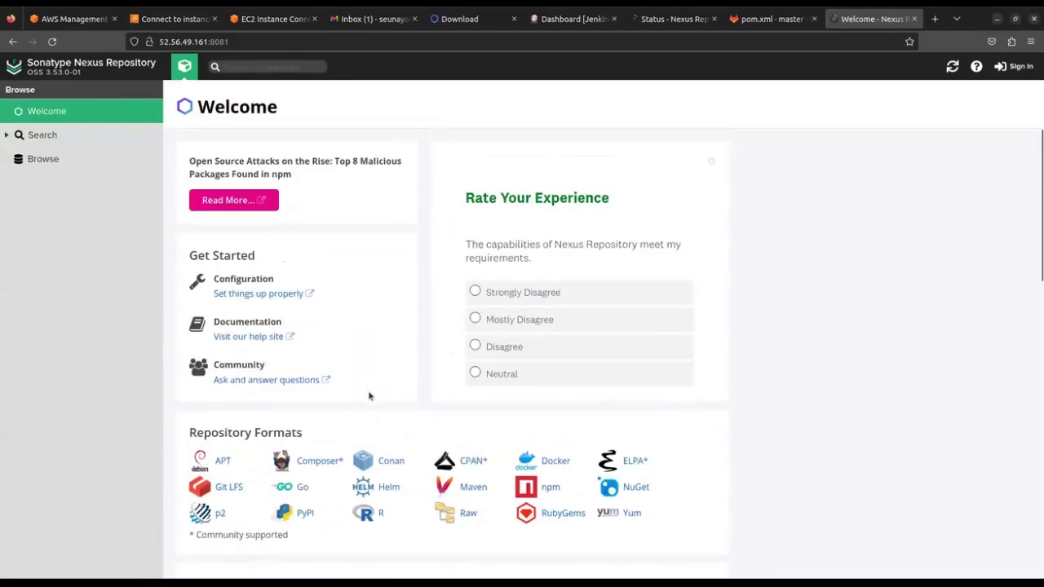
{"action": "left_click", "coordinate": [1015, 67]}
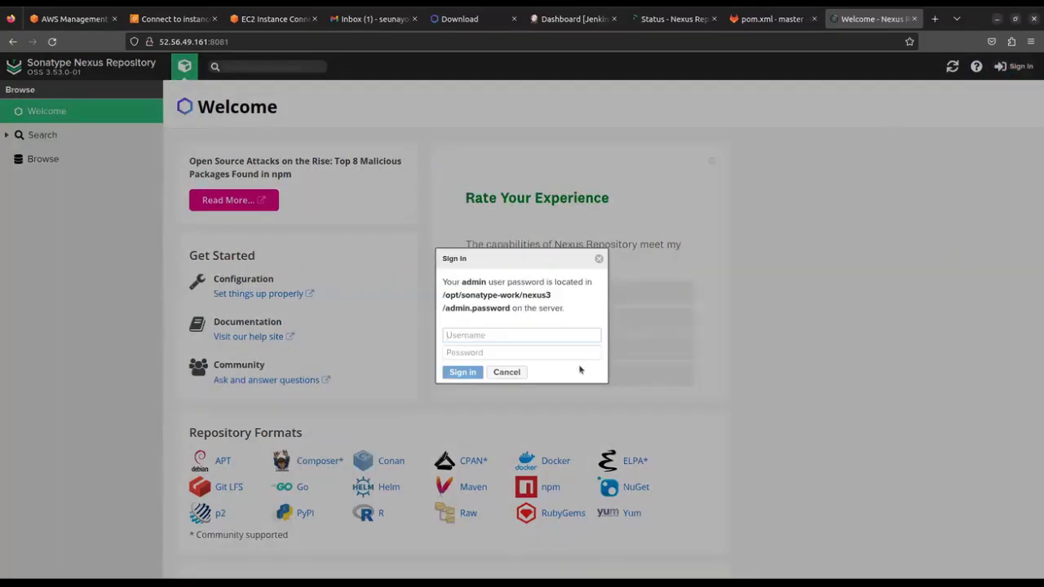
{"action": "left_click_drag", "start_coordinate": [501, 263], "coordinate": [461, 243]}
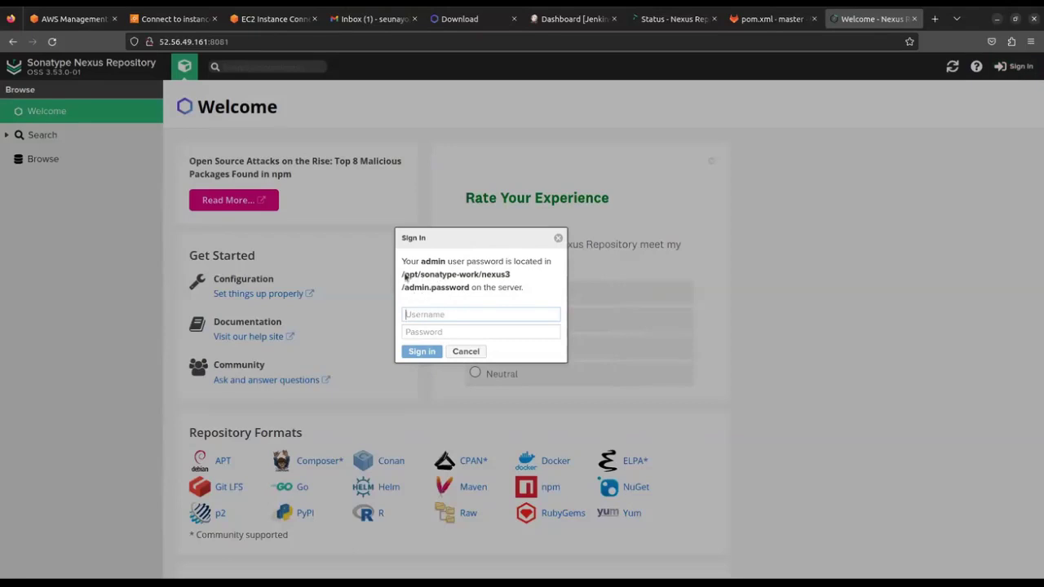
{"action": "left_click_drag", "start_coordinate": [440, 275], "coordinate": [401, 275]}
{"action": "left_click", "coordinate": [558, 238]}
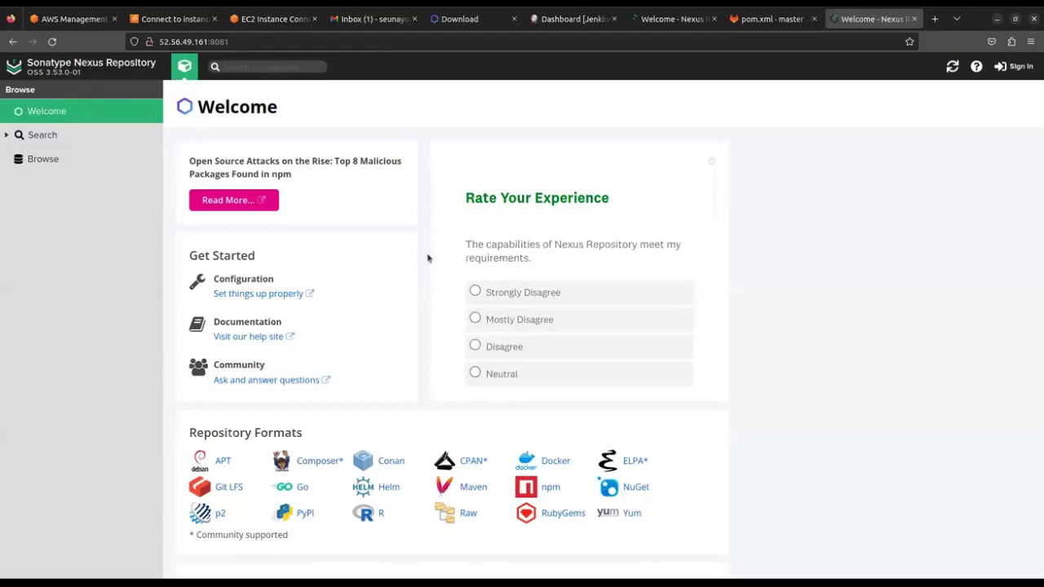
{"action": "scroll", "coordinate": [424, 279], "scroll_direction": "down", "scroll_amount": 3}
{"action": "scroll", "coordinate": [425, 277], "scroll_direction": "up", "scroll_amount": 3}
{"action": "scroll", "coordinate": [425, 277], "scroll_direction": "down", "scroll_amount": 10}
{"action": "scroll", "coordinate": [424, 341], "scroll_direction": "up", "scroll_amount": 8}
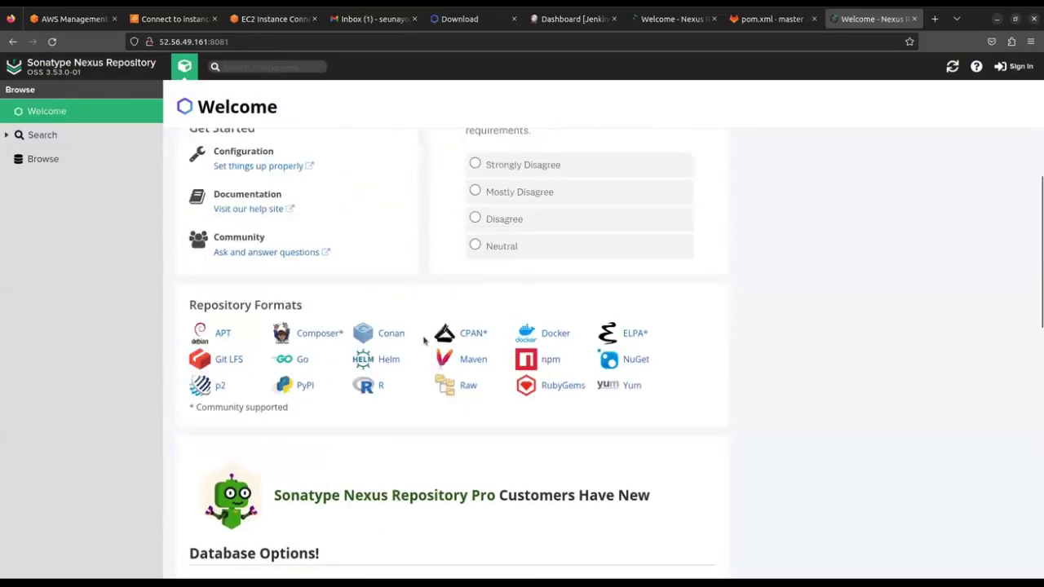
{"action": "scroll", "coordinate": [424, 341], "scroll_direction": "up", "scroll_amount": 3}
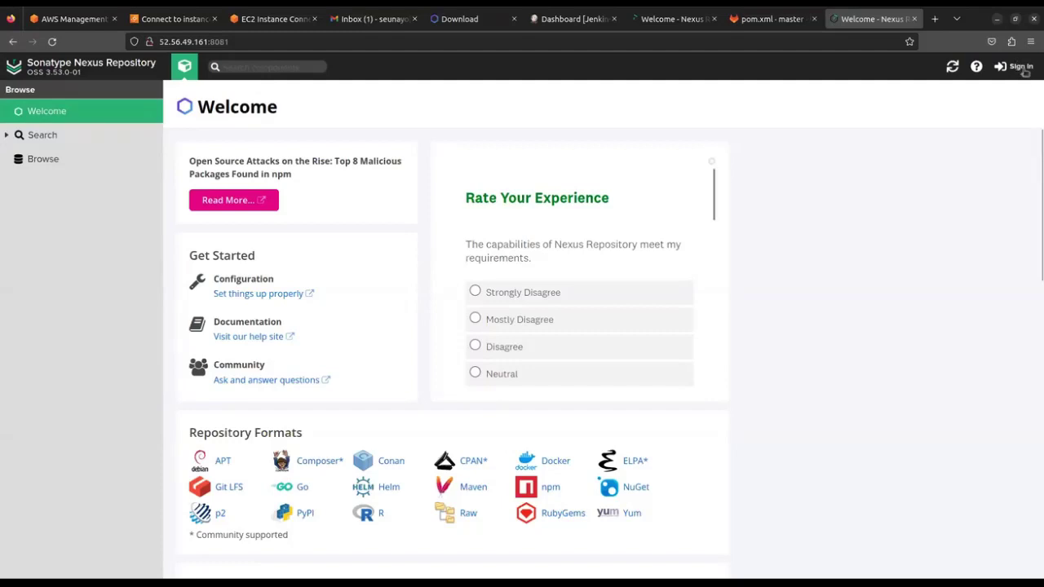
Find the admin.password file path in the Nexus sign-in prompt, then return to the EC2 terminal
{"action": "left_click", "coordinate": [1021, 67]}
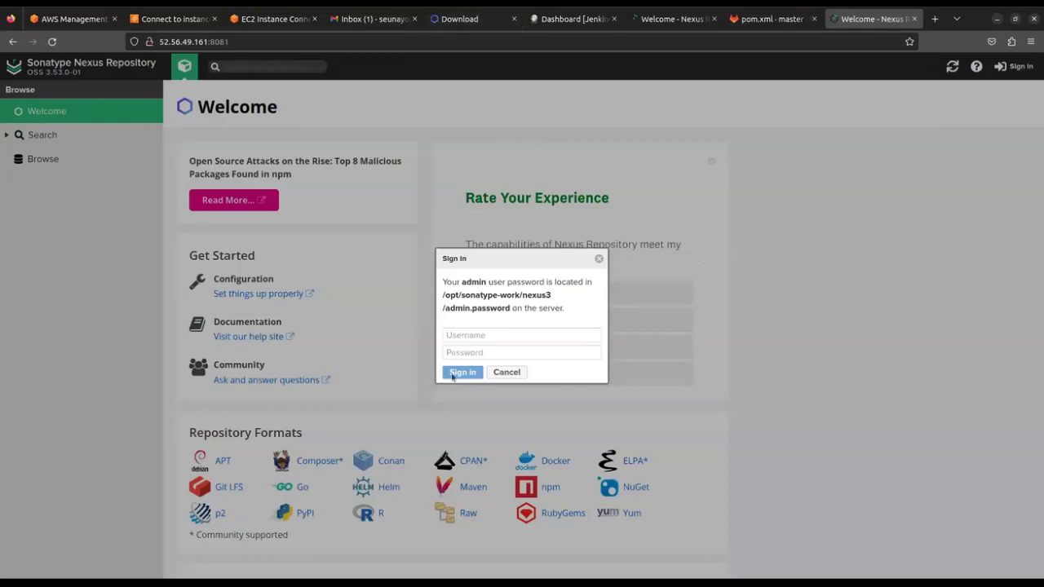
{"action": "left_click", "coordinate": [492, 333]}
{"action": "left_click_drag", "start_coordinate": [470, 295], "coordinate": [522, 295]}
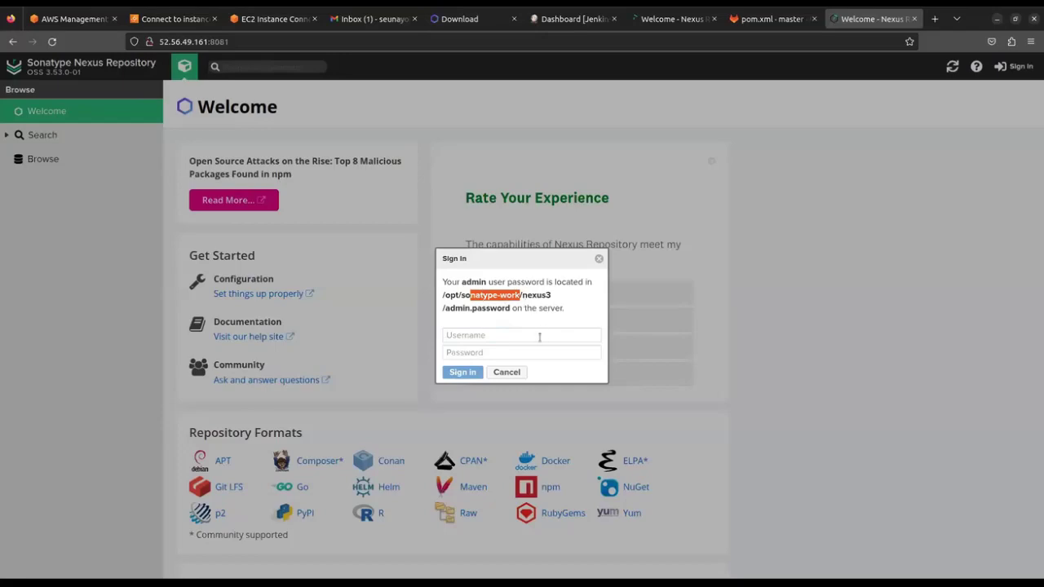
{"action": "left_click", "coordinate": [275, 21]}
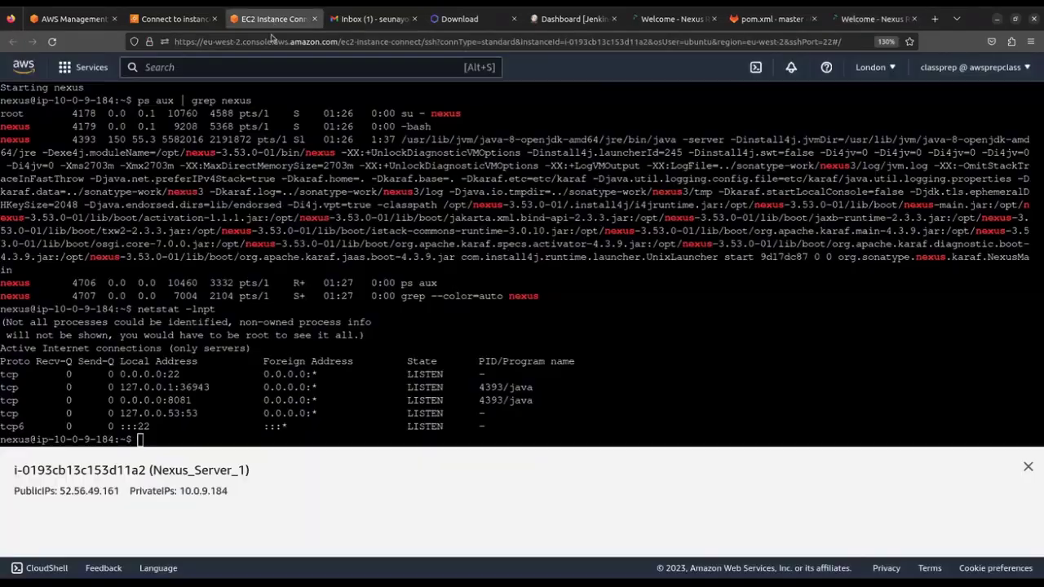
{"action": "left_click", "coordinate": [675, 332]}
Clear the terminal output and begin a cat command
{"action": "type", "text": "clear"}
{"action": "key", "text": "Return"}
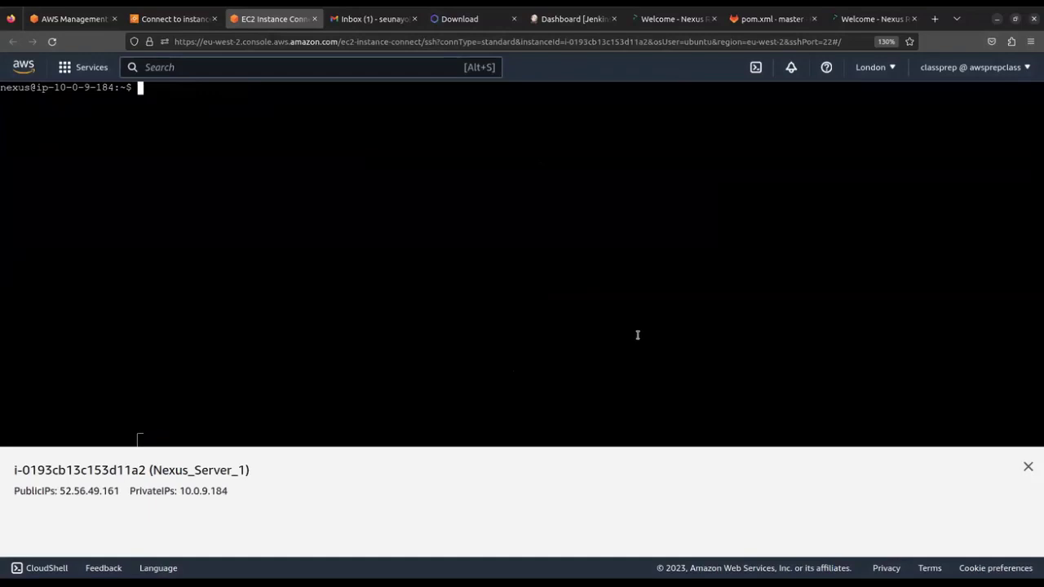
{"action": "type", "text": "cat"}
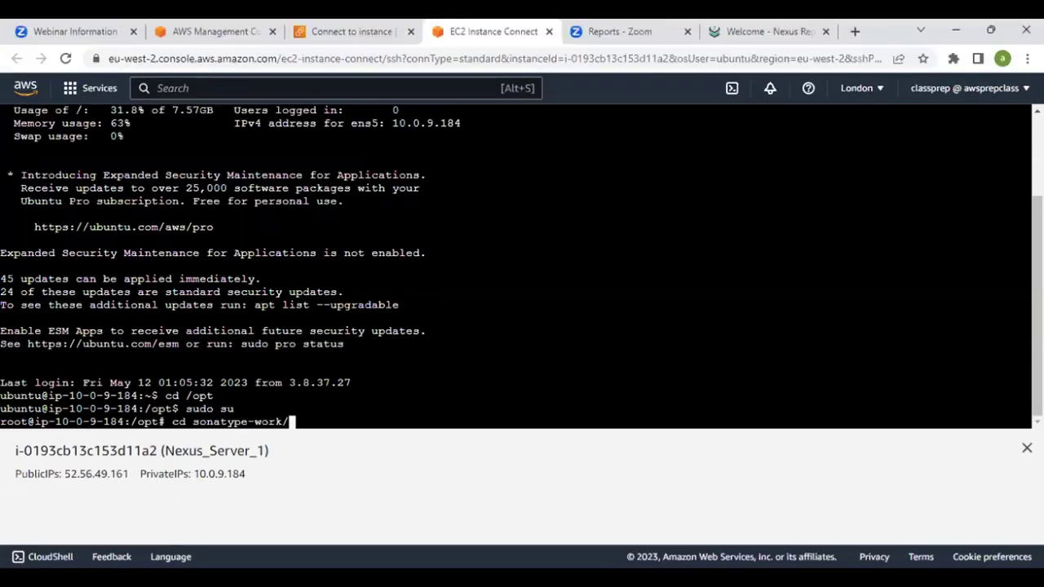
Go into sonatype-work/nexus3 and print the admin.password file
{"action": "type", "text": "n"}
{"action": "key", "text": "Tab"}
{"action": "key", "text": "Tab"}
{"action": "key", "text": "Tab"}
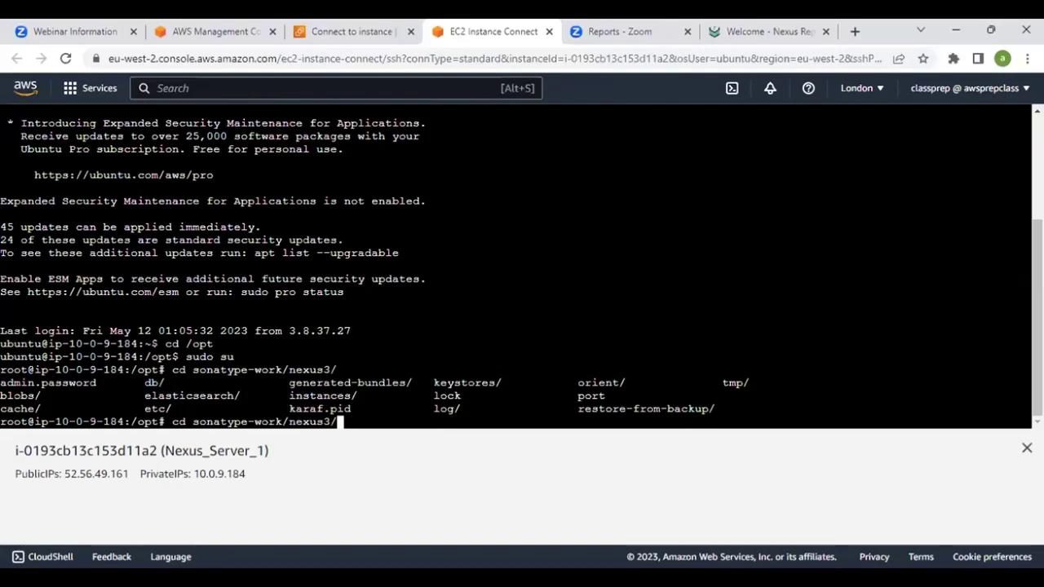
{"action": "key", "text": "Return"}
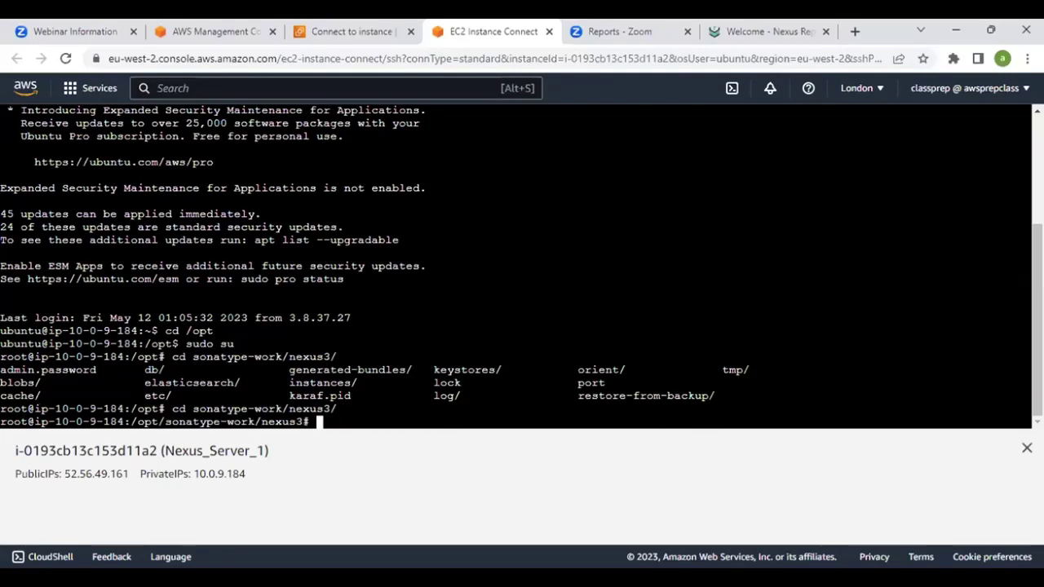
{"action": "type", "text": "ca"}
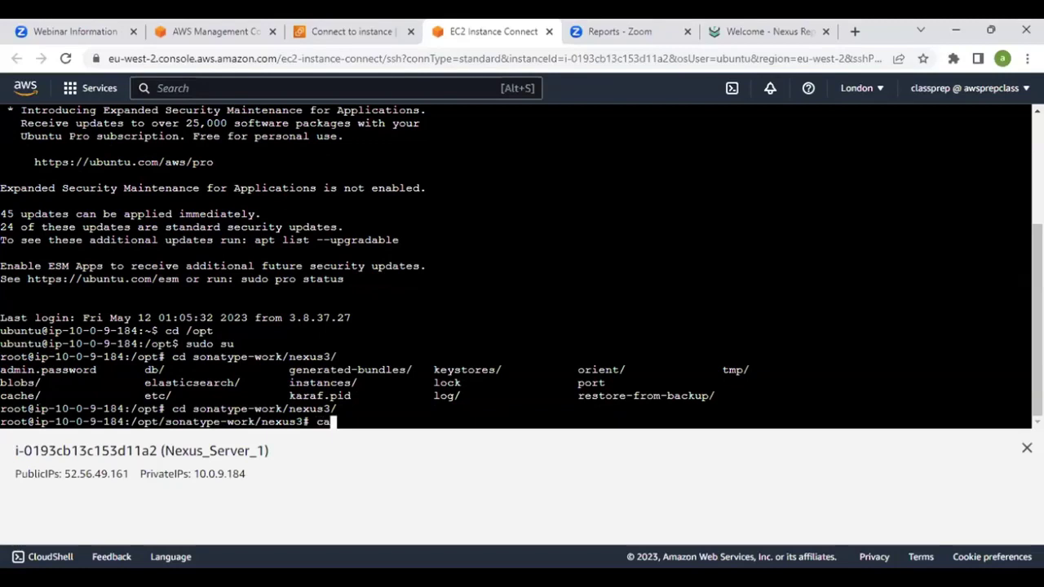
{"action": "type", "text": "t admin"}
{"action": "key", "text": "Tab"}
{"action": "key", "text": "Return"}
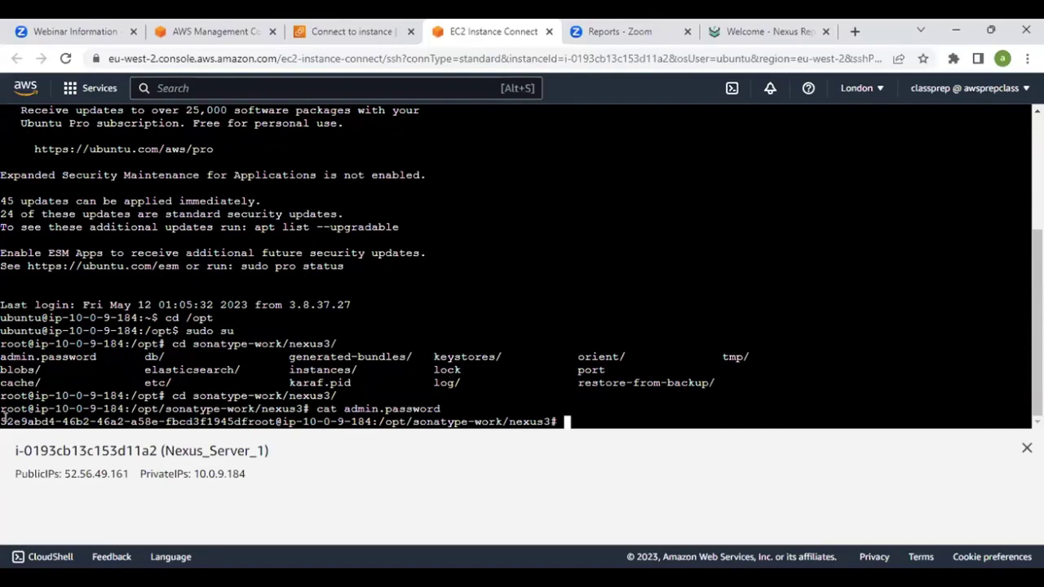
Copy the printed admin password and paste it into the Nexus sign-in form
{"action": "left_click_drag", "start_coordinate": [3, 417], "coordinate": [246, 416]}
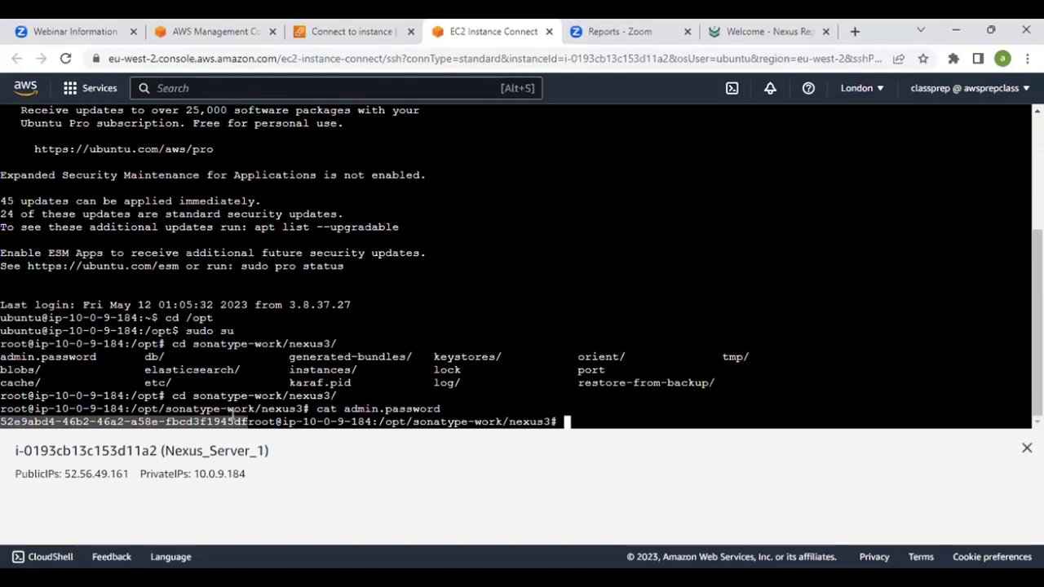
{"action": "right_click", "coordinate": [230, 424]}
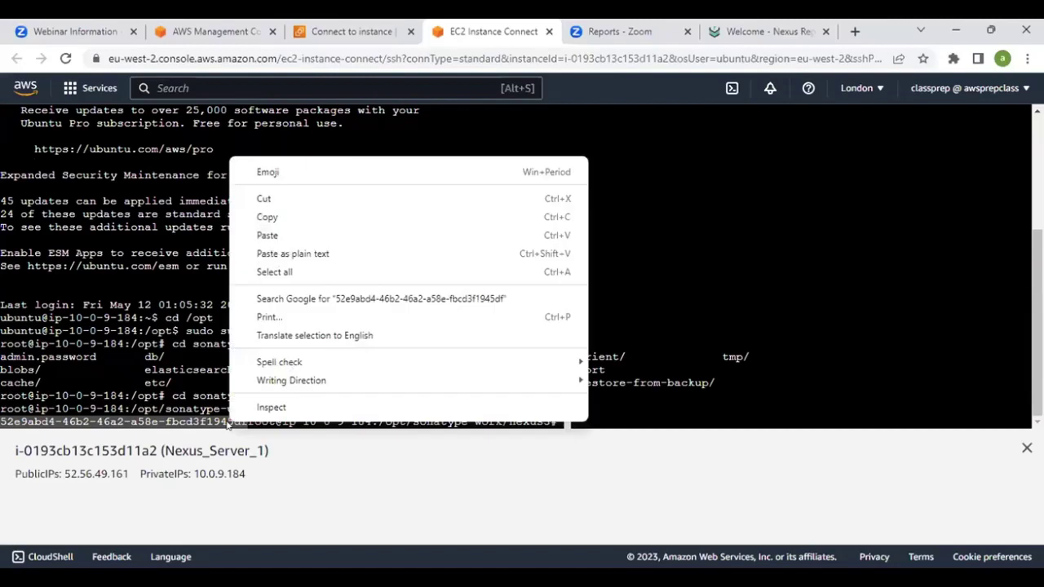
{"action": "left_click", "coordinate": [286, 219]}
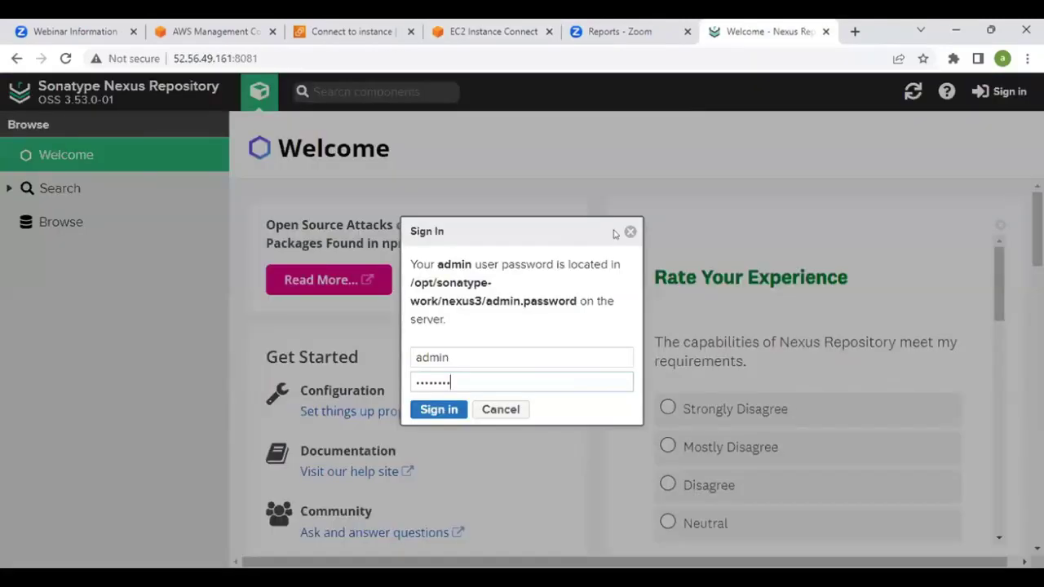
{"action": "left_click", "coordinate": [759, 31]}
{"action": "key", "text": "ctrl+a"}
{"action": "key", "text": "ctrl+v"}
Sign in as admin, then enter and confirm a new admin password
{"action": "left_click", "coordinate": [422, 411]}
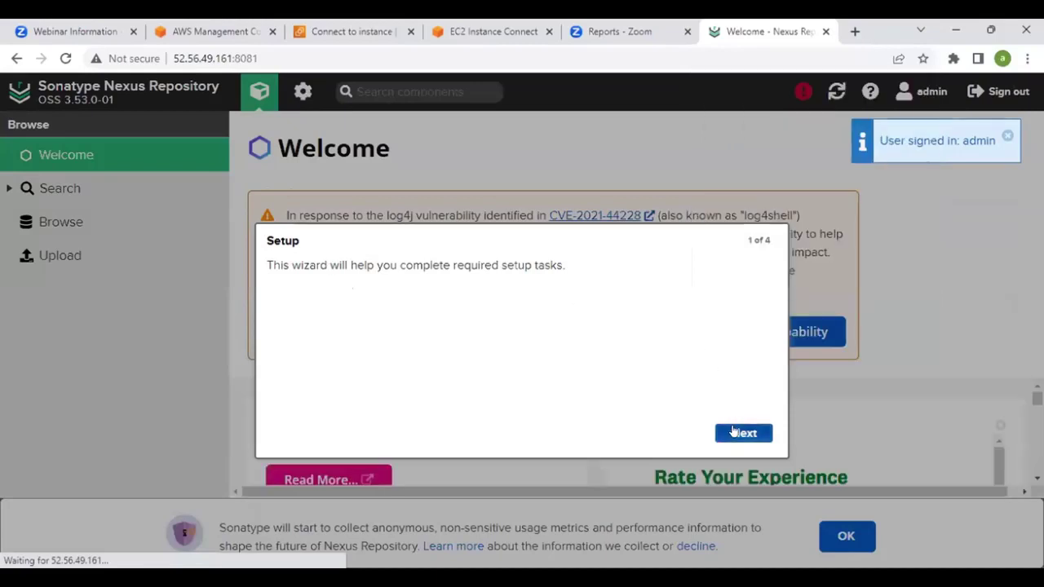
{"action": "left_click", "coordinate": [733, 432]}
{"action": "left_click", "coordinate": [457, 281]}
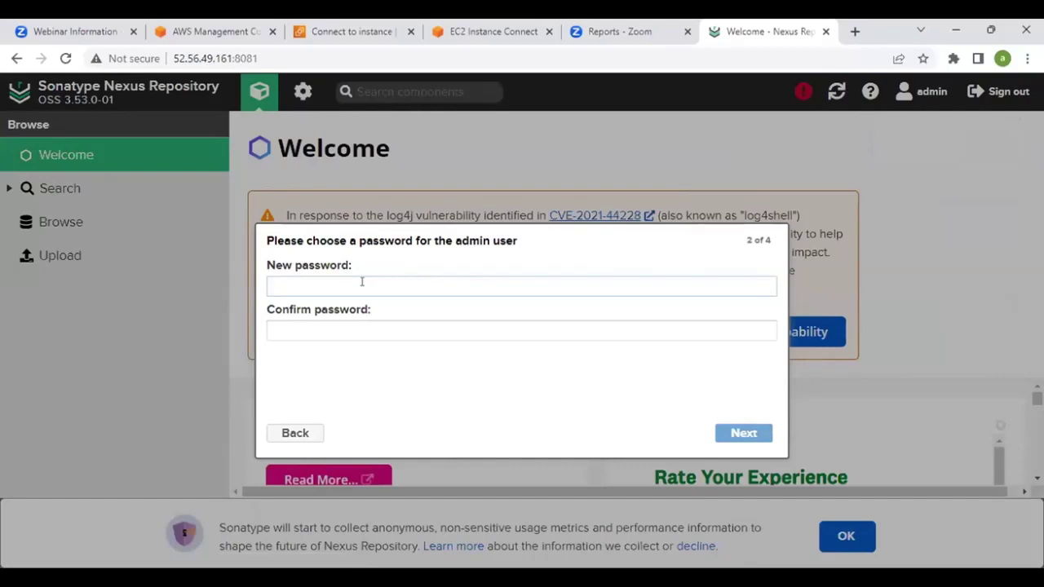
{"action": "type", "text": "•••••••"}
{"action": "type", "text": "••"}
{"action": "key", "text": "Tab"}
{"action": "type", "text": "•••"}
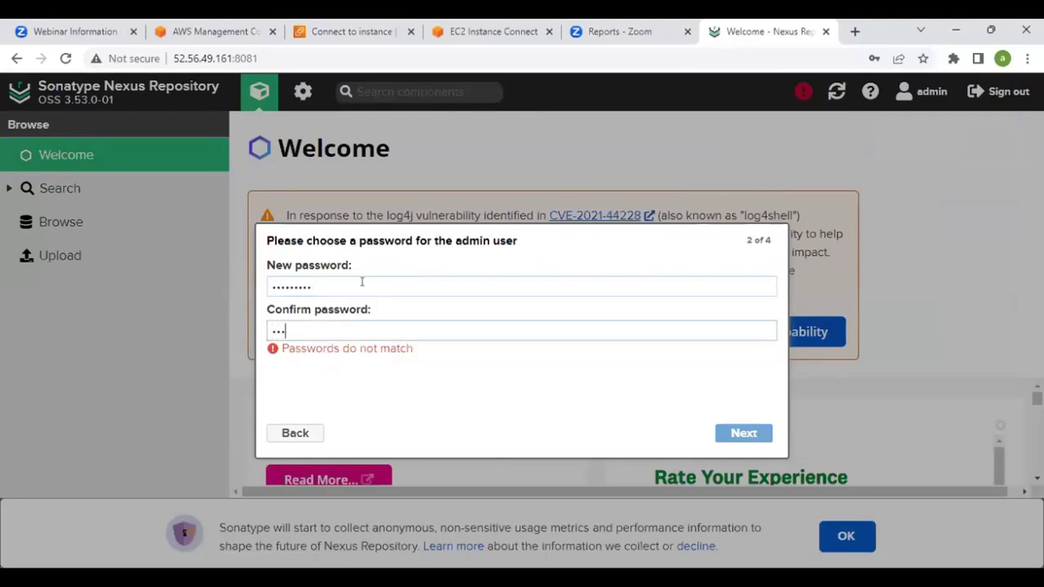
{"action": "key", "text": "BackSpace"}
{"action": "key", "text": "BackSpace"}
{"action": "key", "text": "BackSpace"}
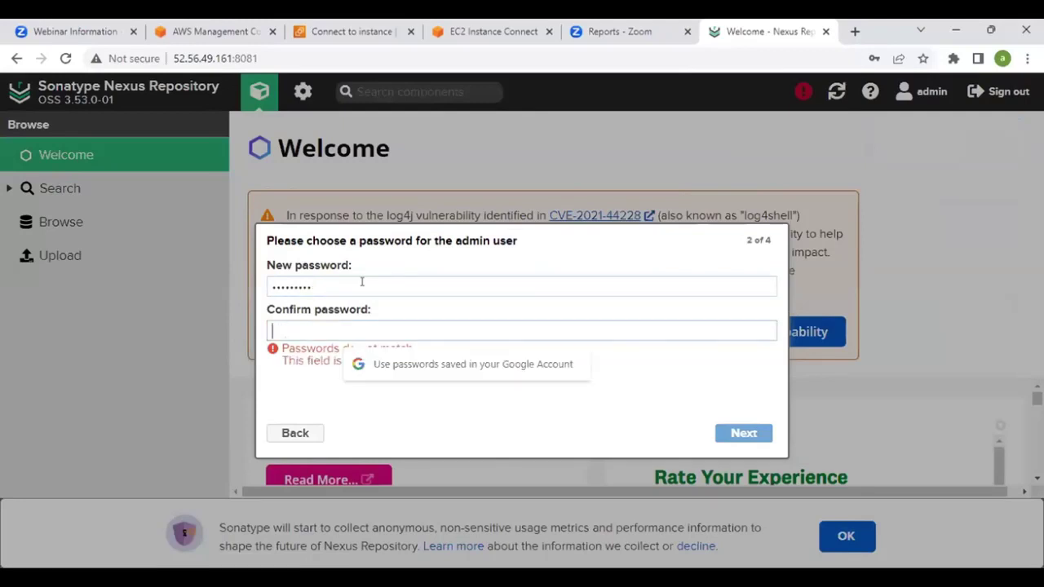
{"action": "type", "text": "•••••••••"}
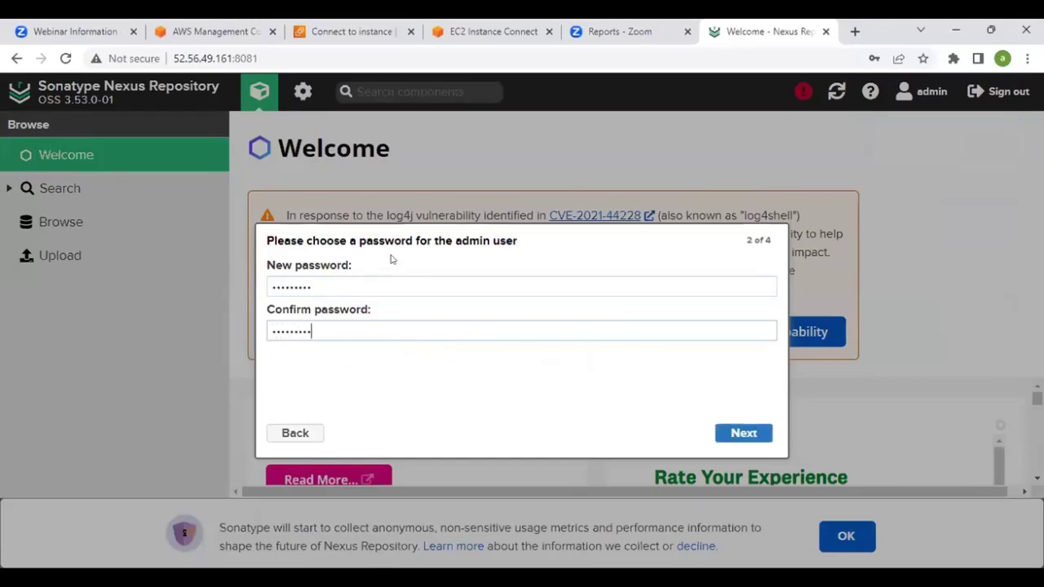
Disable anonymous access and finish the setup wizard
{"action": "left_click", "coordinate": [743, 433]}
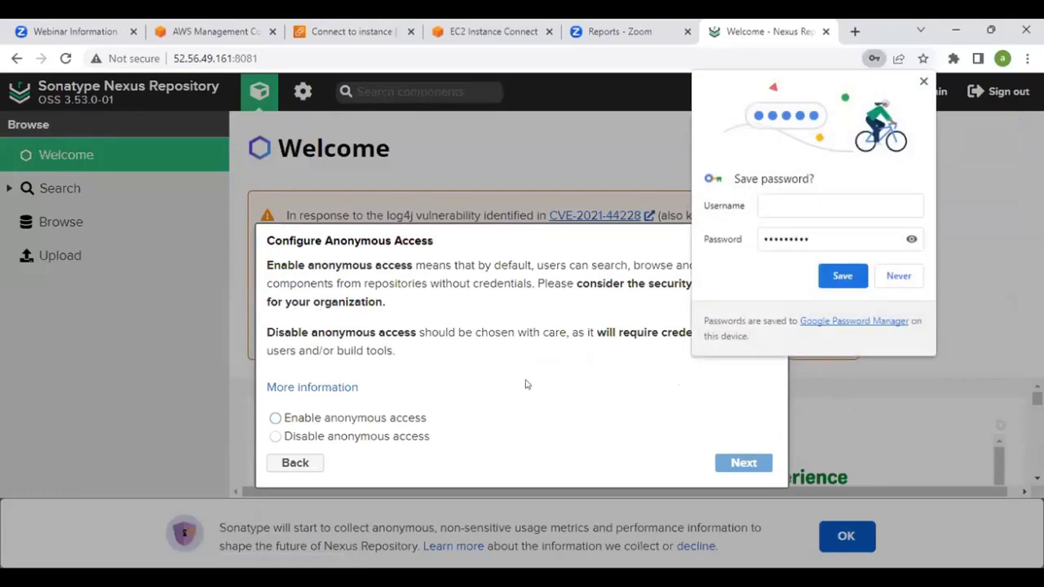
{"action": "left_click", "coordinate": [369, 439]}
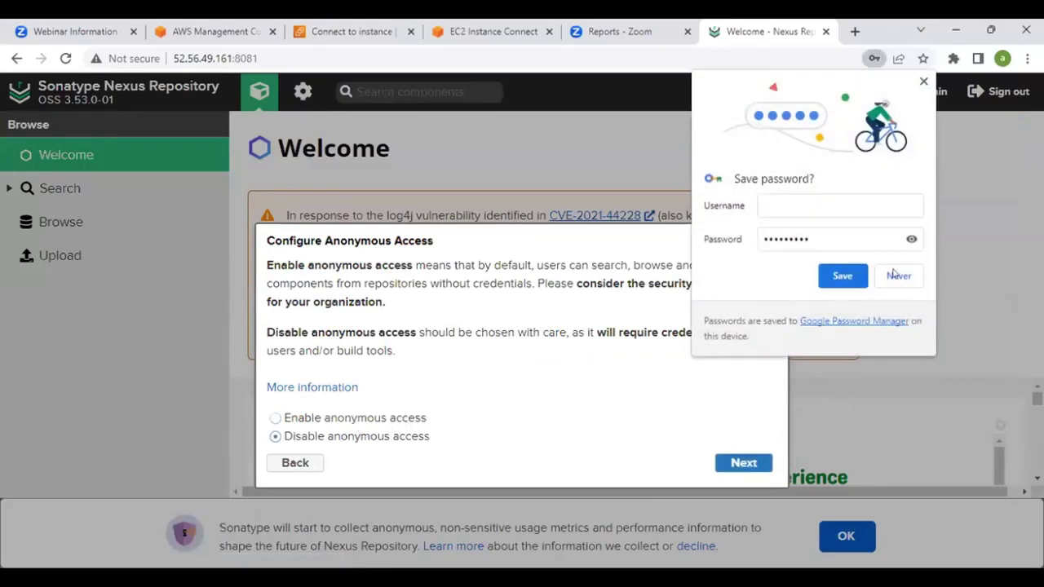
{"action": "left_click", "coordinate": [896, 275]}
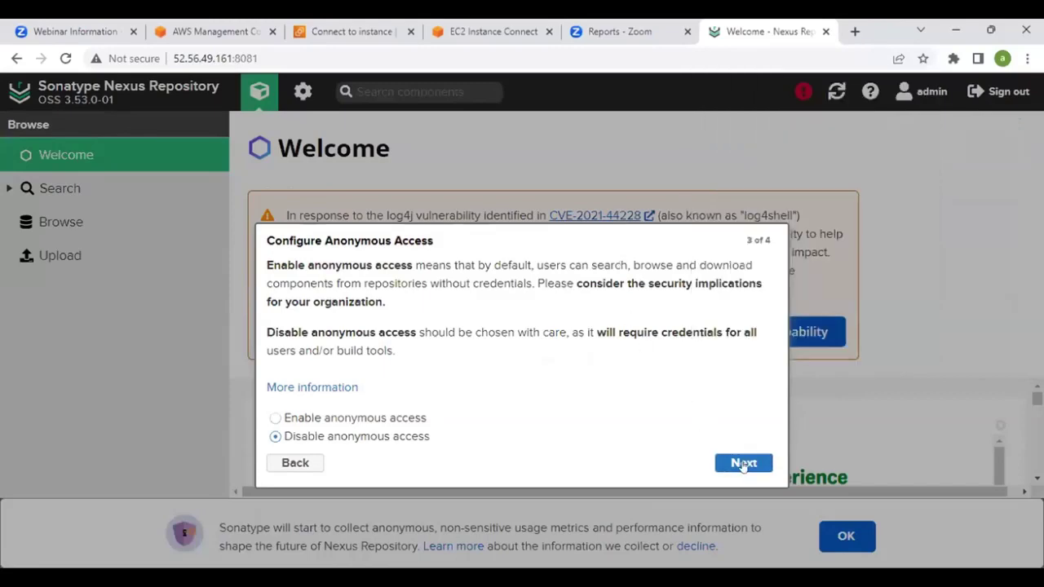
{"action": "key", "text": "Return"}
{"action": "left_click", "coordinate": [742, 433]}
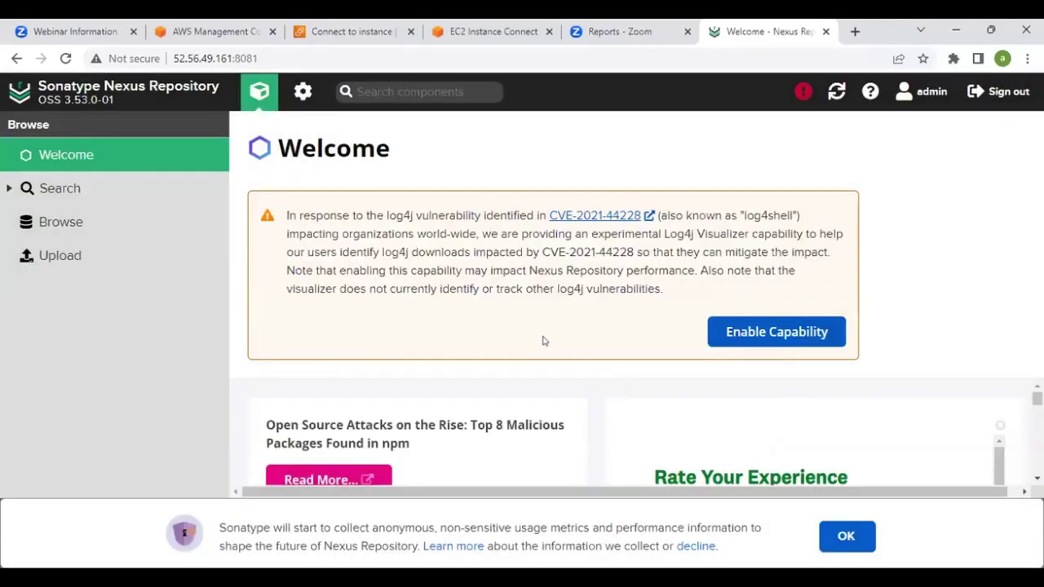
Open Administration and the Support Status page, where Available CPUs is the only failed check
{"action": "left_click", "coordinate": [300, 98]}
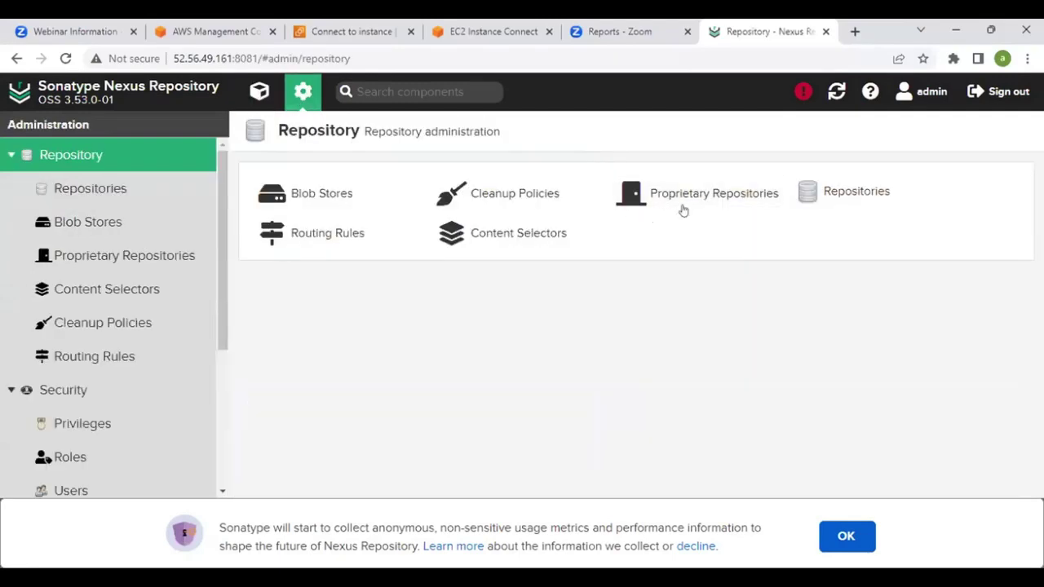
{"action": "scroll", "coordinate": [88, 343], "scroll_direction": "down", "scroll_amount": 3}
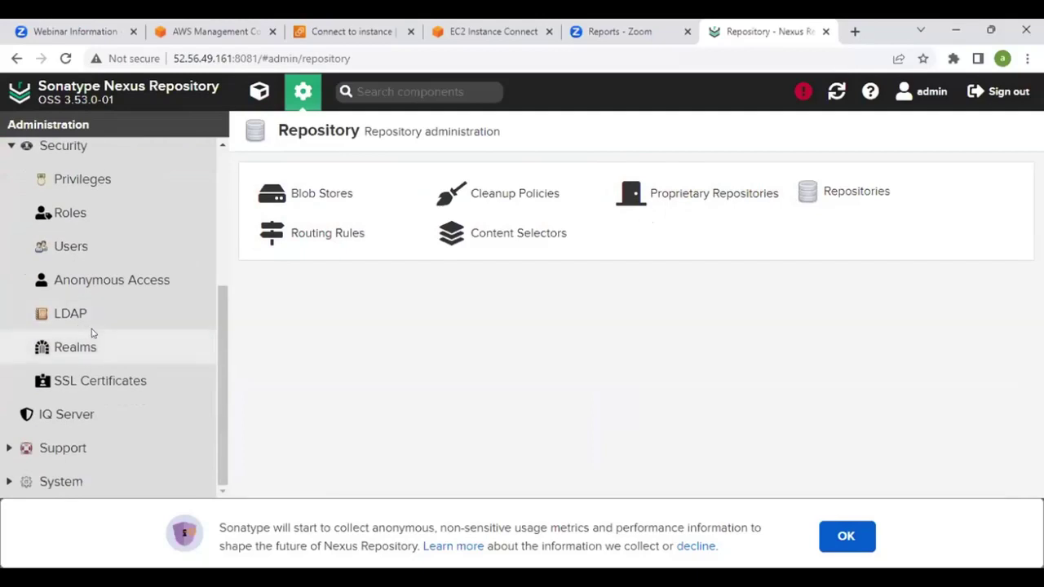
{"action": "scroll", "coordinate": [91, 332], "scroll_direction": "up", "scroll_amount": 3}
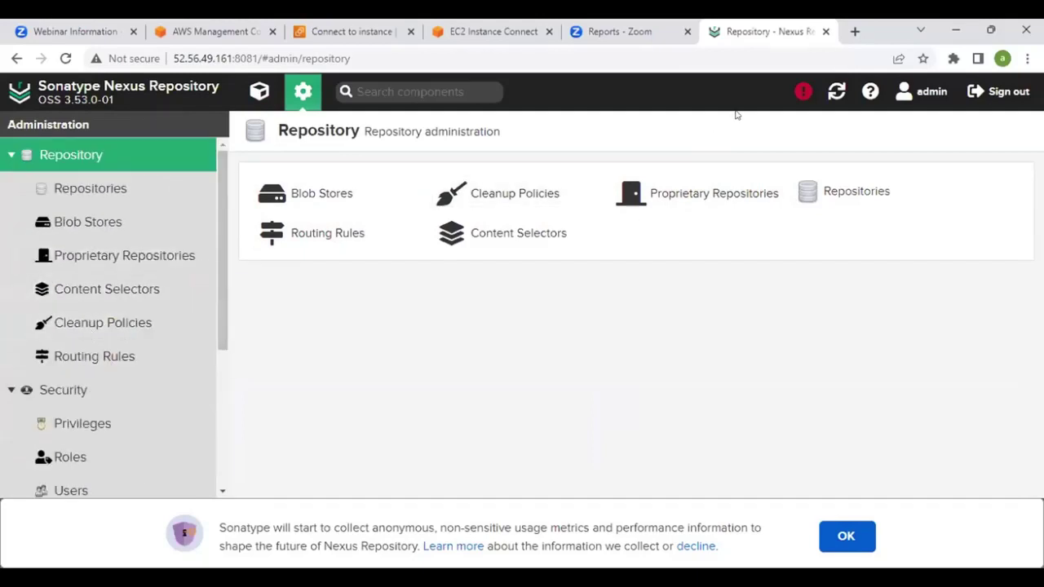
{"action": "left_click", "coordinate": [801, 94]}
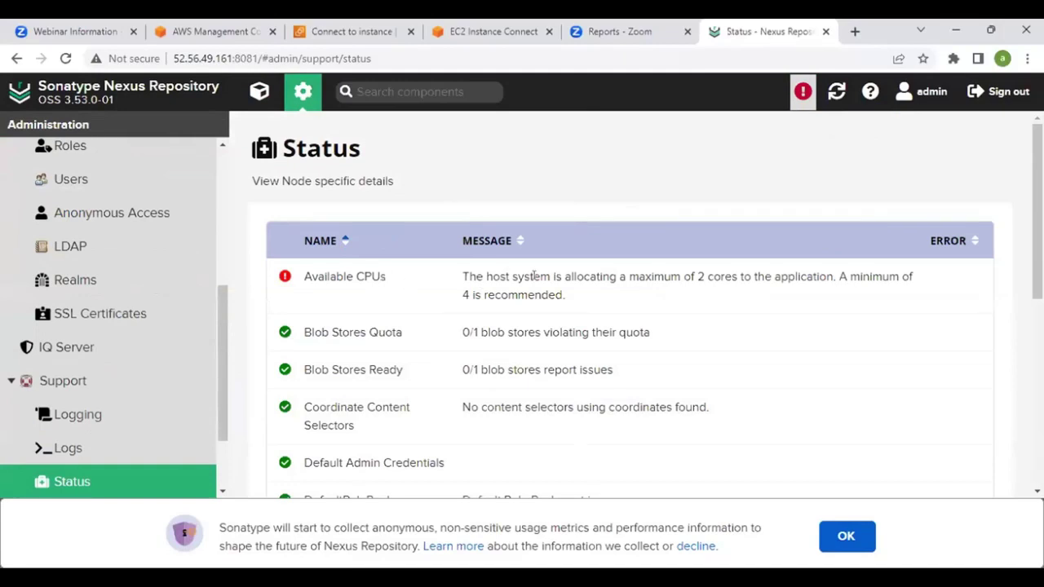
{"action": "scroll", "coordinate": [536, 285], "scroll_direction": "down", "scroll_amount": 5}
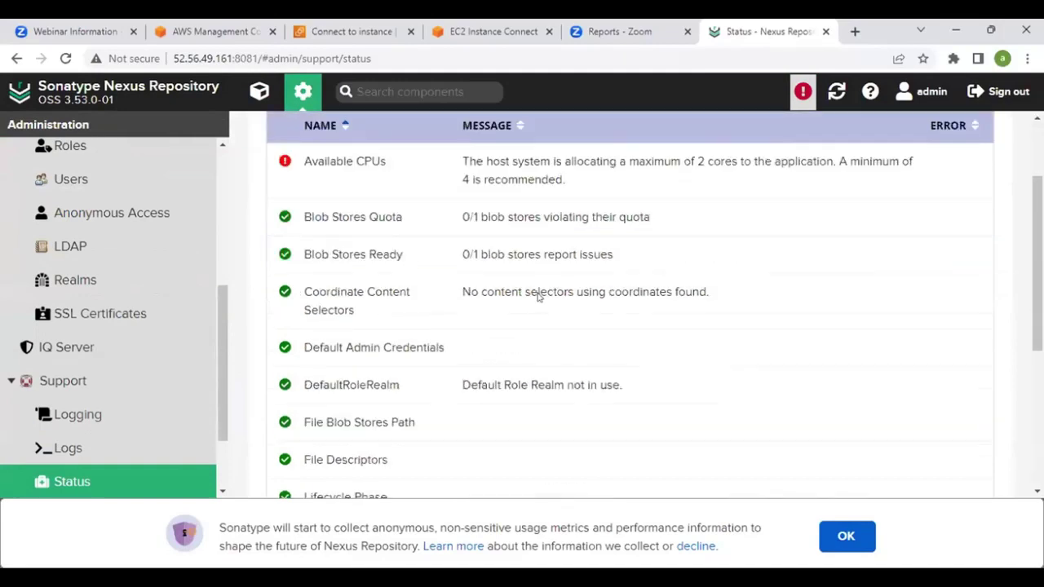
{"action": "scroll", "coordinate": [537, 298], "scroll_direction": "up", "scroll_amount": 5}
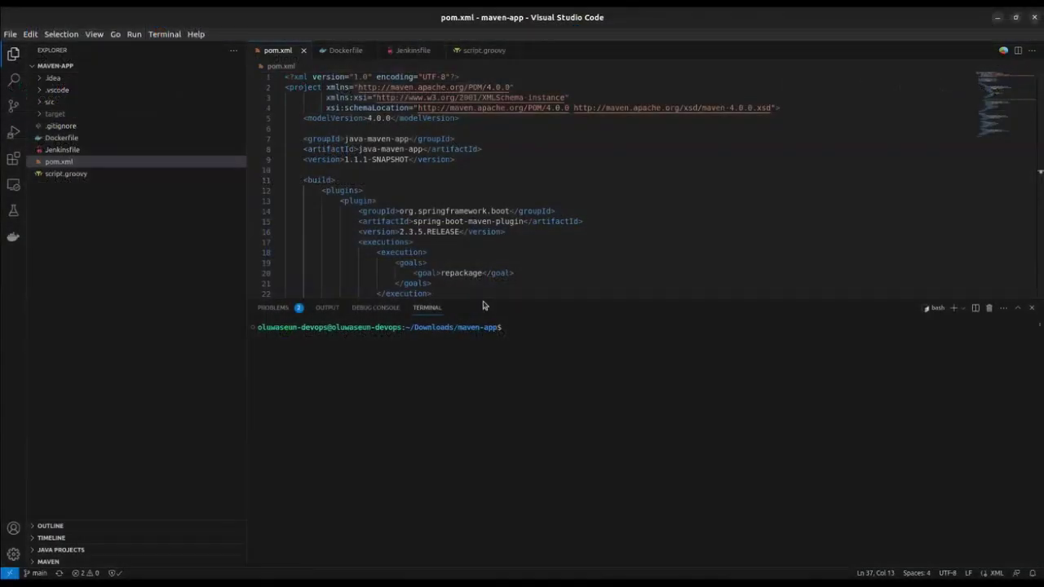
Resize the terminal panel to review pom.xml, placing the caret at the end of line 48
{"action": "left_click_drag", "start_coordinate": [483, 299], "coordinate": [511, 563]}
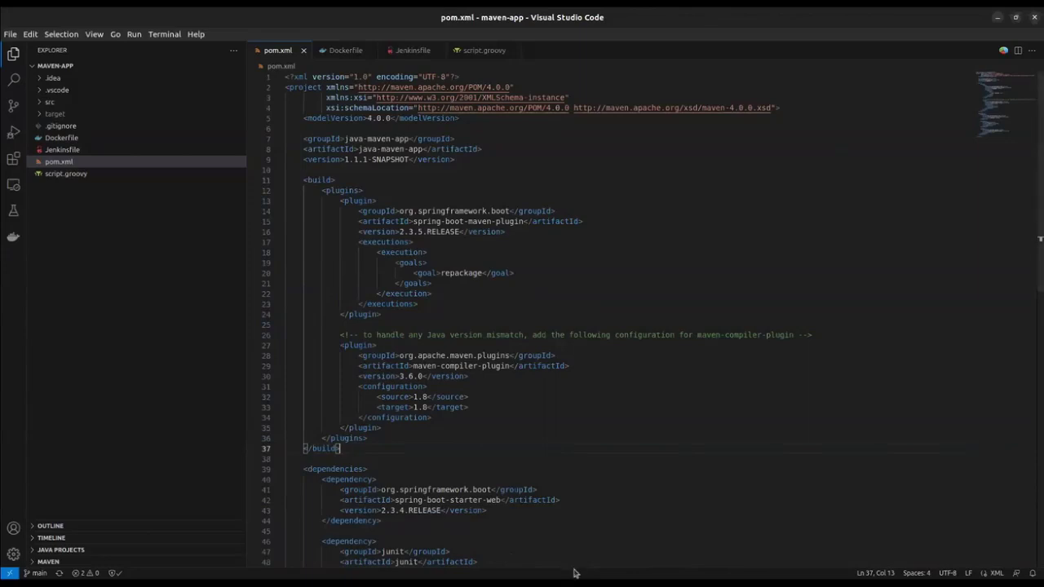
{"action": "left_click", "coordinate": [573, 562]}
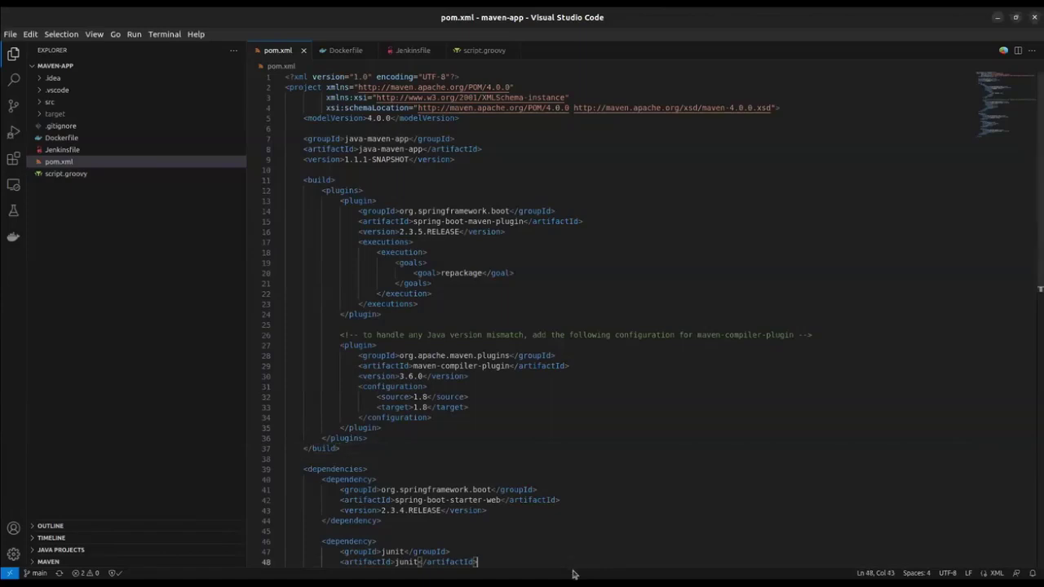
{"action": "left_click_drag", "start_coordinate": [569, 566], "coordinate": [551, 336]}
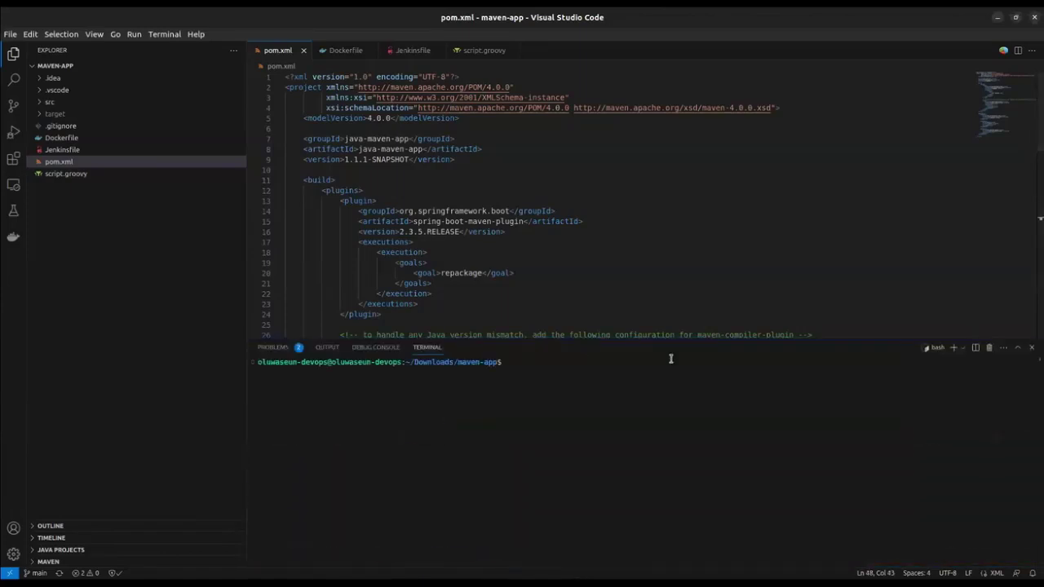
{"action": "scroll", "coordinate": [401, 203], "scroll_direction": "down", "scroll_amount": 3}
{"action": "scroll", "coordinate": [401, 203], "scroll_direction": "up", "scroll_amount": 3}
Open src/main/java/com/example/Application.java from the Explorer and scroll through its code
{"action": "left_click", "coordinate": [49, 162]}
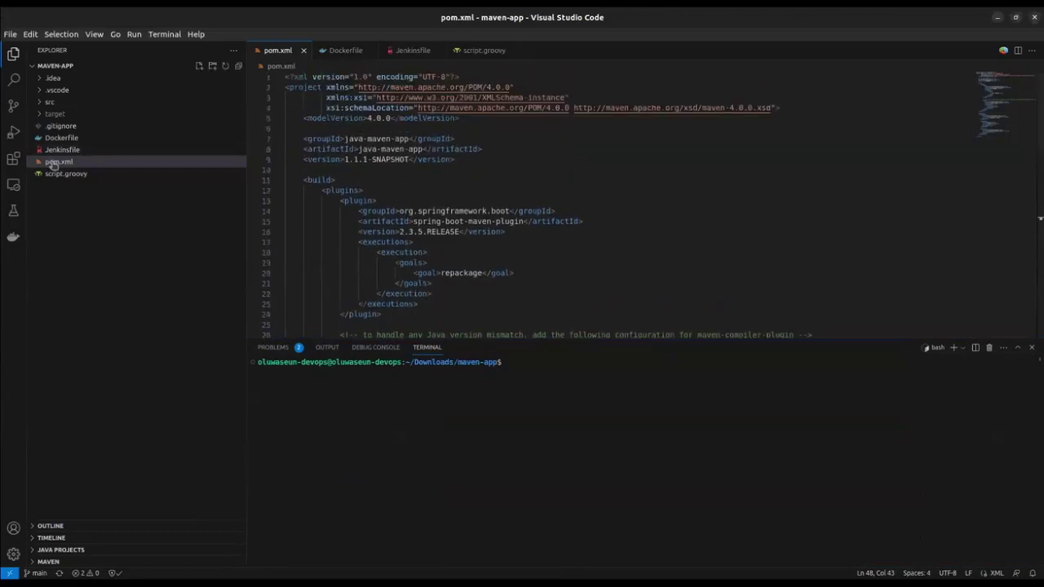
{"action": "left_click", "coordinate": [48, 104]}
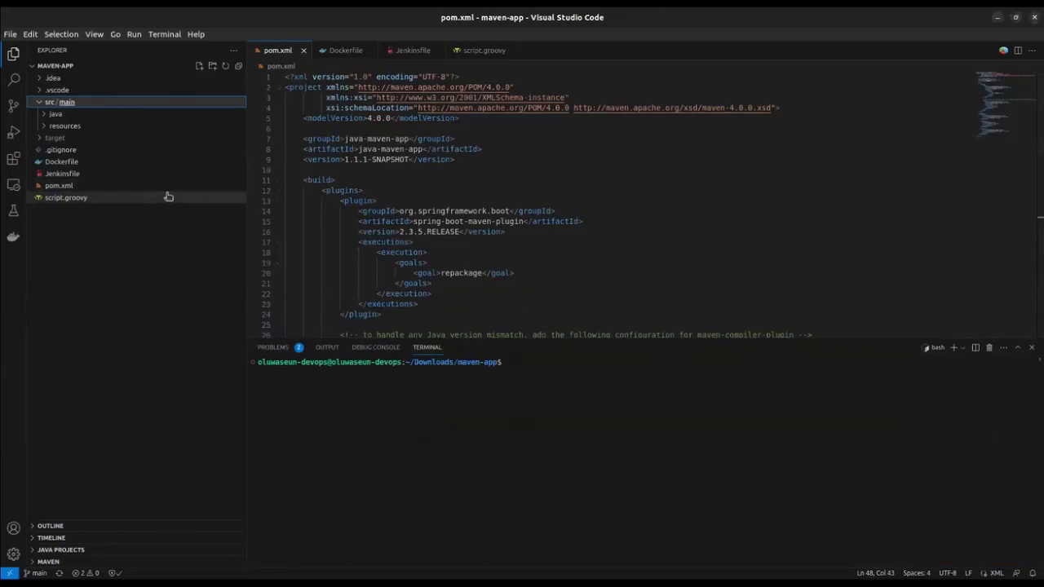
{"action": "left_click", "coordinate": [60, 115]}
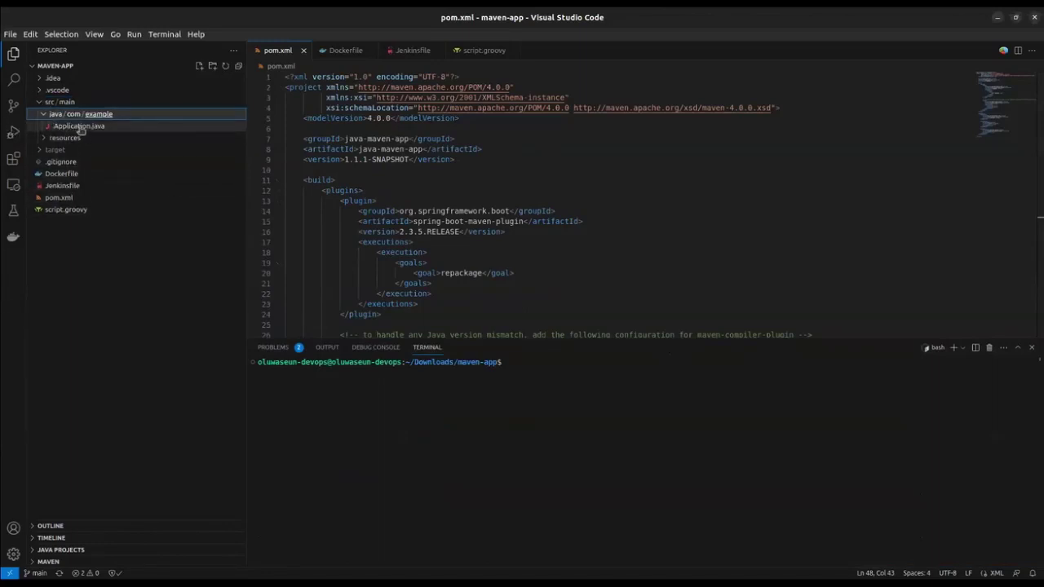
{"action": "left_click", "coordinate": [80, 126]}
{"action": "scroll", "coordinate": [553, 219], "scroll_direction": "down", "scroll_amount": 4}
{"action": "scroll", "coordinate": [553, 218], "scroll_direction": "down", "scroll_amount": 3}
{"action": "scroll", "coordinate": [553, 219], "scroll_direction": "up", "scroll_amount": 8}
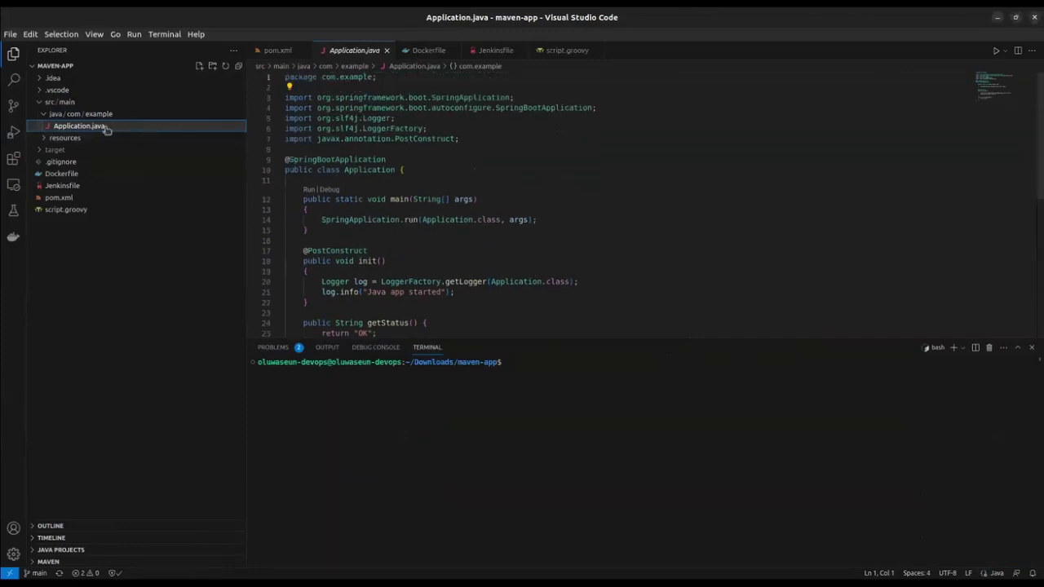
Open resources/static/index.html and inspect its welcome h1 heading
{"action": "left_click", "coordinate": [47, 139]}
{"action": "left_click", "coordinate": [70, 150]}
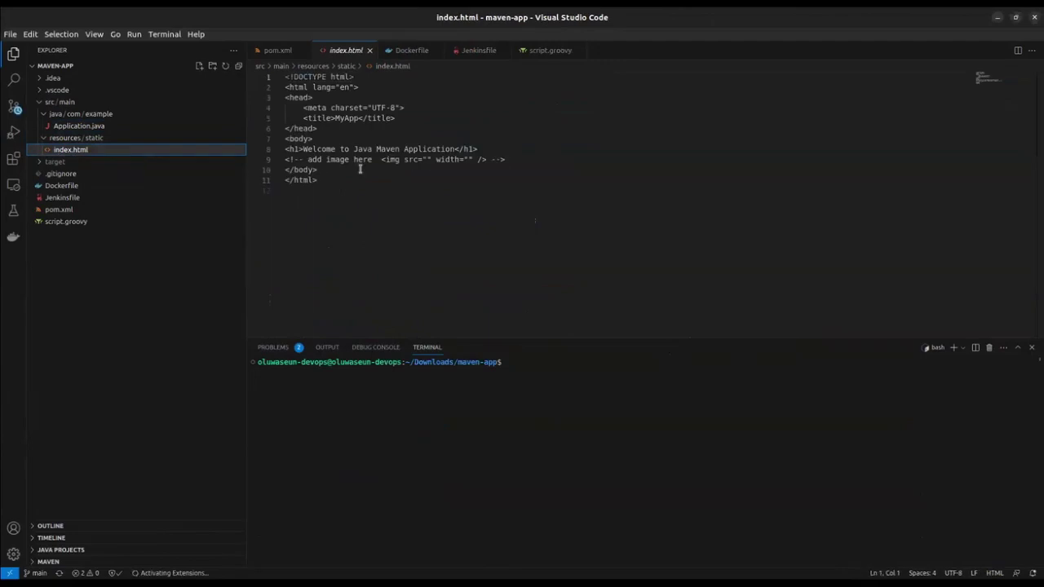
{"action": "left_click_drag", "start_coordinate": [334, 150], "coordinate": [408, 150]}
{"action": "left_click", "coordinate": [390, 150]}
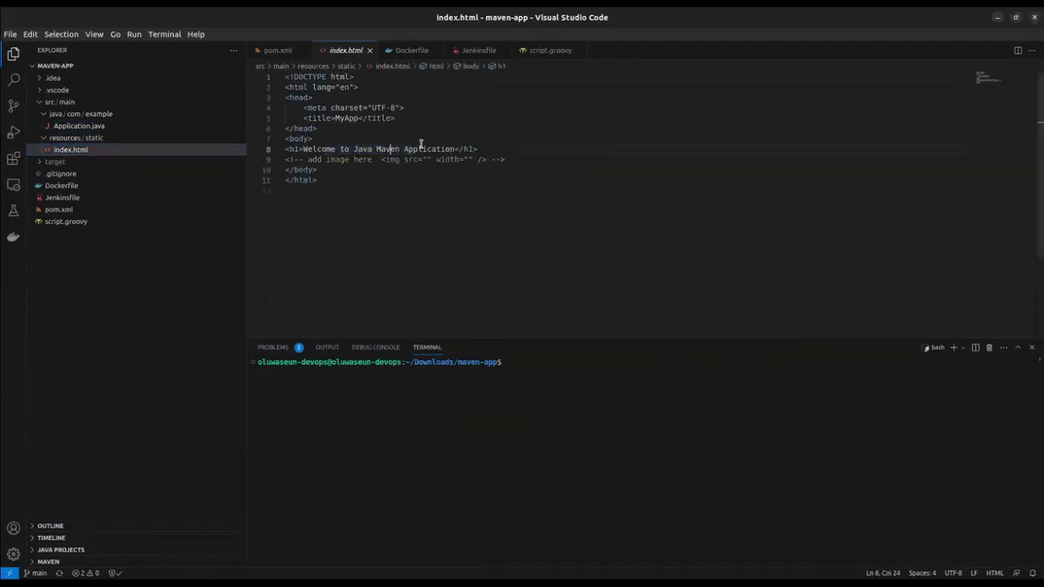
Return to Application.java and collapse the src/main folder in the Explorer
{"action": "left_click", "coordinate": [82, 127]}
{"action": "scroll", "coordinate": [402, 145], "scroll_direction": "down", "scroll_amount": 4}
{"action": "scroll", "coordinate": [402, 145], "scroll_direction": "up", "scroll_amount": 4}
{"action": "left_click", "coordinate": [77, 103]}
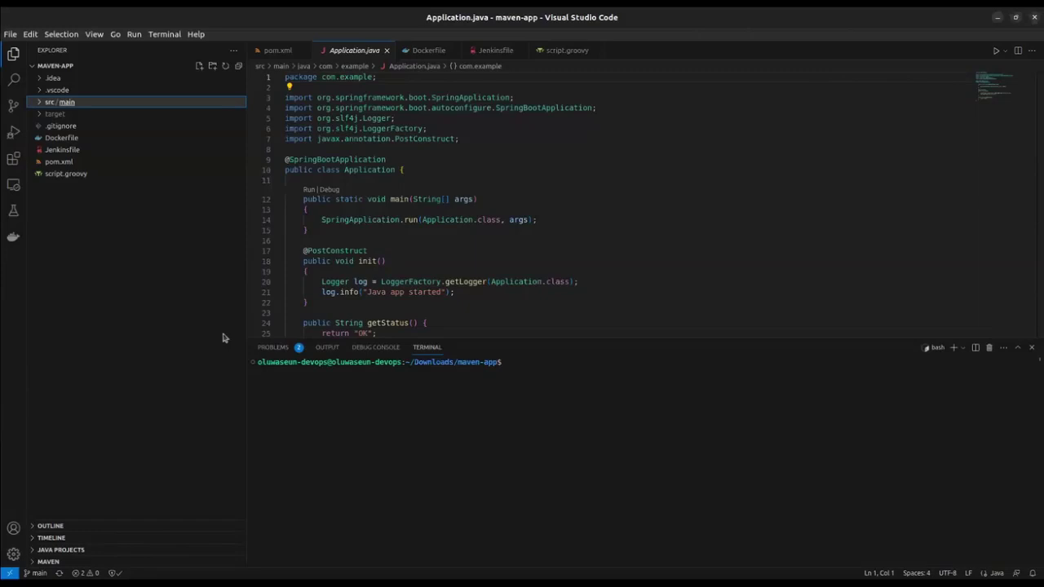
Open pom.xml and review its version 1.1.1-SNAPSHOT and spring-boot-maven-plugin build section
{"action": "left_click", "coordinate": [54, 163]}
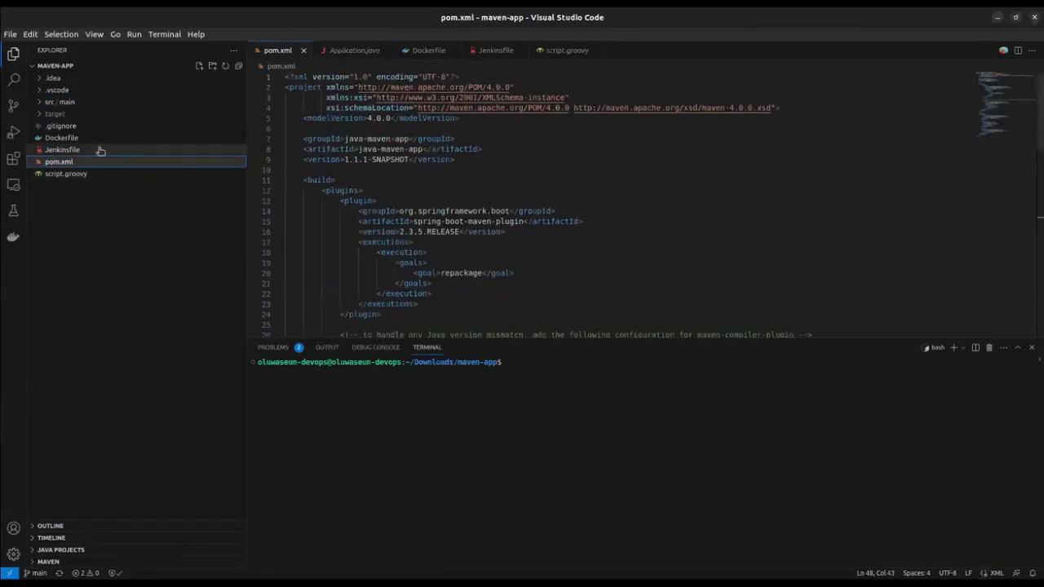
{"action": "scroll", "coordinate": [488, 166], "scroll_direction": "down", "scroll_amount": 1}
{"action": "scroll", "coordinate": [488, 166], "scroll_direction": "up", "scroll_amount": 1}
{"action": "scroll", "coordinate": [375, 143], "scroll_direction": "down", "scroll_amount": 2}
{"action": "scroll", "coordinate": [376, 143], "scroll_direction": "up", "scroll_amount": 2}
{"action": "left_click_drag", "start_coordinate": [341, 190], "coordinate": [391, 234]}
{"action": "left_click", "coordinate": [506, 252]}
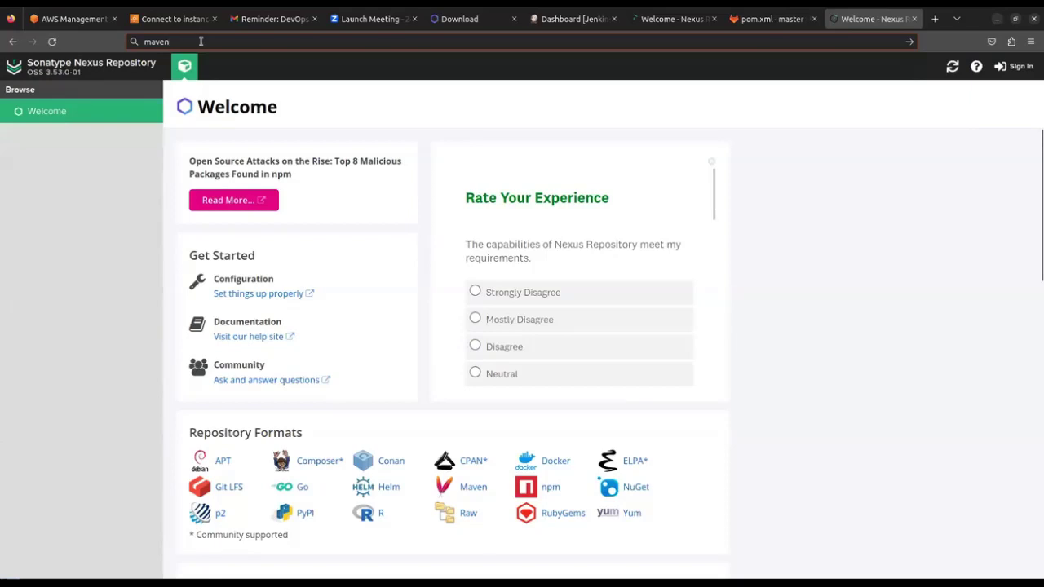
Search Google for 'maven repository' and open the mvnrepository.com result
{"action": "type", "text": "re"}
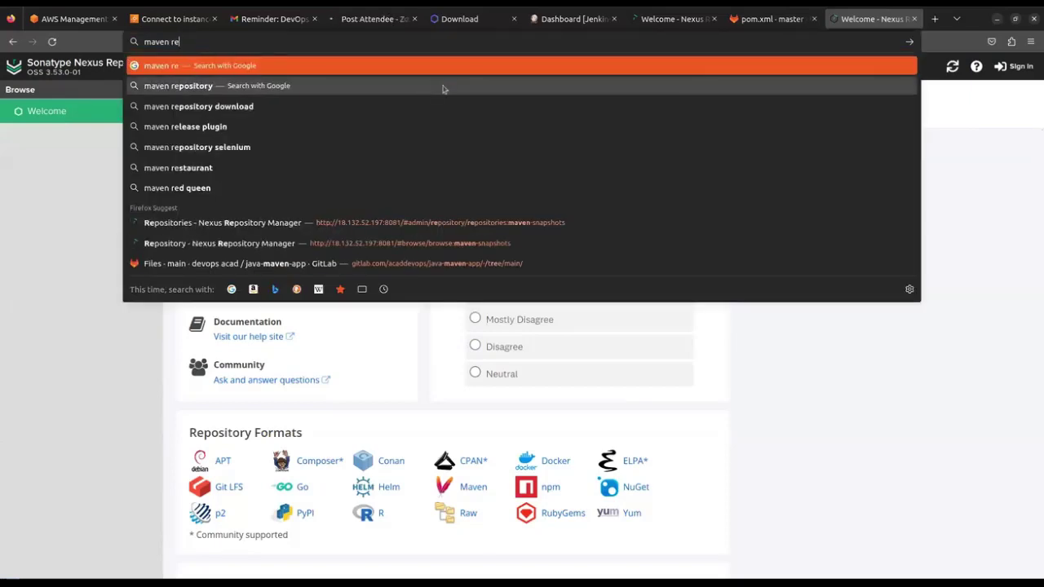
{"action": "type", "text": "pository"}
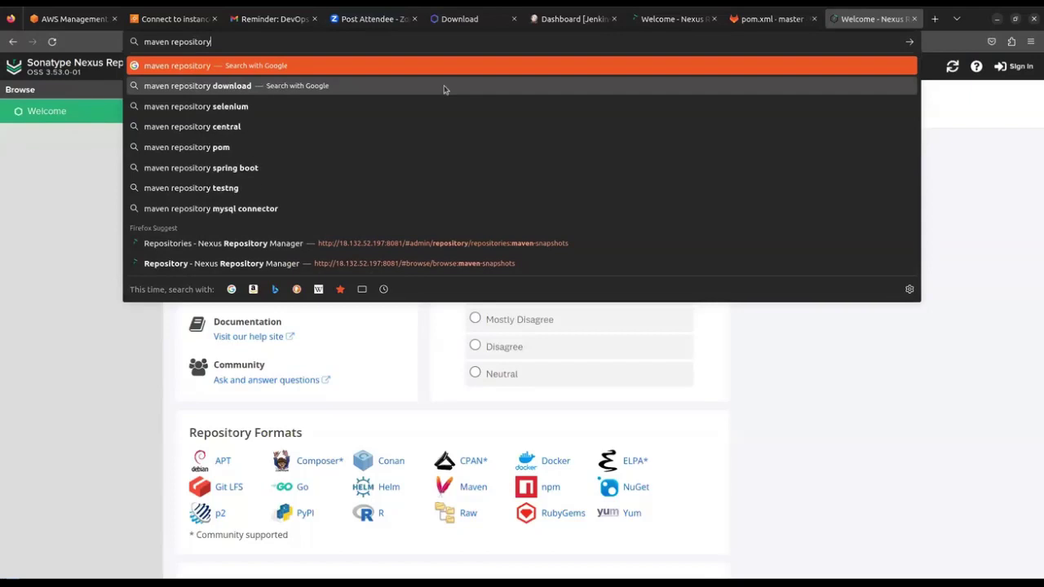
{"action": "key", "text": "Return"}
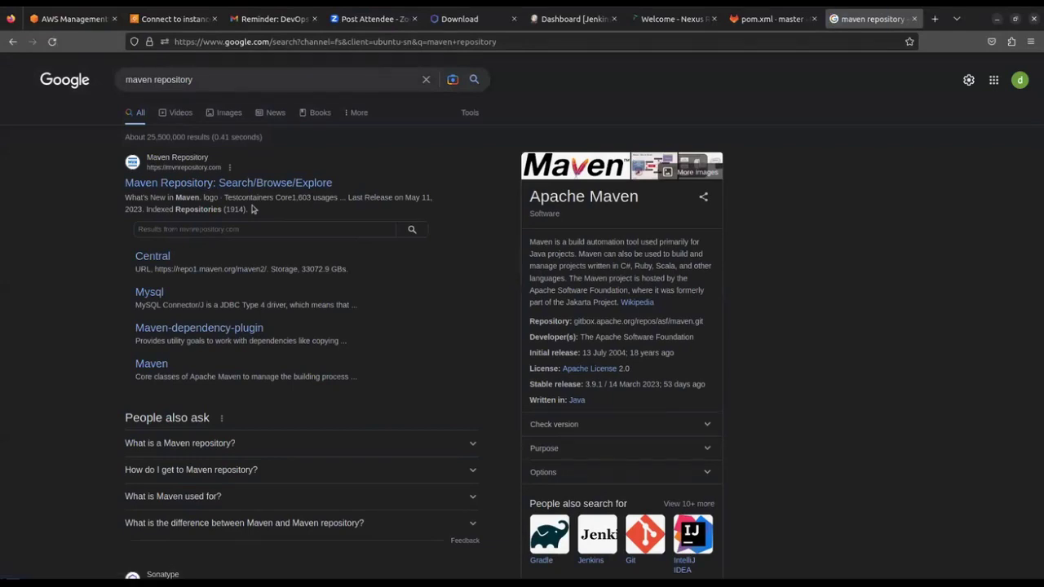
{"action": "left_click", "coordinate": [163, 186]}
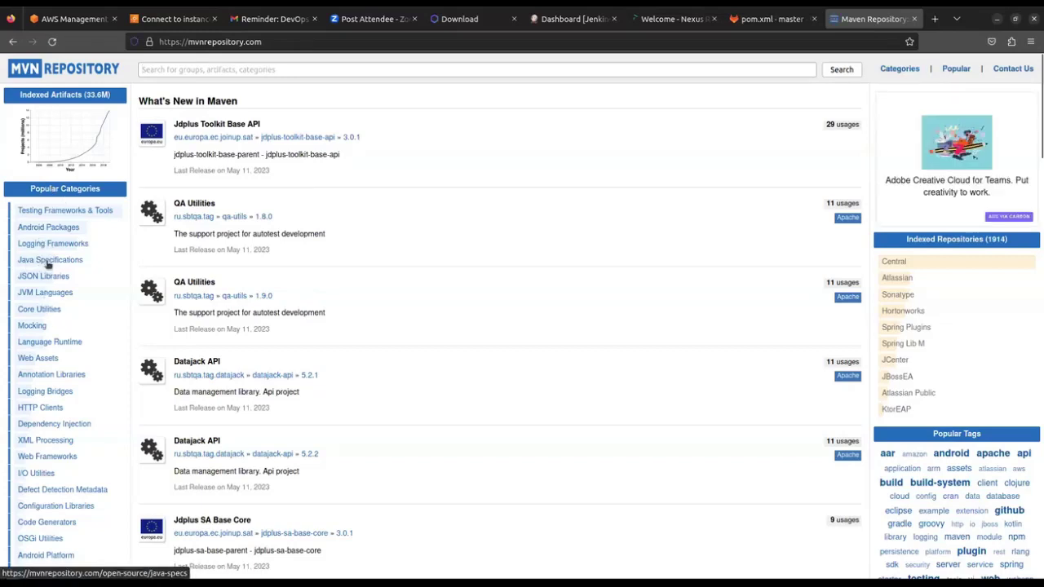
Browse the Java Specifications category list on MVN Repository
{"action": "scroll", "coordinate": [62, 294], "scroll_direction": "down", "scroll_amount": 3}
{"action": "scroll", "coordinate": [65, 325], "scroll_direction": "up", "scroll_amount": 2}
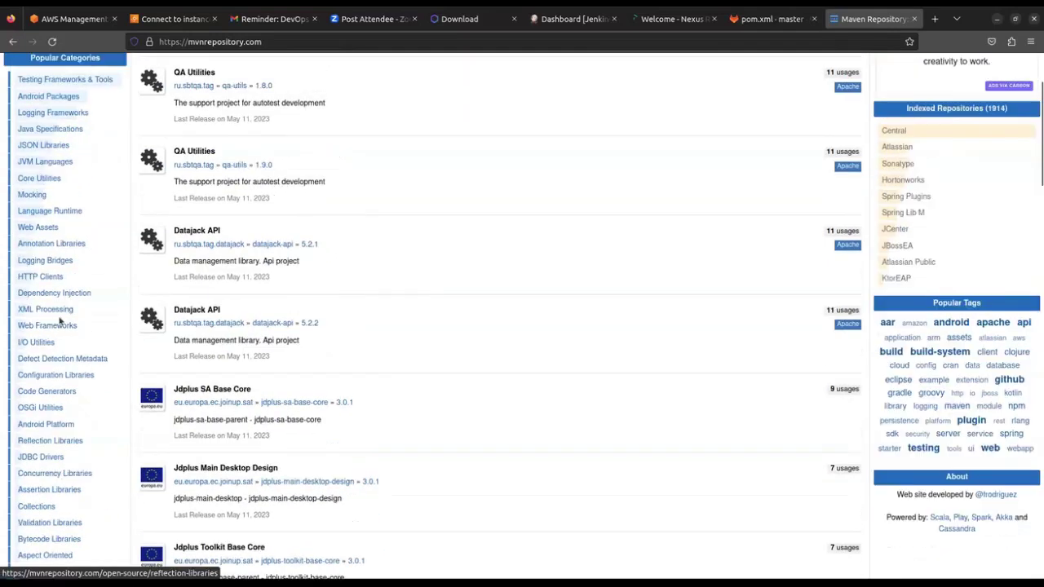
{"action": "scroll", "coordinate": [53, 345], "scroll_direction": "down", "scroll_amount": 2}
{"action": "scroll", "coordinate": [53, 345], "scroll_direction": "up", "scroll_amount": 3}
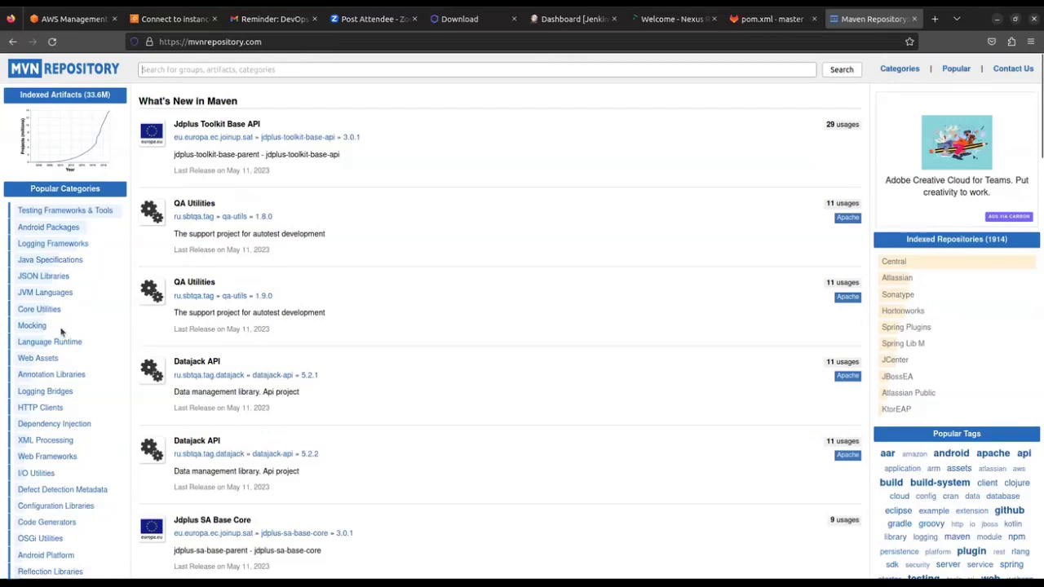
{"action": "left_click", "coordinate": [33, 262]}
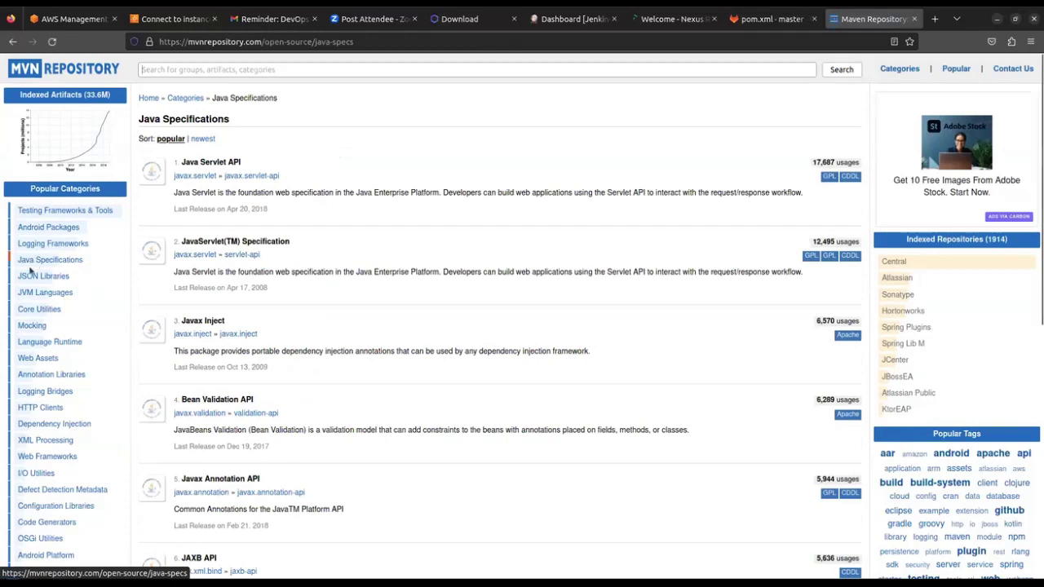
{"action": "scroll", "coordinate": [302, 310], "scroll_direction": "down", "scroll_amount": 5}
{"action": "scroll", "coordinate": [314, 335], "scroll_direction": "up", "scroll_amount": 3}
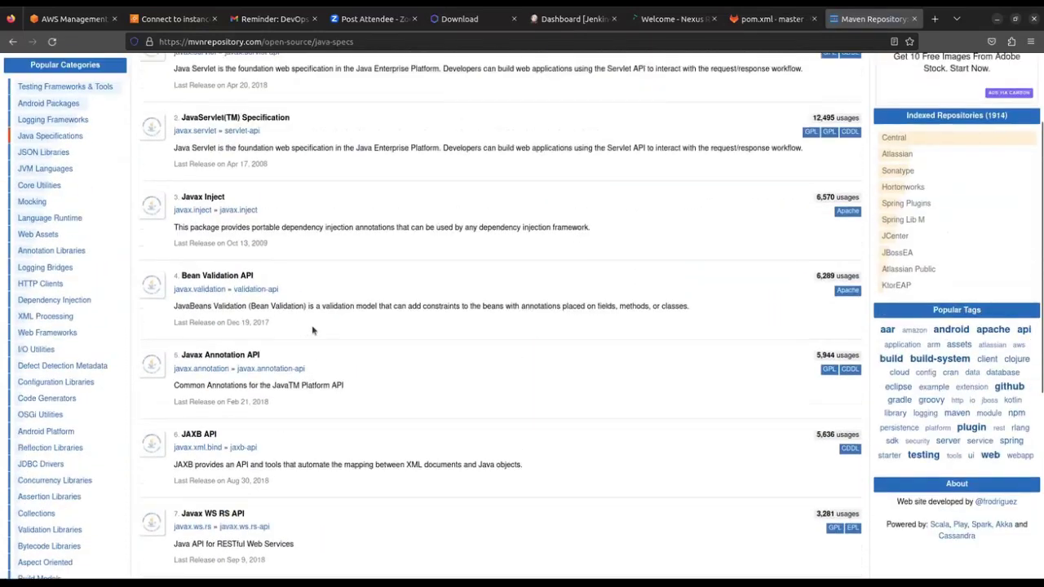
{"action": "scroll", "coordinate": [315, 327], "scroll_direction": "down", "scroll_amount": 3}
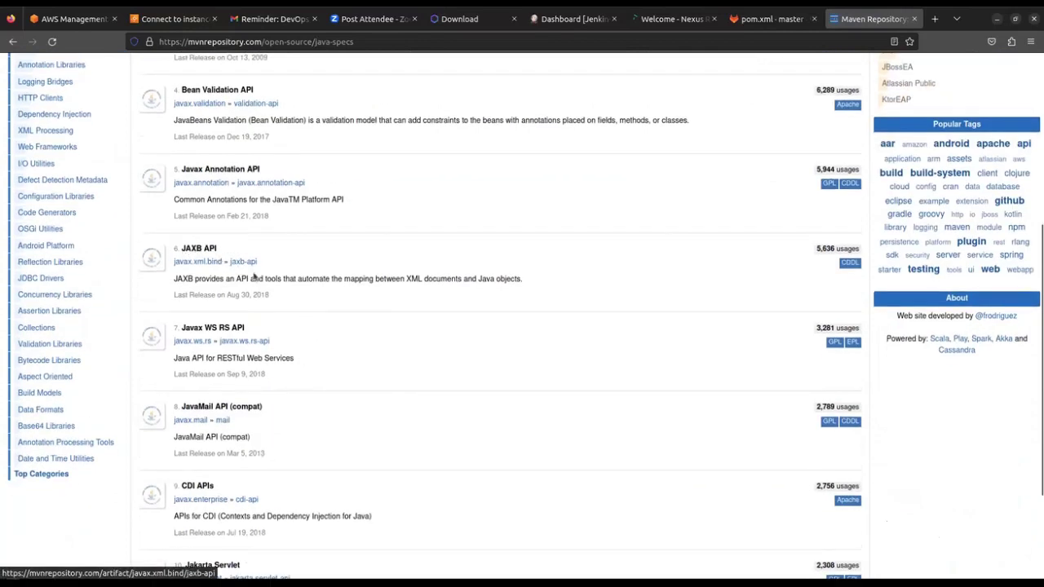
{"action": "scroll", "coordinate": [343, 309], "scroll_direction": "down", "scroll_amount": 3}
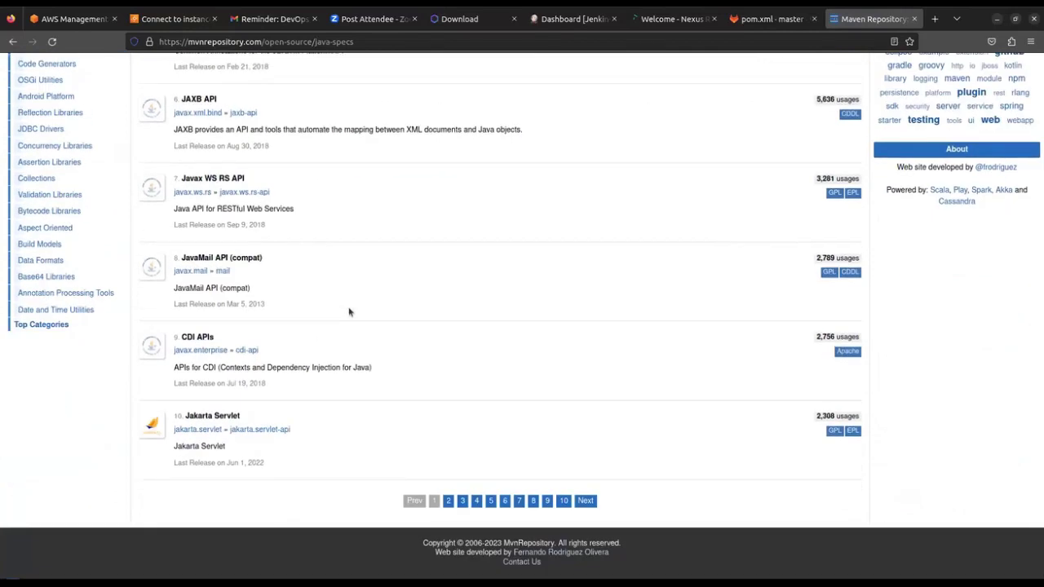
{"action": "scroll", "coordinate": [348, 310], "scroll_direction": "up", "scroll_amount": 8}
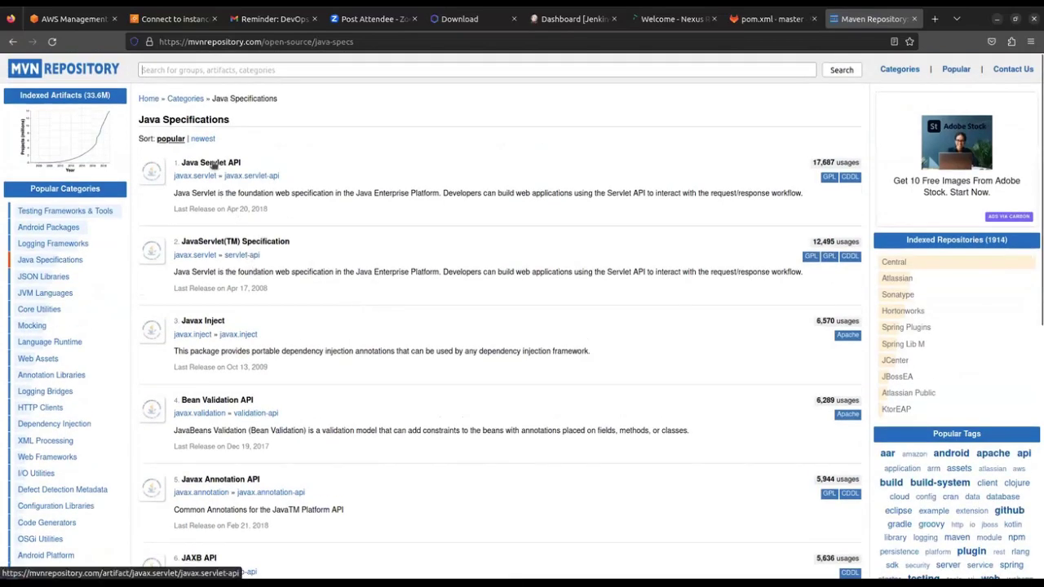
Browse the Testing Frameworks & Tools list, then return to VS Code's pom.xml
{"action": "left_click", "coordinate": [55, 214]}
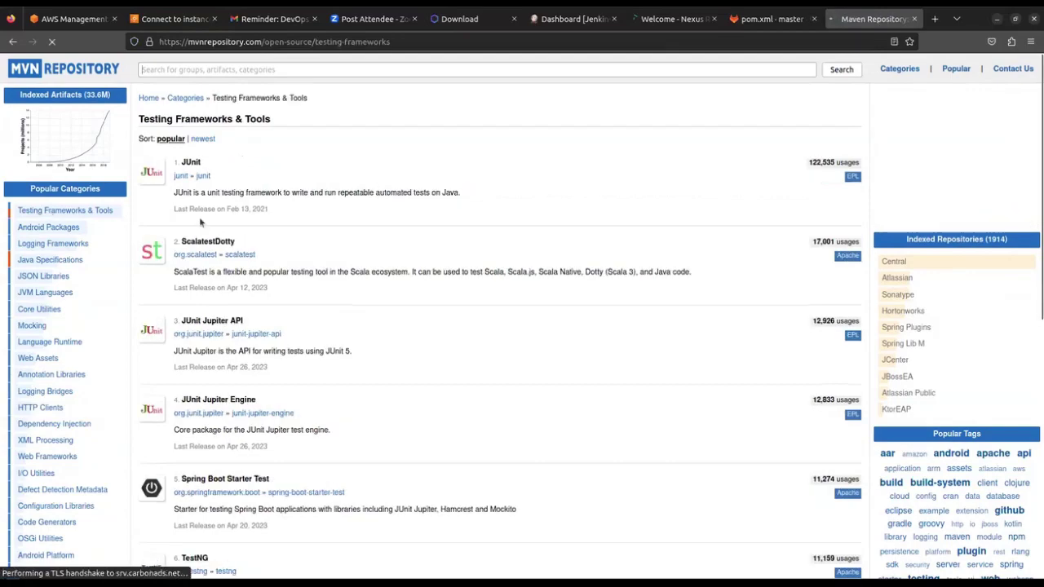
{"action": "scroll", "coordinate": [307, 232], "scroll_direction": "down", "scroll_amount": 3}
{"action": "scroll", "coordinate": [229, 254], "scroll_direction": "down", "scroll_amount": 5}
{"action": "scroll", "coordinate": [240, 263], "scroll_direction": "down", "scroll_amount": 2}
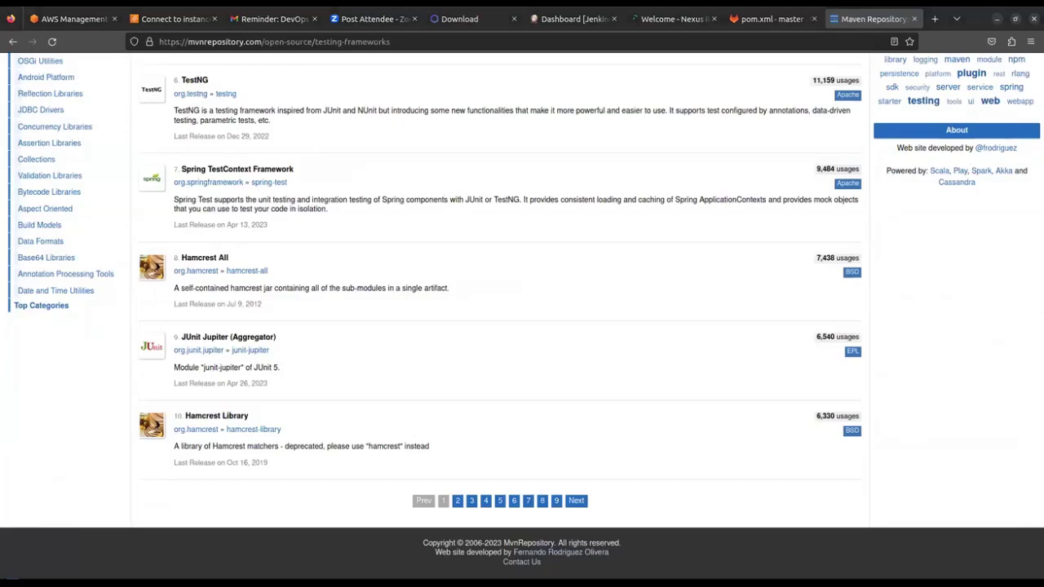
{"action": "key", "text": "alt+Tab"}
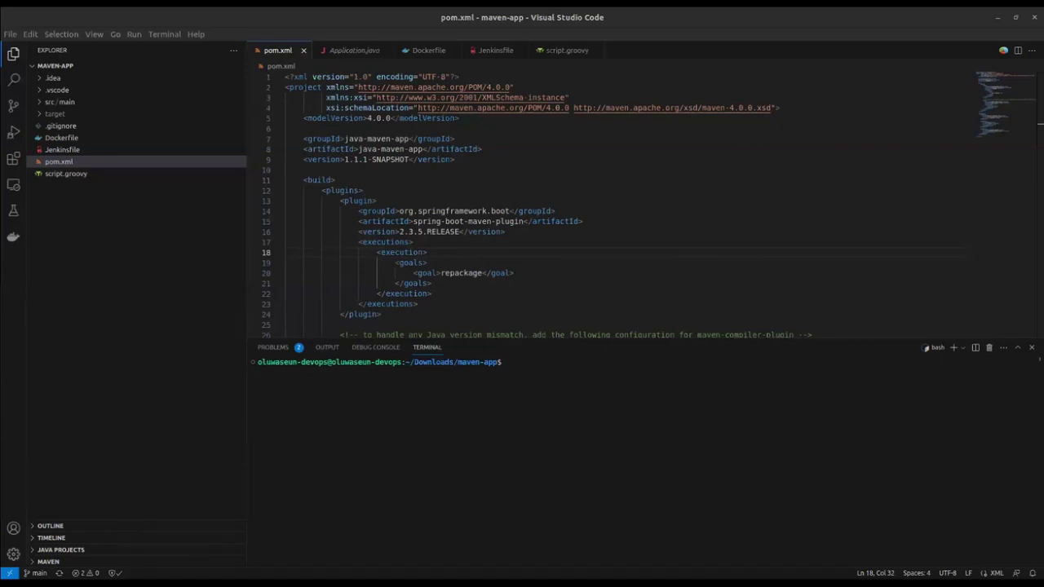
{"action": "left_click", "coordinate": [519, 399]}
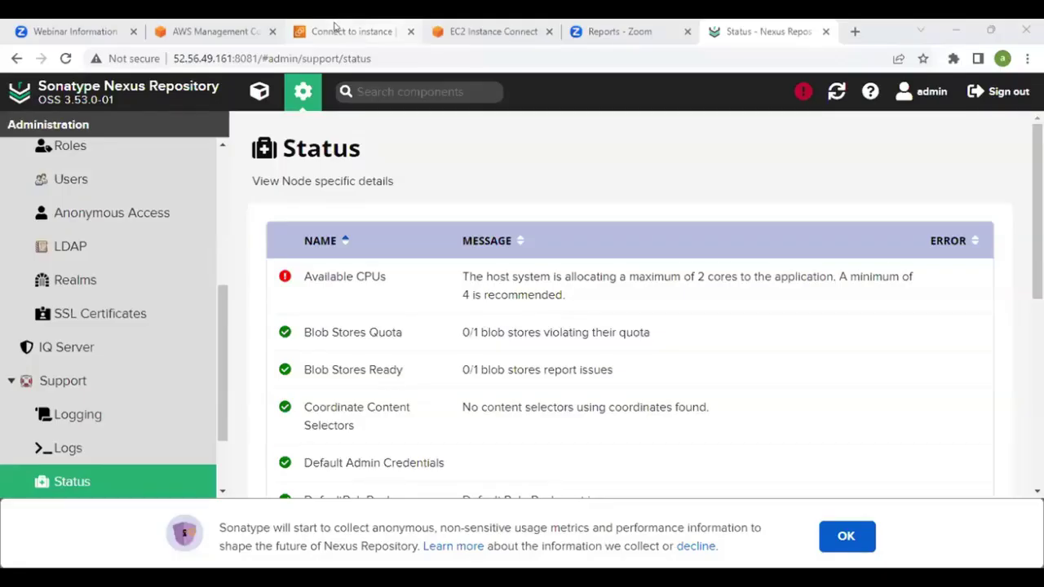
Bring up the Nexus server's EC2 Instance Connect terminal session
{"action": "left_click", "coordinate": [334, 29]}
{"action": "left_click", "coordinate": [202, 33]}
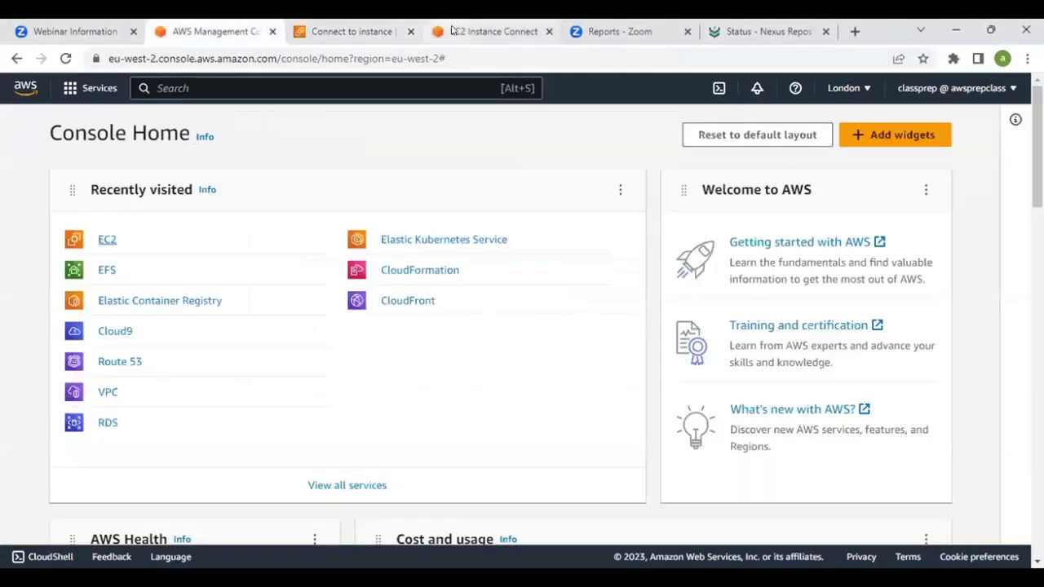
{"action": "left_click", "coordinate": [451, 30]}
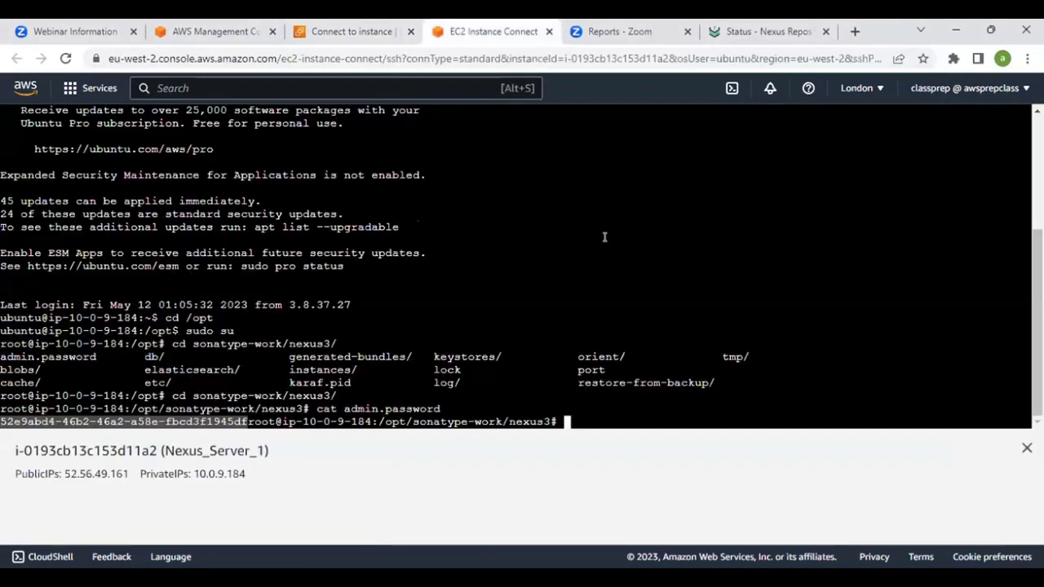
{"action": "key", "text": "Return"}
{"action": "key", "text": "Return"}
{"action": "key", "text": "Return"}
{"action": "key", "text": "Return"}
Change to the root directory with cd / and run mvn to check for Maven
{"action": "type", "text": "cd/"}
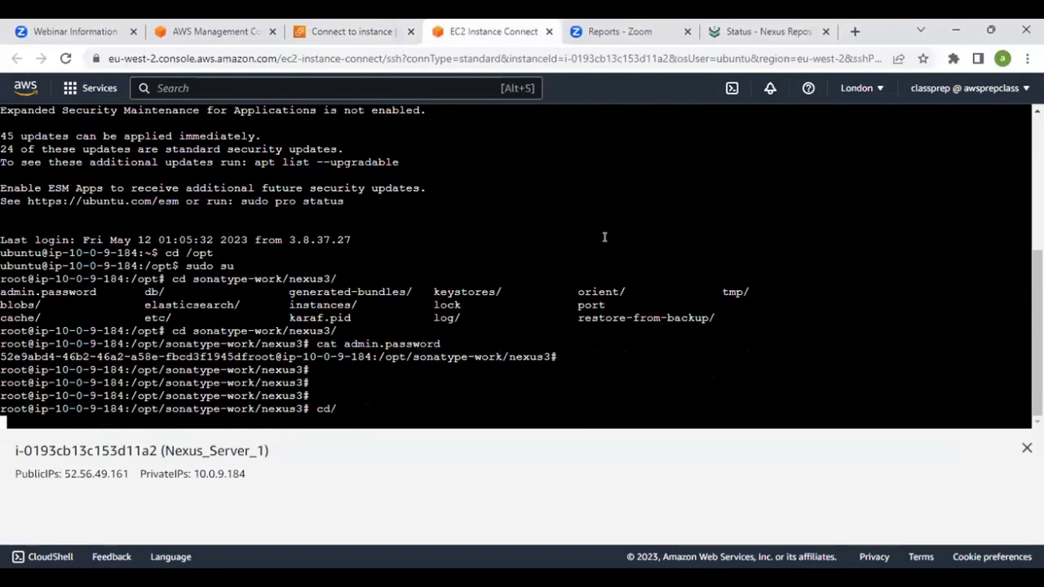
{"action": "key", "text": "Return"}
{"action": "type", "text": "cd /"}
{"action": "key", "text": "Return"}
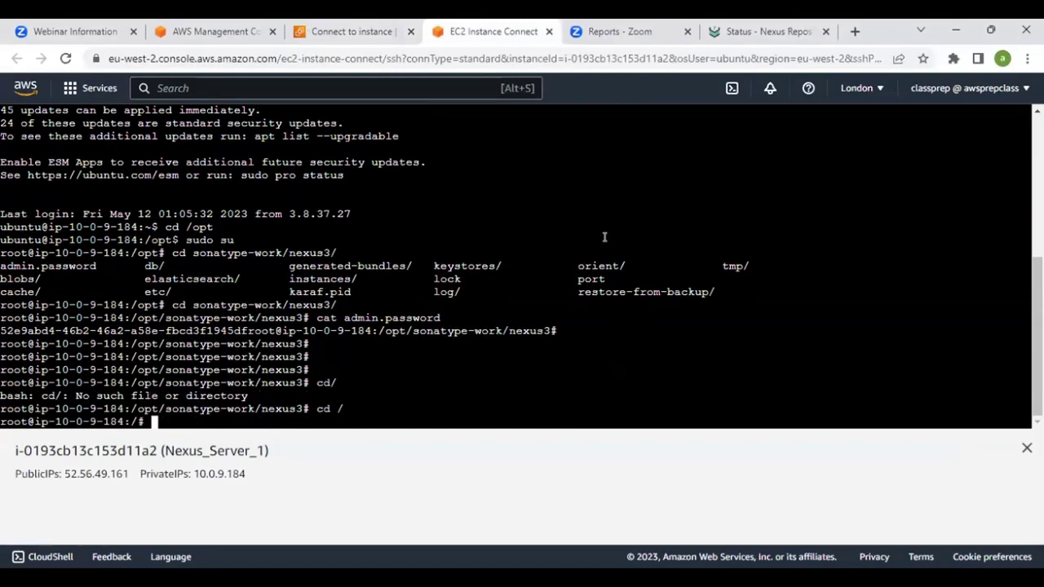
{"action": "type", "text": "mvn"}
{"action": "key", "text": "Return"}
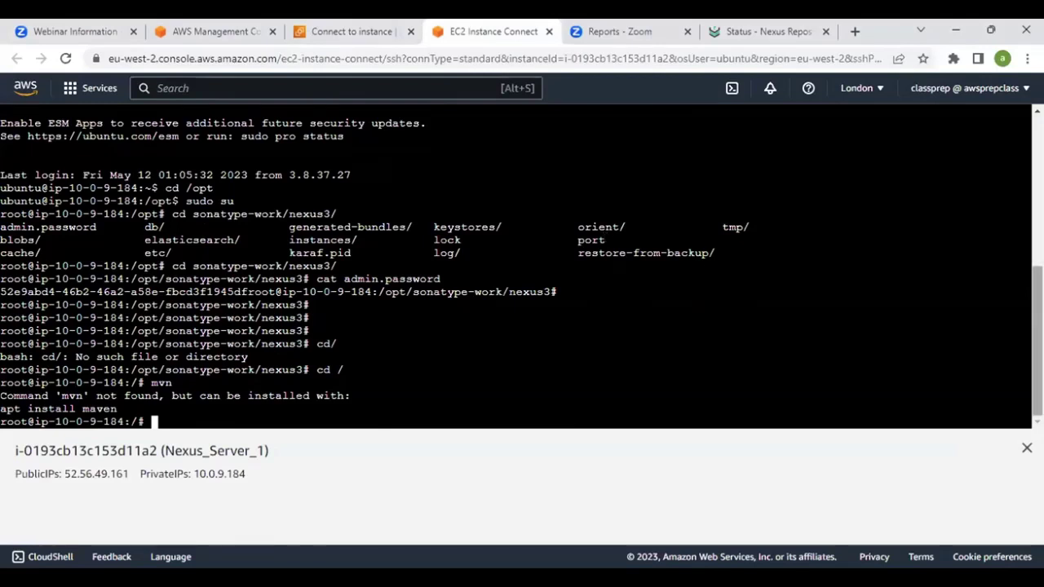
Install Maven via apt install -y maven and confirm version 3.6.3 at /usr/share/maven
{"action": "type", "text": "apt instal"}
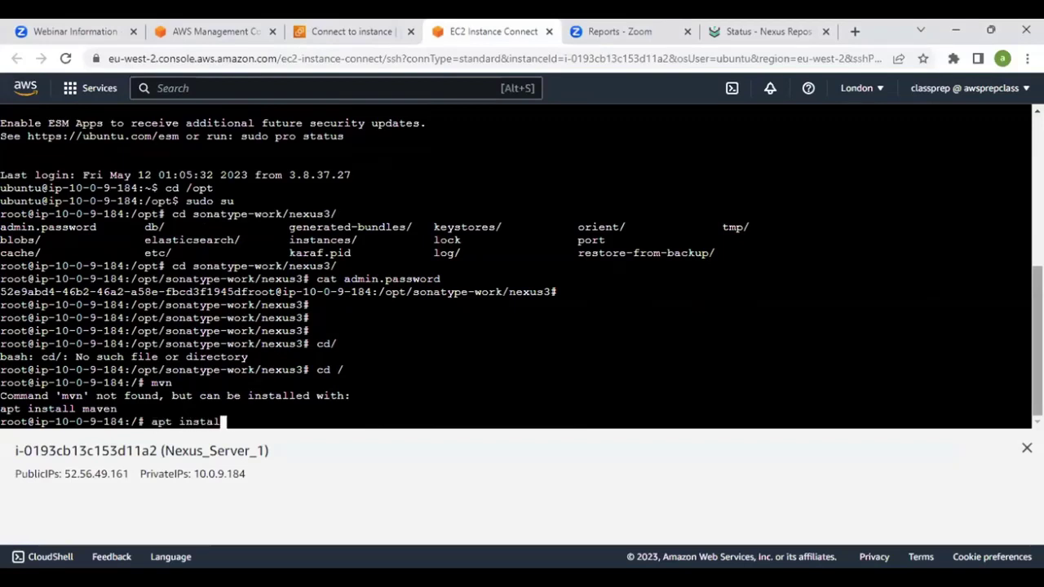
{"action": "type", "text": "l -y maven"}
{"action": "key", "text": "Return"}
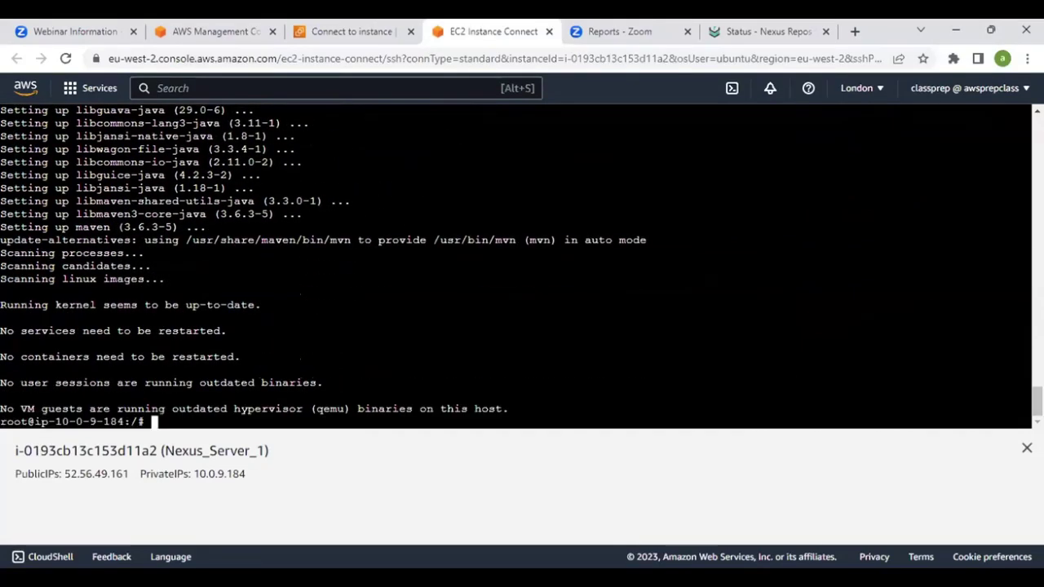
{"action": "type", "text": "mvn --version"}
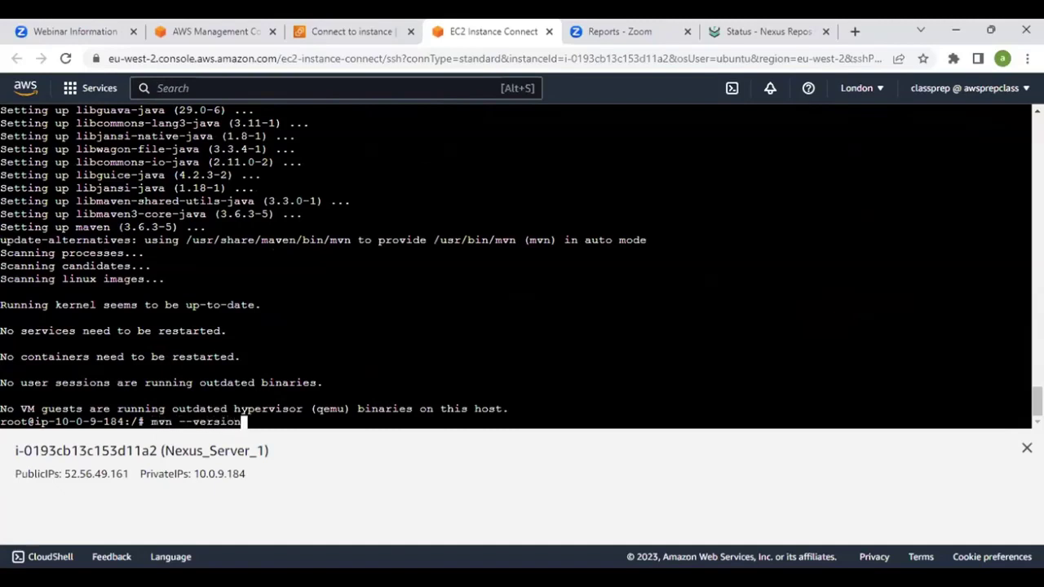
{"action": "key", "text": "Return"}
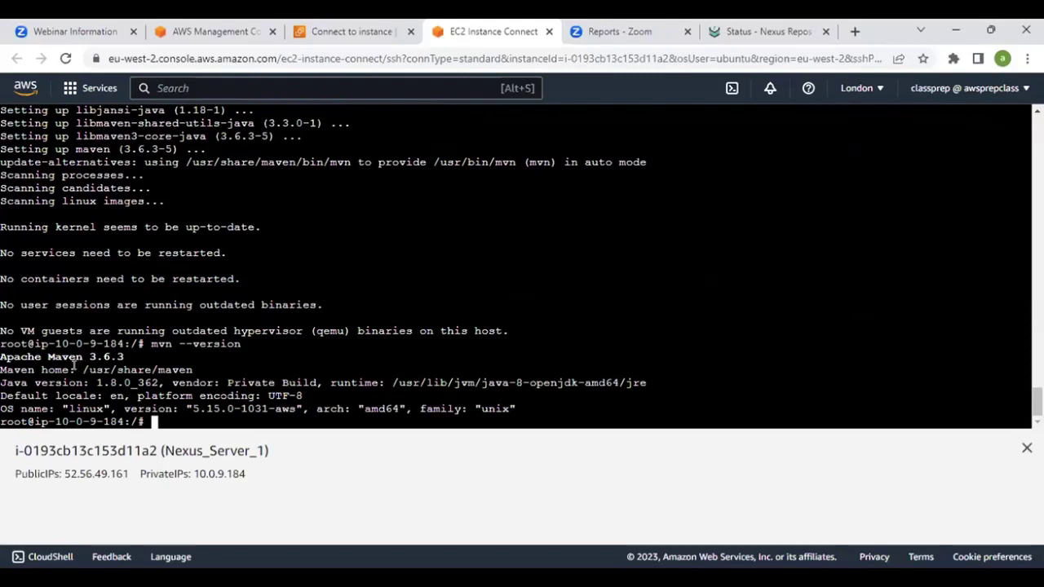
{"action": "left_click_drag", "start_coordinate": [83, 369], "coordinate": [190, 369]}
Expand and collapse the src/main folder in the VS Code Explorer
{"action": "left_click", "coordinate": [108, 366]}
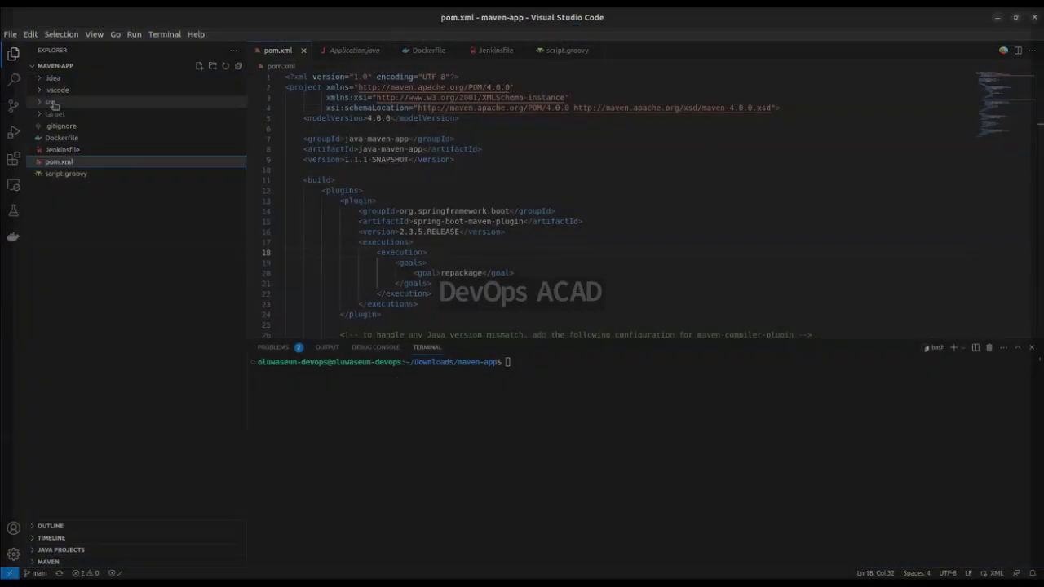
{"action": "left_click", "coordinate": [65, 102]}
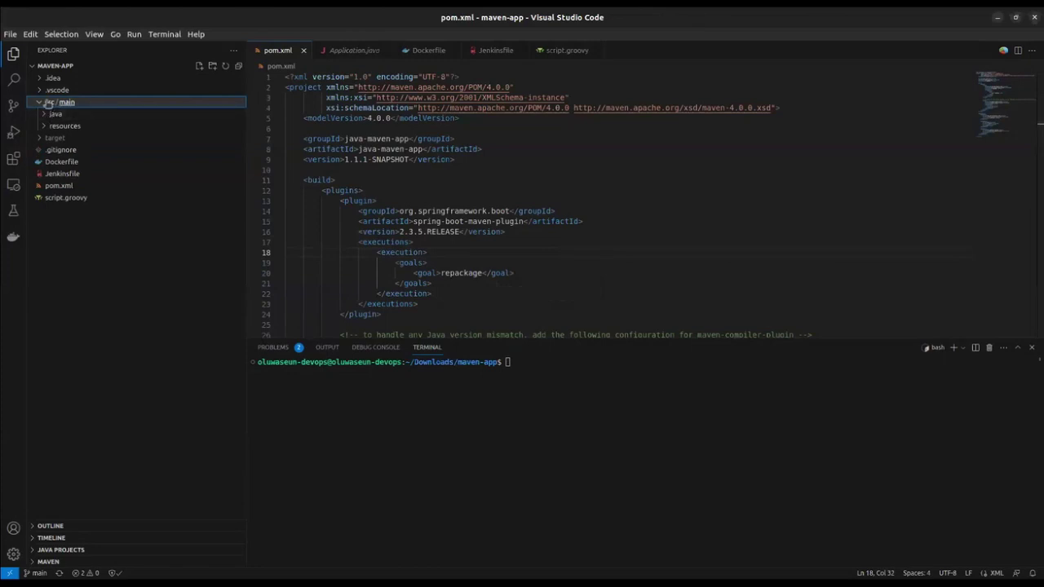
{"action": "left_click", "coordinate": [42, 105]}
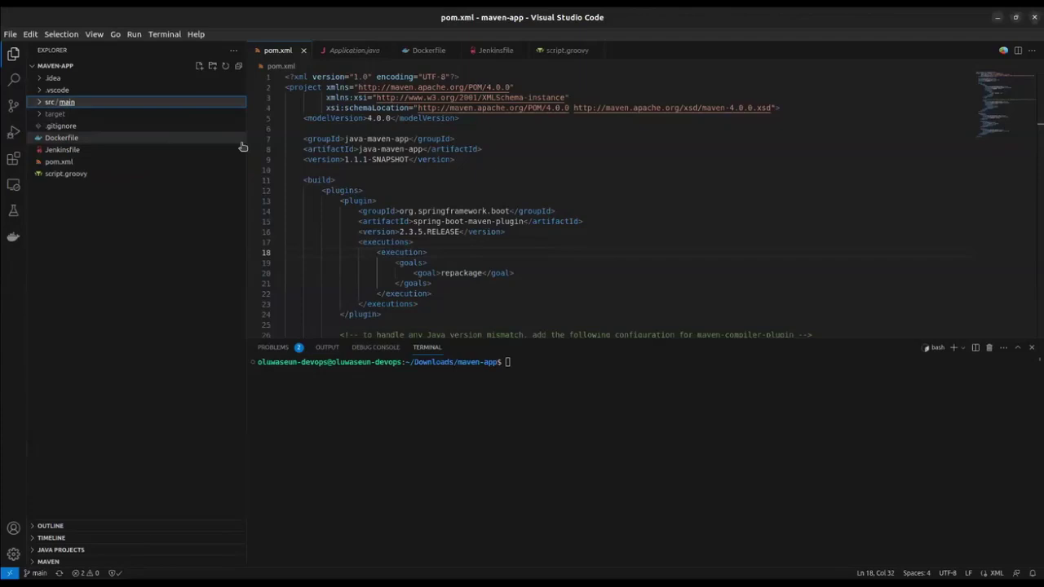
Switch the terminal to a root shell with sudo su and type mvn package
{"action": "left_click", "coordinate": [572, 390]}
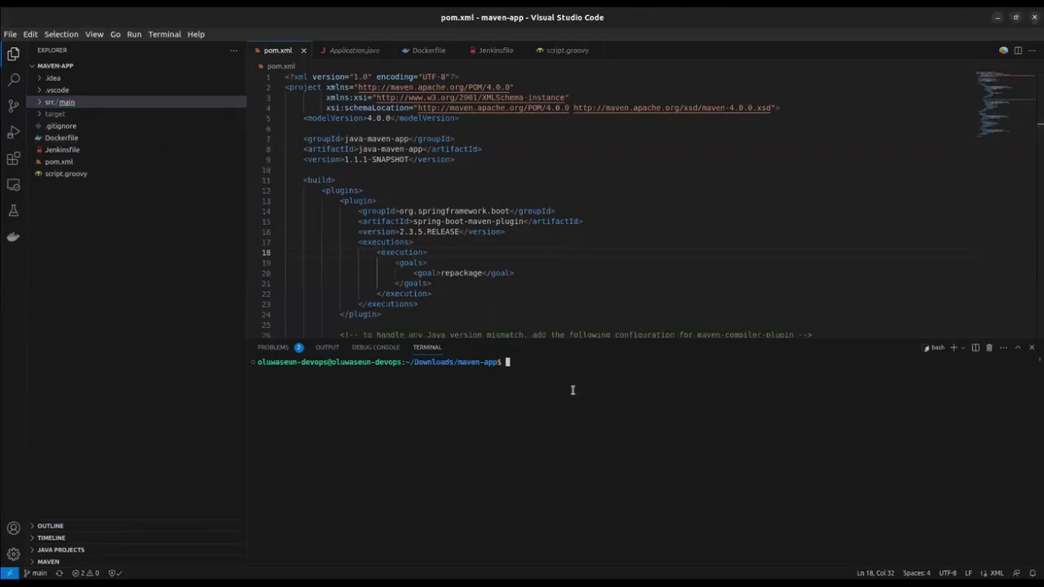
{"action": "type", "text": "sudo su"}
{"action": "key", "text": "Return"}
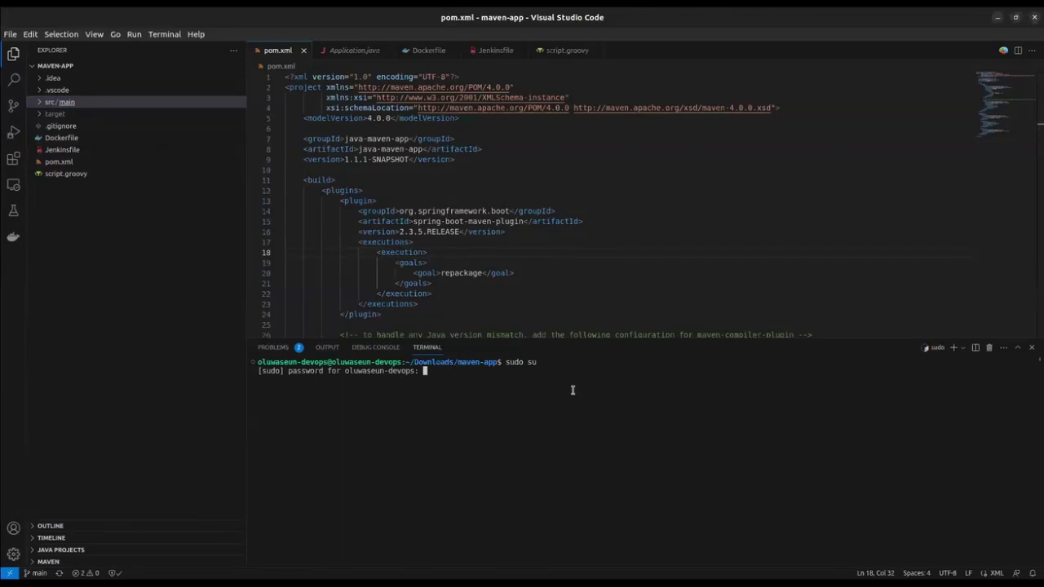
{"action": "key", "text": "Return"}
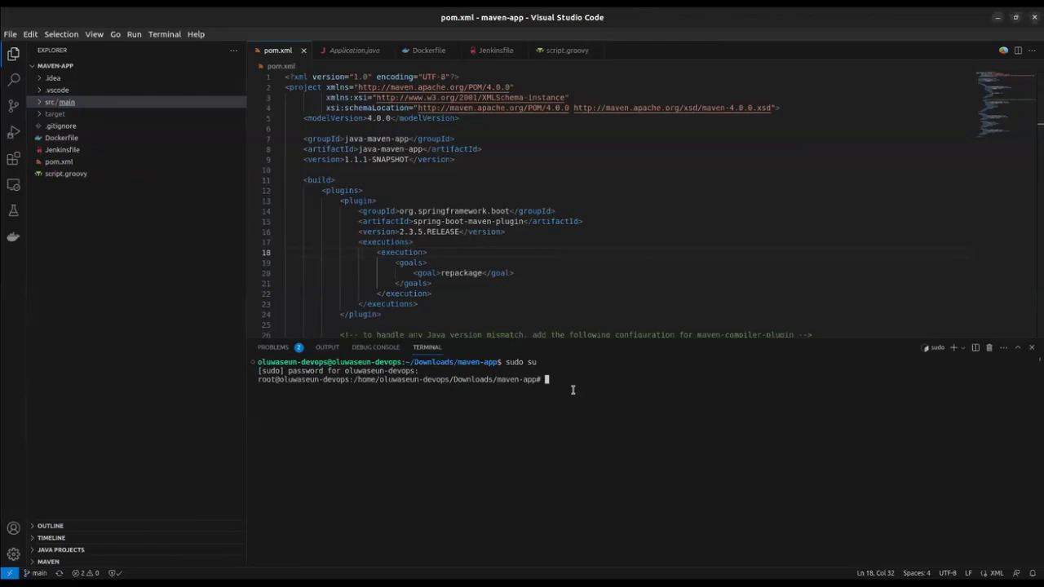
{"action": "type", "text": "mvn package"}
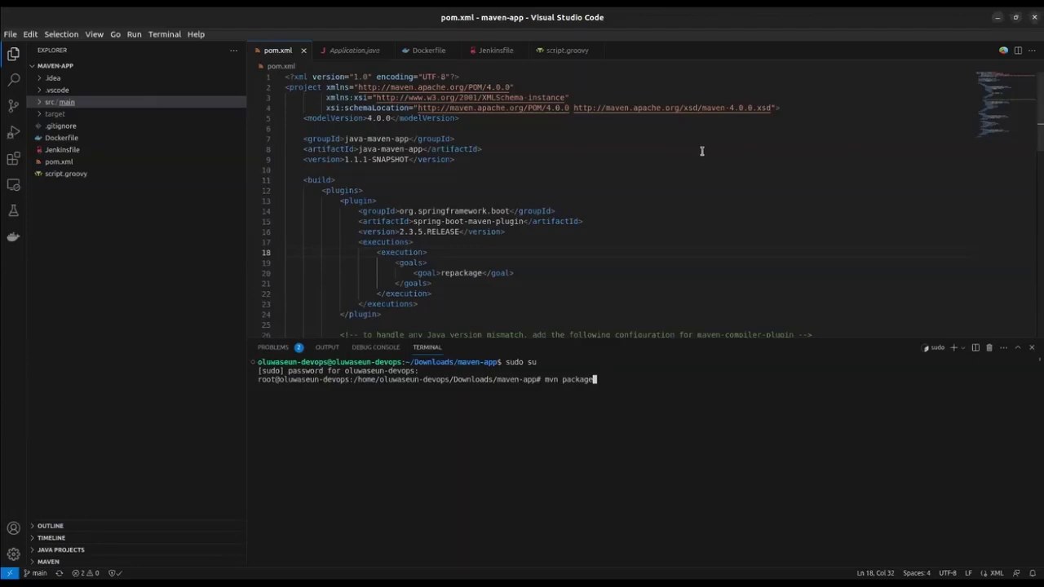
Run mvn package and review the build log ending in BUILD SUCCESS
{"action": "key", "text": "Return"}
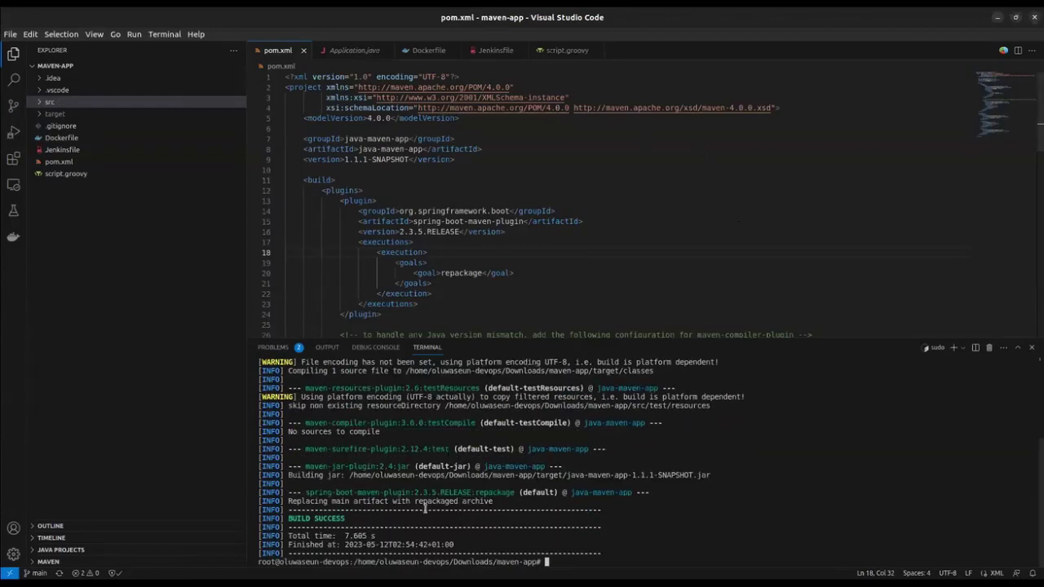
{"action": "scroll", "coordinate": [438, 480], "scroll_direction": "up", "scroll_amount": 3}
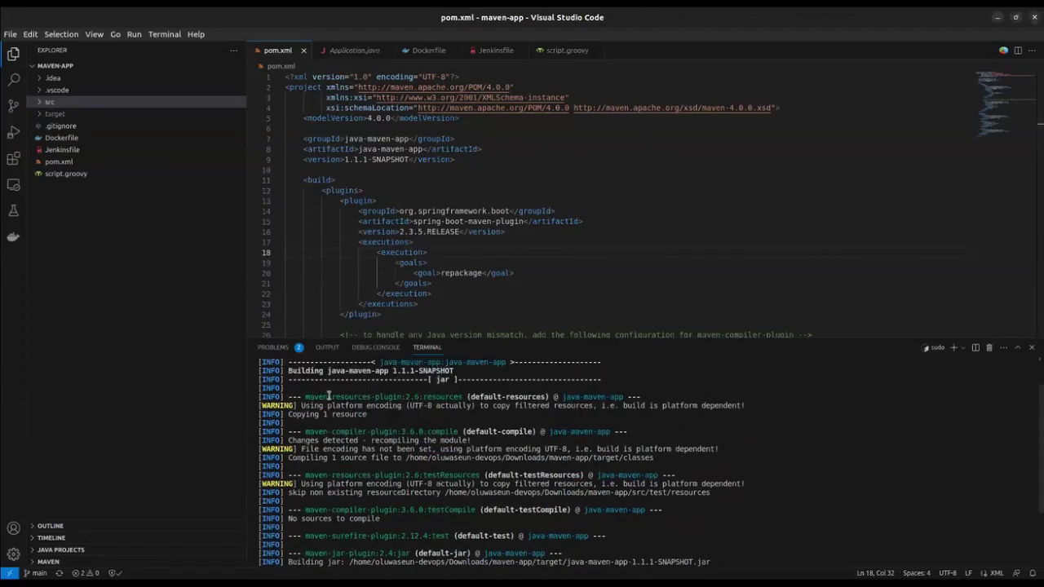
{"action": "scroll", "coordinate": [411, 448], "scroll_direction": "up", "scroll_amount": 2}
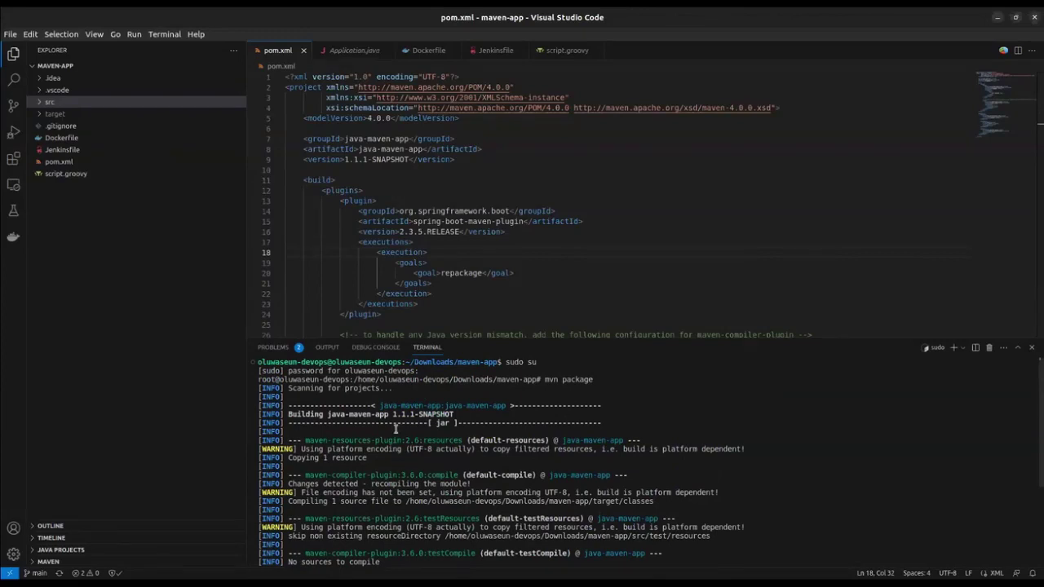
{"action": "scroll", "coordinate": [396, 430], "scroll_direction": "down", "scroll_amount": 1}
{"action": "left_click_drag", "start_coordinate": [349, 414], "coordinate": [408, 441]}
{"action": "left_click", "coordinate": [403, 448]}
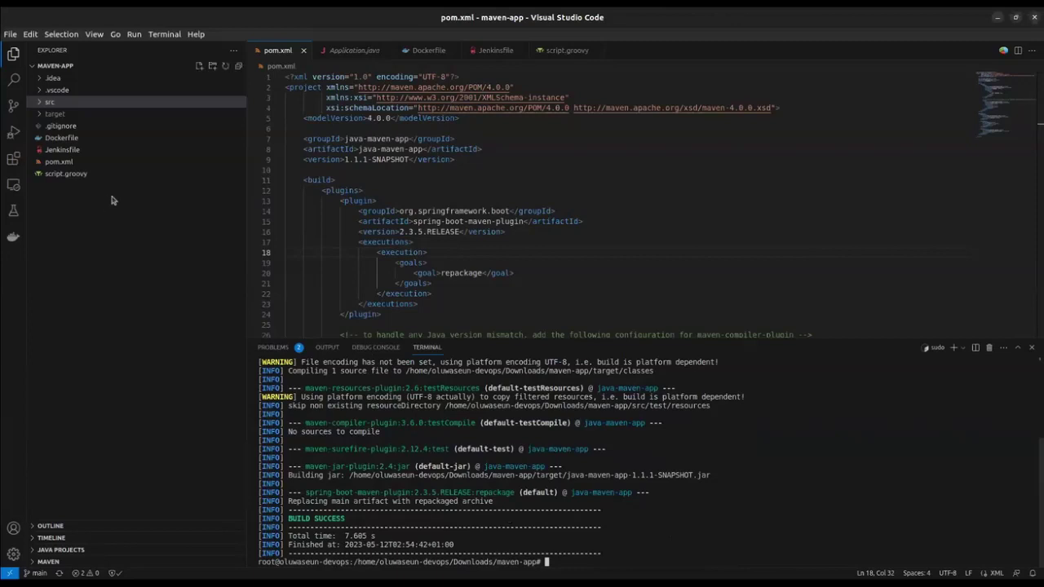
Expand target and preview java-maven-app-1.1.1-SNAPSHOT.jar, then close it, returning to pom.xml
{"action": "left_click", "coordinate": [42, 115]}
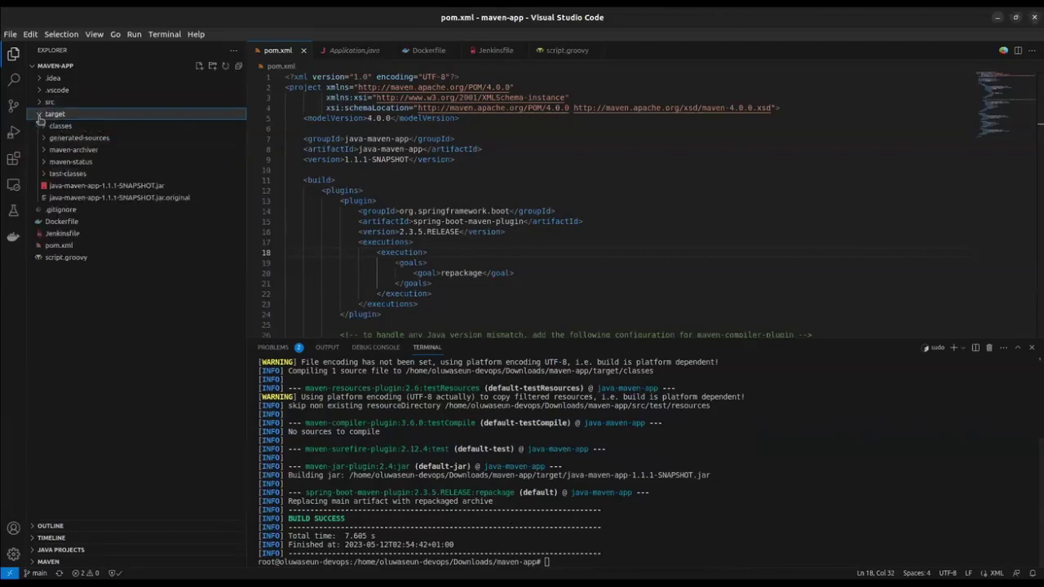
{"action": "left_click", "coordinate": [104, 187]}
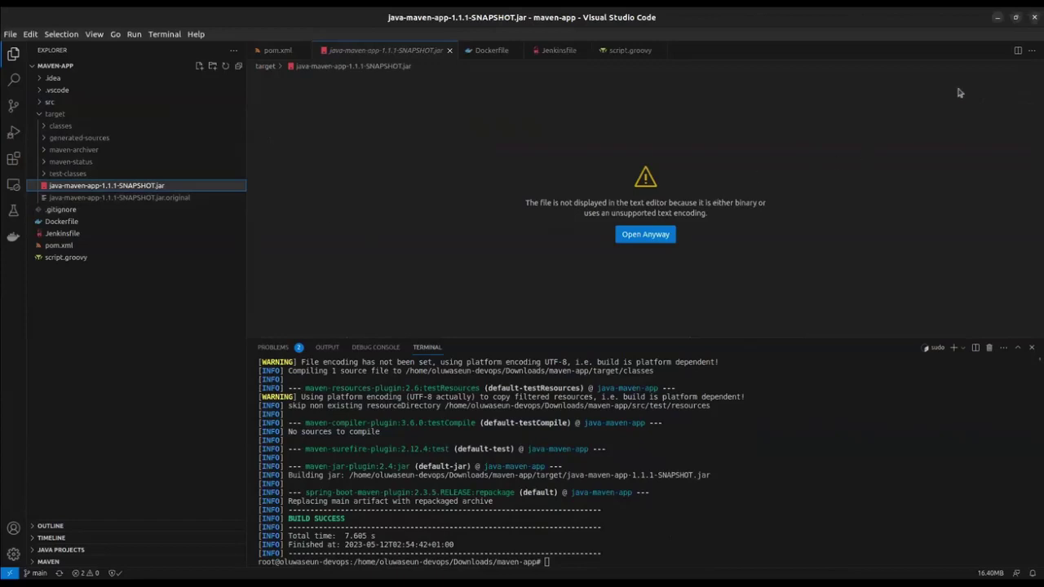
{"action": "left_click", "coordinate": [270, 52]}
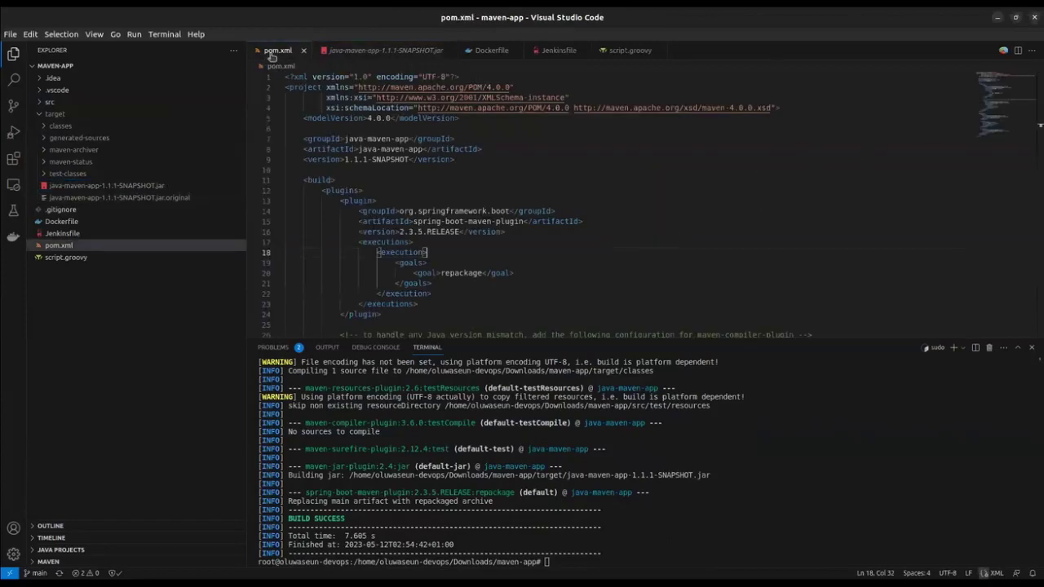
{"action": "left_click", "coordinate": [361, 57]}
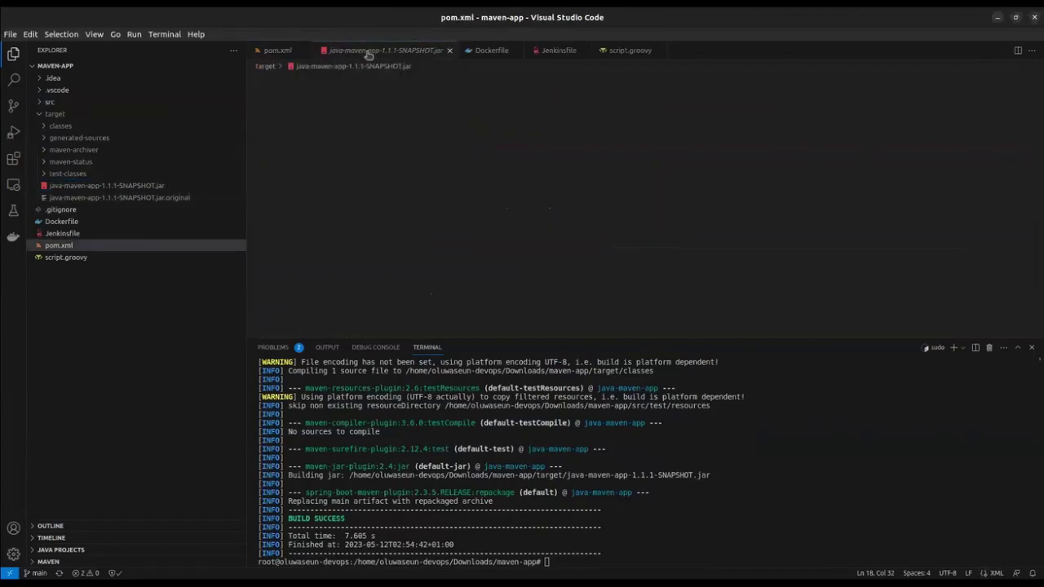
{"action": "left_click", "coordinate": [451, 50]}
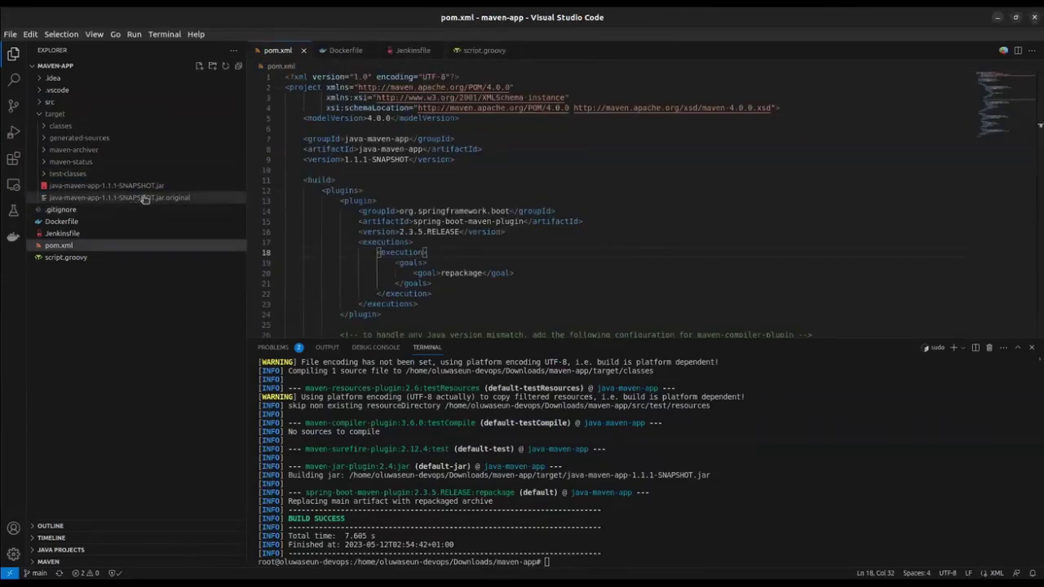
{"action": "left_click", "coordinate": [101, 187]}
{"action": "left_click", "coordinate": [445, 56]}
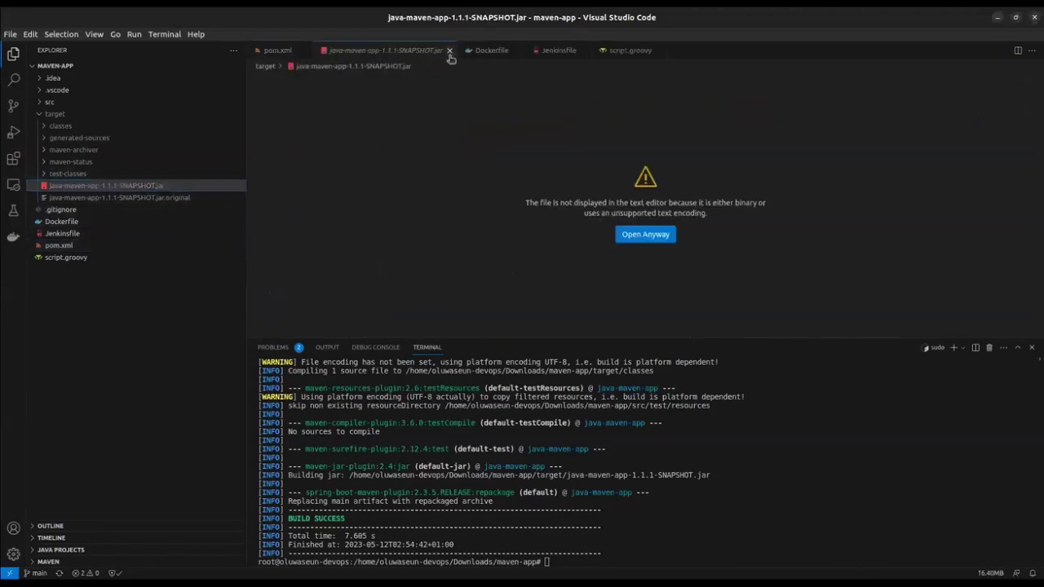
{"action": "left_click", "coordinate": [448, 51]}
{"action": "left_click", "coordinate": [762, 461]}
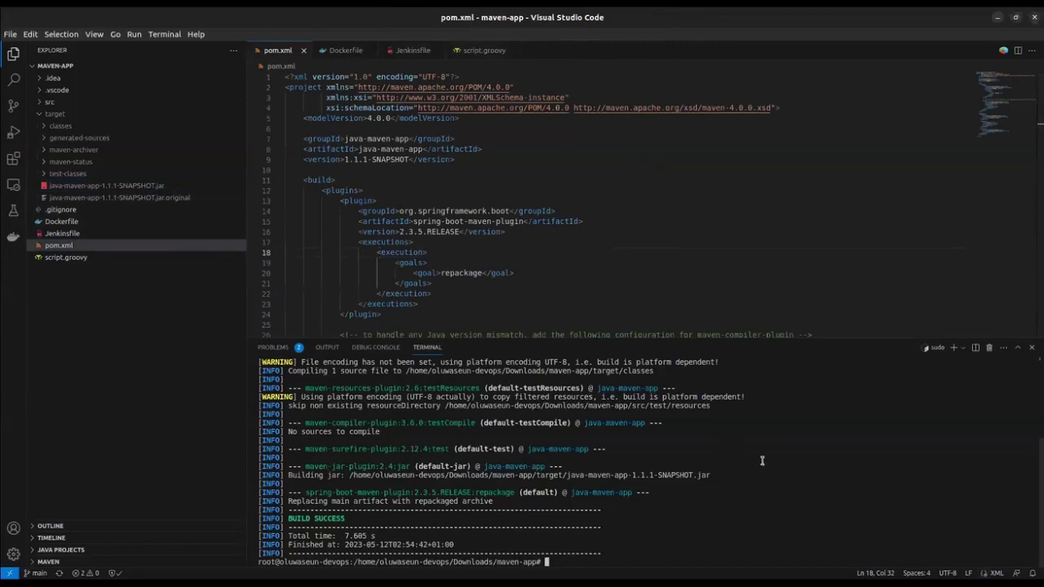
Run the app with java -jar target/java-maven-app-1.1.1-SNAPSHOT.jar
{"action": "type", "text": "jv"}
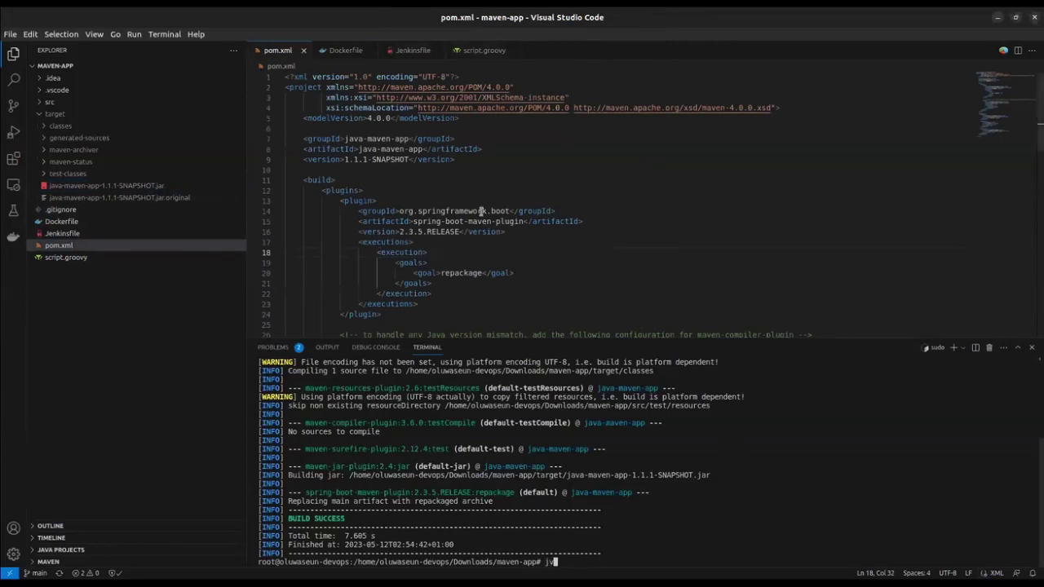
{"action": "key", "text": "BackSpace"}
{"action": "type", "text": "ava -jar target/"}
{"action": "type", "text": "ava"}
{"action": "key", "text": "Tab"}
{"action": "key", "text": "Return"}
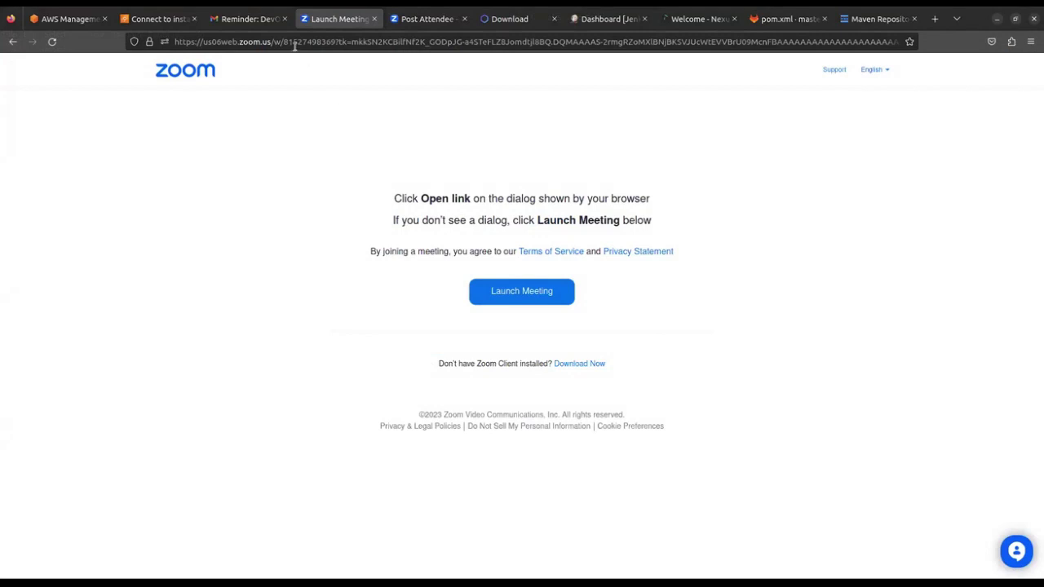
Load localhost:8080 in Firefox to see the Welcome to Java Maven Application page
{"action": "left_click", "coordinate": [293, 42]}
{"action": "key", "text": "BackSpace"}
{"action": "type", "text": "lo"}
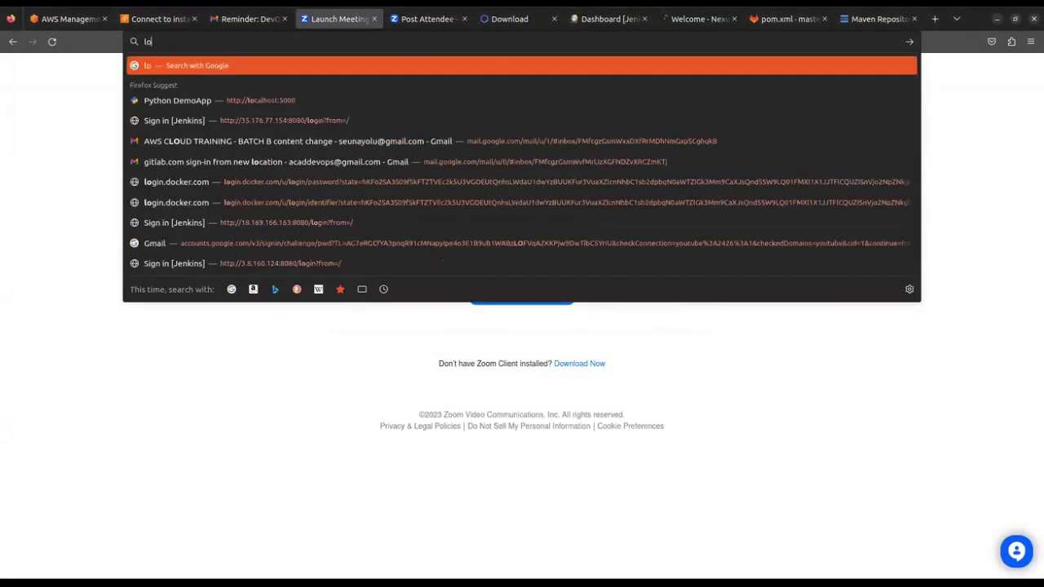
{"action": "type", "text": "calhost"}
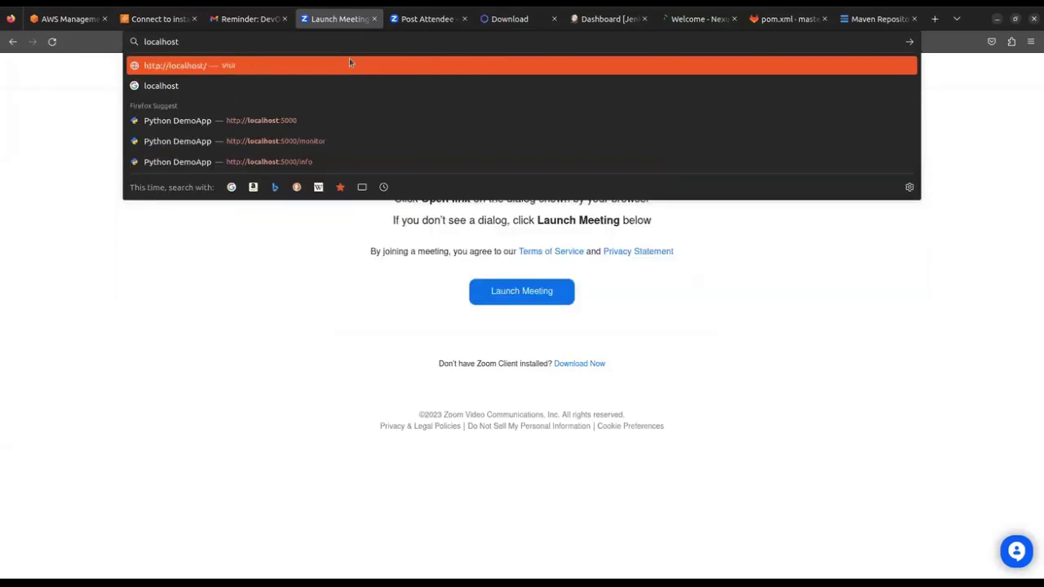
{"action": "type", "text": ":8080"}
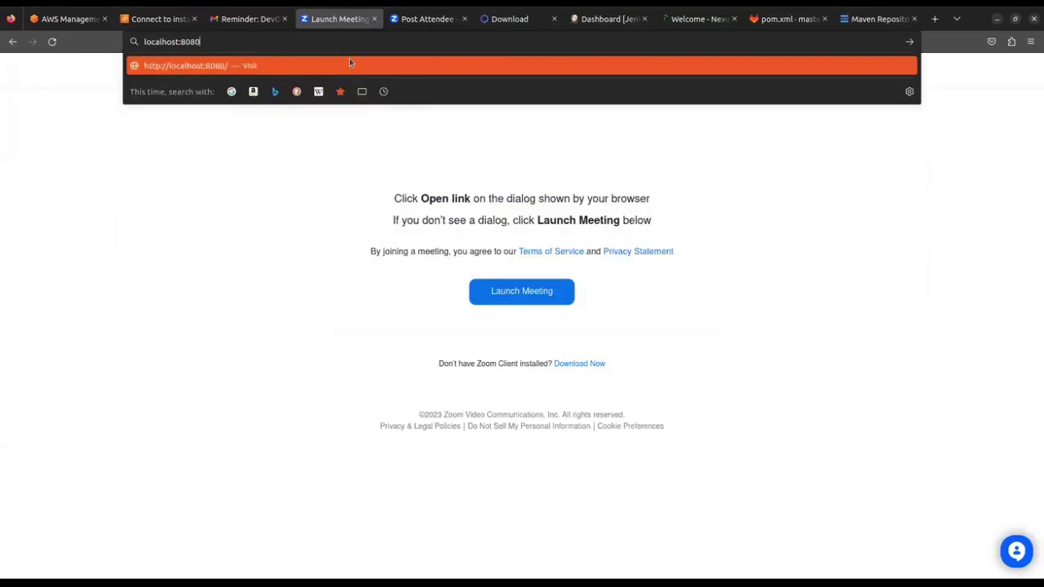
{"action": "key", "text": "Return"}
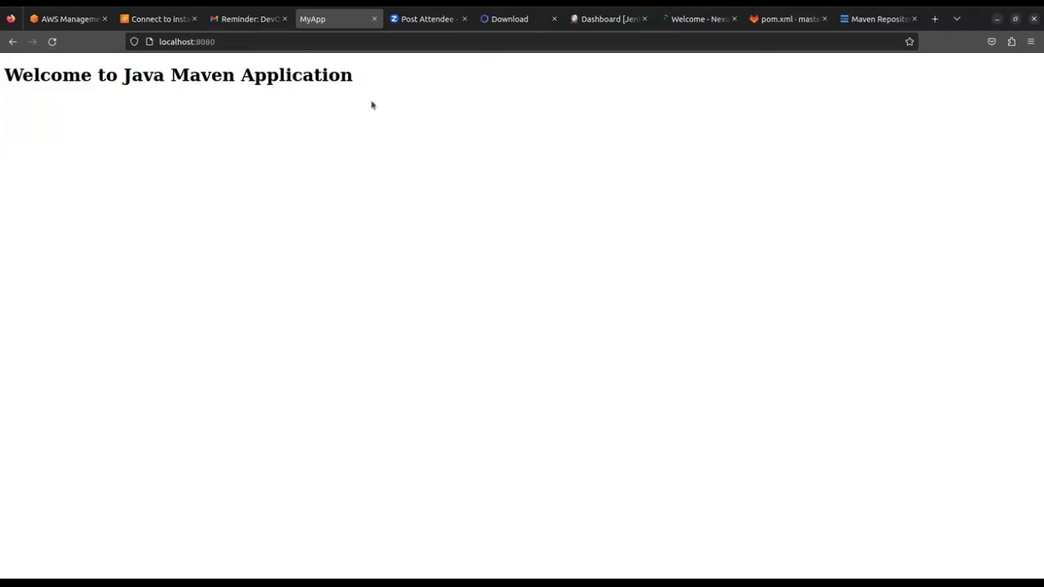
Highlight parts of the welcome heading, then switch to the Nexus repository status page
{"action": "left_click_drag", "start_coordinate": [52, 78], "coordinate": [238, 98]}
{"action": "left_click", "coordinate": [332, 95]}
{"action": "left_click_drag", "start_coordinate": [319, 72], "coordinate": [340, 76]}
{"action": "left_click", "coordinate": [399, 78]}
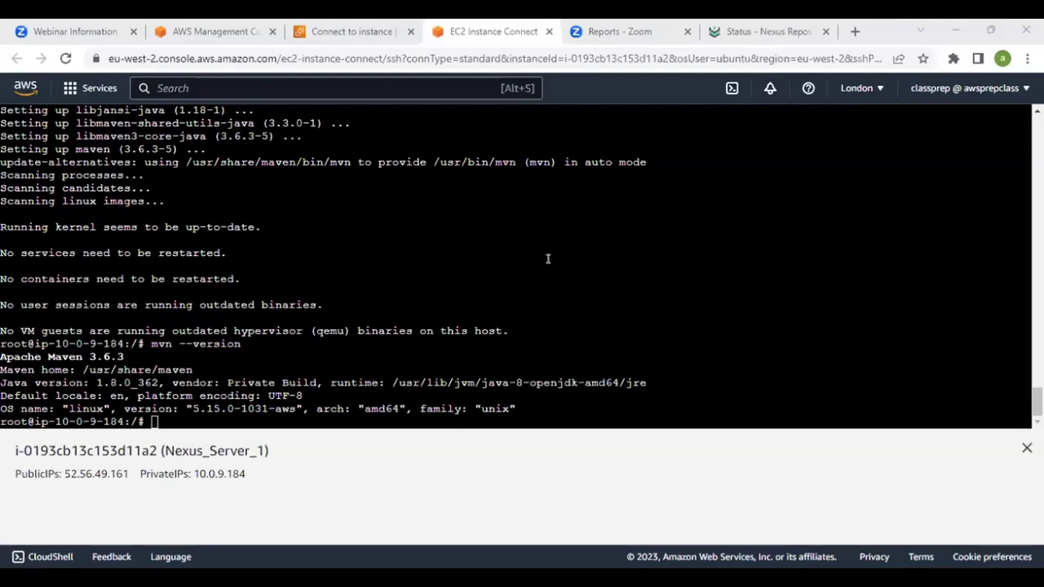
{"action": "left_click", "coordinate": [771, 32]}
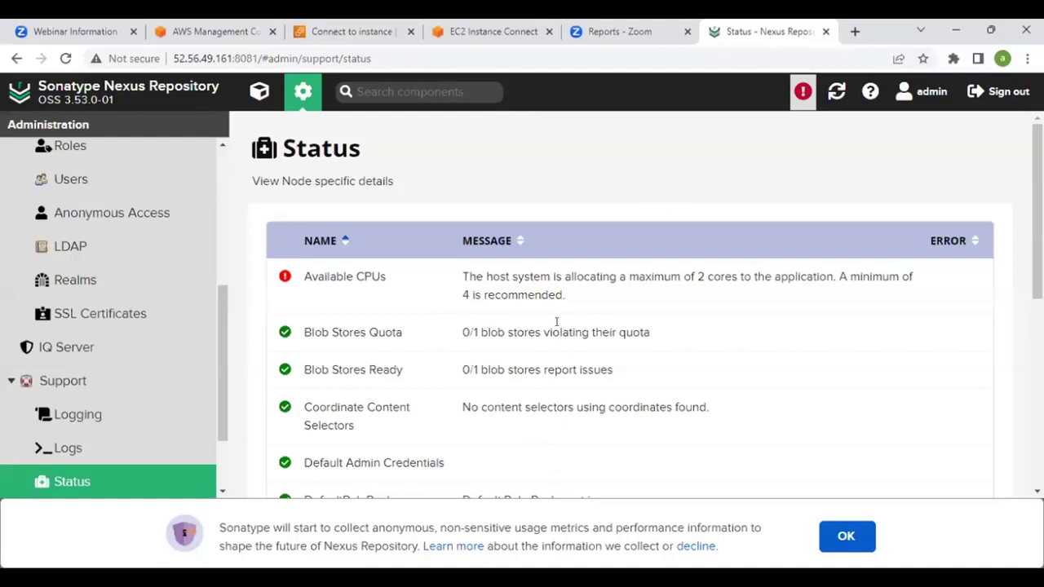
Search Google for 'maven deploy plugin' and open the 'Apache Maven Deploy Plugin – Introduction' result
{"action": "left_click", "coordinate": [856, 32]}
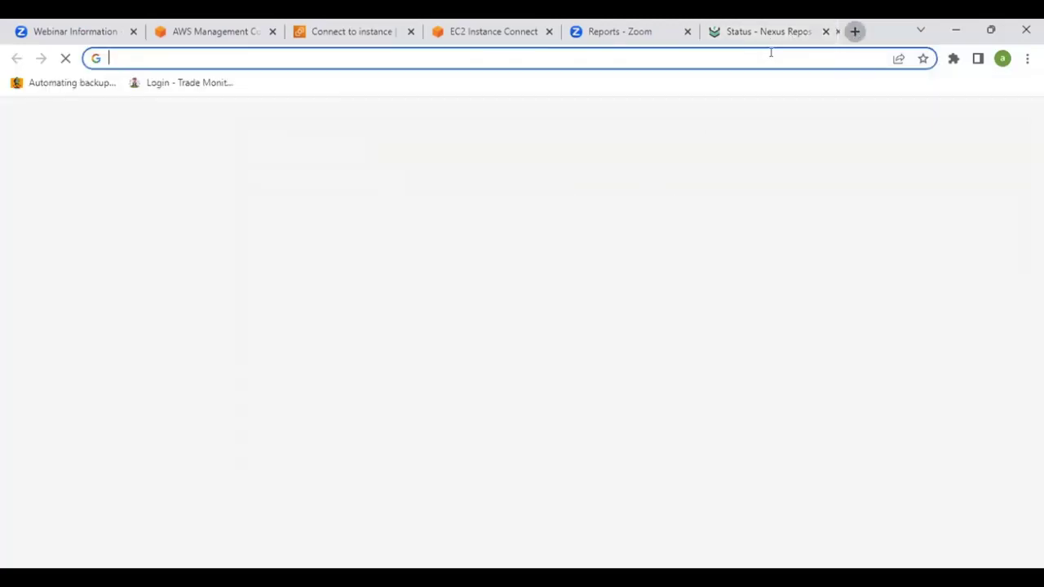
{"action": "type", "text": "mav"}
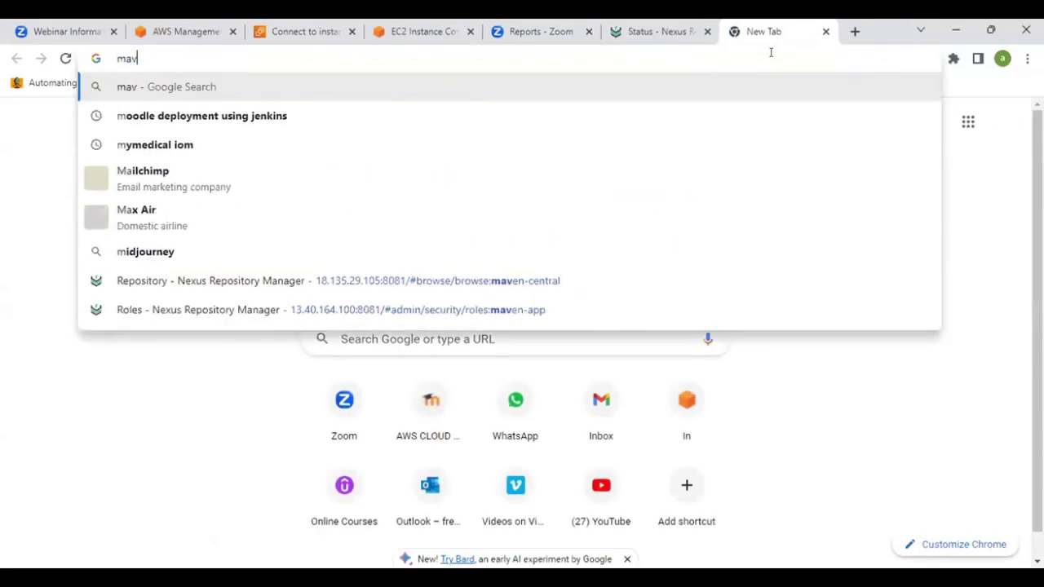
{"action": "type", "text": "en deploy"}
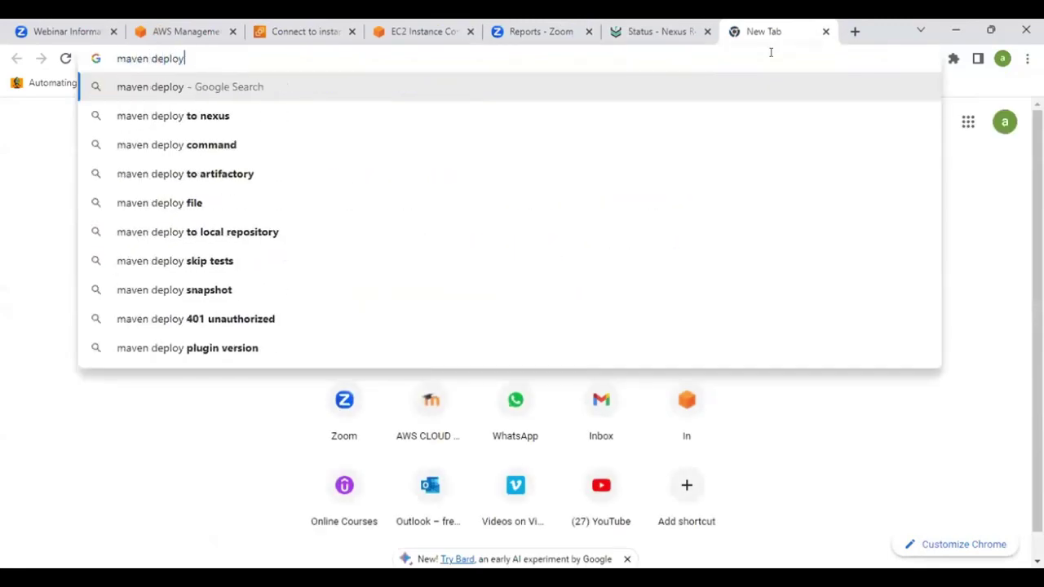
{"action": "type", "text": " plugin"}
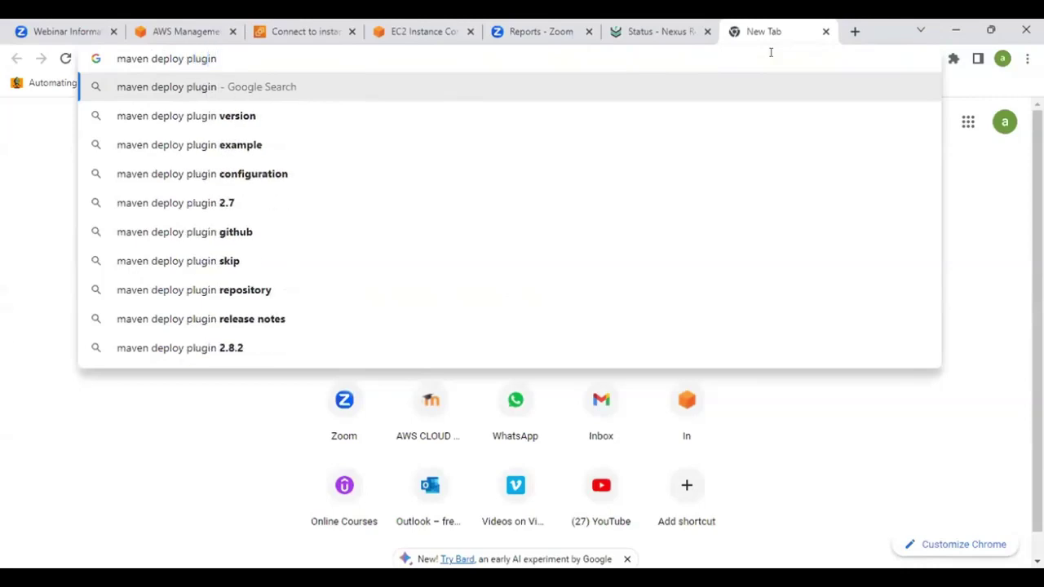
{"action": "key", "text": "Return"}
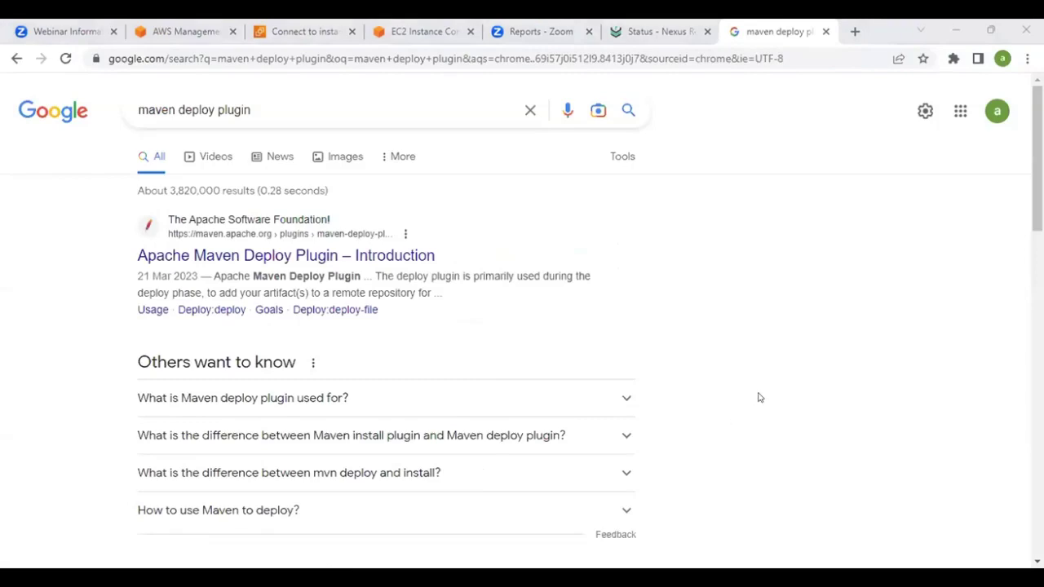
{"action": "scroll", "coordinate": [699, 401], "scroll_direction": "down", "scroll_amount": 4}
{"action": "scroll", "coordinate": [699, 401], "scroll_direction": "up", "scroll_amount": 4}
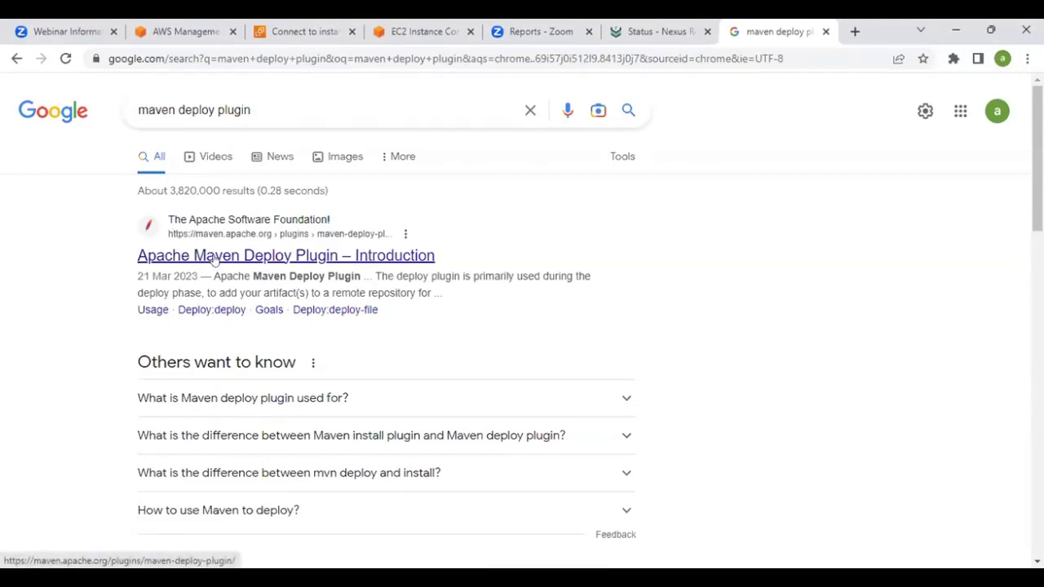
{"action": "left_click", "coordinate": [648, 31]}
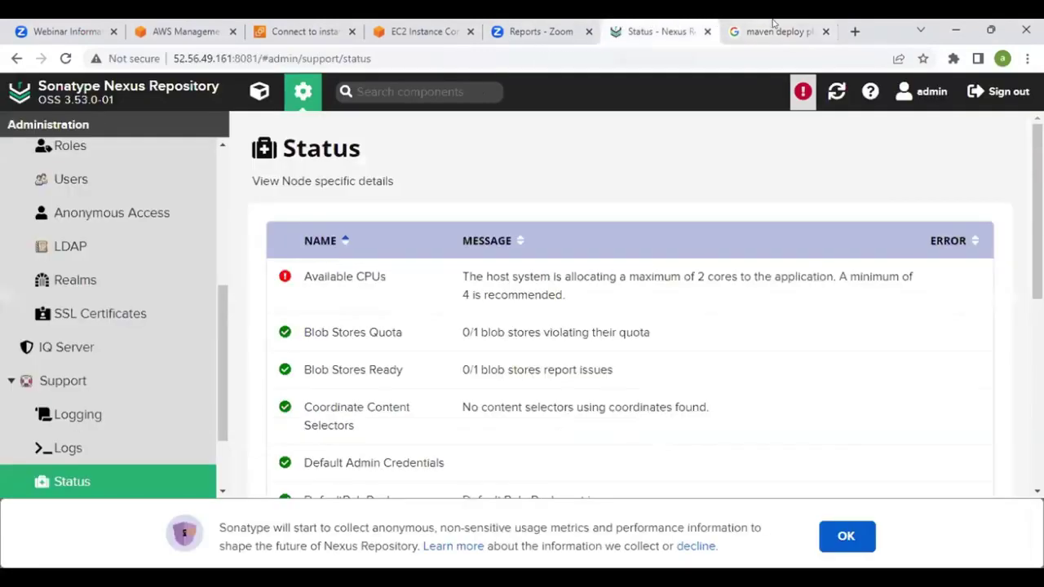
{"action": "left_click", "coordinate": [773, 24]}
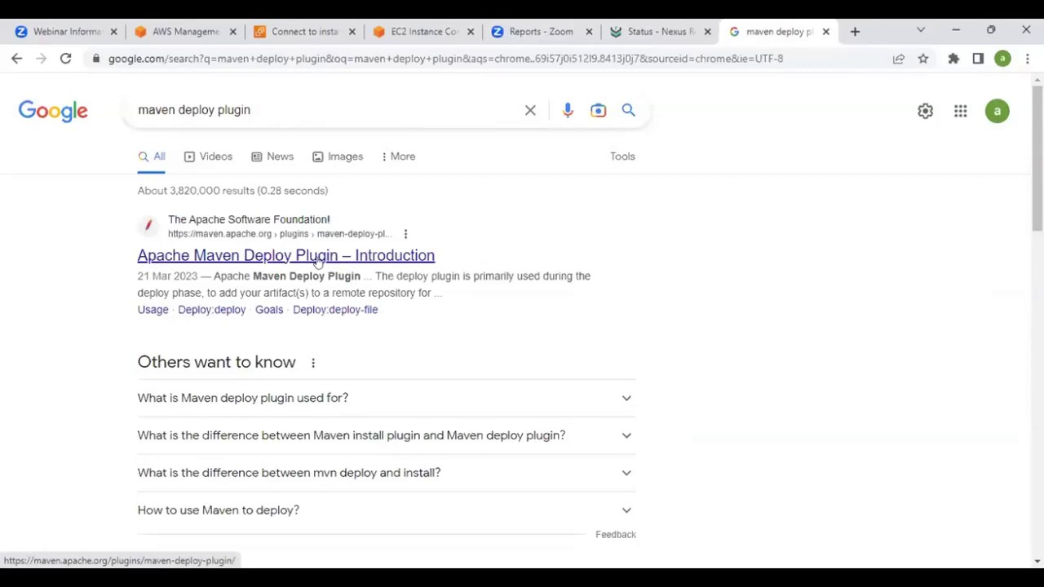
{"action": "left_click", "coordinate": [249, 259]}
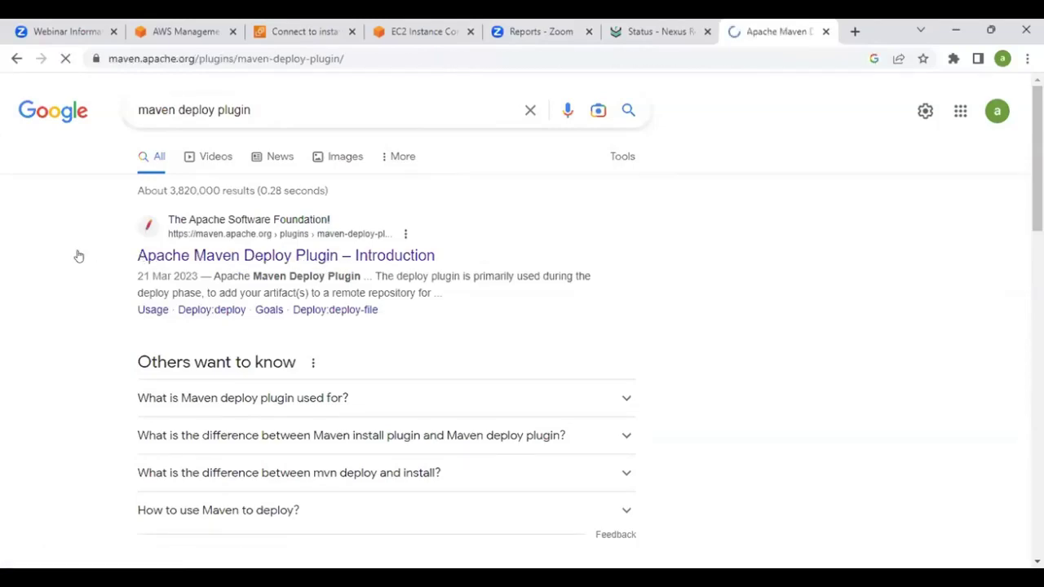
Open the 'Deploy an artifact with a customized pom' example from the plugin's Examples
{"action": "scroll", "coordinate": [313, 269], "scroll_direction": "down", "scroll_amount": 3}
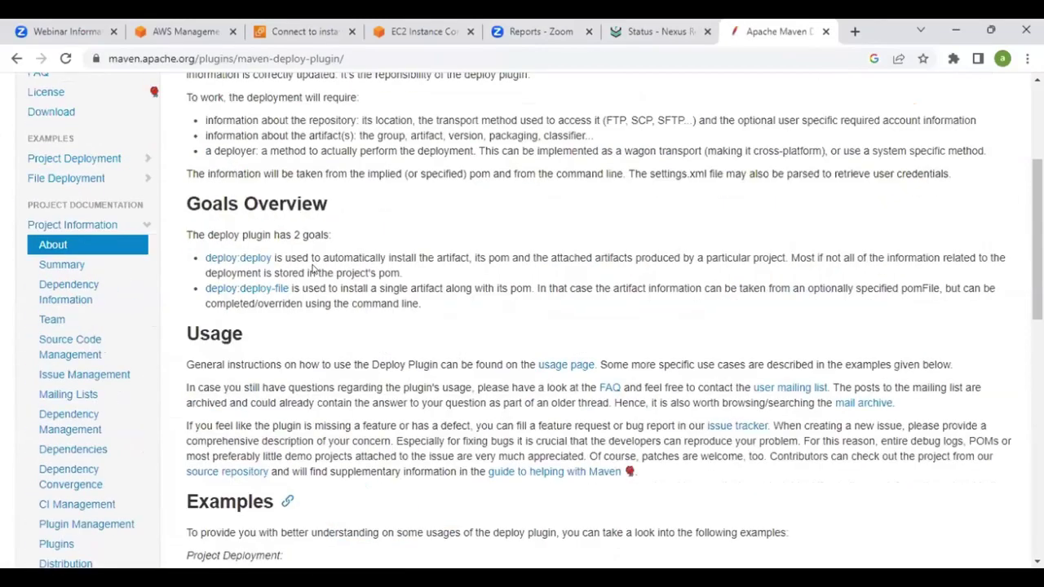
{"action": "scroll", "coordinate": [314, 261], "scroll_direction": "down", "scroll_amount": 9}
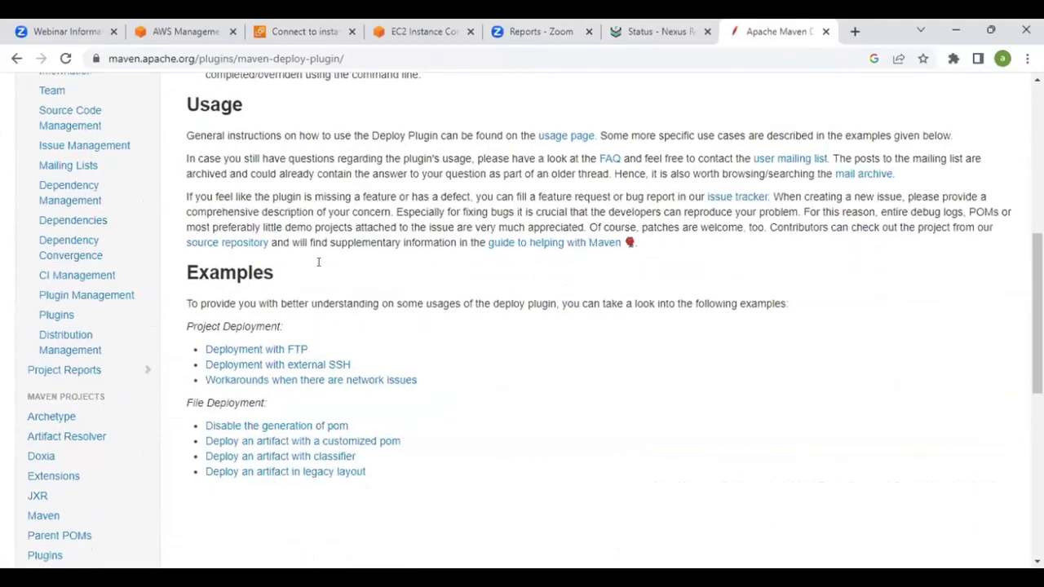
{"action": "scroll", "coordinate": [318, 266], "scroll_direction": "up", "scroll_amount": 3}
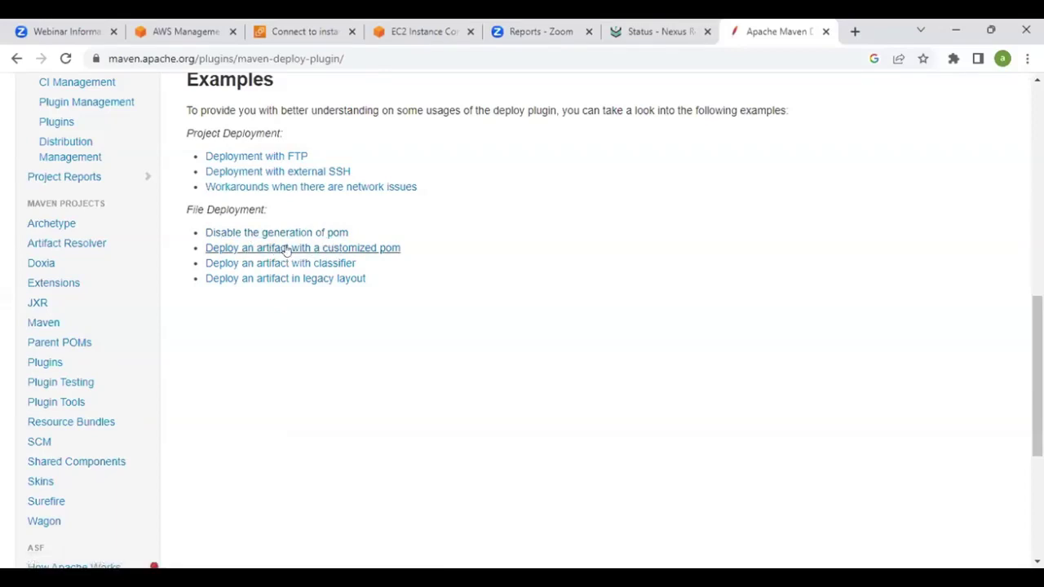
{"action": "left_click", "coordinate": [285, 249]}
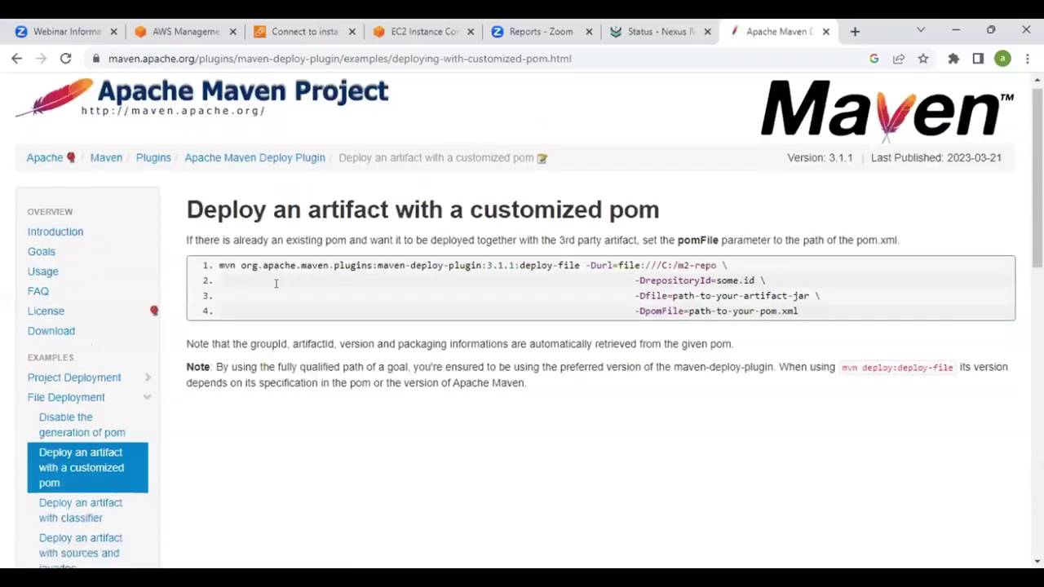
{"action": "scroll", "coordinate": [485, 295], "scroll_direction": "down", "scroll_amount": 3}
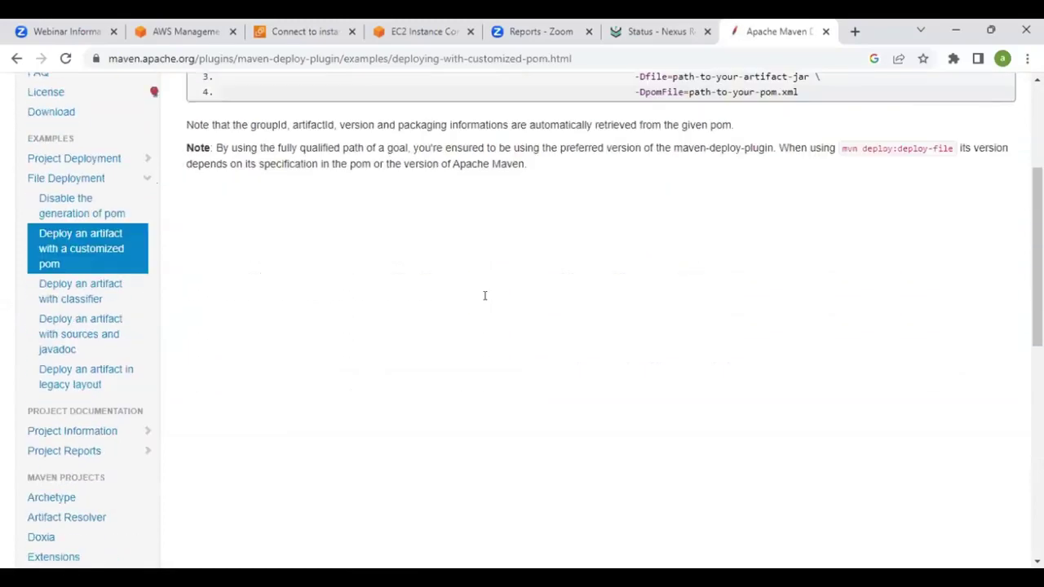
Read the 'Deploy an artifact with classifier' example, then return to the EC2 Instance Connect terminal
{"action": "left_click", "coordinate": [91, 295]}
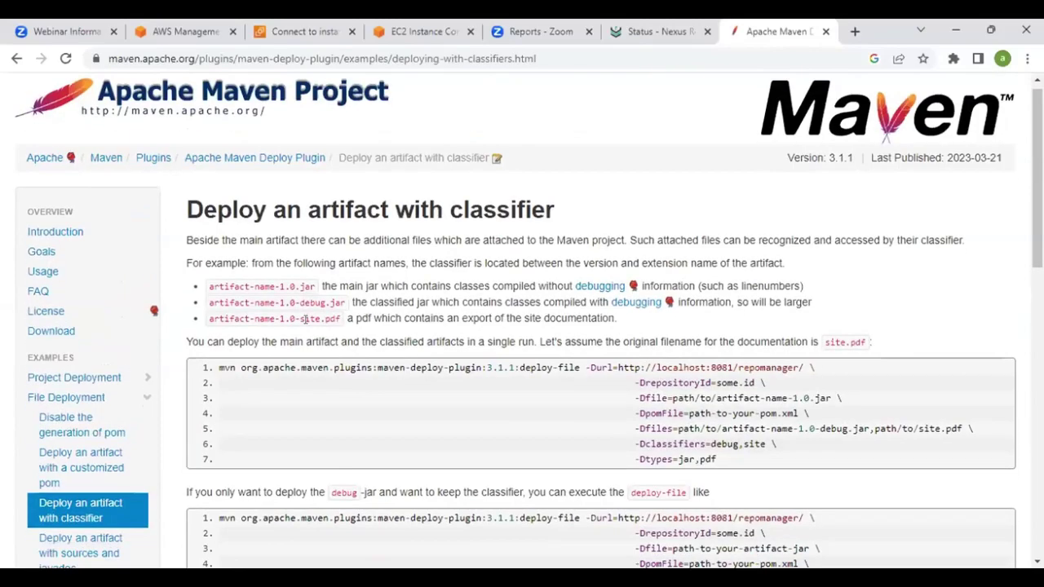
{"action": "scroll", "coordinate": [302, 325], "scroll_direction": "down", "scroll_amount": 5}
{"action": "scroll", "coordinate": [308, 329], "scroll_direction": "up", "scroll_amount": 3}
{"action": "left_click_drag", "start_coordinate": [243, 375], "coordinate": [383, 375]}
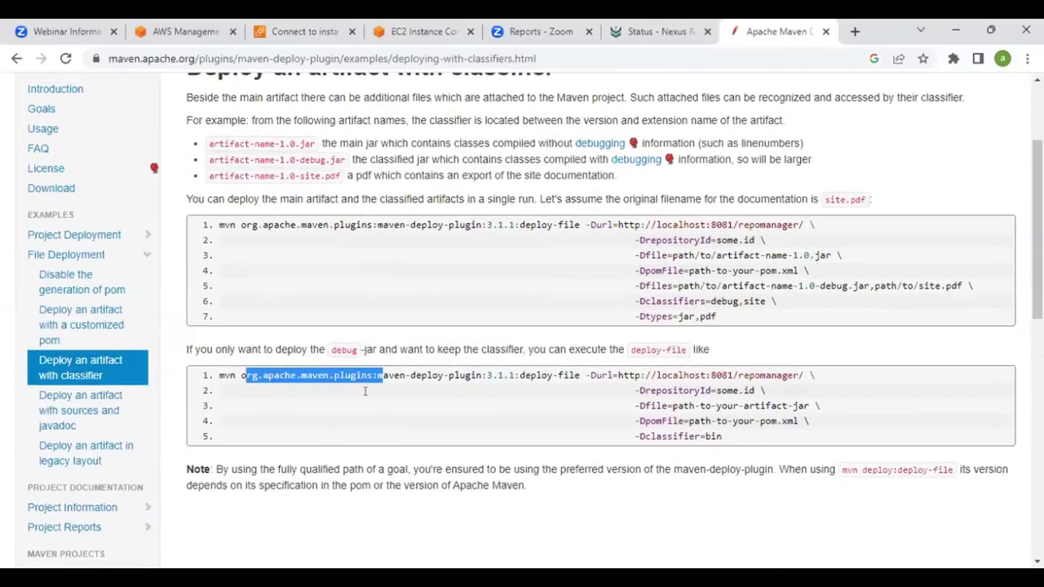
{"action": "left_click", "coordinate": [369, 398]}
{"action": "scroll", "coordinate": [277, 351], "scroll_direction": "up", "scroll_amount": 2}
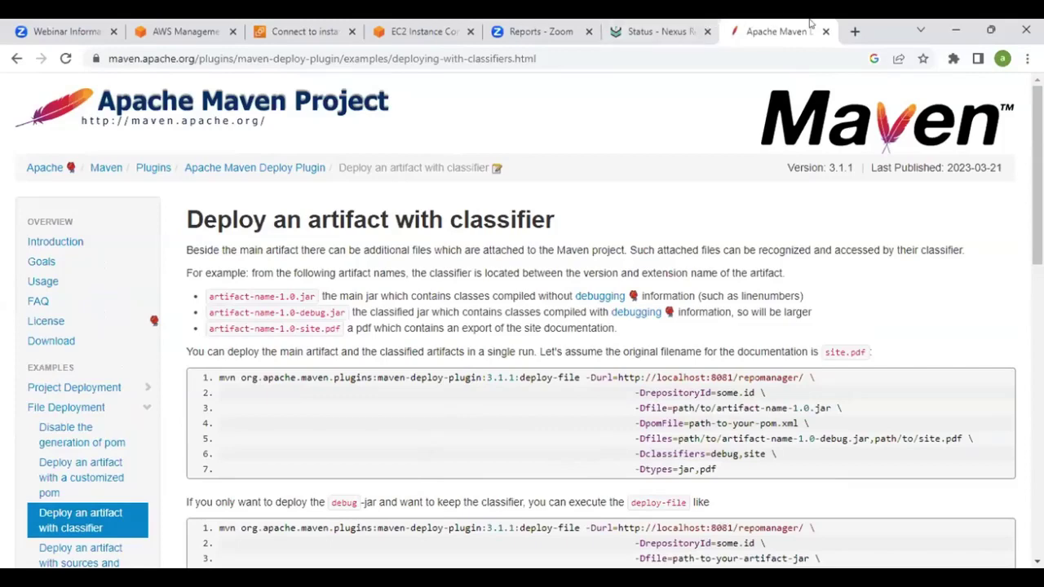
{"action": "left_click", "coordinate": [424, 31]}
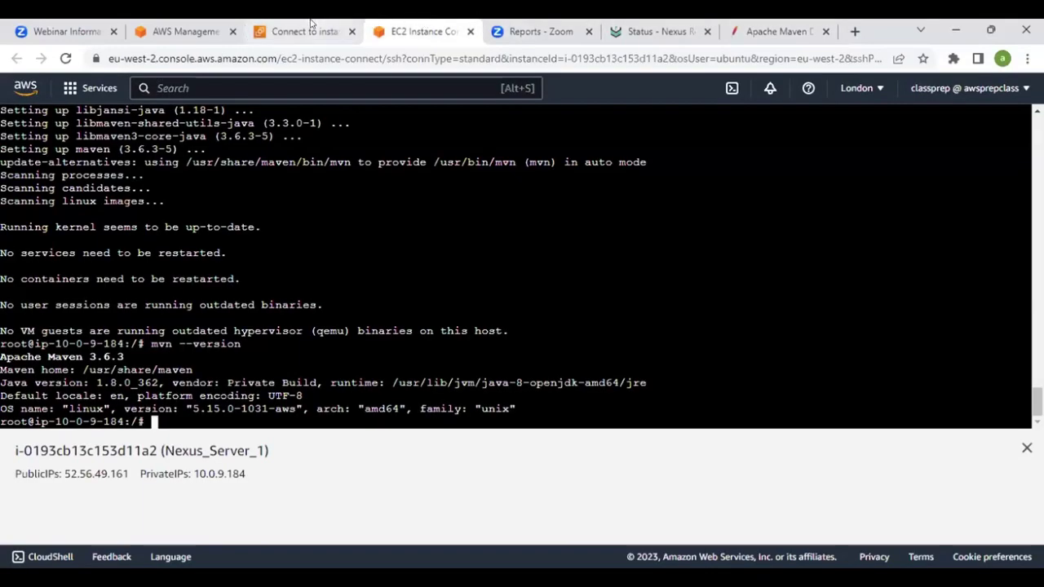
Terminate the Nexus_Server_1 EC2 instance from the Instances list and dismiss the success banner
{"action": "left_click", "coordinate": [310, 25]}
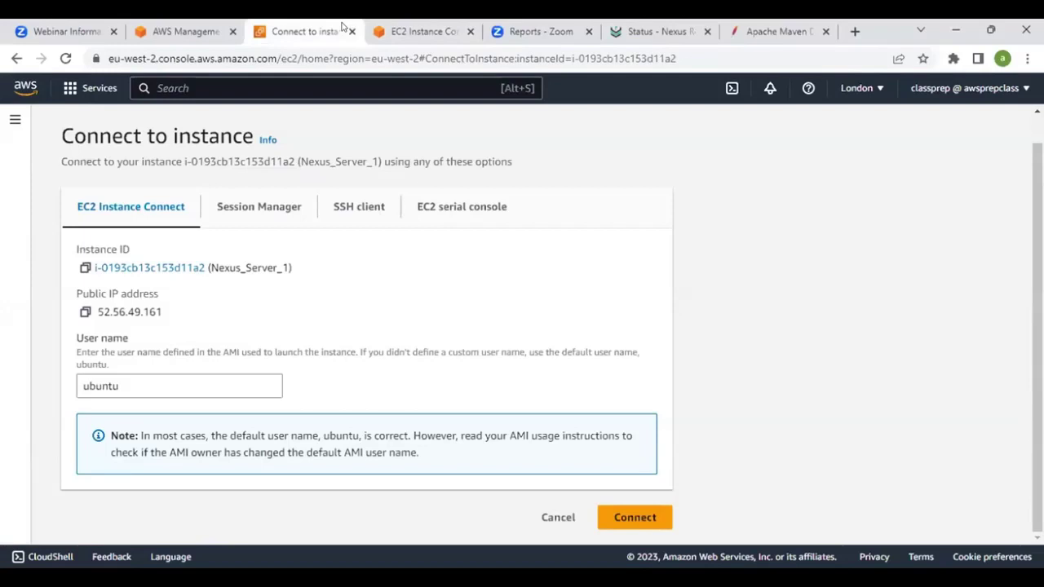
{"action": "scroll", "coordinate": [144, 177], "scroll_direction": "up", "scroll_amount": 1}
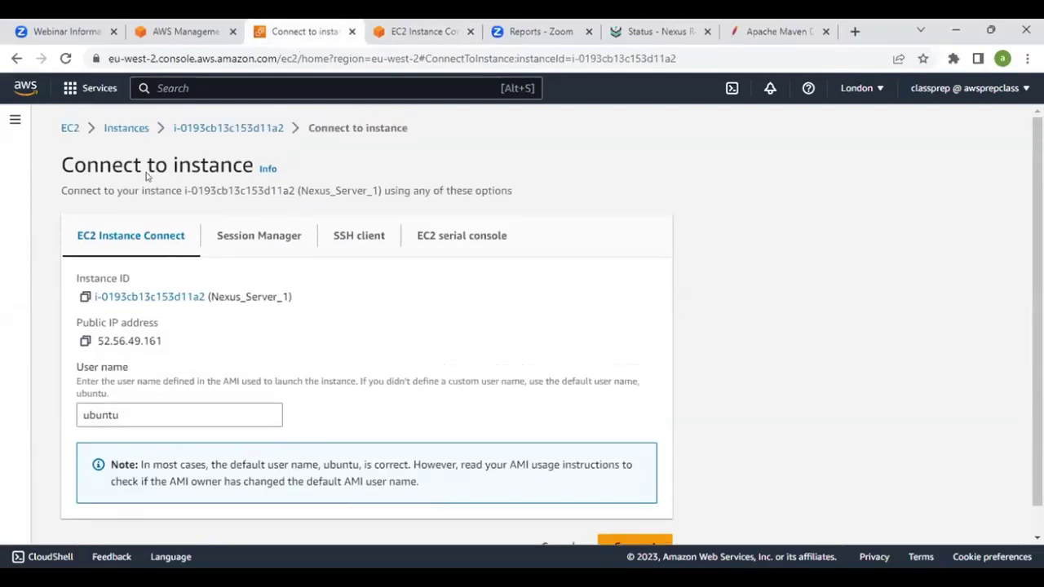
{"action": "left_click", "coordinate": [128, 128]}
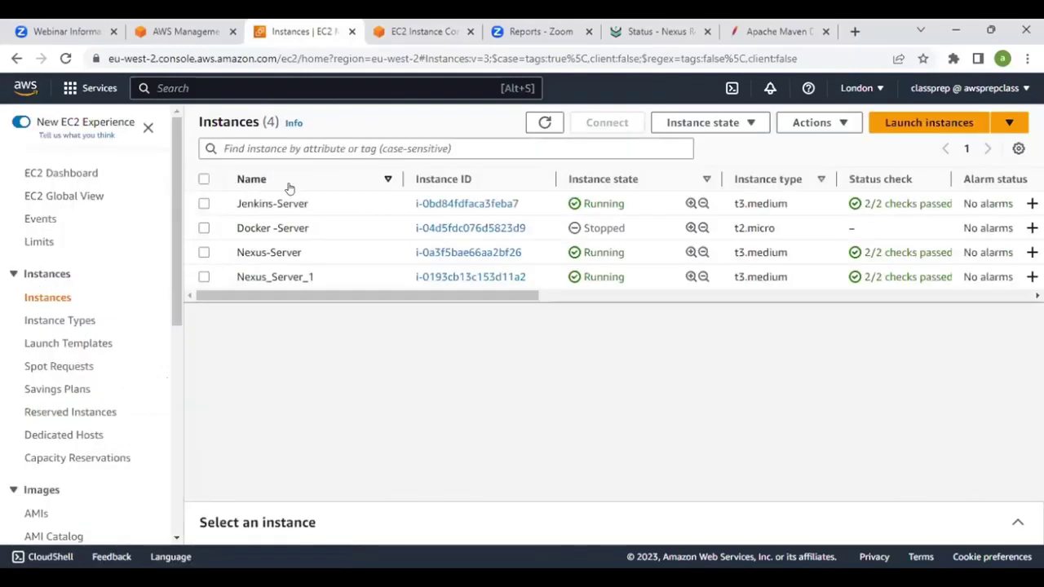
{"action": "left_click", "coordinate": [278, 274]}
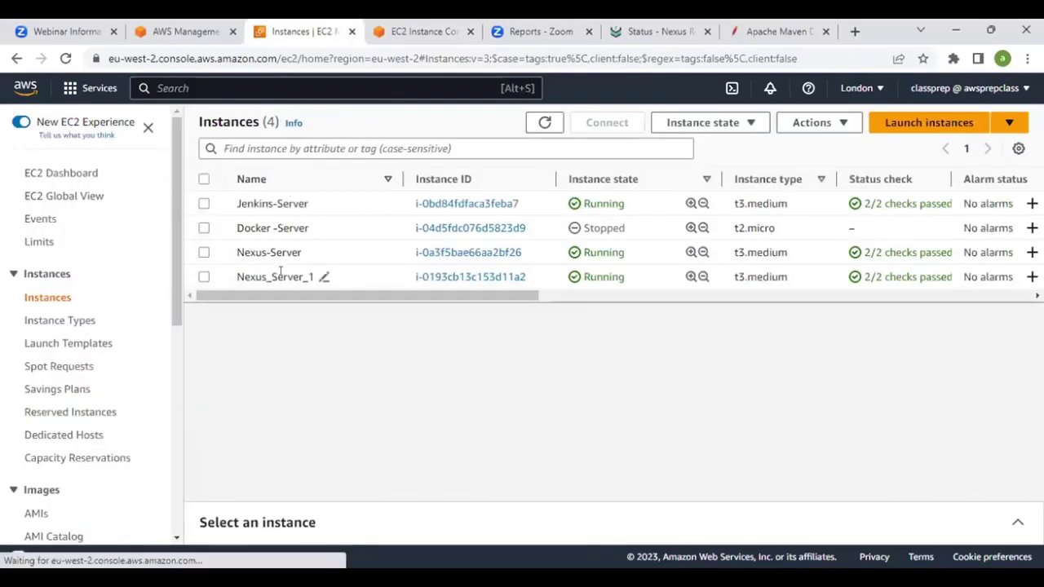
{"action": "left_click", "coordinate": [678, 123]}
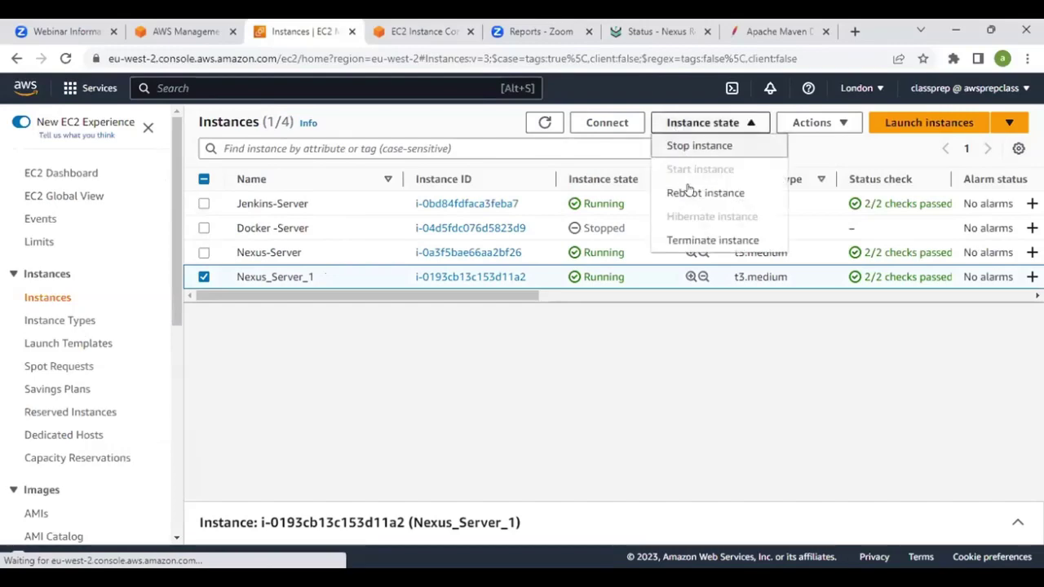
{"action": "left_click", "coordinate": [690, 240]}
{"action": "left_click", "coordinate": [767, 426]}
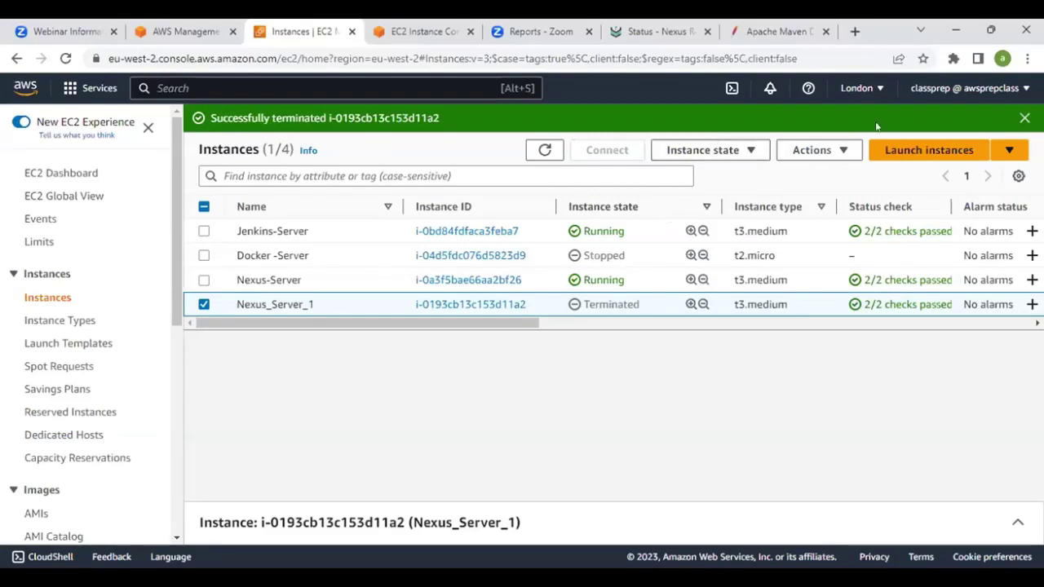
{"action": "left_click", "coordinate": [1025, 119]}
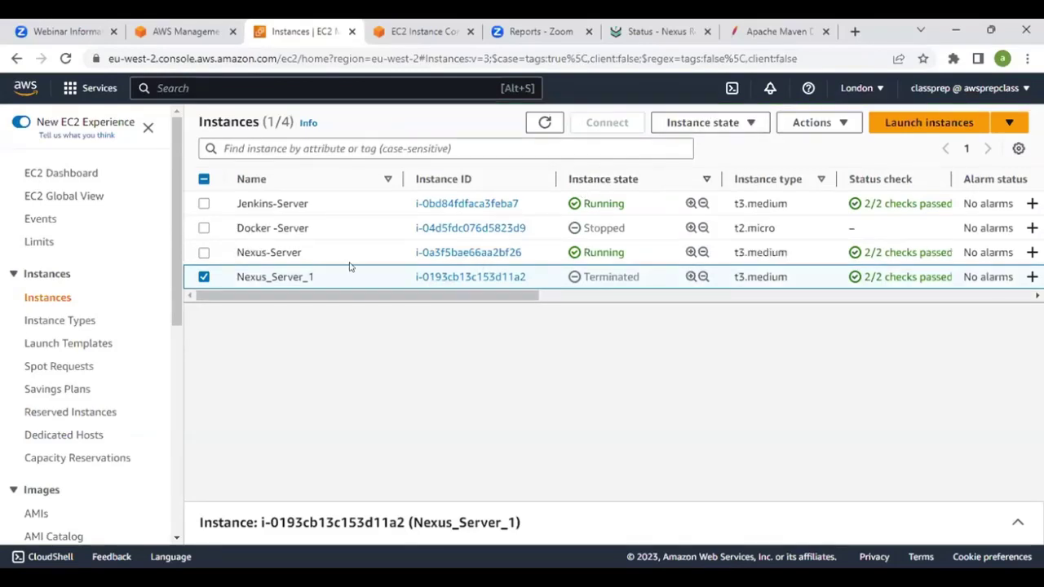
Close the Apache Maven documentation and Nexus status tabs
{"action": "left_click", "coordinate": [769, 31]}
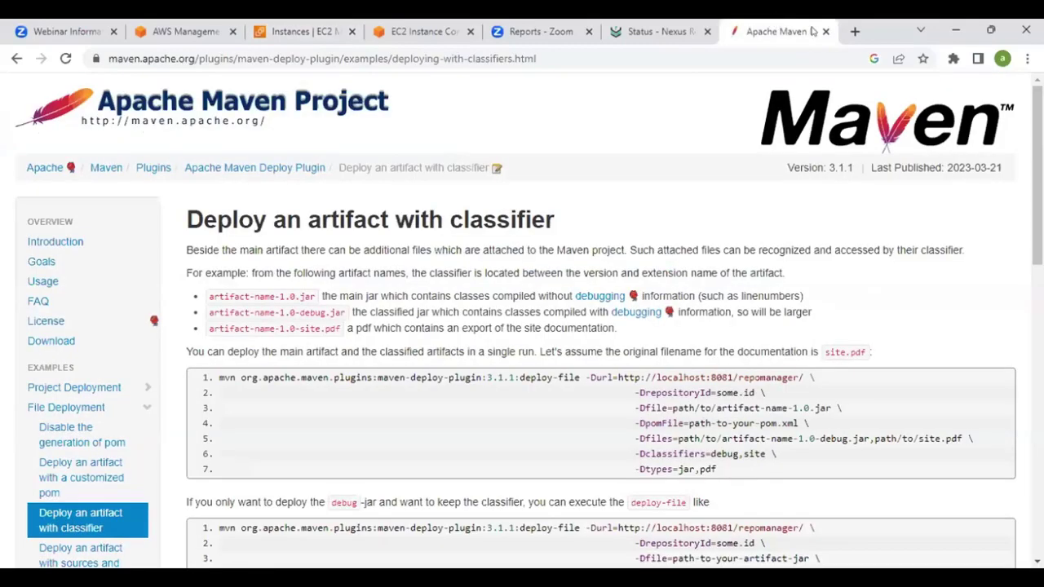
{"action": "left_click", "coordinate": [825, 32]}
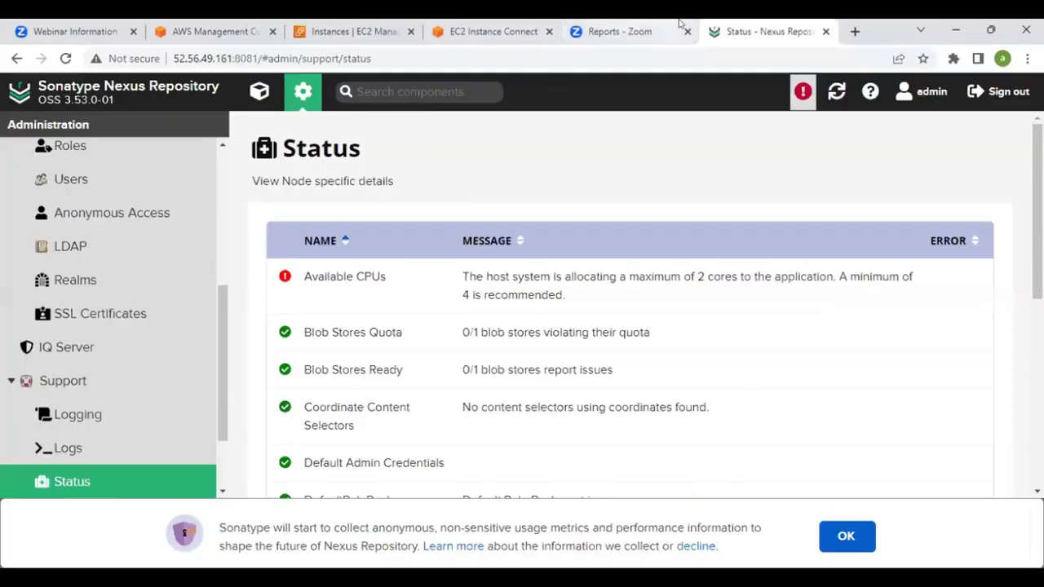
{"action": "left_click", "coordinate": [826, 31]}
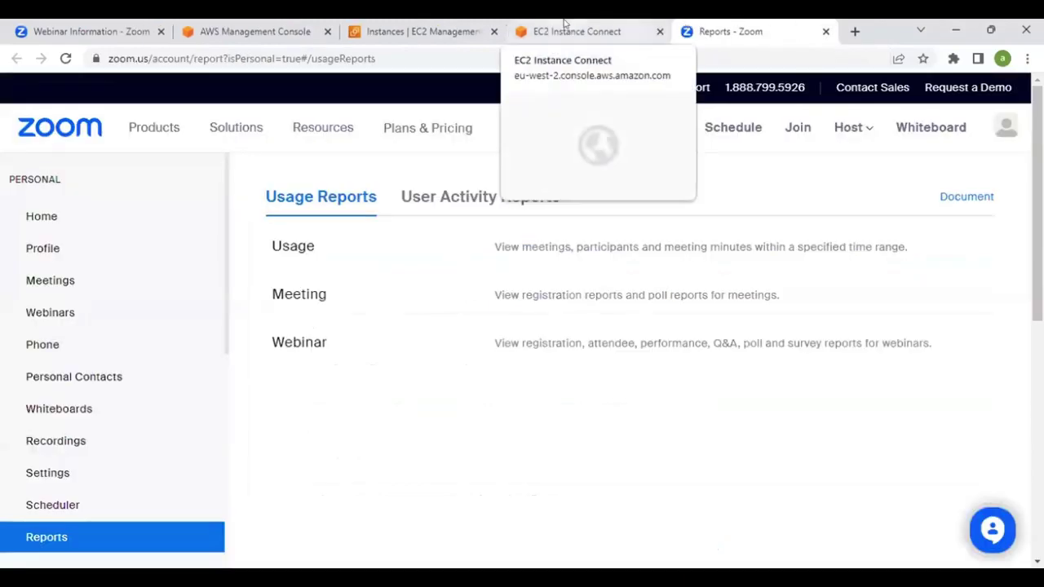
{"action": "left_click", "coordinate": [564, 24]}
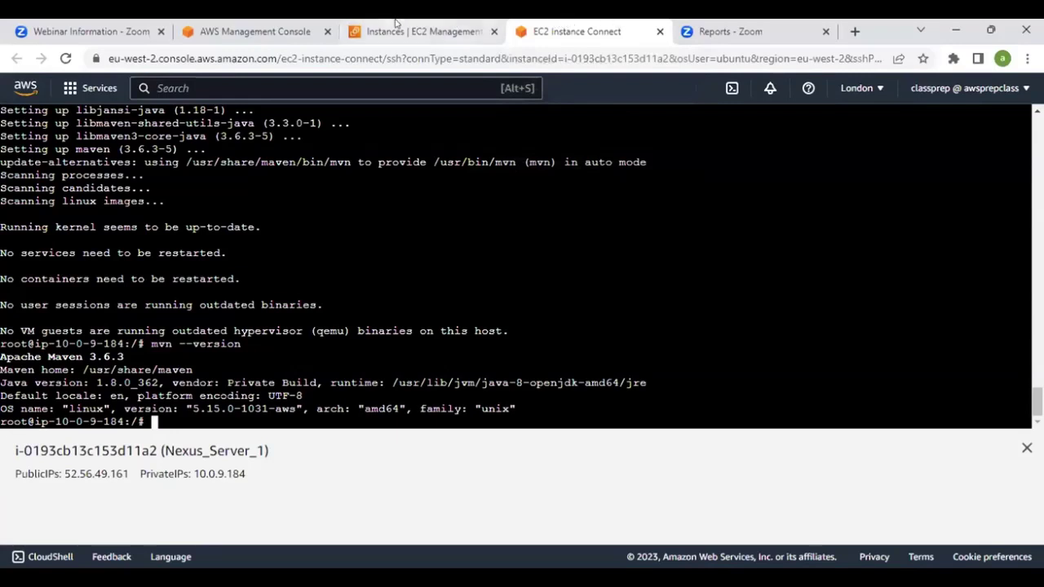
Copy the Jenkins-Server instance's public IPv4 address from its instance details
{"action": "left_click", "coordinate": [395, 24]}
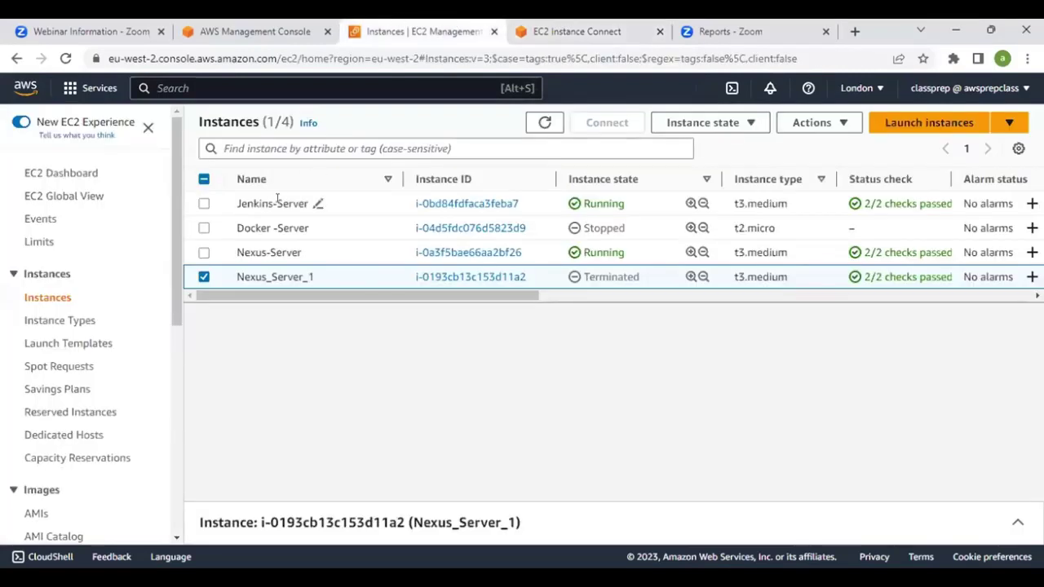
{"action": "left_click", "coordinate": [276, 202]}
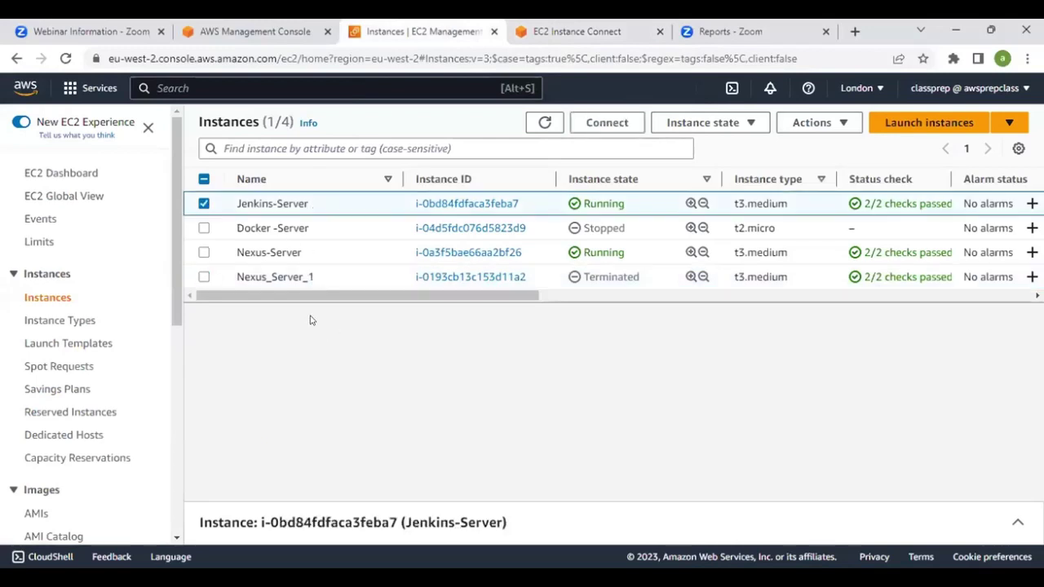
{"action": "left_click", "coordinate": [463, 205]}
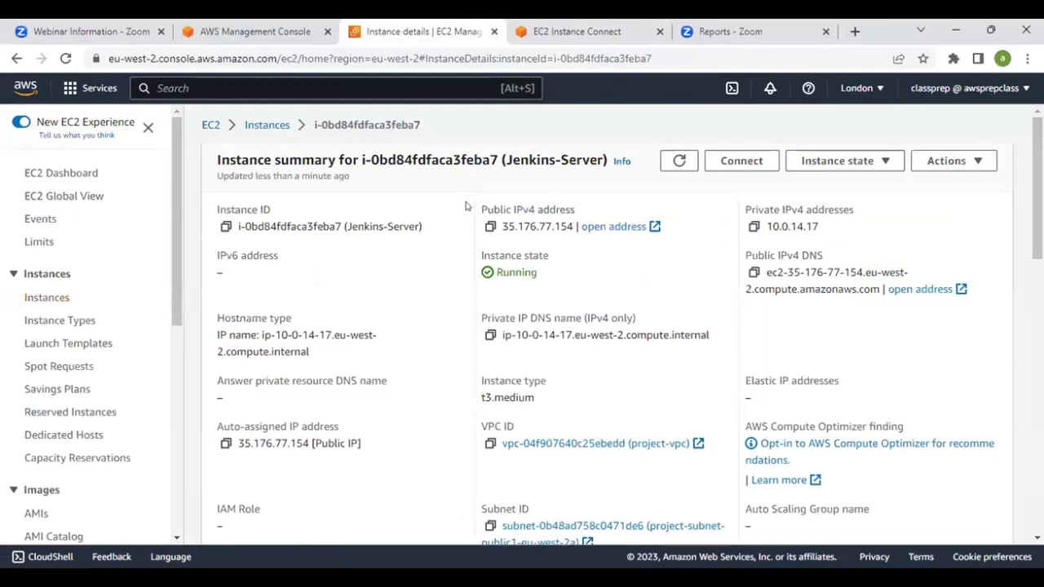
{"action": "left_click", "coordinate": [487, 228]}
Load Jenkins in a new tab at the copied IP on port 8080
{"action": "left_click", "coordinate": [855, 31]}
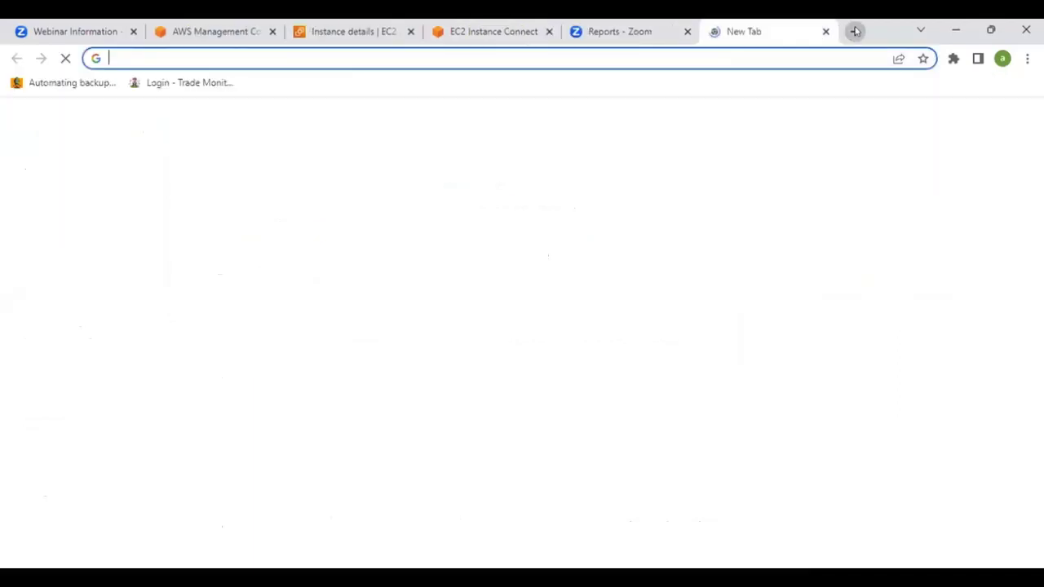
{"action": "key", "text": "ctrl+v"}
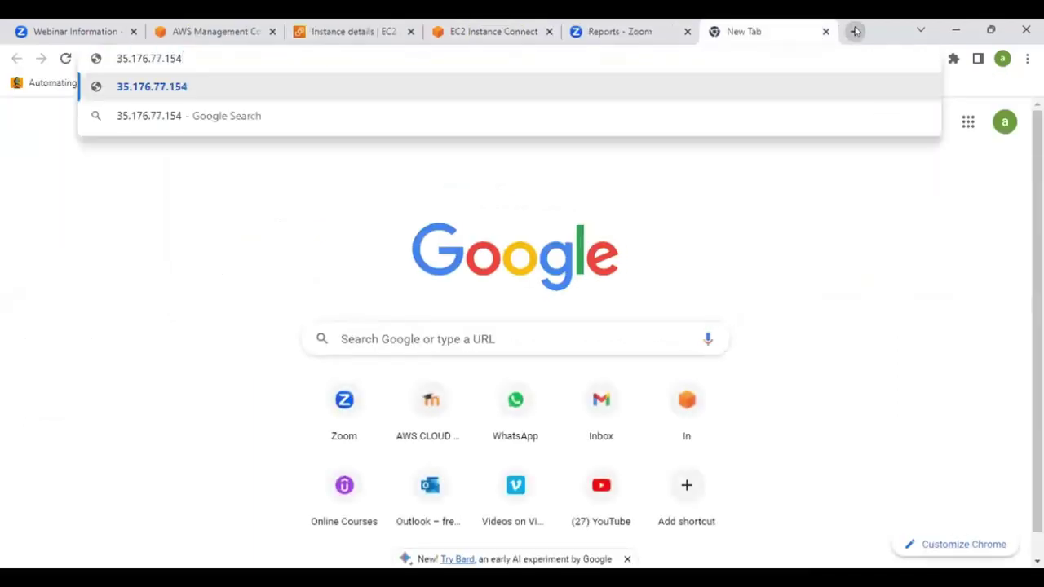
{"action": "type", "text": ":8080"}
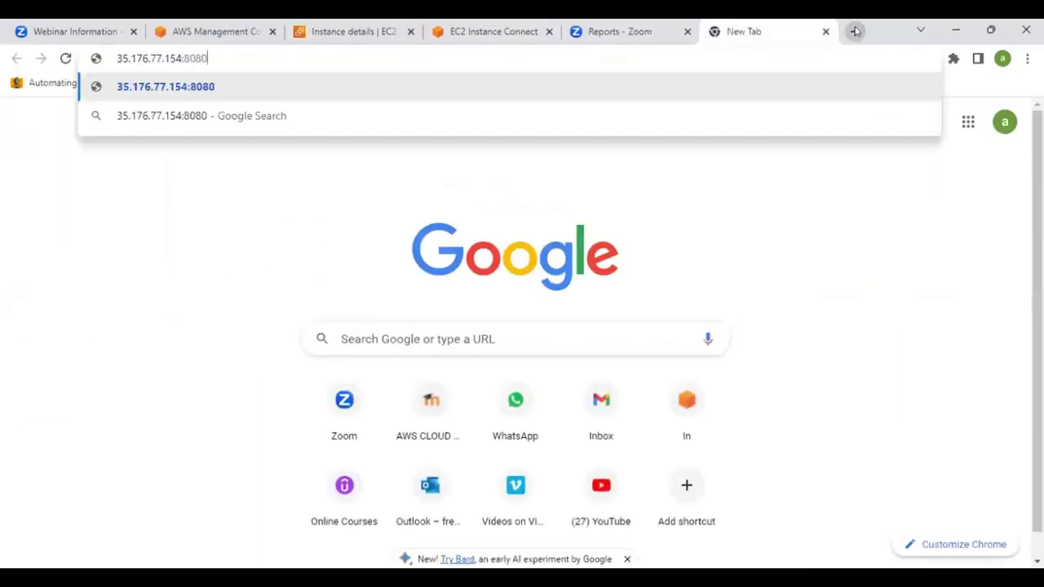
{"action": "key", "text": "Return"}
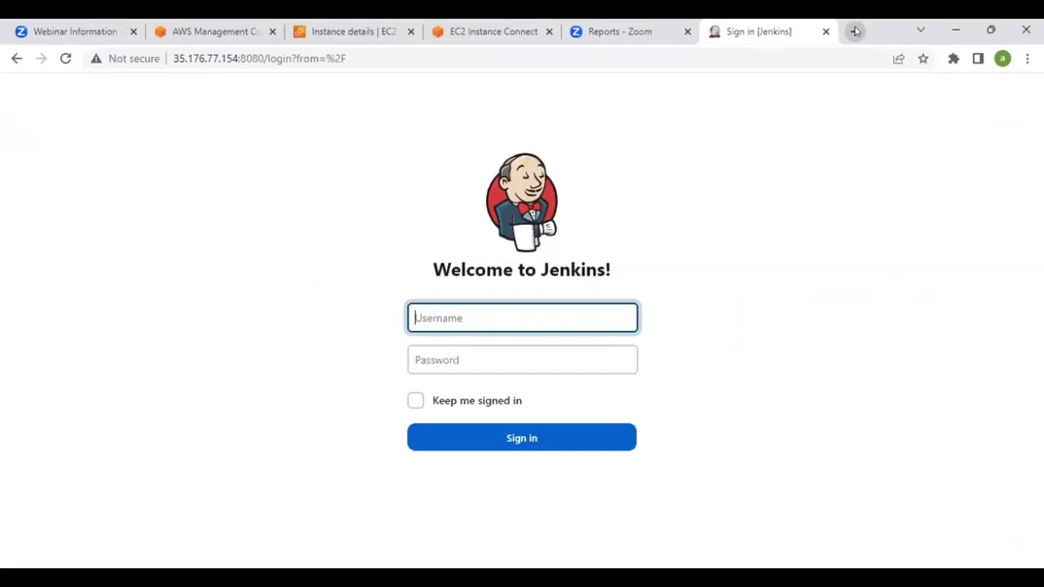
Sign in with the Jenkins username and password, dismissing the breach warning and save-password prompt
{"action": "type", "text": "seuna"}
{"action": "key", "text": "Tab"}
{"action": "type", "text": "******"}
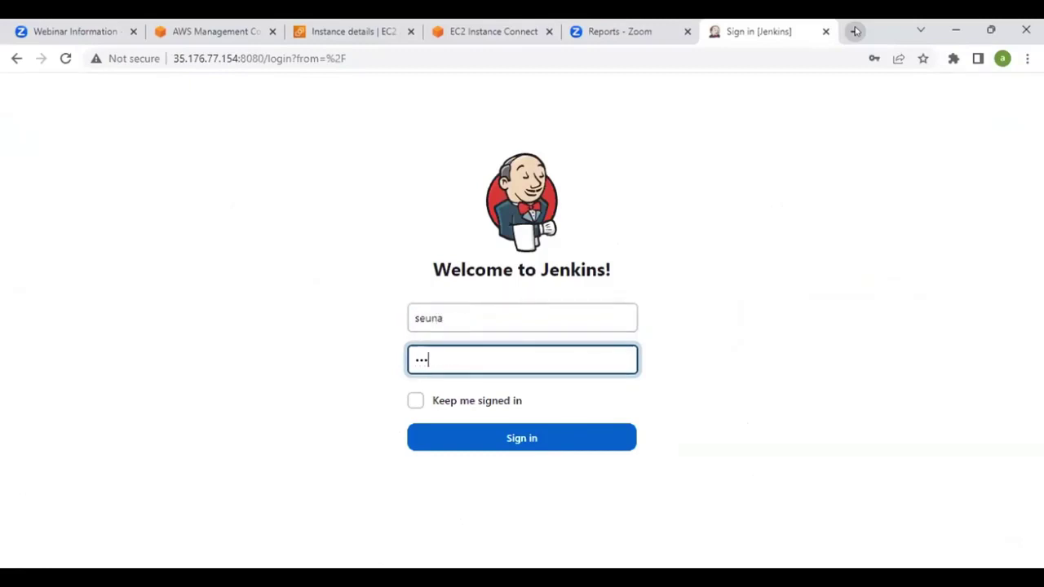
{"action": "key", "text": "Return"}
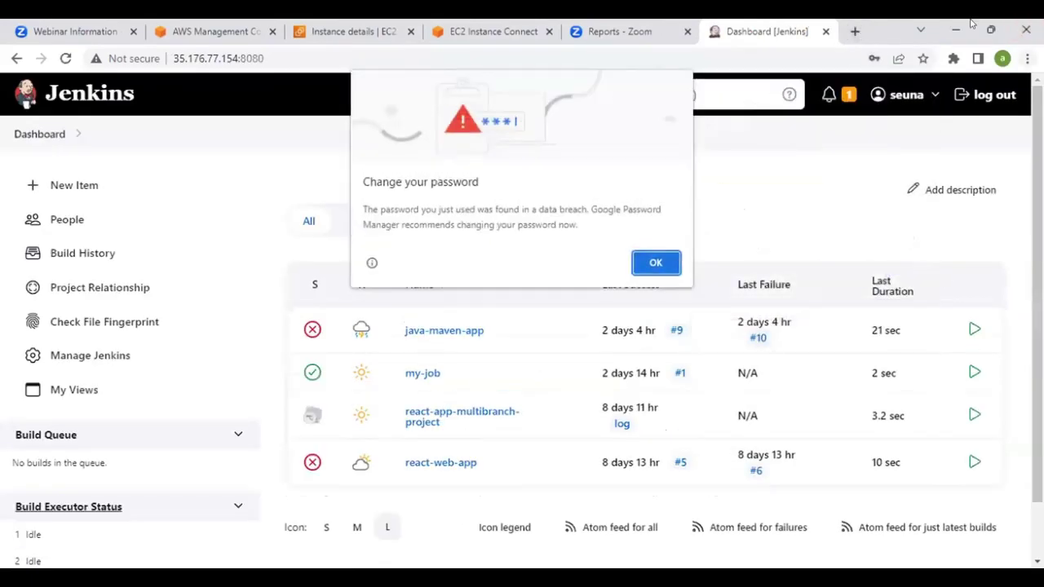
{"action": "left_click", "coordinate": [654, 262]}
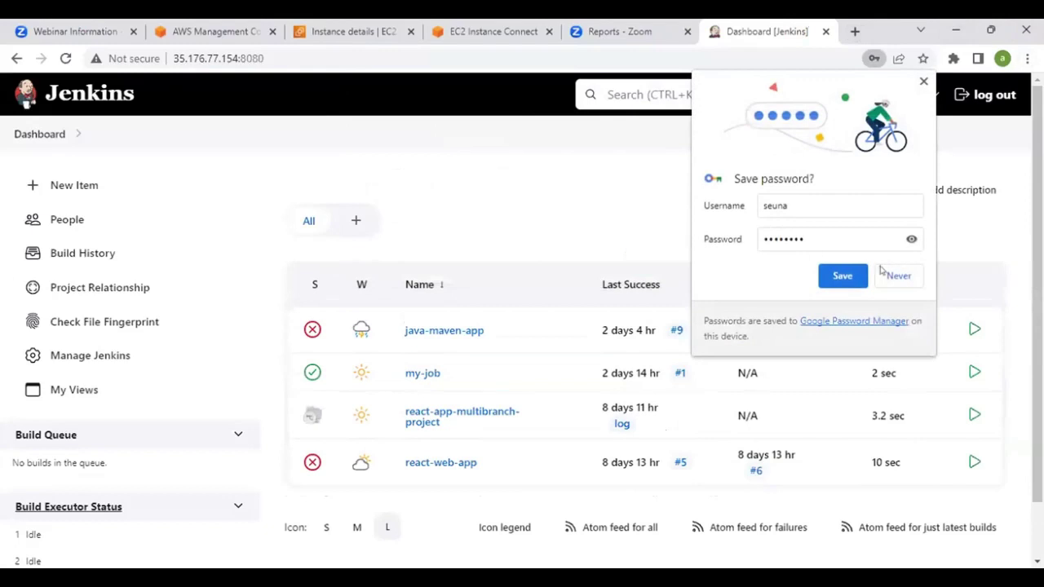
{"action": "left_click", "coordinate": [576, 176]}
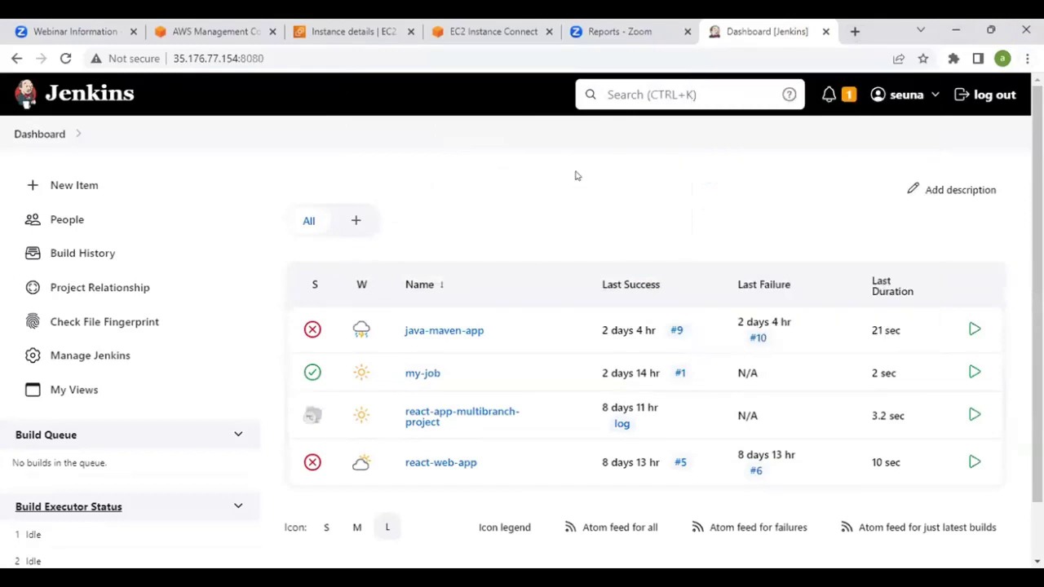
Open Manage Jenkins and look through its configuration options
{"action": "left_click", "coordinate": [90, 359]}
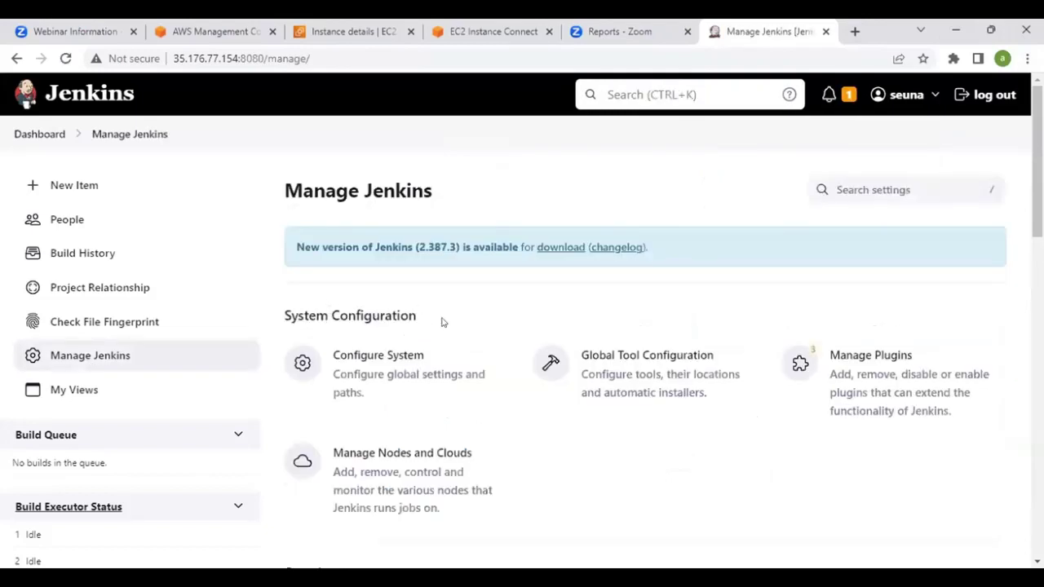
{"action": "scroll", "coordinate": [442, 322], "scroll_direction": "down", "scroll_amount": 2}
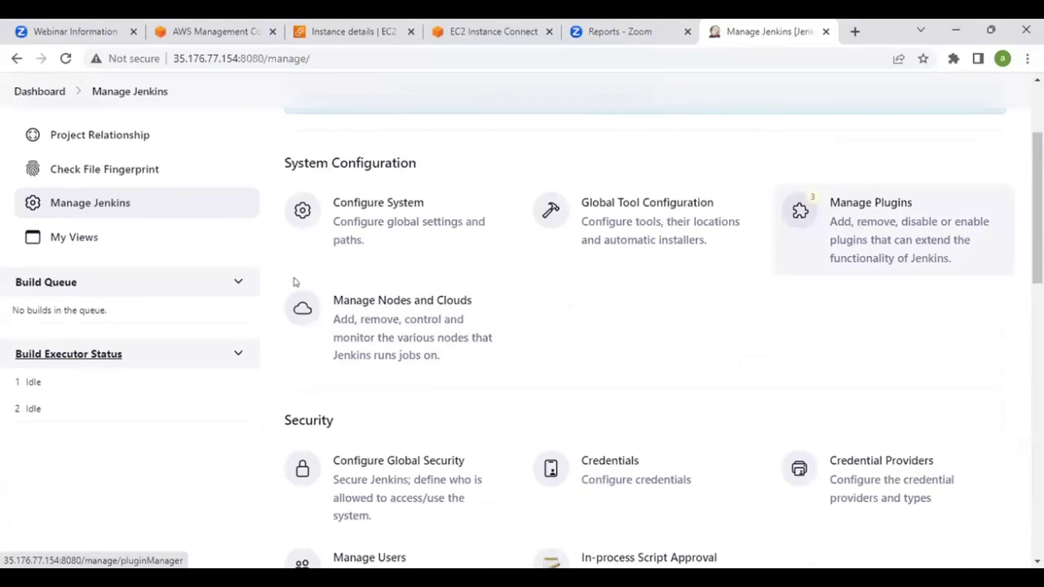
{"action": "scroll", "coordinate": [364, 251], "scroll_direction": "down", "scroll_amount": 2}
{"action": "scroll", "coordinate": [363, 250], "scroll_direction": "up", "scroll_amount": 1}
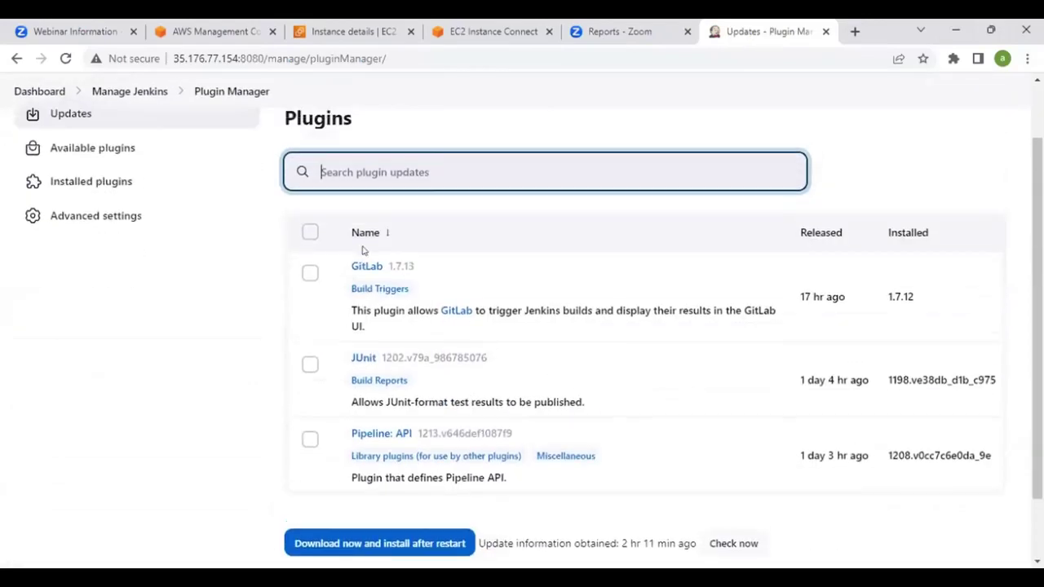
{"action": "scroll", "coordinate": [450, 313], "scroll_direction": "down", "scroll_amount": 1}
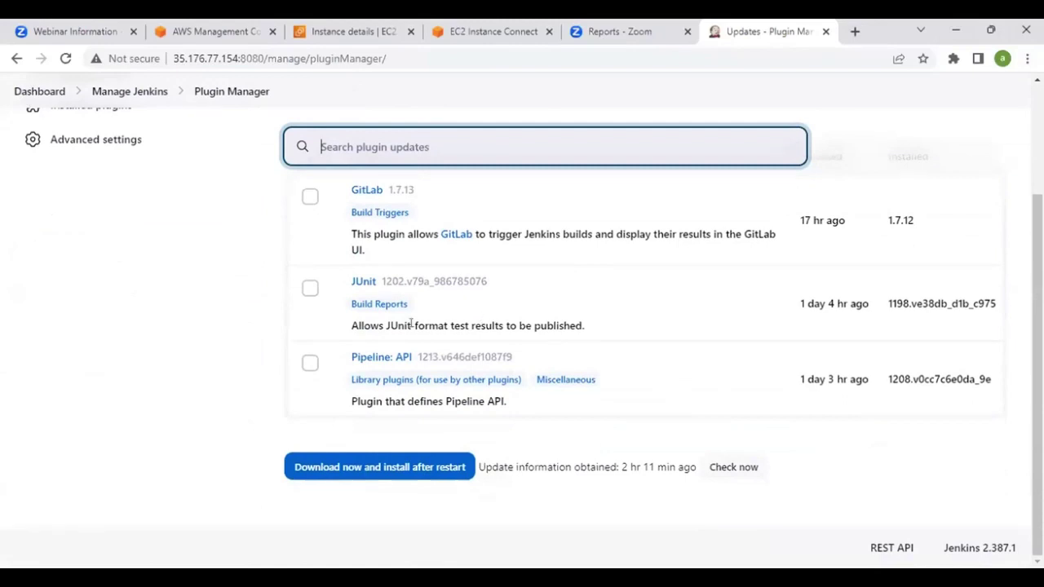
{"action": "scroll", "coordinate": [410, 324], "scroll_direction": "up", "scroll_amount": 5}
Review the Available and Installed plugin lists in Manage Plugins
{"action": "left_click", "coordinate": [102, 231]}
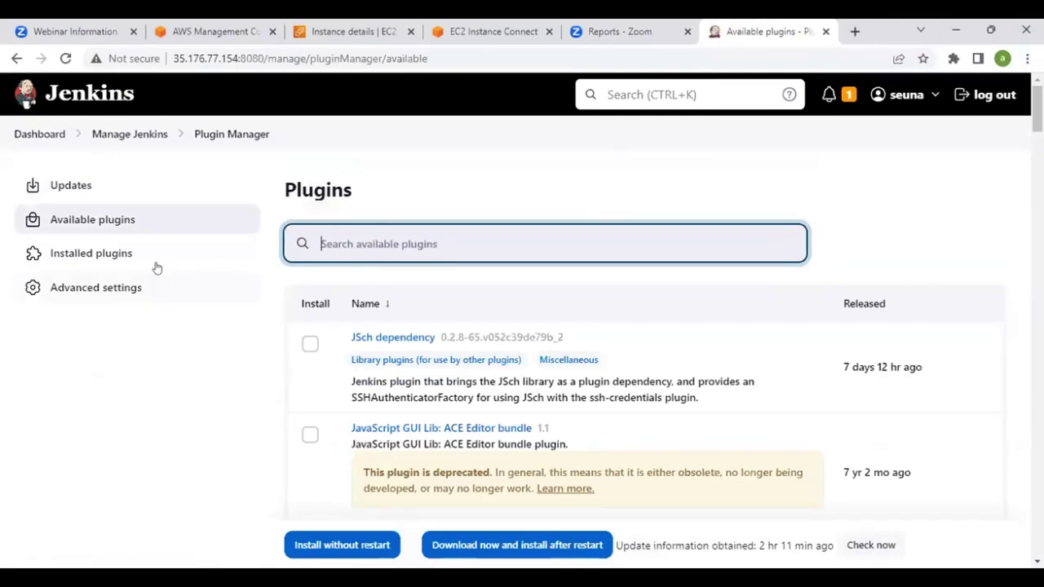
{"action": "left_click", "coordinate": [92, 262]}
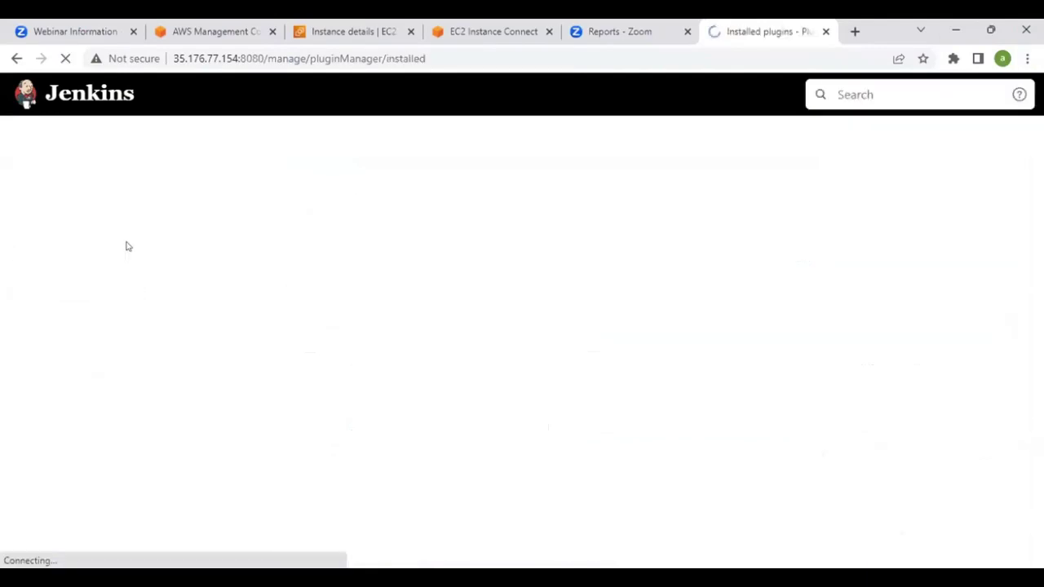
{"action": "scroll", "coordinate": [506, 352], "scroll_direction": "down", "scroll_amount": 1}
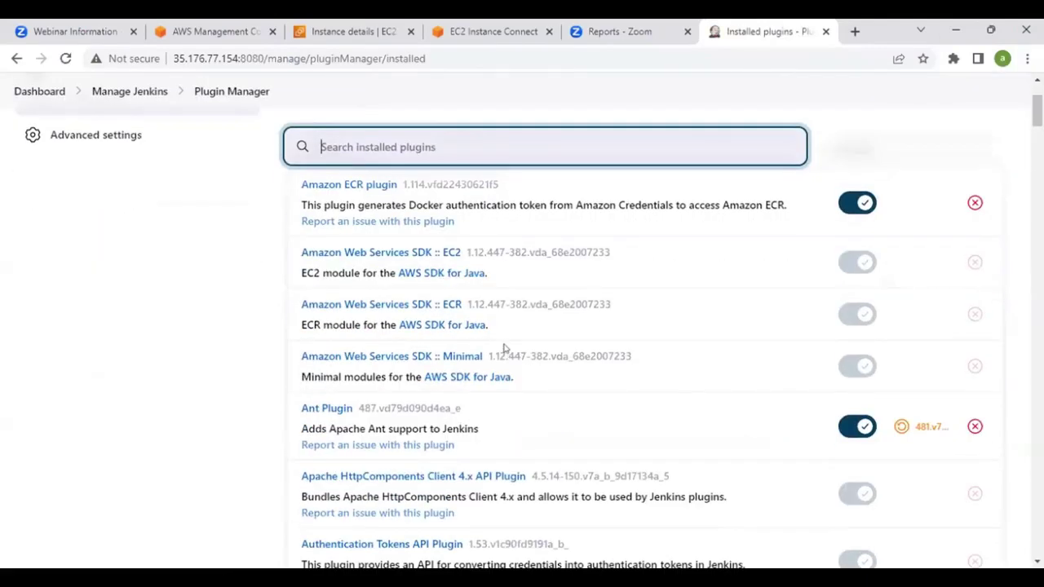
{"action": "scroll", "coordinate": [399, 273], "scroll_direction": "down", "scroll_amount": 1}
{"action": "scroll", "coordinate": [380, 304], "scroll_direction": "down", "scroll_amount": 15}
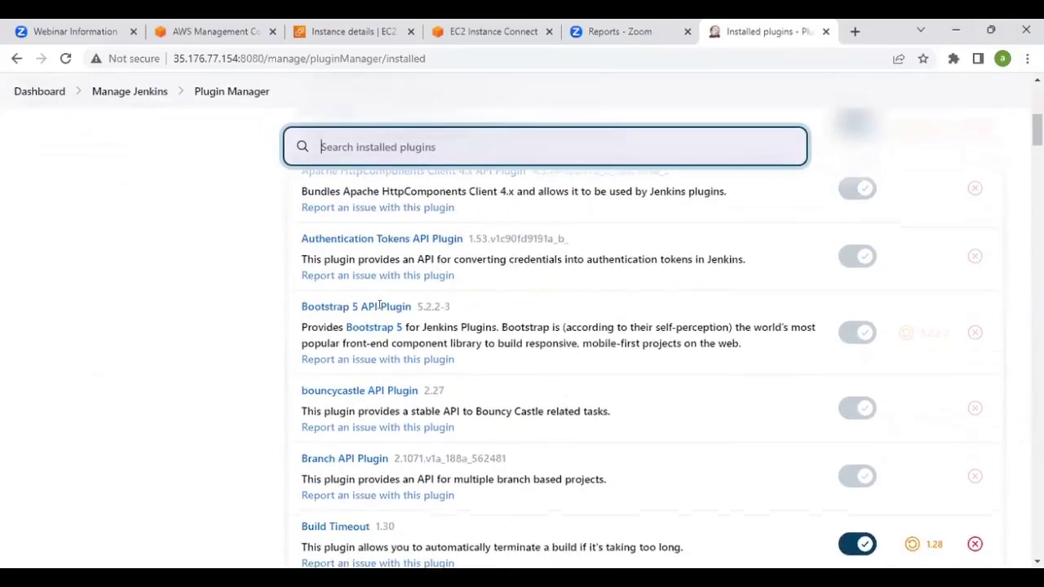
{"action": "scroll", "coordinate": [379, 306], "scroll_direction": "down", "scroll_amount": 4}
{"action": "scroll", "coordinate": [382, 310], "scroll_direction": "up", "scroll_amount": 10}
{"action": "scroll", "coordinate": [380, 307], "scroll_direction": "up", "scroll_amount": 10}
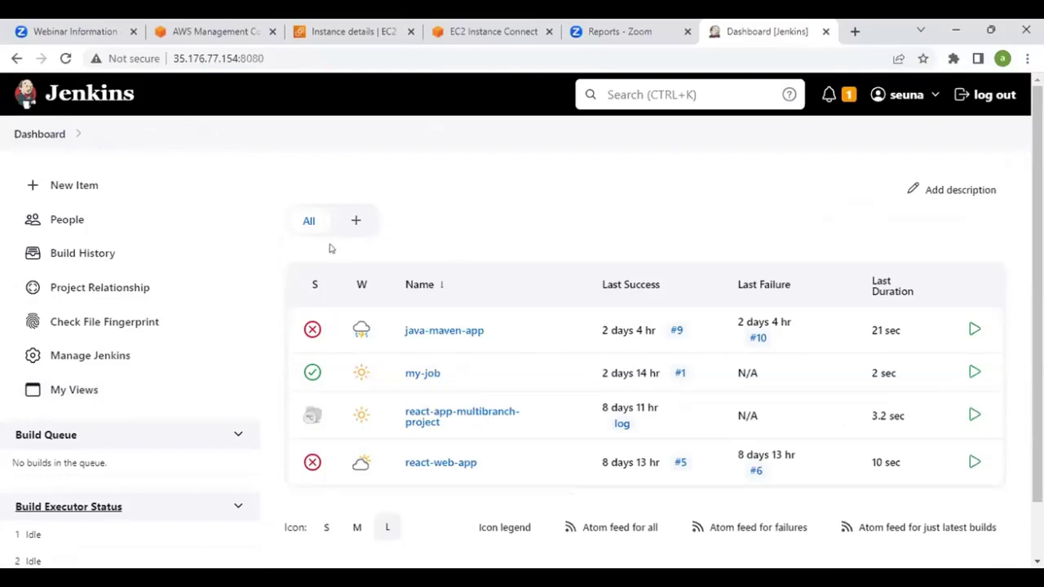
{"action": "left_click", "coordinate": [106, 356]}
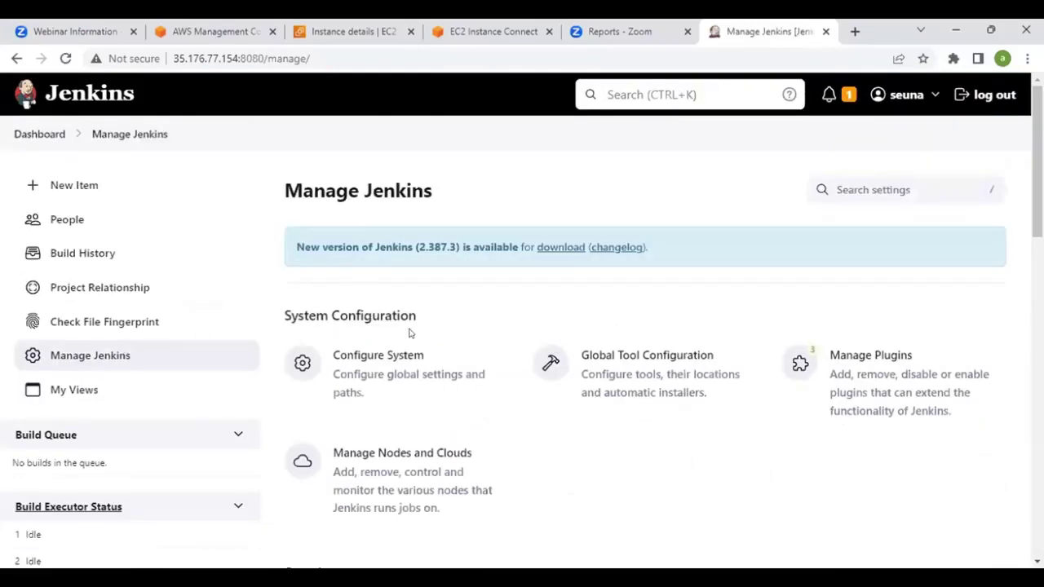
{"action": "scroll", "coordinate": [410, 332], "scroll_direction": "down", "scroll_amount": 1}
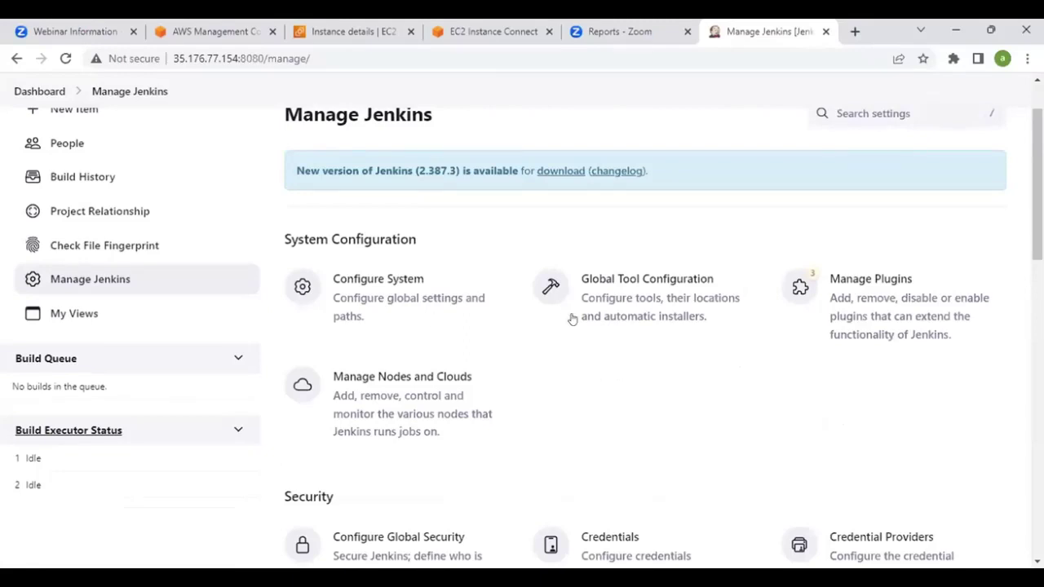
{"action": "left_click", "coordinate": [633, 304]}
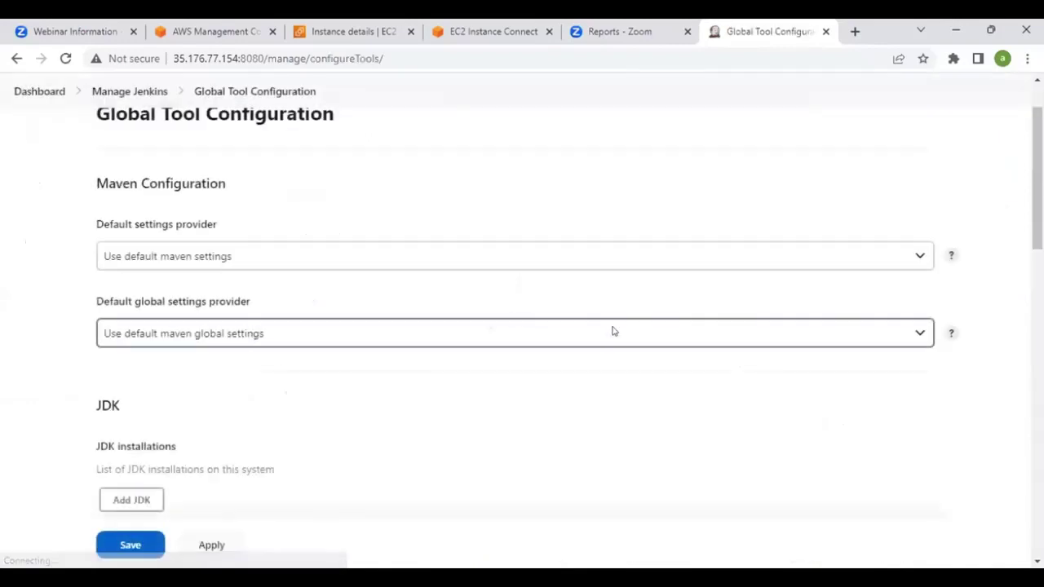
{"action": "scroll", "coordinate": [513, 291], "scroll_direction": "down", "scroll_amount": 5}
{"action": "scroll", "coordinate": [514, 292], "scroll_direction": "up", "scroll_amount": 1}
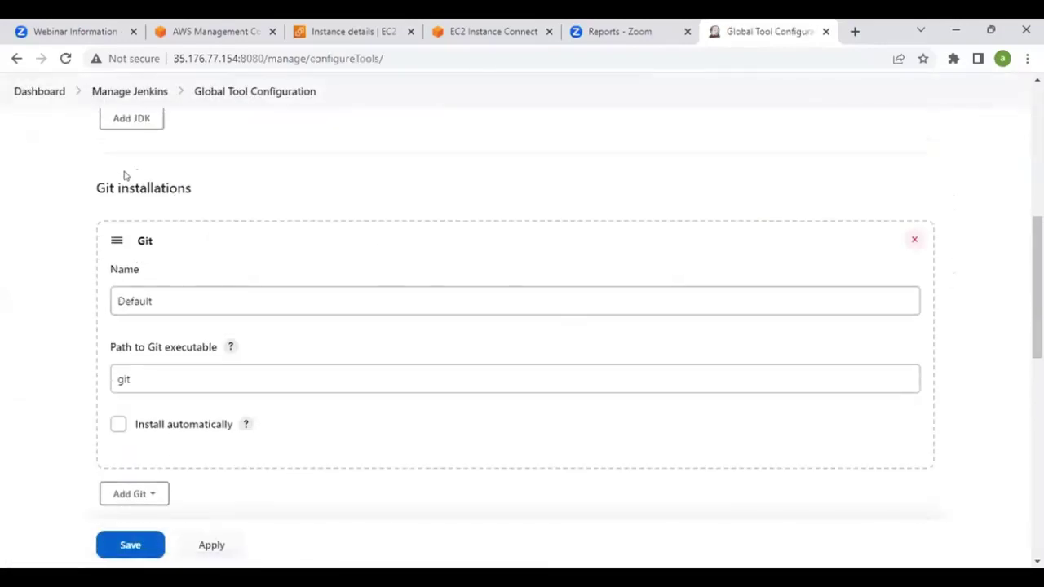
{"action": "scroll", "coordinate": [237, 233], "scroll_direction": "down", "scroll_amount": 3}
{"action": "scroll", "coordinate": [238, 234], "scroll_direction": "down", "scroll_amount": 5}
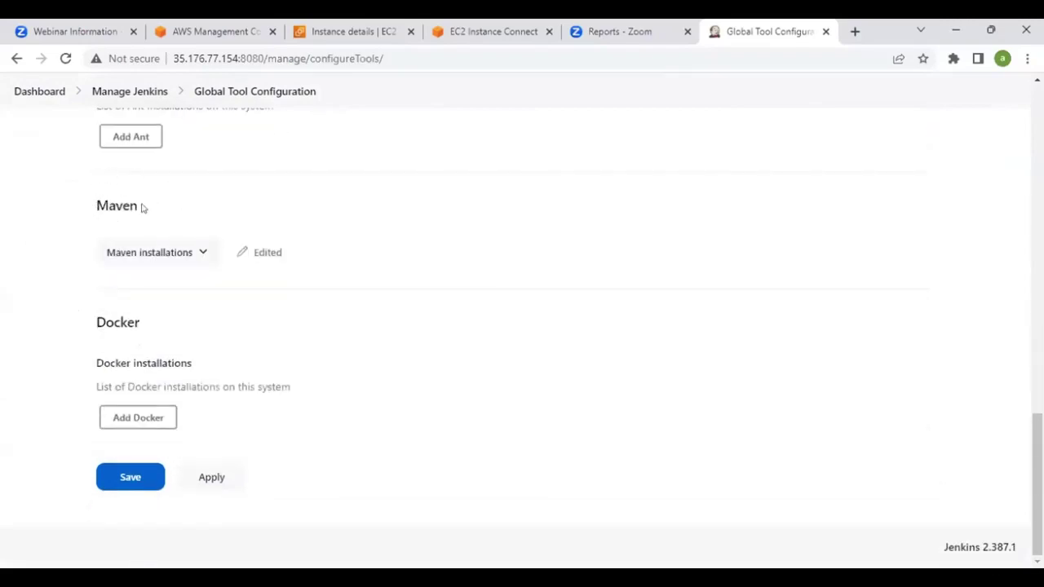
{"action": "left_click", "coordinate": [201, 252]}
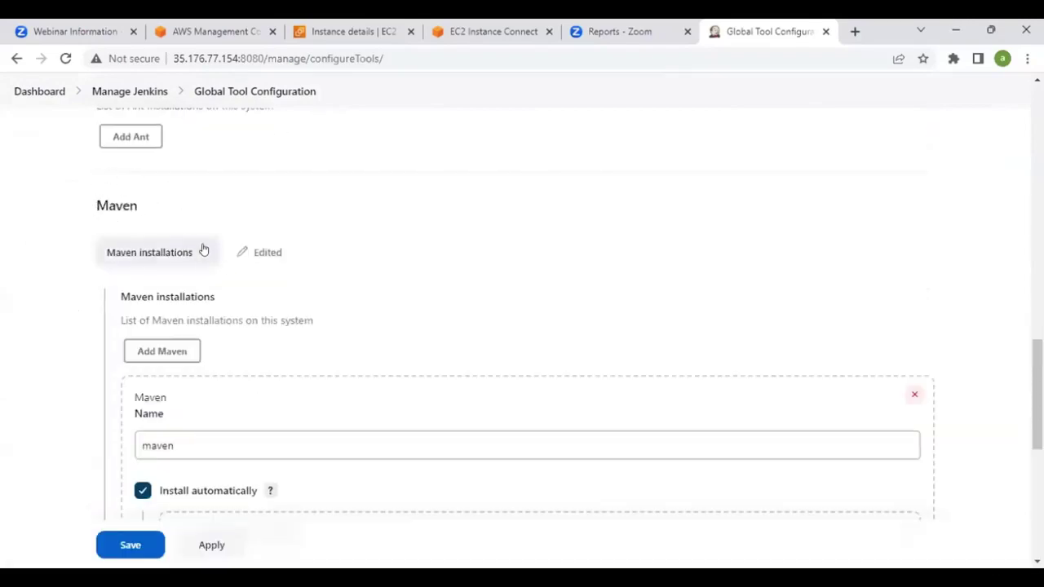
{"action": "scroll", "coordinate": [242, 334], "scroll_direction": "down", "scroll_amount": 2}
{"action": "scroll", "coordinate": [177, 294], "scroll_direction": "down", "scroll_amount": 2}
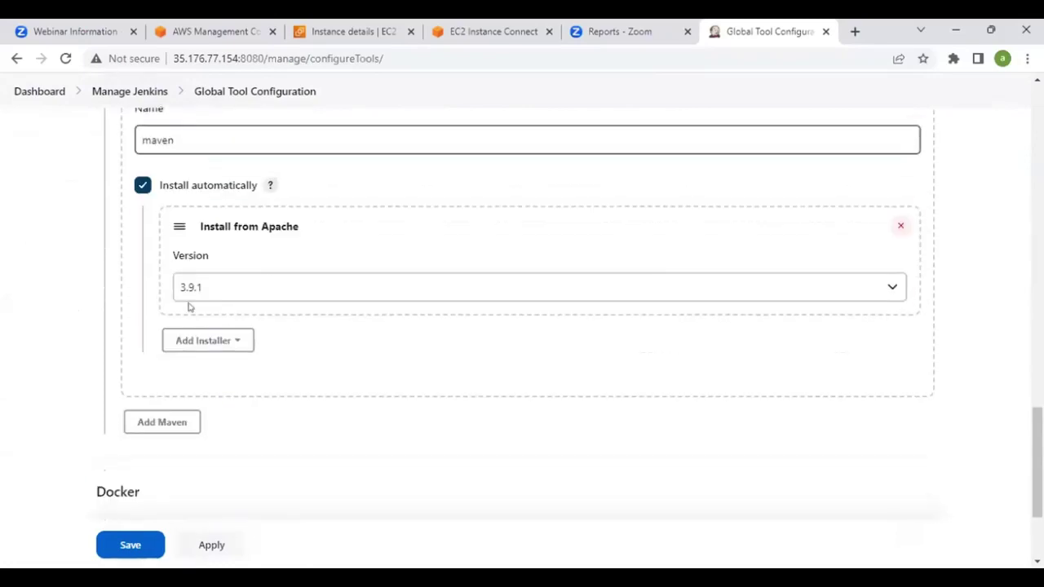
{"action": "scroll", "coordinate": [168, 217], "scroll_direction": "up", "scroll_amount": 1}
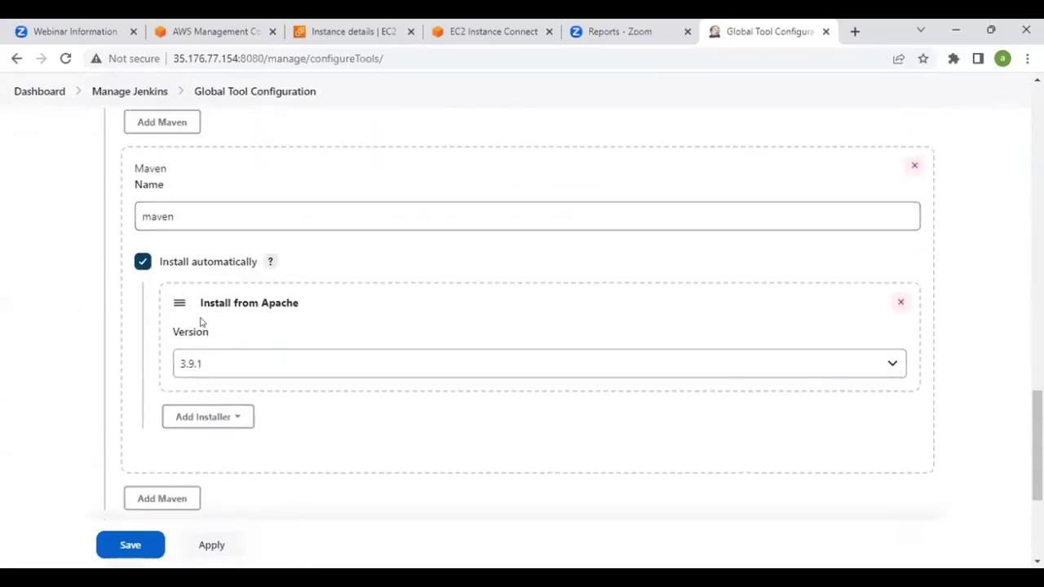
{"action": "scroll", "coordinate": [229, 355], "scroll_direction": "down", "scroll_amount": 2}
{"action": "scroll", "coordinate": [228, 343], "scroll_direction": "up", "scroll_amount": 8}
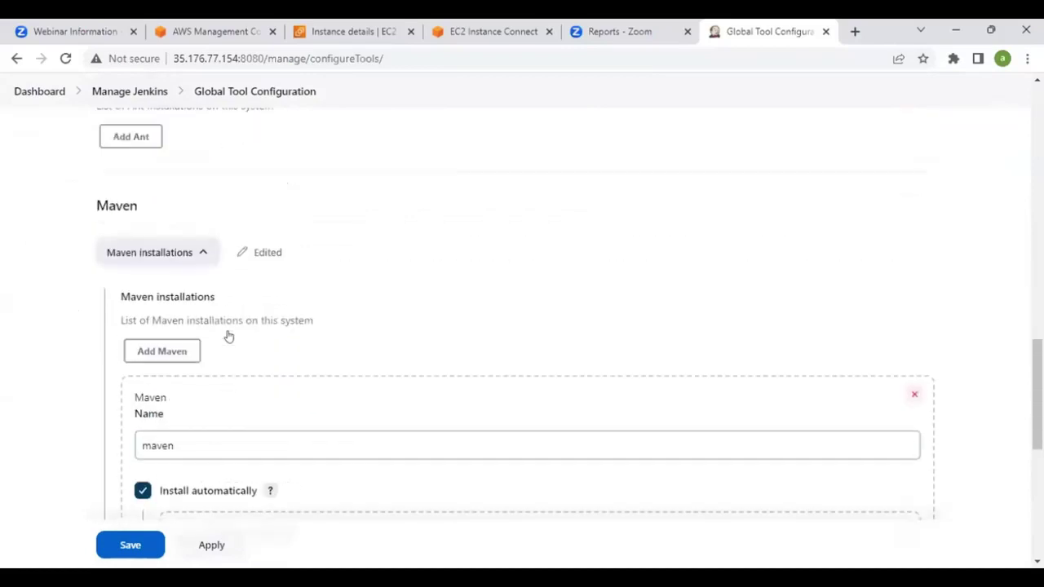
{"action": "scroll", "coordinate": [228, 335], "scroll_direction": "up", "scroll_amount": 10}
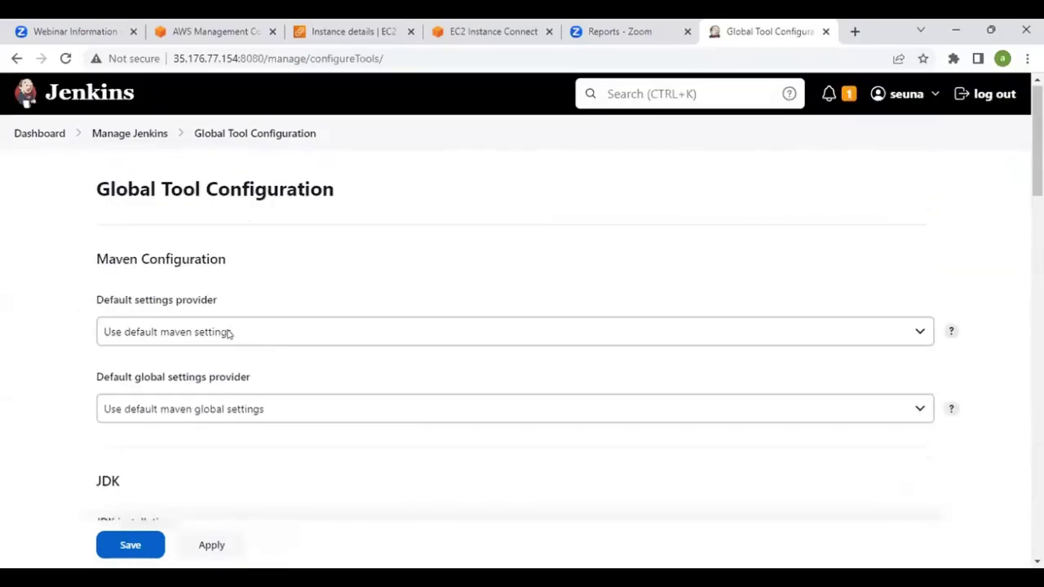
{"action": "left_click", "coordinate": [33, 135]}
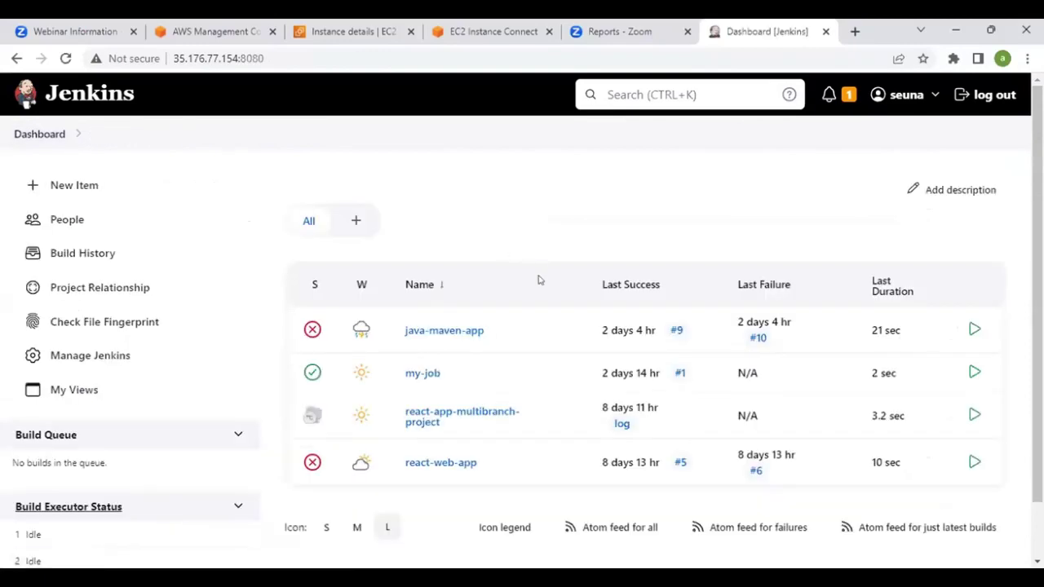
Go to gitlab.com in a new tab and open the sign-in page
{"action": "left_click", "coordinate": [855, 30]}
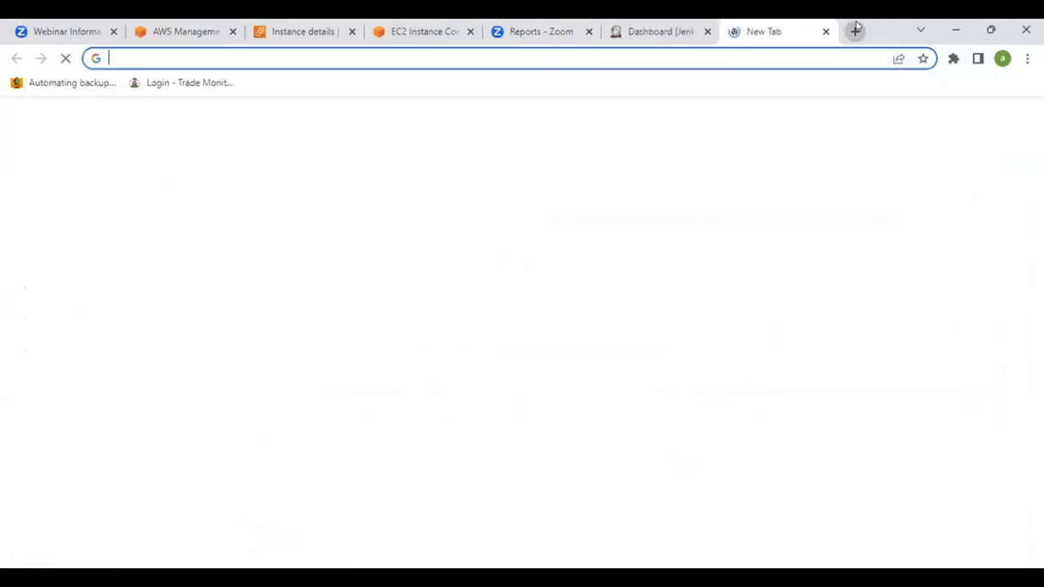
{"action": "type", "text": "git"}
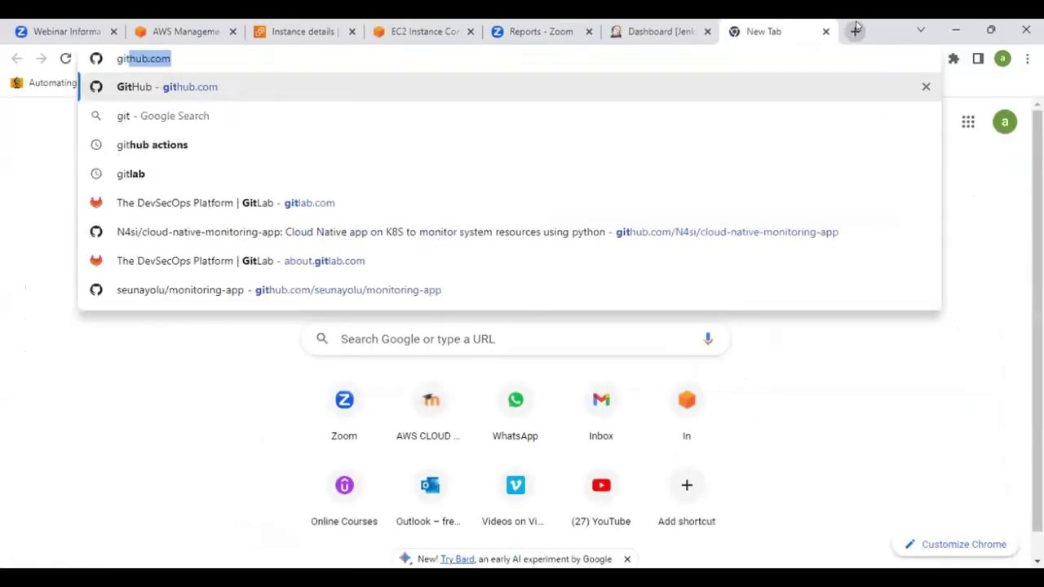
{"action": "key", "text": "BackSpace"}
{"action": "key", "text": "BackSpace"}
{"action": "type", "text": "tl"}
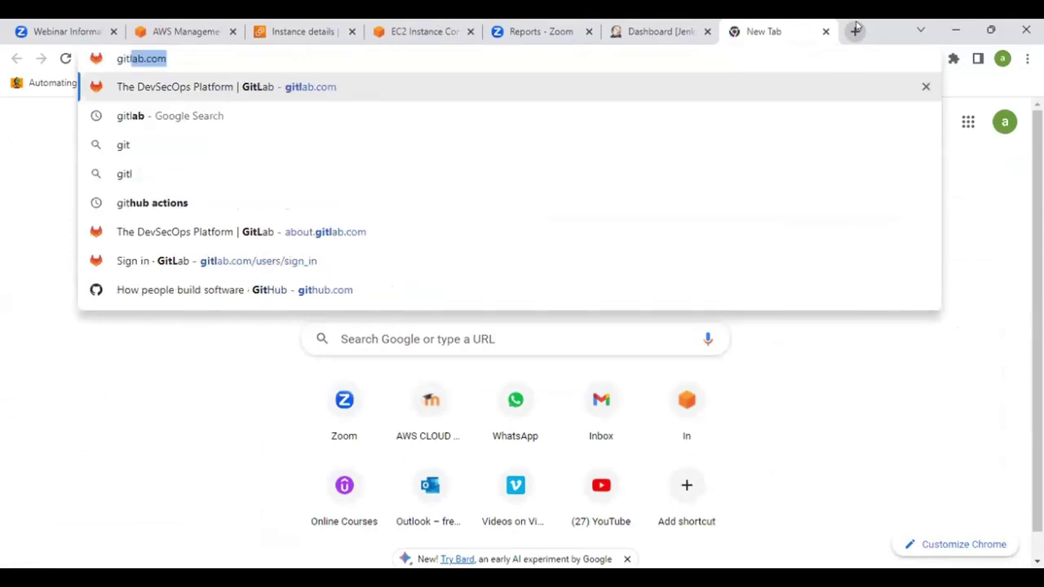
{"action": "key", "text": "Return"}
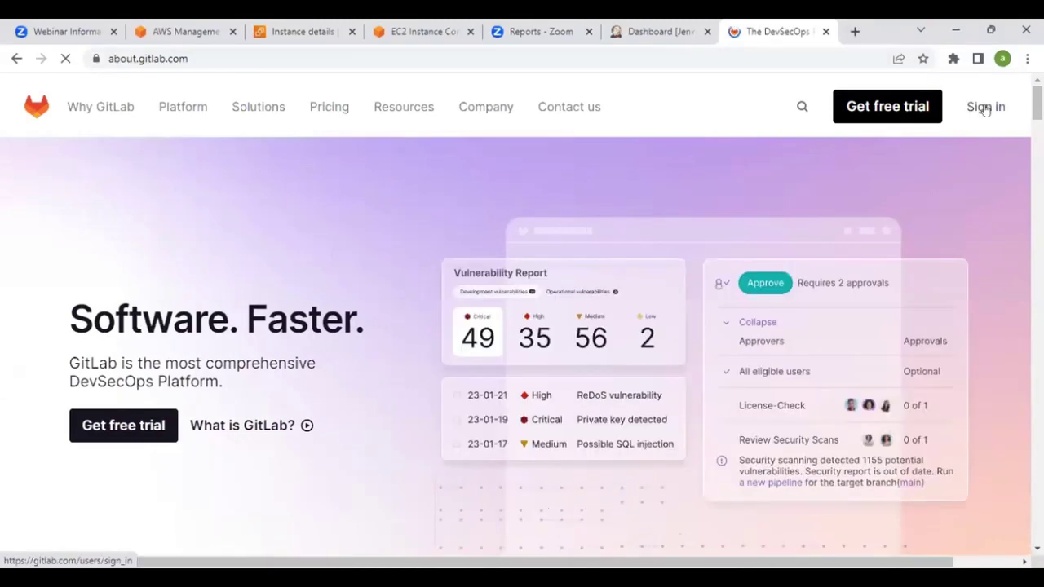
{"action": "left_click", "coordinate": [986, 110]}
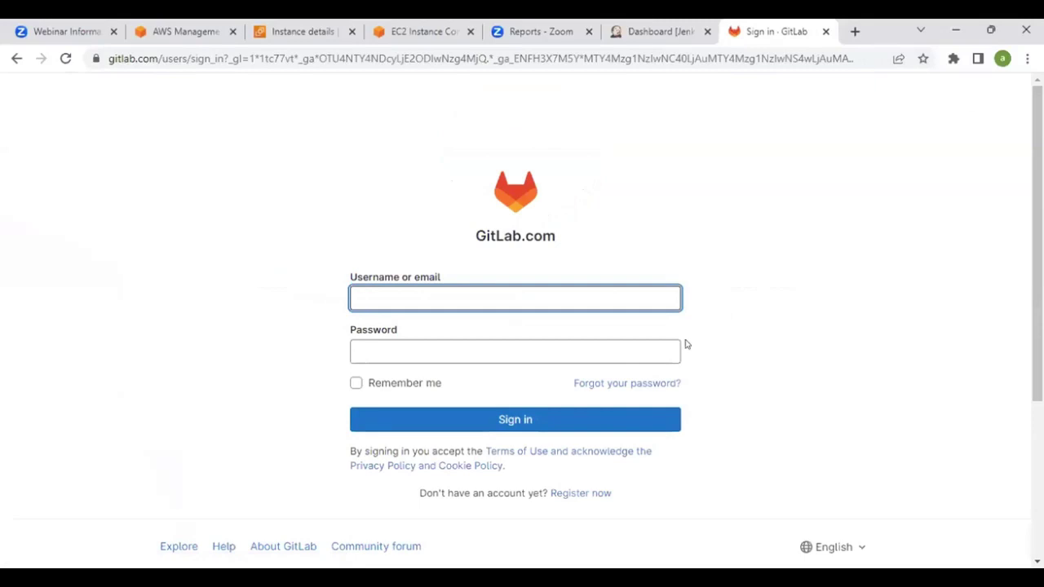
Sign in to GitLab with the account username and password
{"action": "type", "text": "acad"}
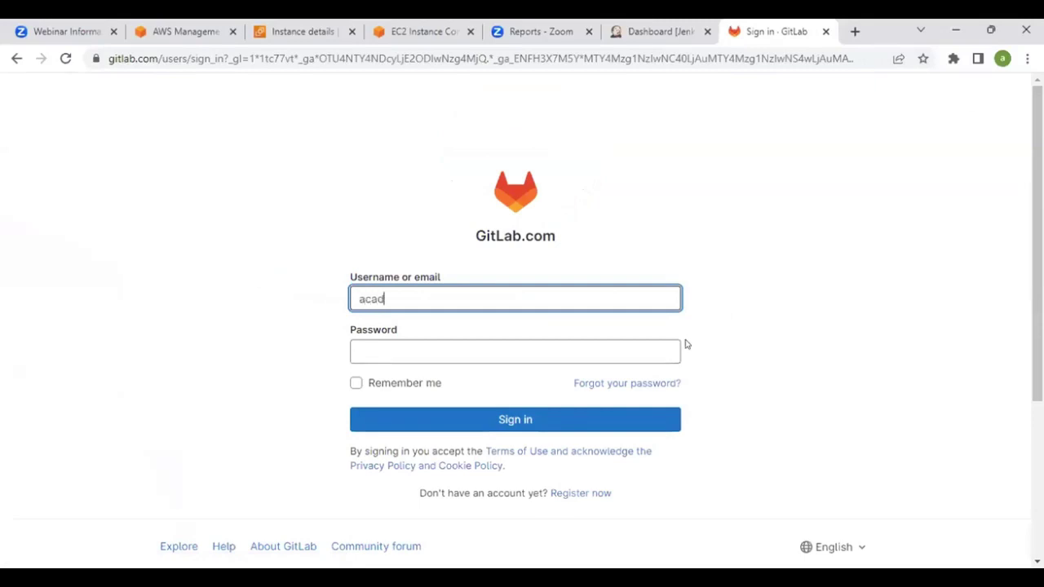
{"action": "type", "text": "devops"}
{"action": "key", "text": "BackSpace"}
{"action": "key", "text": "BackSpace"}
{"action": "type", "text": "ps"}
{"action": "key", "text": "Return"}
{"action": "type", "text": "•••••••"}
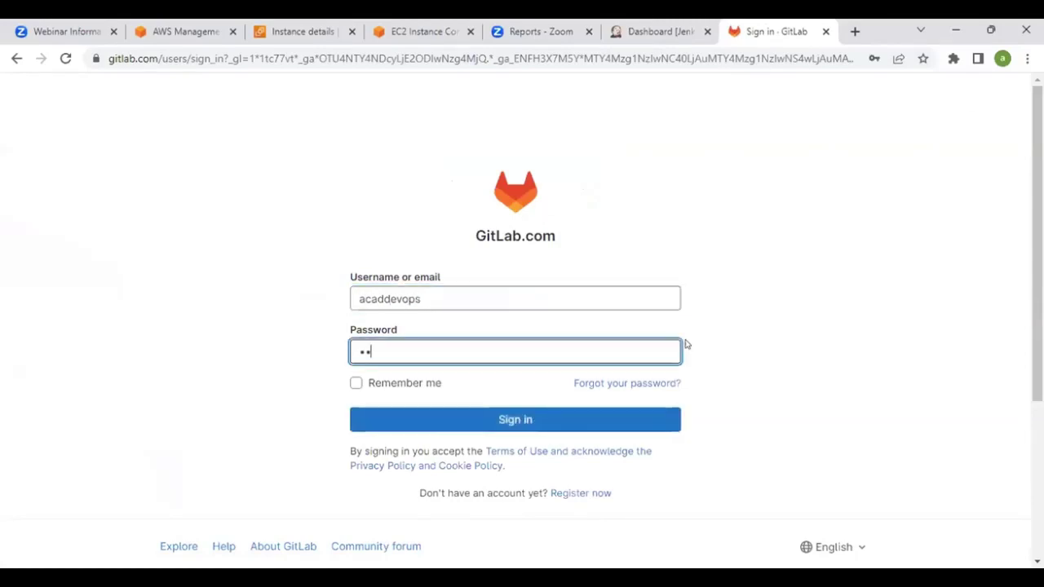
{"action": "type", "text": "••••"}
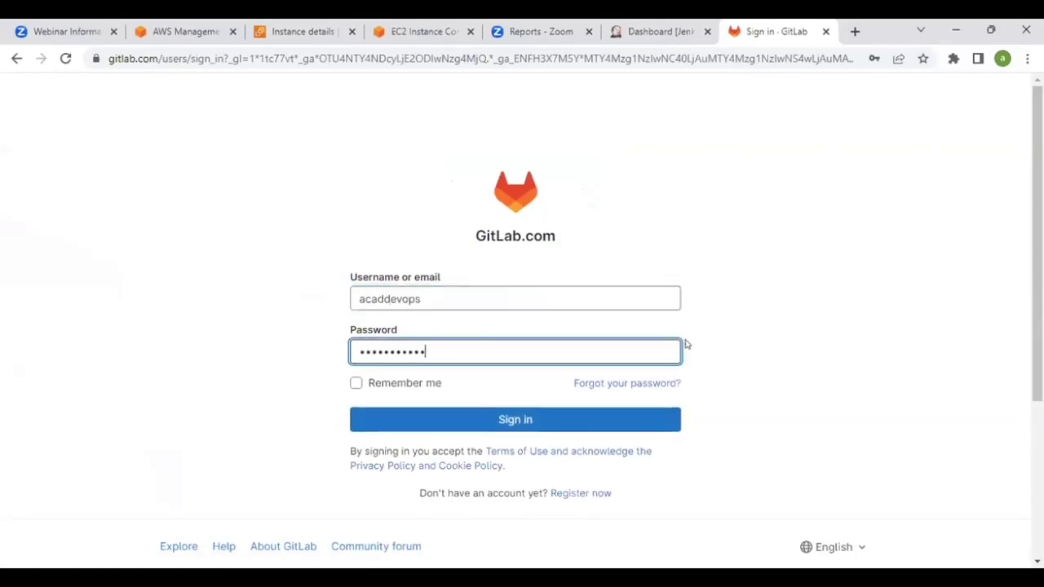
{"action": "type", "text": "•"}
{"action": "key", "text": "Return"}
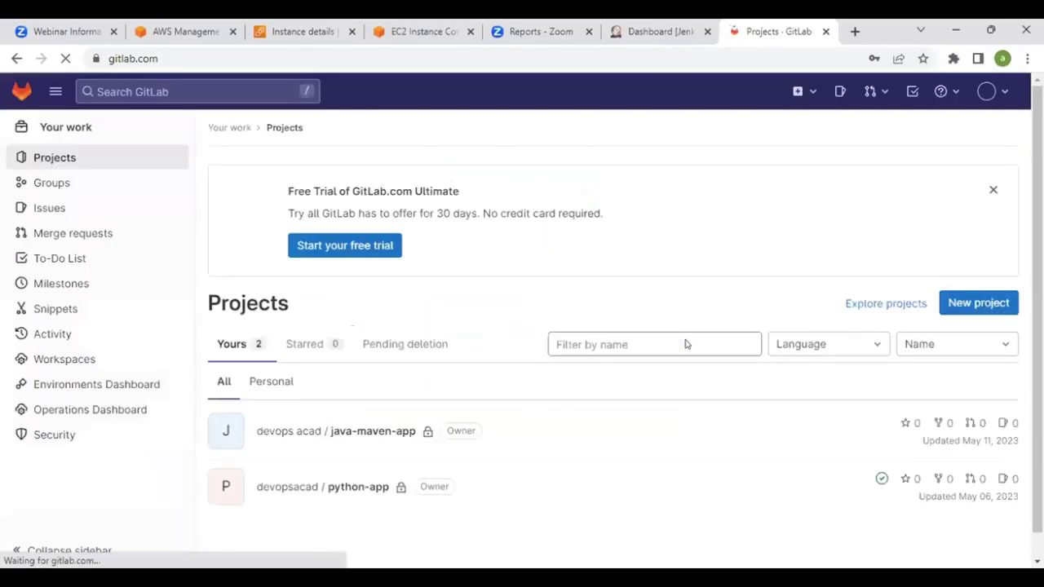
{"action": "scroll", "coordinate": [566, 283], "scroll_direction": "down", "scroll_amount": 1}
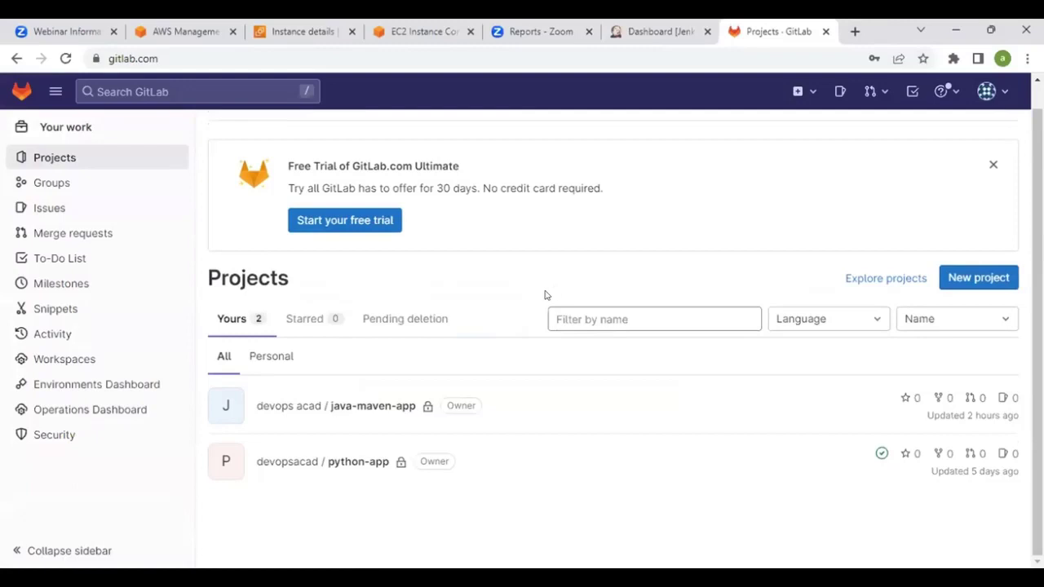
Open the java-maven-app project, browse src/main, and return to the repository root
{"action": "left_click", "coordinate": [364, 409]}
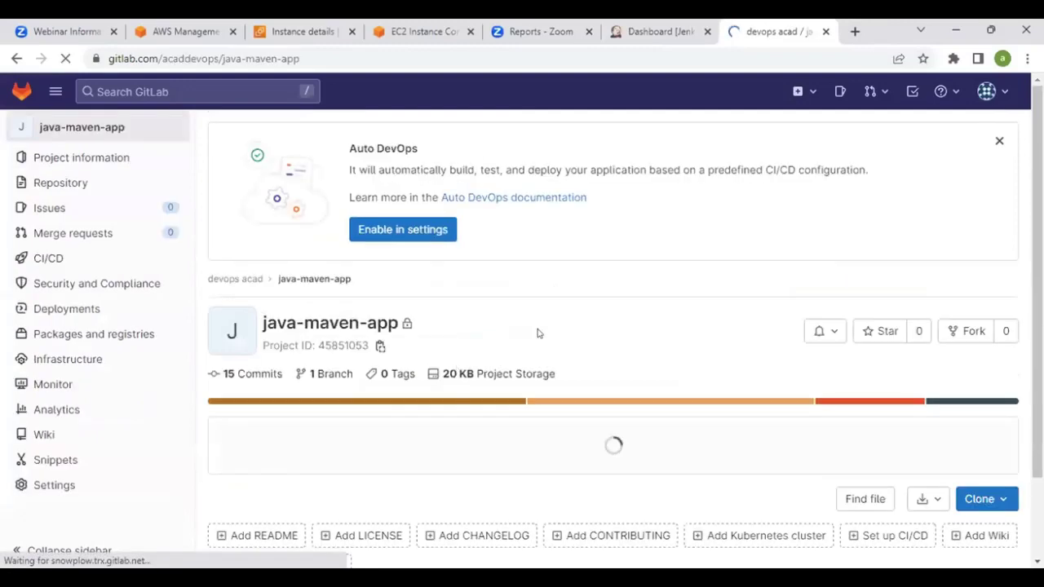
{"action": "scroll", "coordinate": [537, 333], "scroll_direction": "down", "scroll_amount": 3}
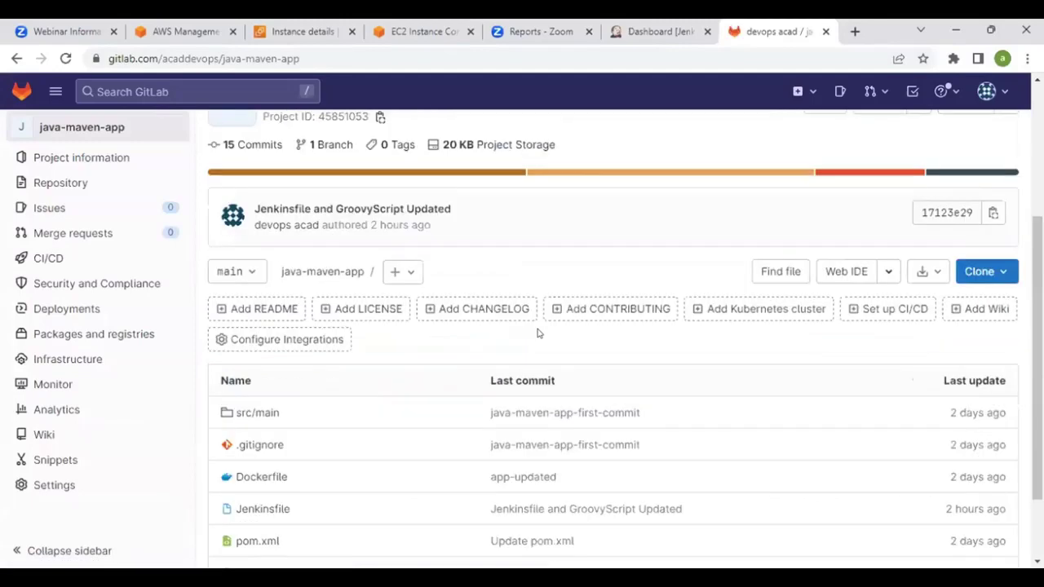
{"action": "scroll", "coordinate": [537, 333], "scroll_direction": "down", "scroll_amount": 1}
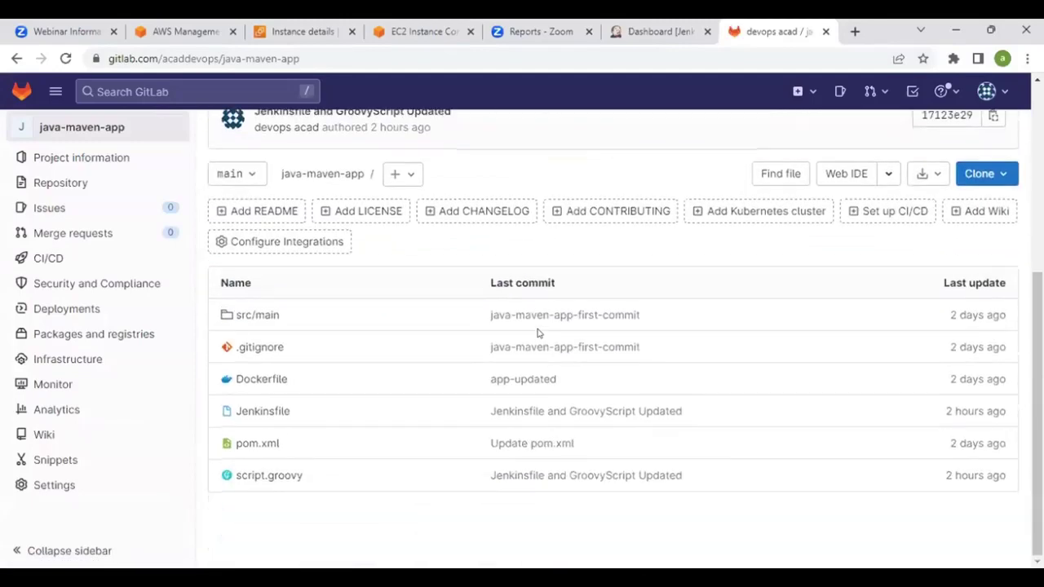
{"action": "left_click", "coordinate": [253, 314]}
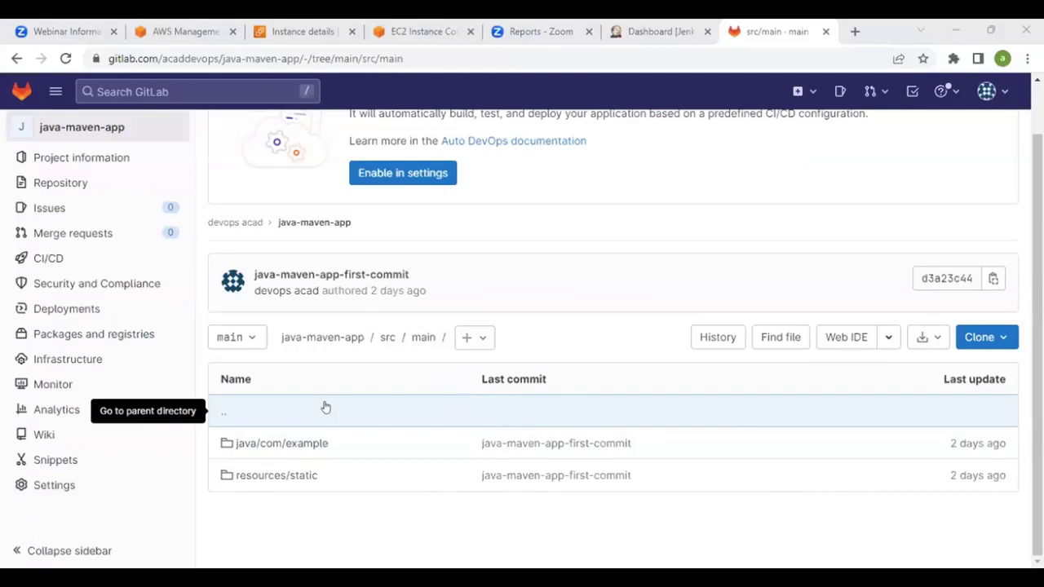
{"action": "left_click", "coordinate": [312, 342]}
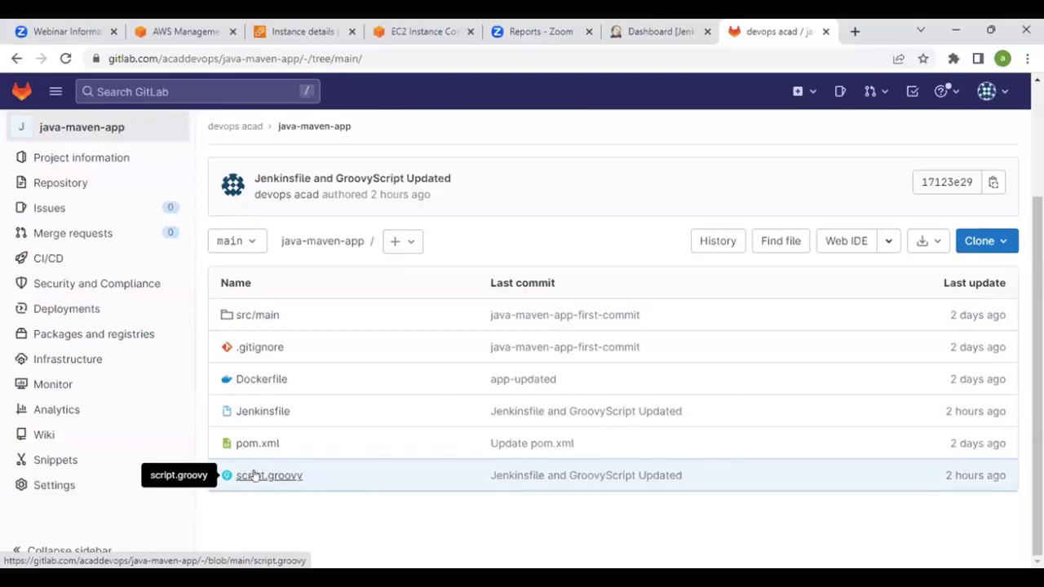
Open script.groovy and point out the buildJar function and its mvn package command
{"action": "left_click", "coordinate": [254, 476]}
{"action": "scroll", "coordinate": [553, 380], "scroll_direction": "down", "scroll_amount": 3}
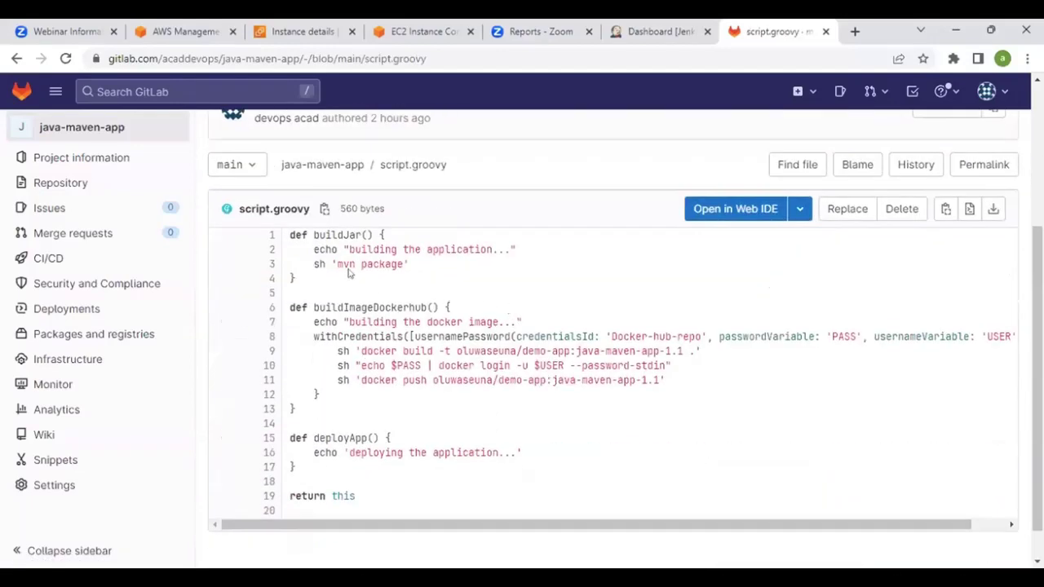
{"action": "scroll", "coordinate": [376, 286], "scroll_direction": "down", "scroll_amount": 1}
{"action": "scroll", "coordinate": [392, 301], "scroll_direction": "up", "scroll_amount": 2}
{"action": "scroll", "coordinate": [406, 315], "scroll_direction": "down", "scroll_amount": 2}
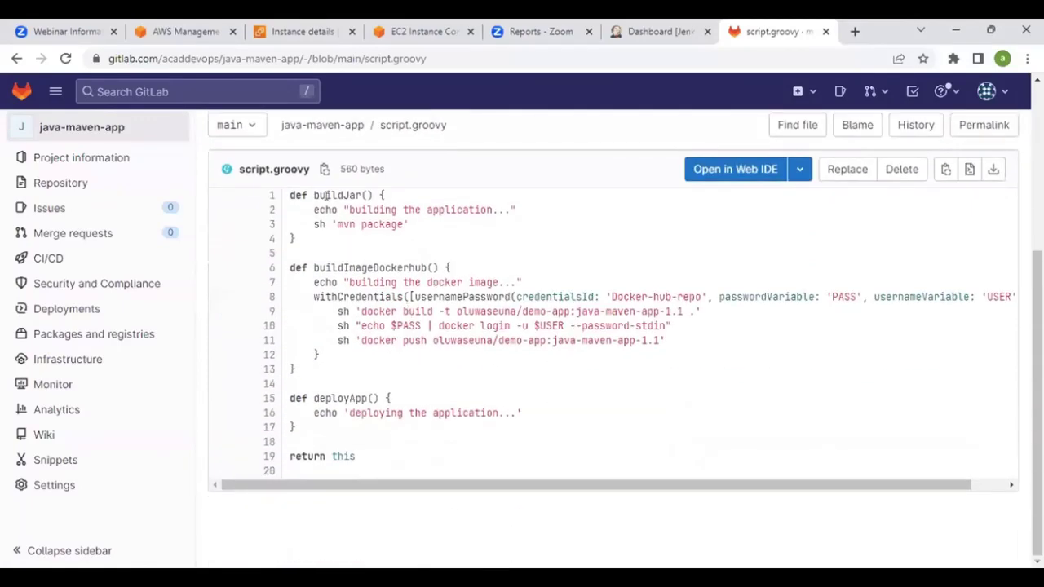
{"action": "left_click_drag", "start_coordinate": [314, 195], "coordinate": [380, 224]}
{"action": "left_click", "coordinate": [366, 195]}
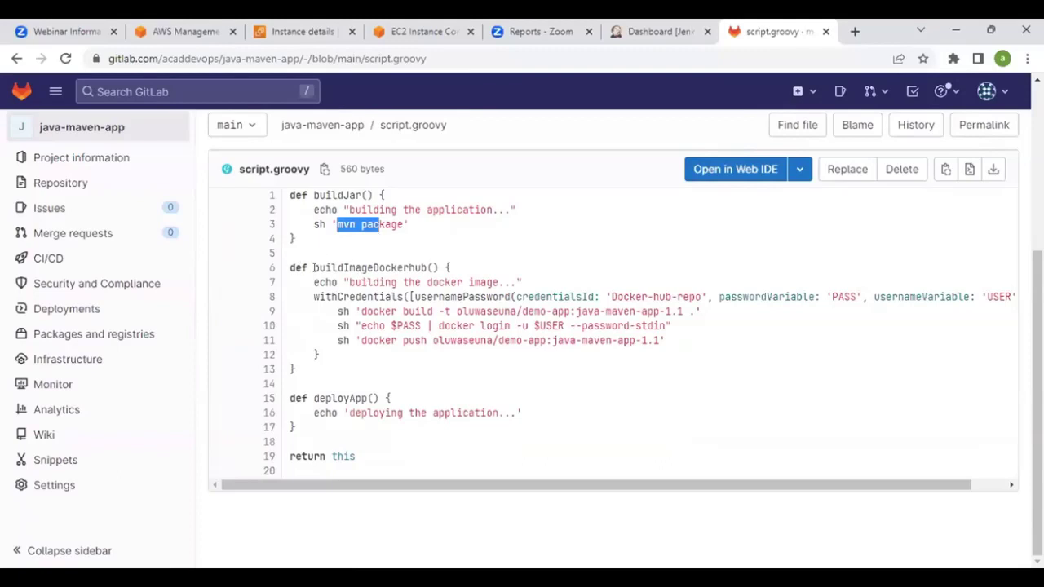
{"action": "left_click", "coordinate": [290, 261]}
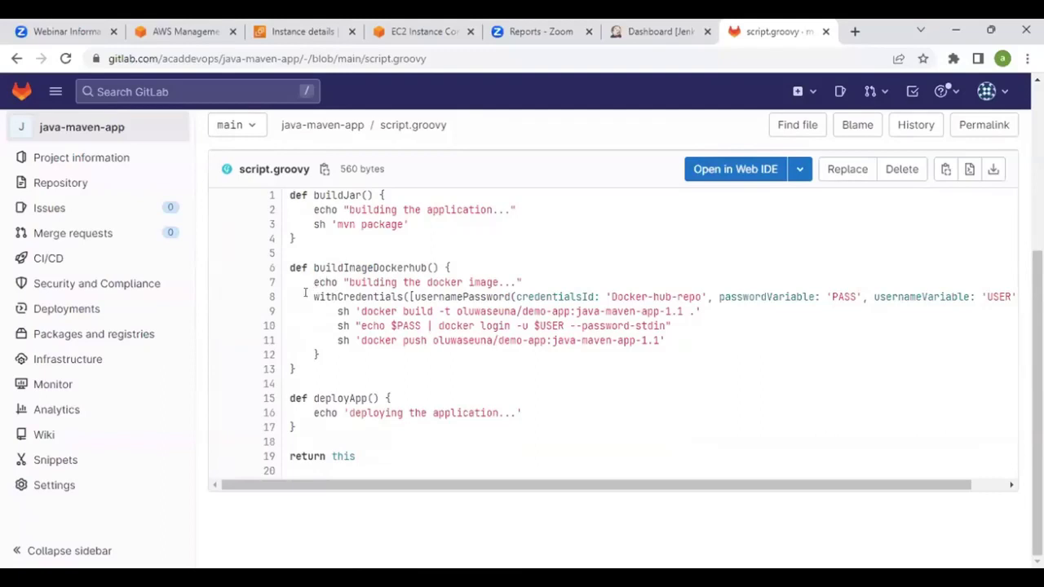
Highlight the withCredentials block with the Docker-hub-repo id and the docker build command
{"action": "left_click_drag", "start_coordinate": [313, 297], "coordinate": [710, 297]}
{"action": "left_click", "coordinate": [632, 295]}
{"action": "left_click_drag", "start_coordinate": [611, 297], "coordinate": [700, 297]}
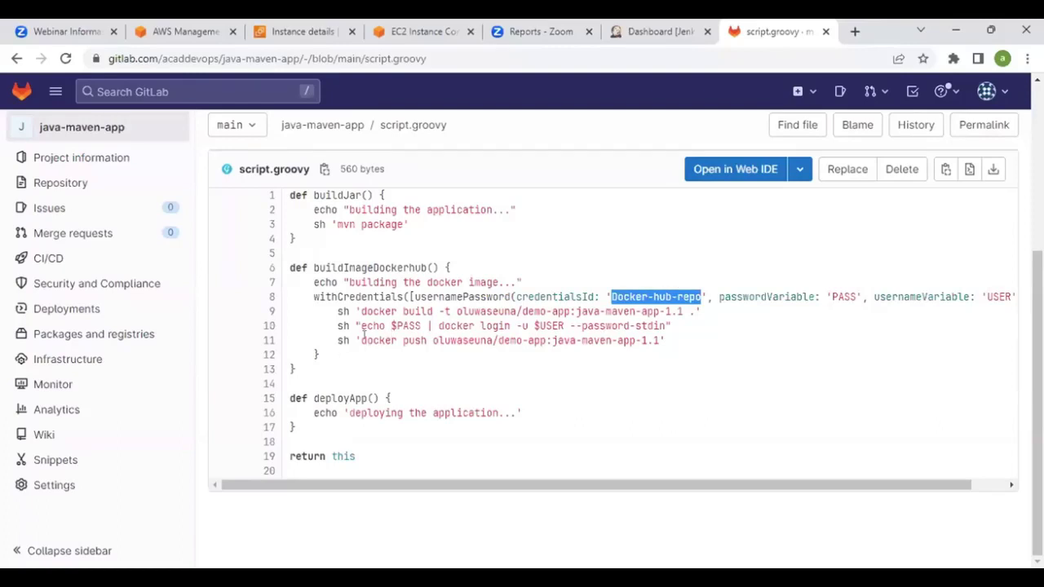
{"action": "left_click_drag", "start_coordinate": [360, 311], "coordinate": [605, 312]}
{"action": "left_click_drag", "start_coordinate": [685, 312], "coordinate": [693, 312]}
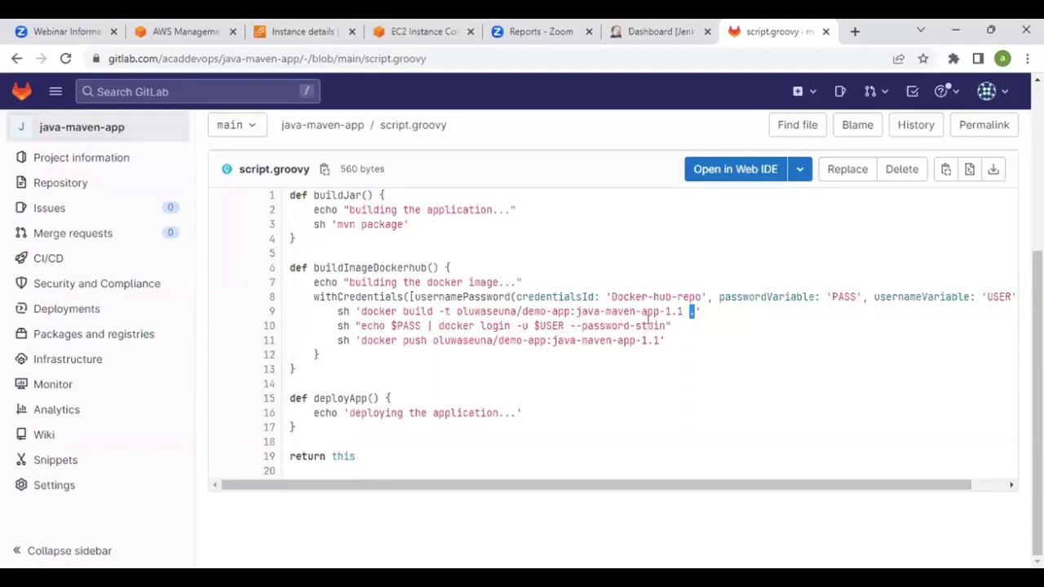
{"action": "left_click", "coordinate": [359, 320]}
Highlight the docker login command and the image repository path on lines 10–11
{"action": "left_click_drag", "start_coordinate": [362, 326], "coordinate": [665, 326]}
{"action": "left_click", "coordinate": [600, 342]}
{"action": "left_click_drag", "start_coordinate": [433, 341], "coordinate": [531, 334]}
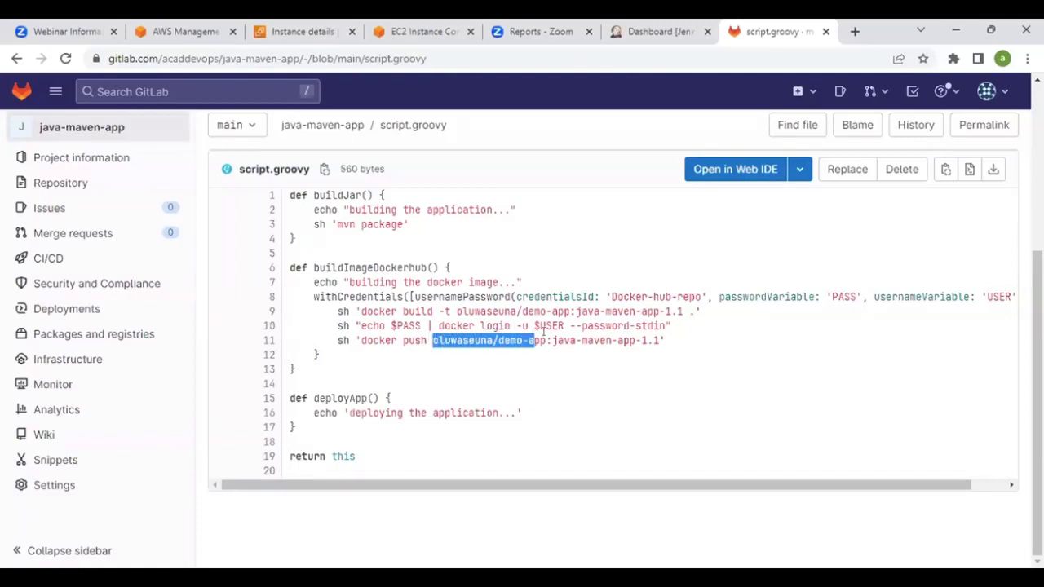
{"action": "left_click", "coordinate": [853, 31]}
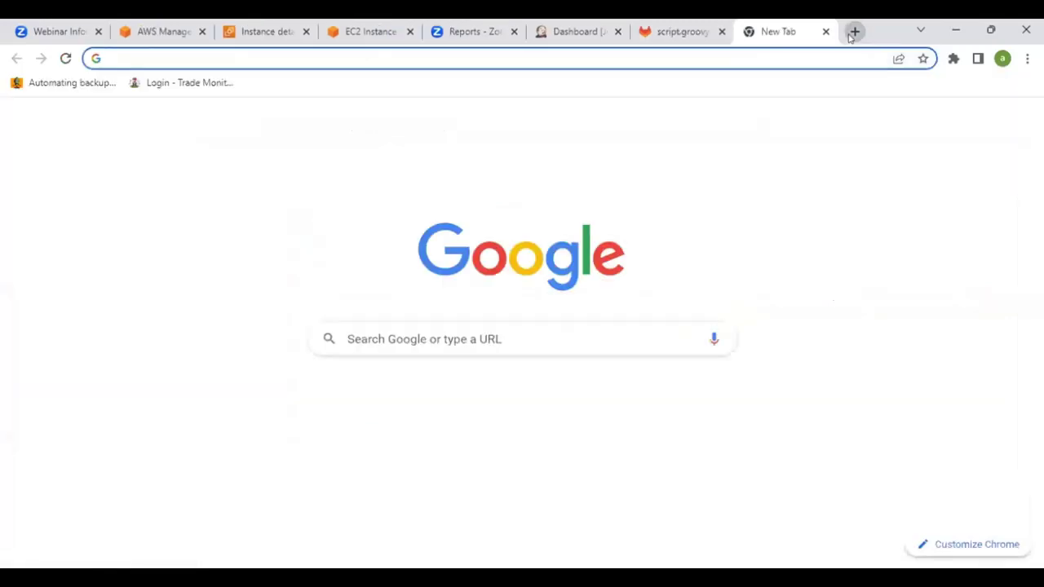
Search Google for 'docker hub', open hub.docker.com, then return to the script.groovy tab
{"action": "type", "text": "dock"}
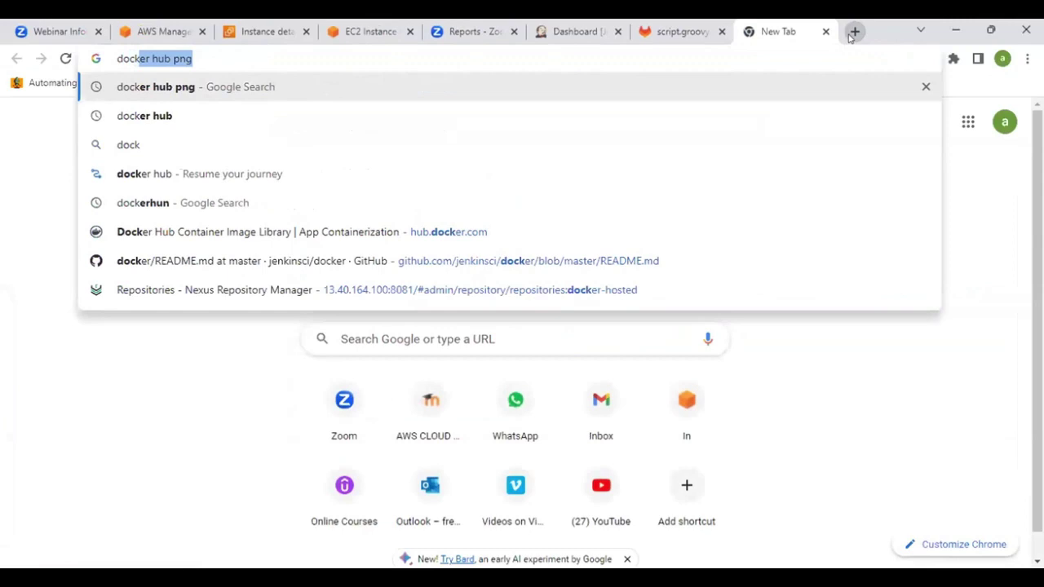
{"action": "type", "text": "er hub p"}
{"action": "key", "text": "BackSpace"}
{"action": "key", "text": "BackSpace"}
{"action": "key", "text": "Return"}
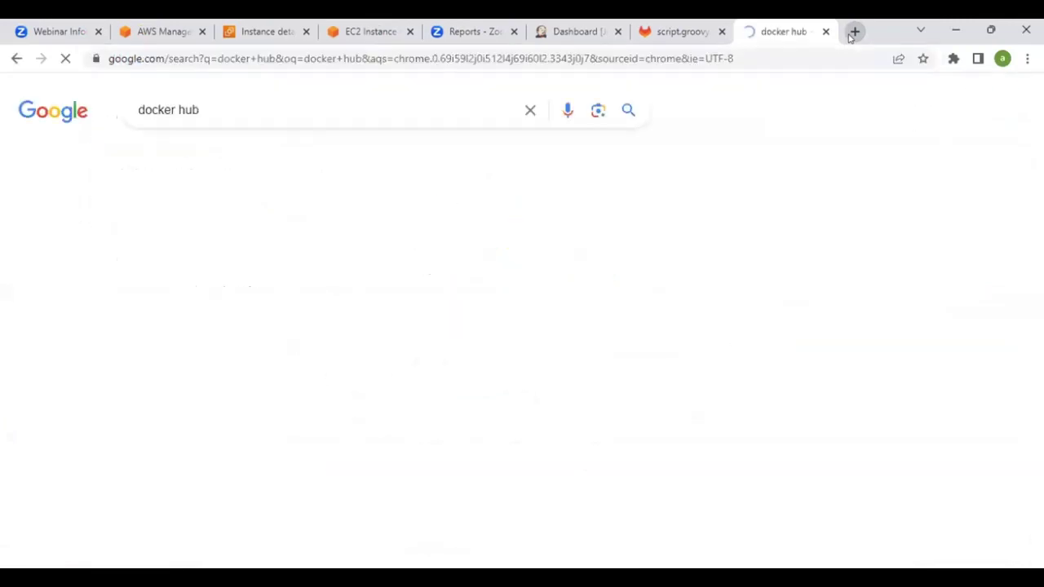
{"action": "left_click", "coordinate": [205, 259]}
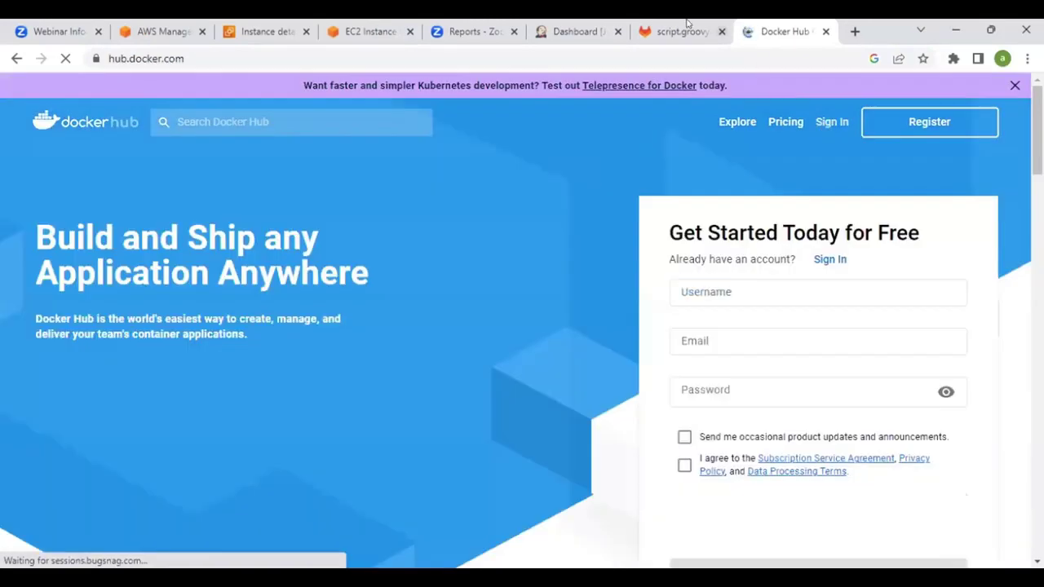
{"action": "left_click", "coordinate": [685, 30]}
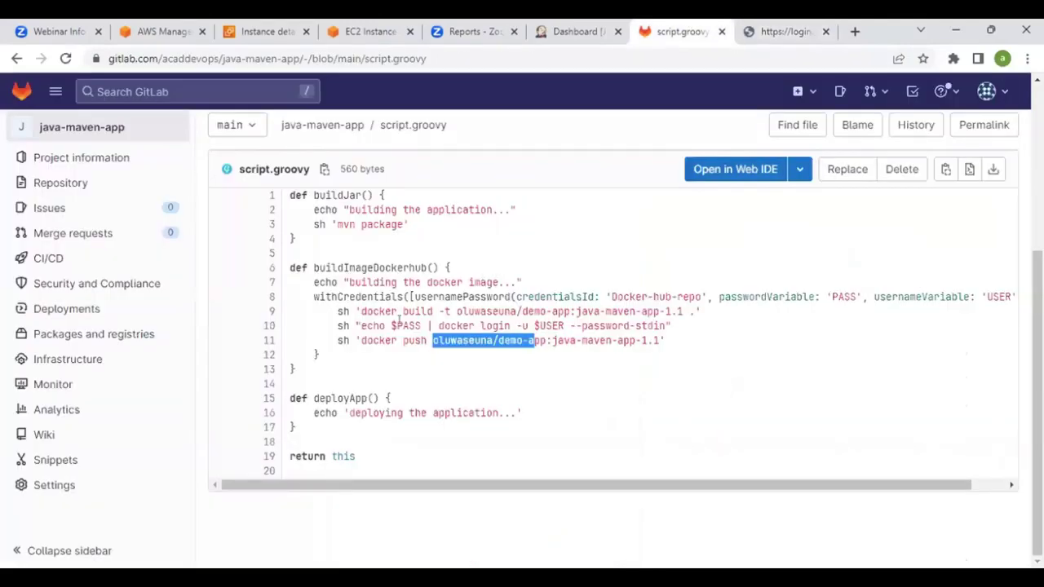
Open the Dockerfile and point out the openjdk:8-jre-alpine base image and exposed port 8080
{"action": "scroll", "coordinate": [441, 276], "scroll_direction": "up", "scroll_amount": 2}
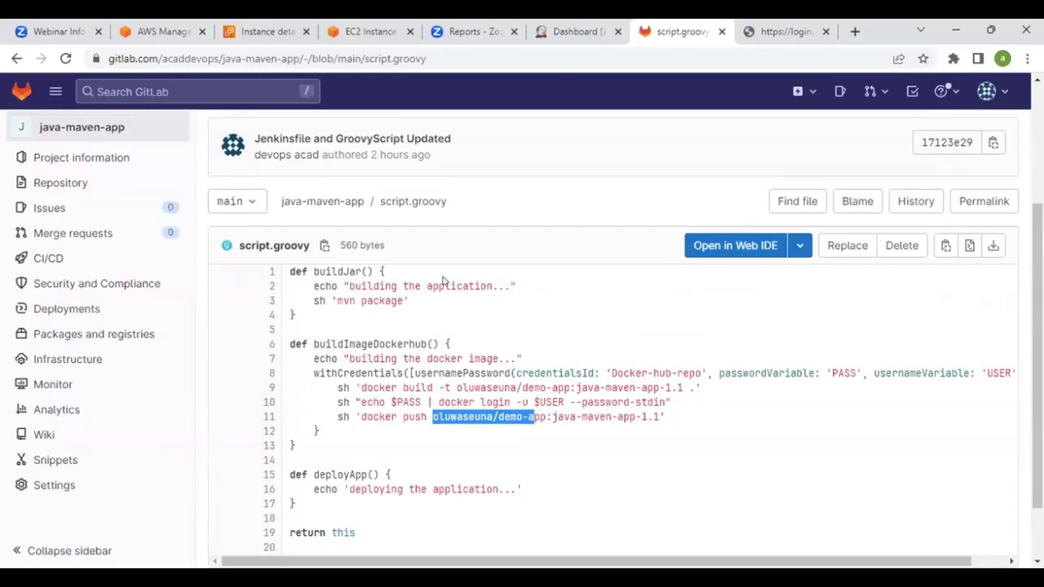
{"action": "scroll", "coordinate": [455, 314], "scroll_direction": "down", "scroll_amount": 2}
{"action": "scroll", "coordinate": [455, 314], "scroll_direction": "up", "scroll_amount": 4}
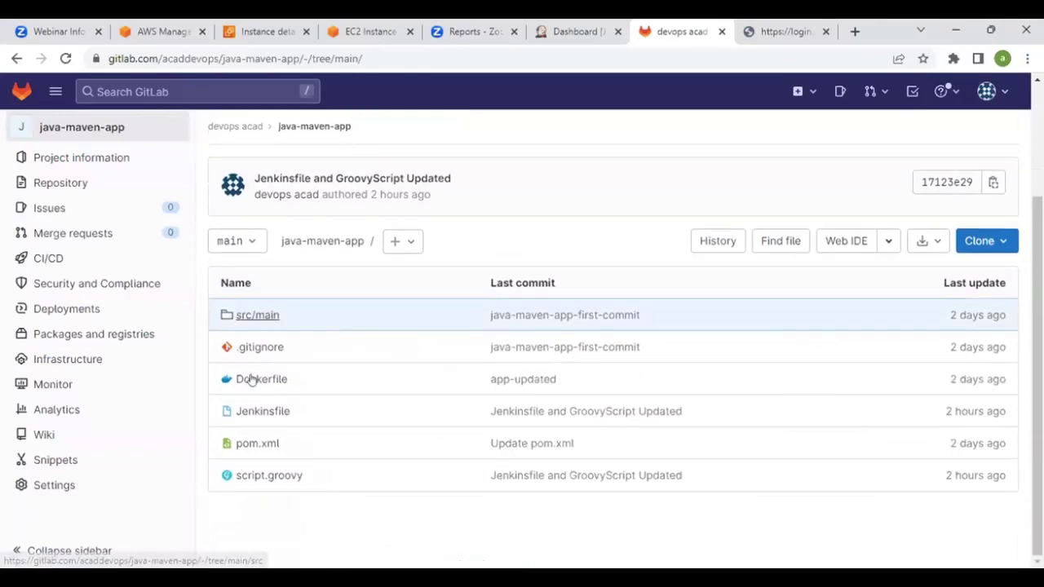
{"action": "left_click", "coordinate": [284, 387]}
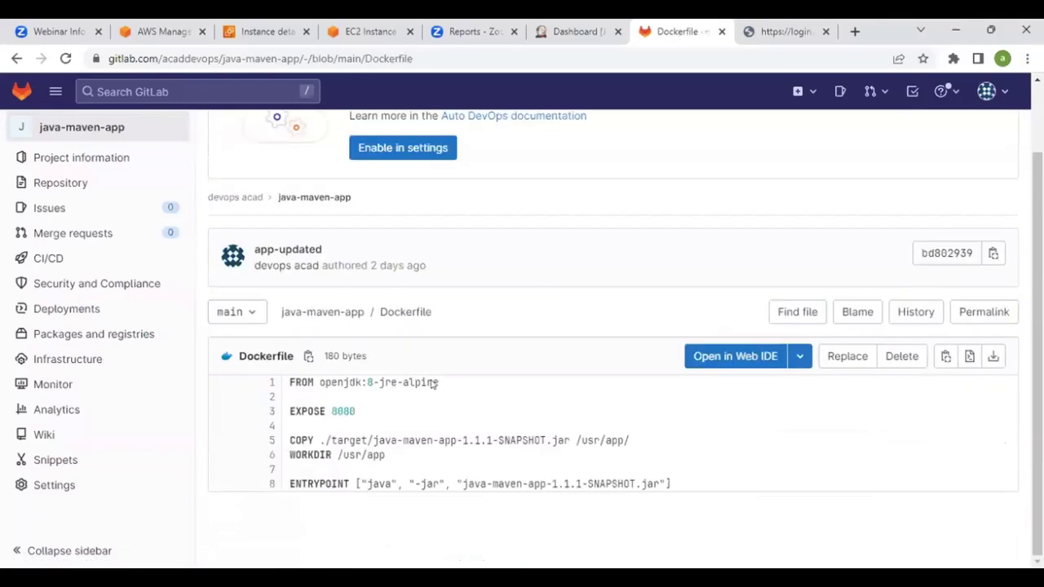
{"action": "left_click_drag", "start_coordinate": [324, 381], "coordinate": [407, 382]}
{"action": "left_click", "coordinate": [443, 382]}
{"action": "left_click", "coordinate": [458, 382]}
{"action": "left_click_drag", "start_coordinate": [343, 411], "coordinate": [362, 411]}
Highlight the COPY line's jar path, its /usr/app/ destination, and the /usr/app WORKDIR
{"action": "left_click_drag", "start_coordinate": [319, 441], "coordinate": [632, 440]}
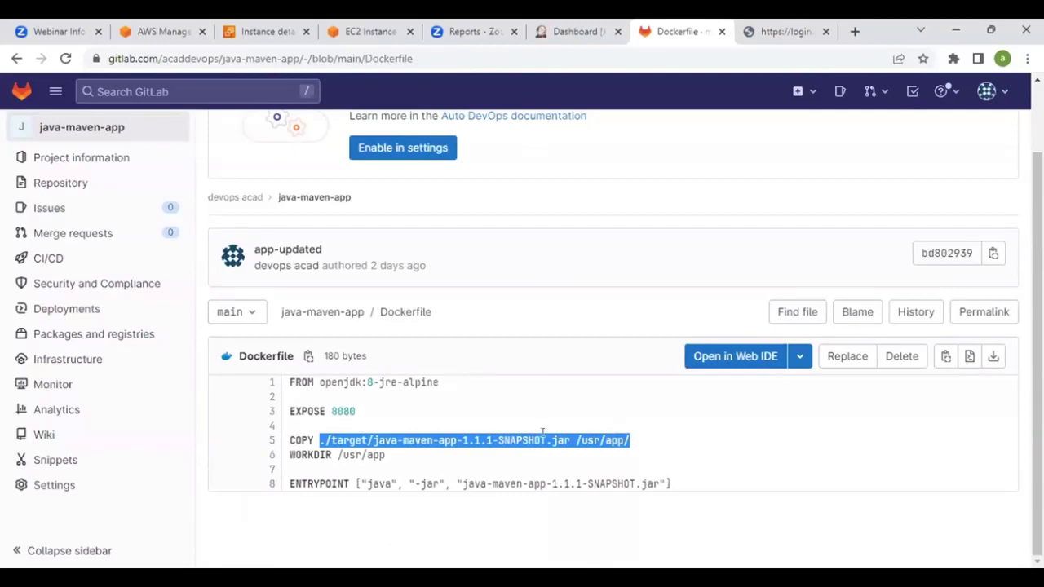
{"action": "left_click", "coordinate": [592, 453]}
{"action": "left_click_drag", "start_coordinate": [575, 436], "coordinate": [631, 439]}
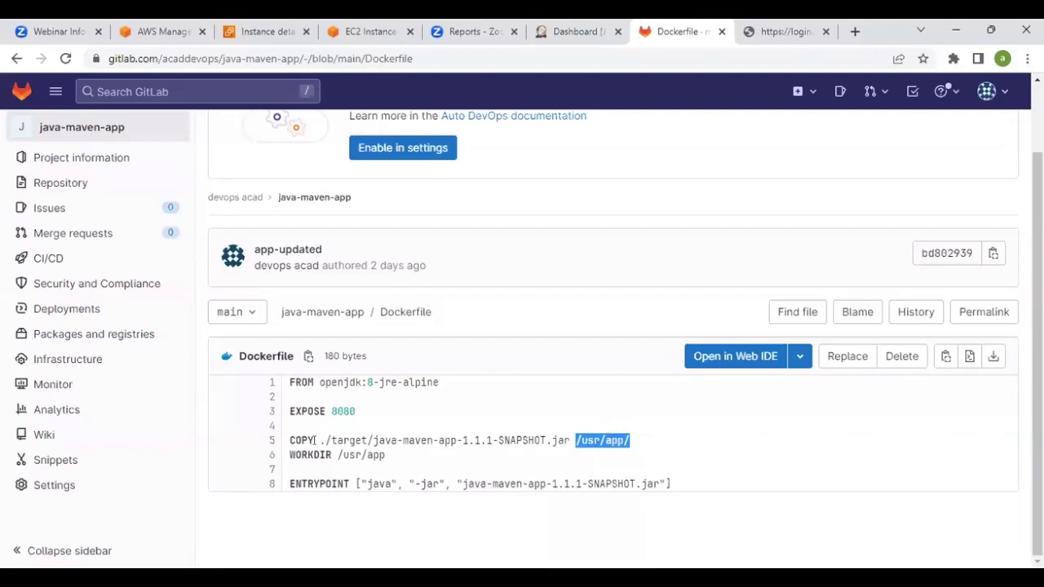
{"action": "left_click_drag", "start_coordinate": [368, 453], "coordinate": [391, 454]}
{"action": "left_click", "coordinate": [397, 454]}
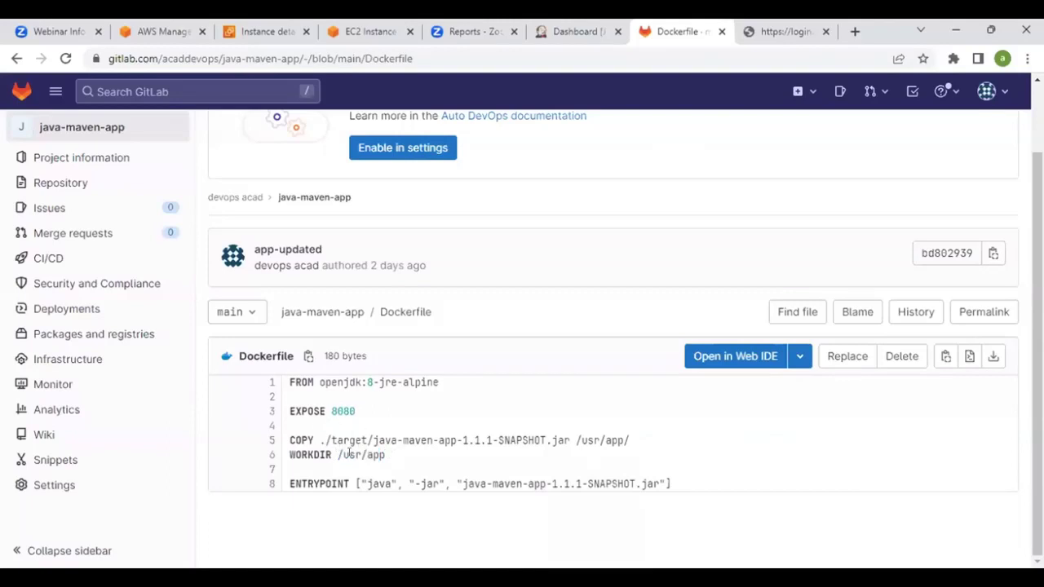
{"action": "left_click_drag", "start_coordinate": [337, 454], "coordinate": [385, 456]}
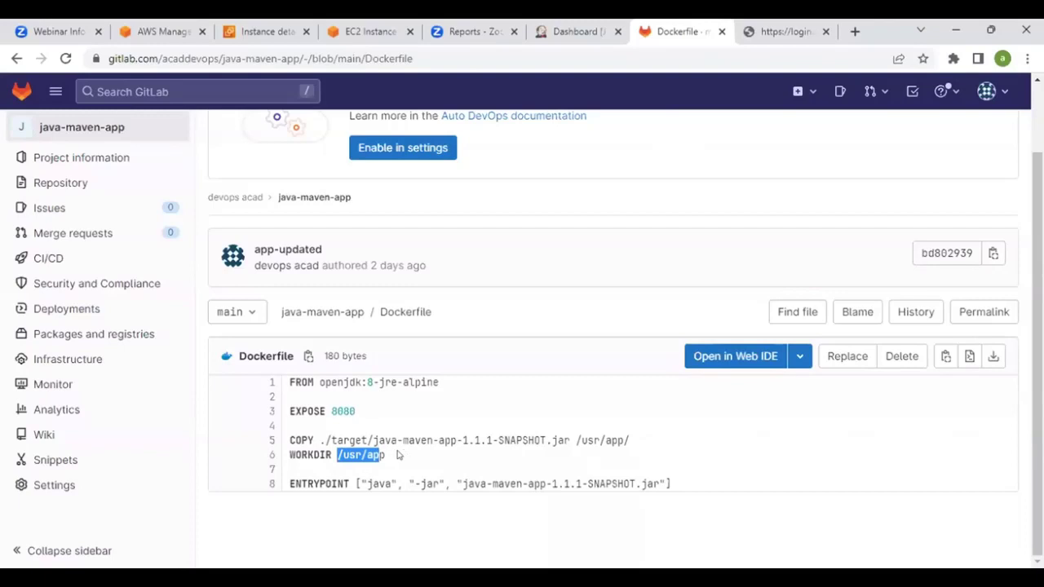
{"action": "left_click", "coordinate": [398, 456]}
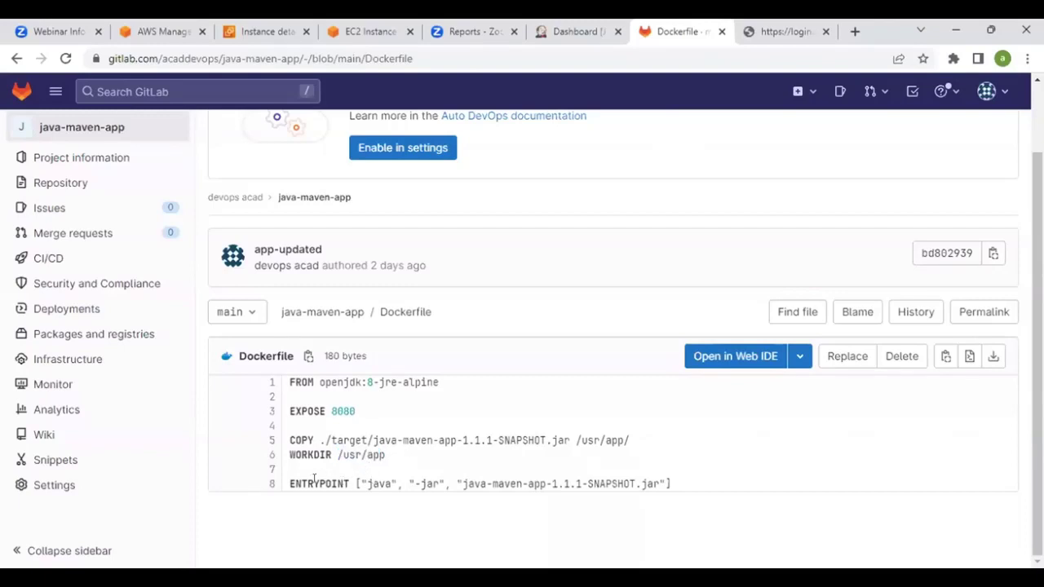
Highlight the java -jar ENTRYPOINT command on line 8, then return to the file list
{"action": "left_click_drag", "start_coordinate": [361, 485], "coordinate": [661, 484]}
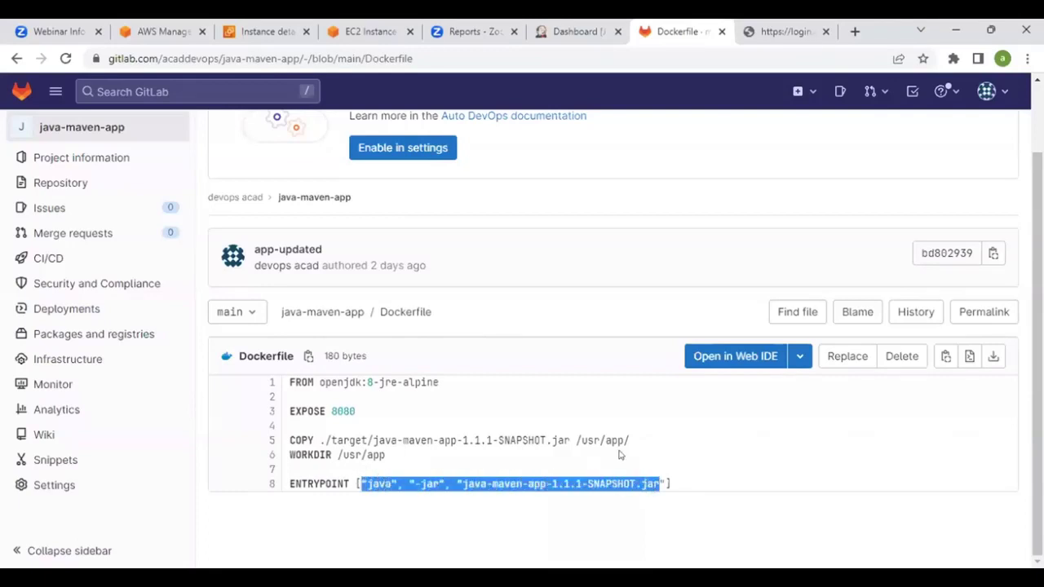
{"action": "left_click", "coordinate": [544, 458]}
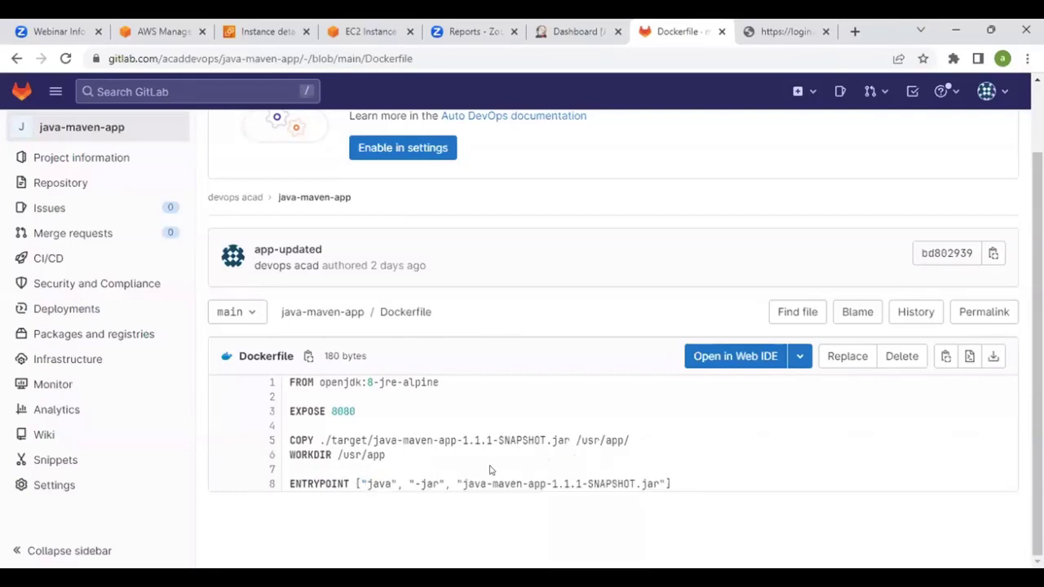
{"action": "left_click_drag", "start_coordinate": [362, 481], "coordinate": [661, 484]}
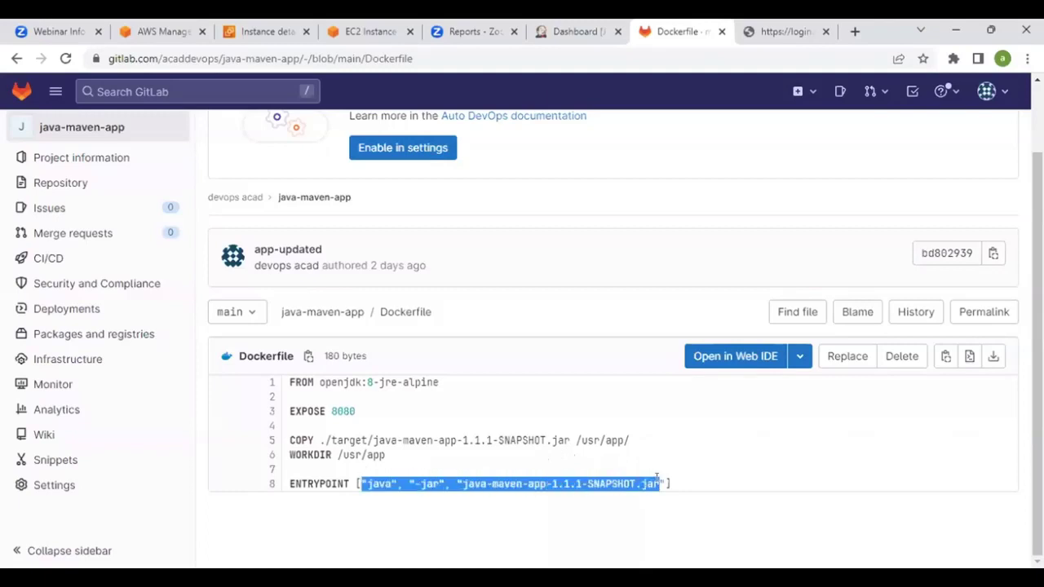
{"action": "left_click", "coordinate": [507, 455]}
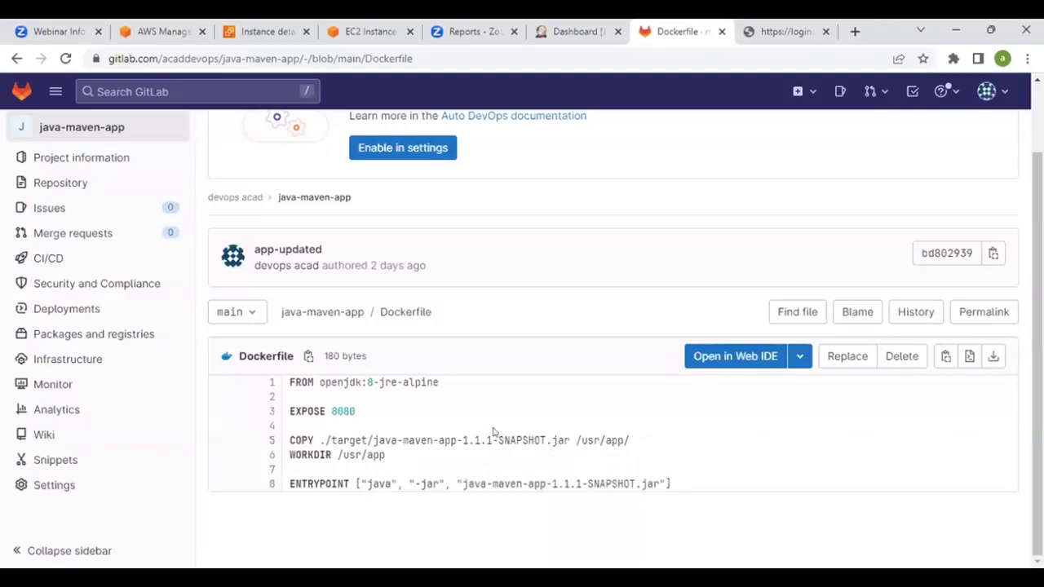
{"action": "scroll", "coordinate": [496, 431], "scroll_direction": "up", "scroll_amount": 1}
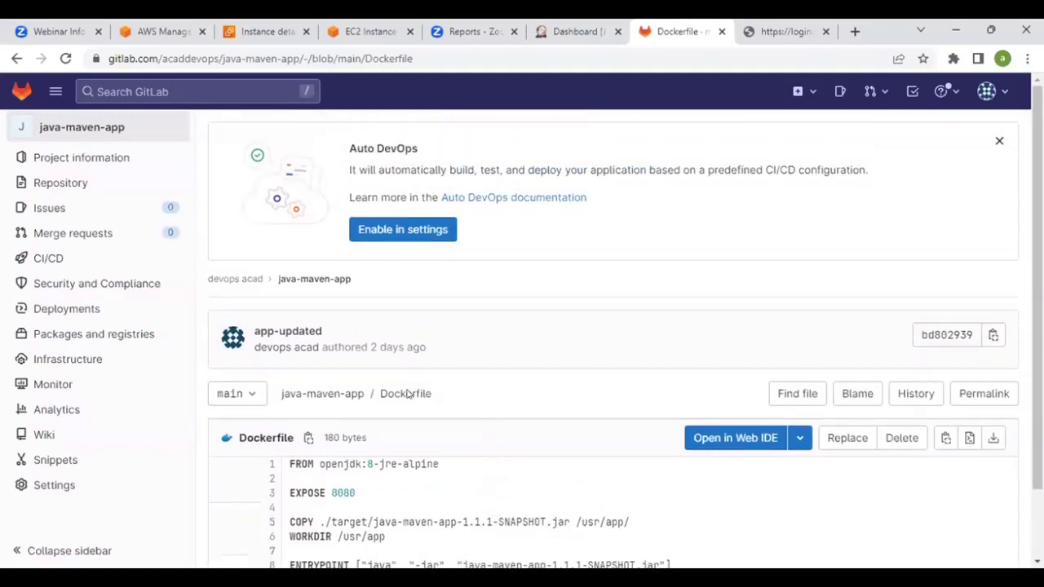
{"action": "left_click", "coordinate": [287, 396]}
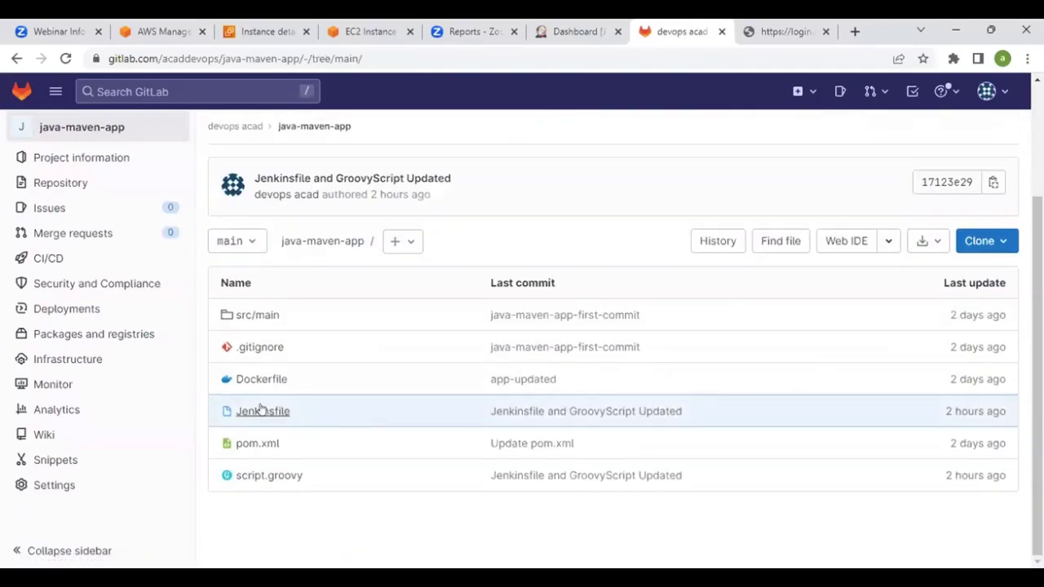
Open the java-maven-app Jenkinsfile and highlight the tools maven block on line 5
{"action": "left_click", "coordinate": [261, 410]}
{"action": "scroll", "coordinate": [498, 405], "scroll_direction": "down", "scroll_amount": 2}
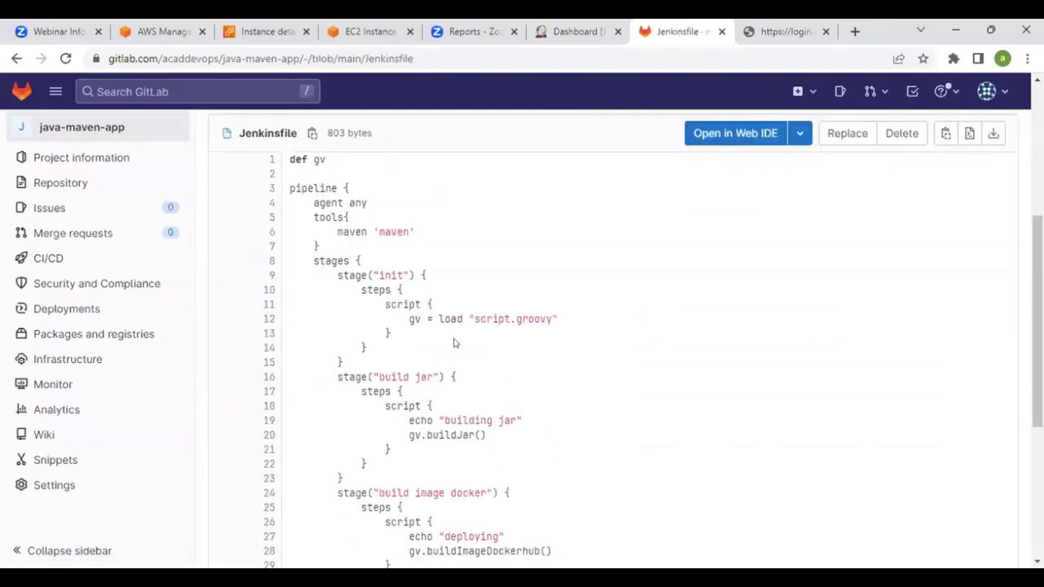
{"action": "left_click_drag", "start_coordinate": [310, 213], "coordinate": [338, 222]}
{"action": "left_click", "coordinate": [545, 34]}
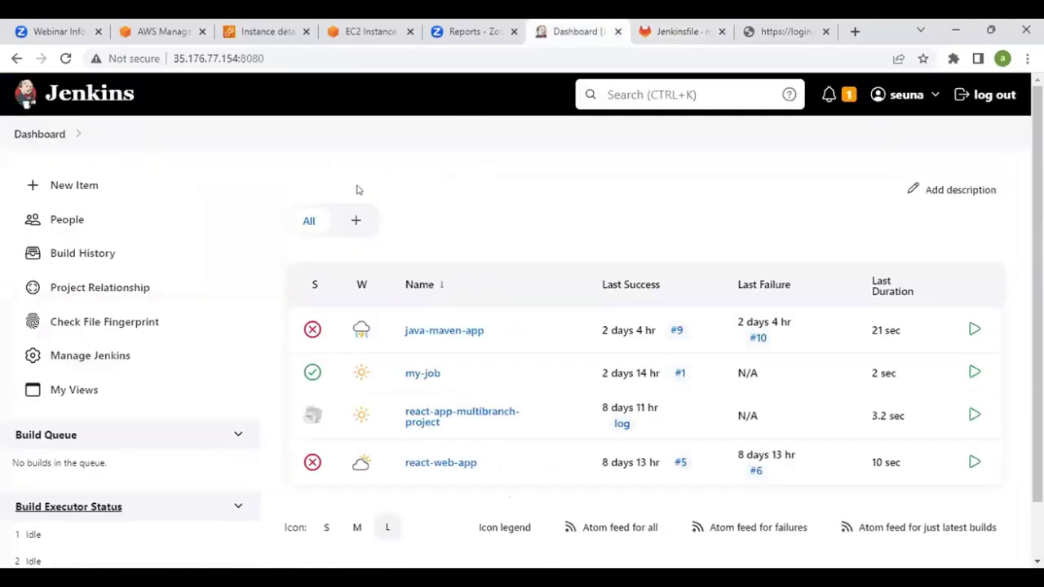
{"action": "left_click", "coordinate": [95, 359]}
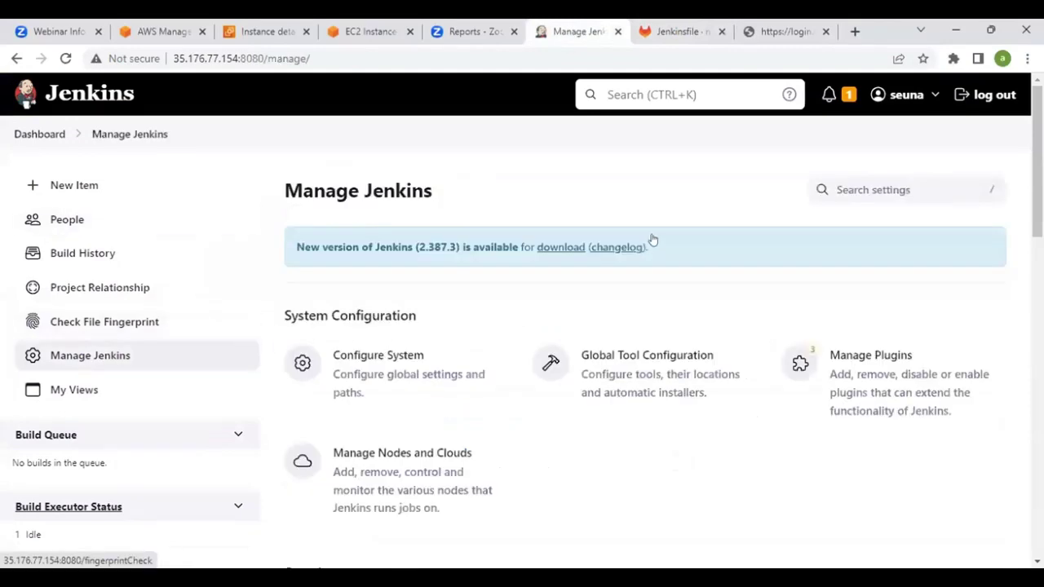
{"action": "scroll", "coordinate": [652, 240], "scroll_direction": "down", "scroll_amount": 2}
{"action": "left_click", "coordinate": [652, 237]}
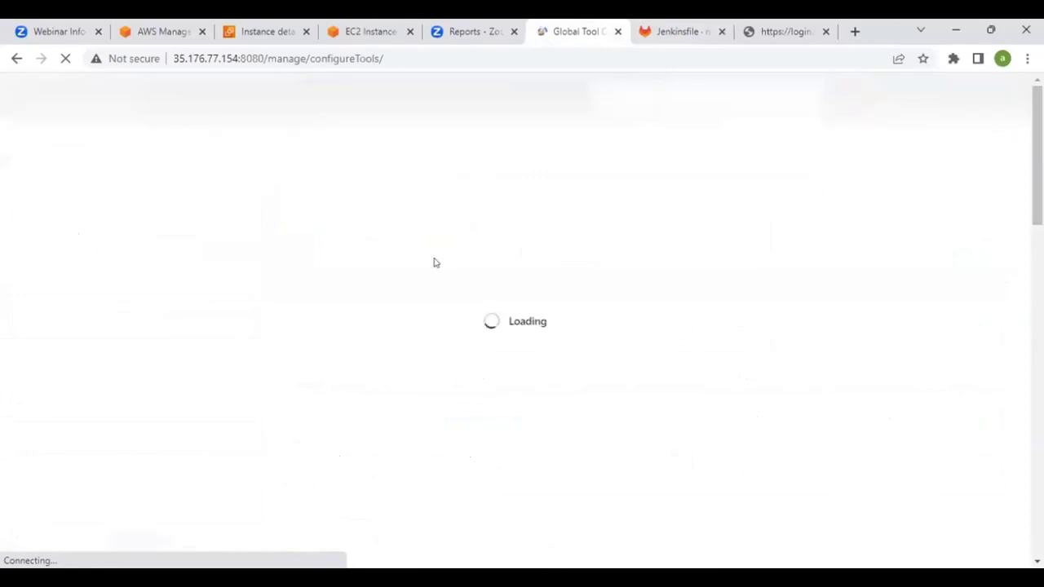
{"action": "scroll", "coordinate": [417, 267], "scroll_direction": "down", "scroll_amount": 9}
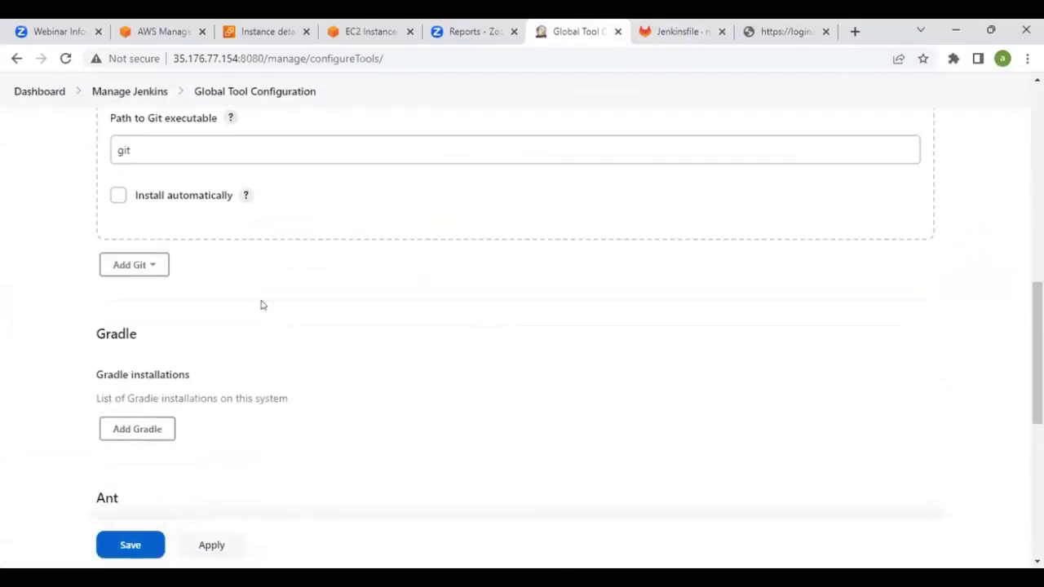
{"action": "scroll", "coordinate": [178, 309], "scroll_direction": "down", "scroll_amount": 5}
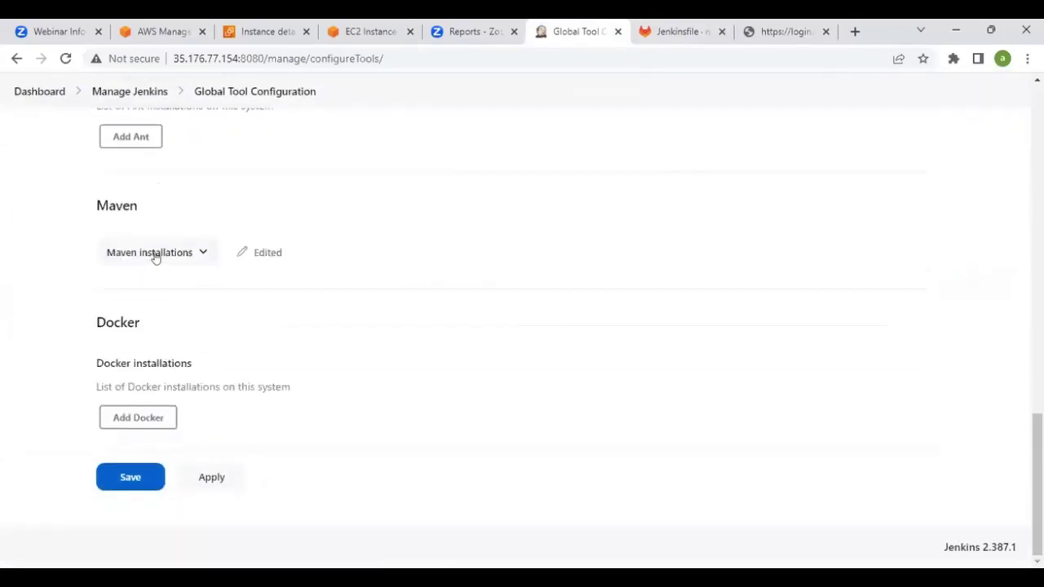
{"action": "left_click", "coordinate": [201, 253]}
{"action": "scroll", "coordinate": [263, 305], "scroll_direction": "down", "scroll_amount": 2}
{"action": "left_click", "coordinate": [135, 369]}
{"action": "double_click", "coordinate": [159, 360]}
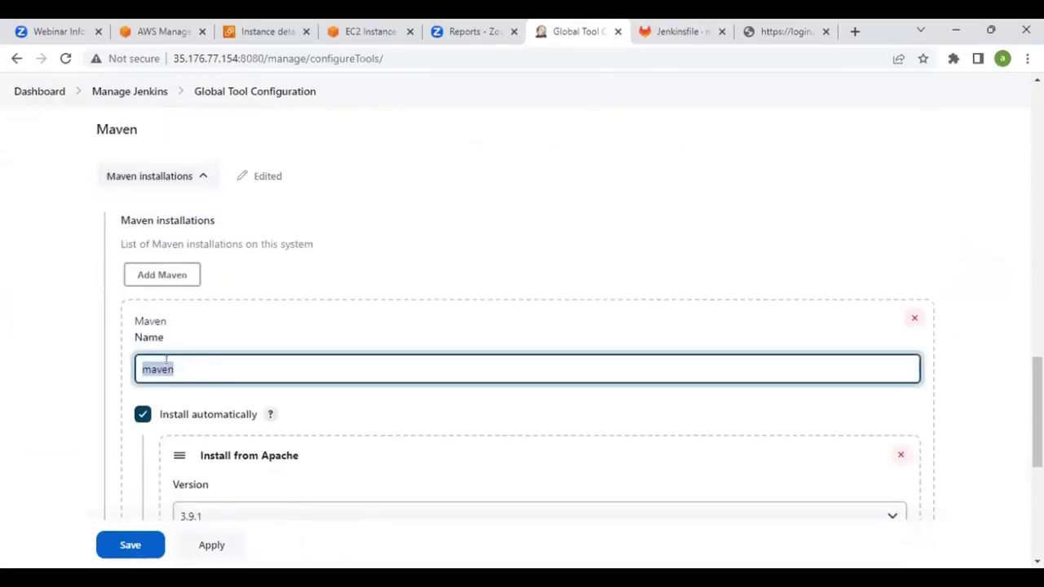
{"action": "left_click", "coordinate": [642, 26]}
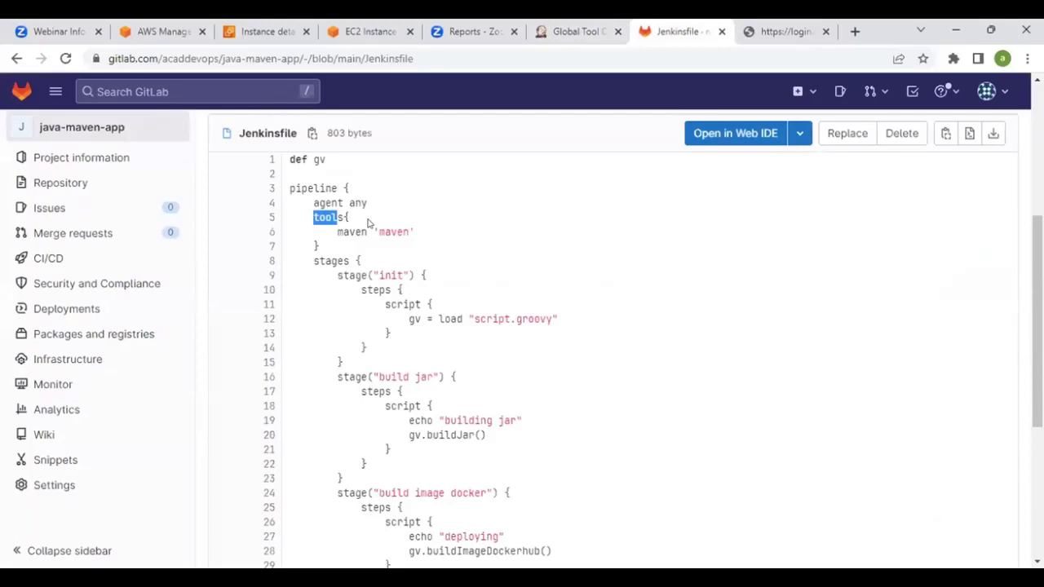
{"action": "scroll", "coordinate": [433, 234], "scroll_direction": "down", "scroll_amount": 2}
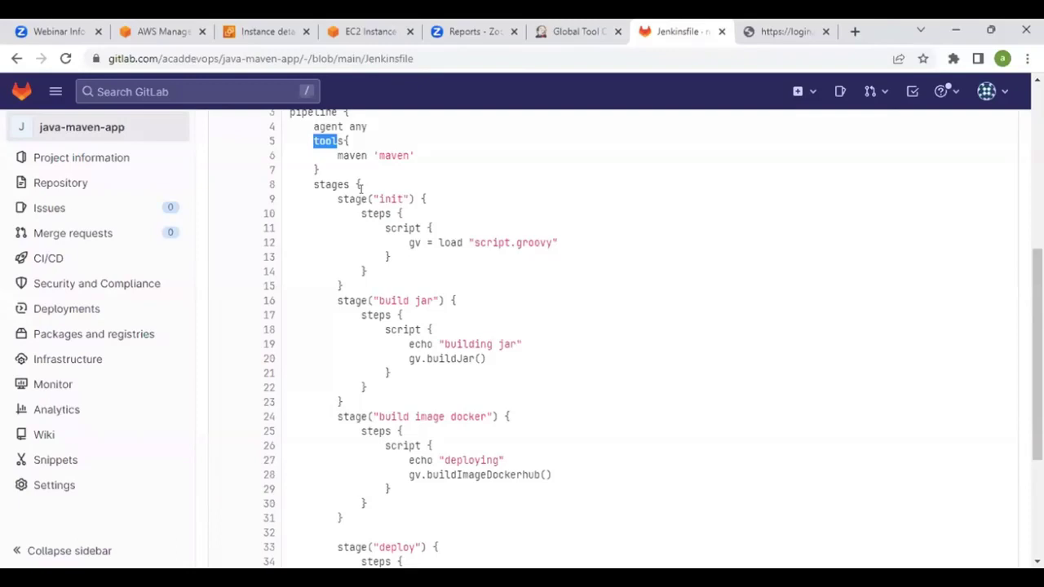
{"action": "scroll", "coordinate": [364, 213], "scroll_direction": "down", "scroll_amount": 1}
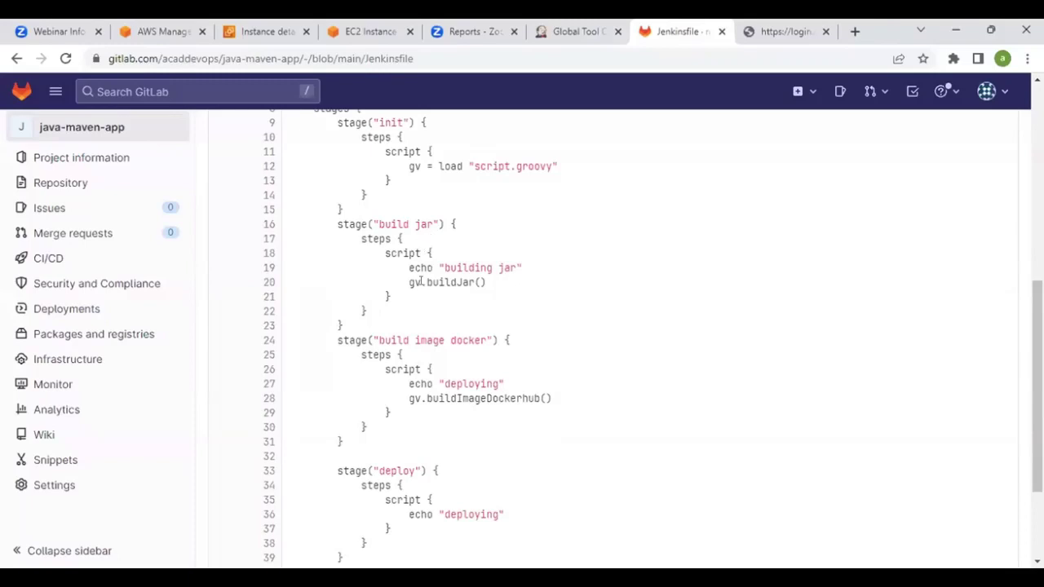
{"action": "left_click_drag", "start_coordinate": [409, 282], "coordinate": [487, 283]}
{"action": "scroll", "coordinate": [432, 261], "scroll_direction": "up", "scroll_amount": 3}
{"action": "scroll", "coordinate": [424, 289], "scroll_direction": "down", "scroll_amount": 4}
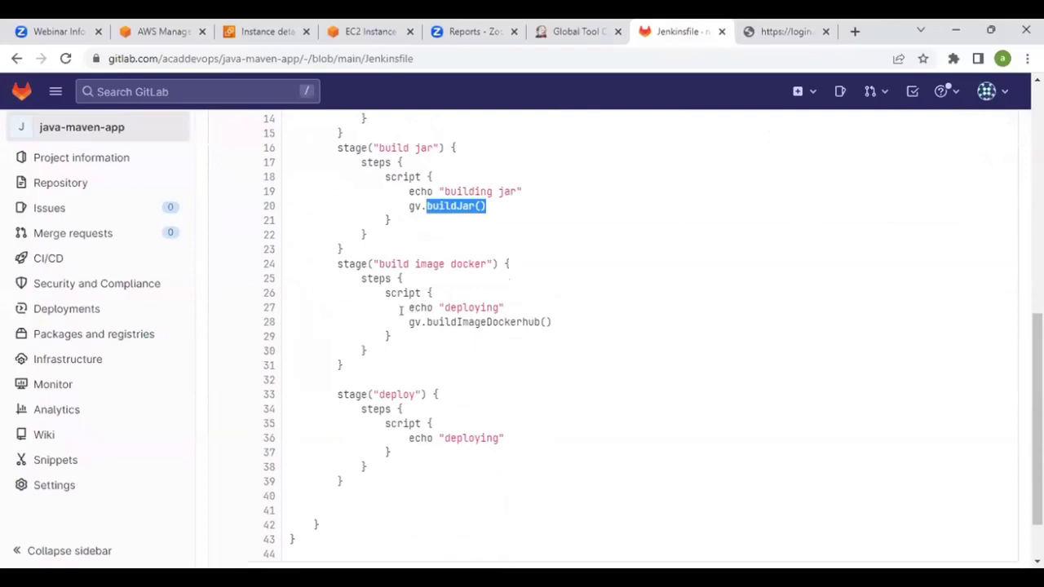
{"action": "left_click_drag", "start_coordinate": [409, 321], "coordinate": [517, 321]}
{"action": "left_click", "coordinate": [436, 320]}
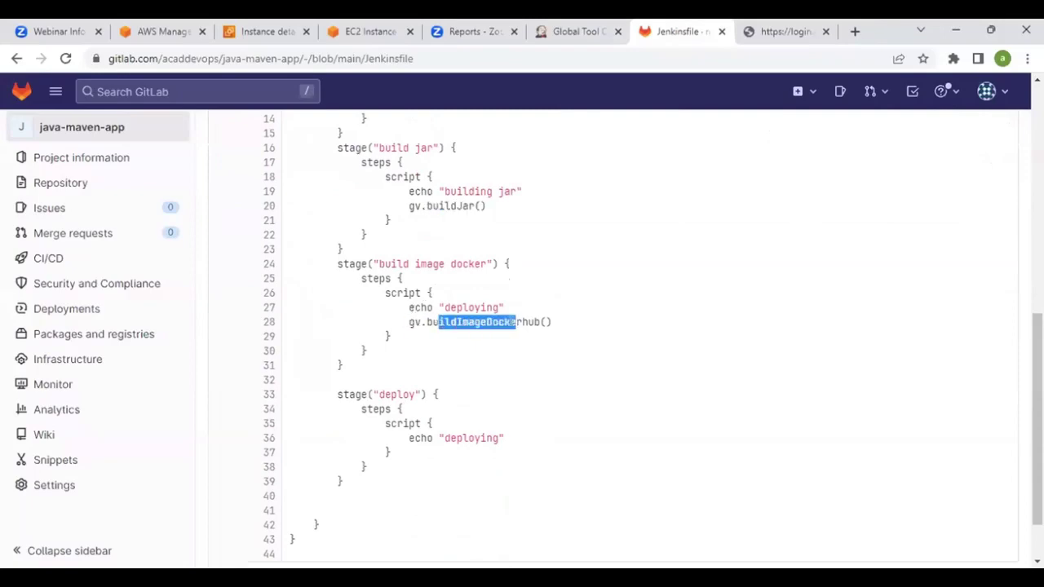
{"action": "scroll", "coordinate": [516, 346], "scroll_direction": "up", "scroll_amount": 5}
{"action": "scroll", "coordinate": [478, 310], "scroll_direction": "up", "scroll_amount": 1}
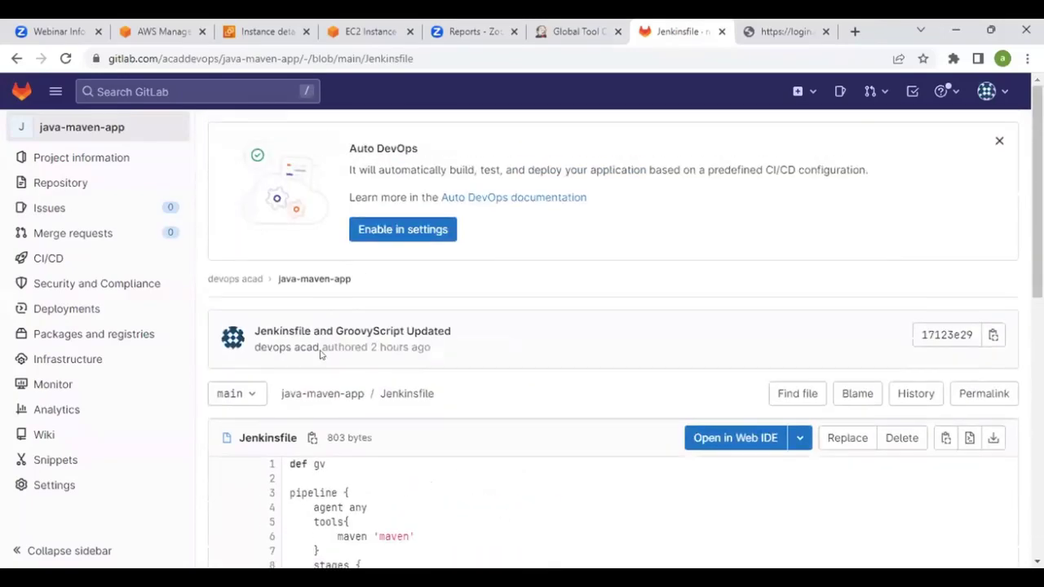
{"action": "scroll", "coordinate": [457, 286], "scroll_direction": "down", "scroll_amount": 3}
{"action": "scroll", "coordinate": [337, 228], "scroll_direction": "up", "scroll_amount": 2}
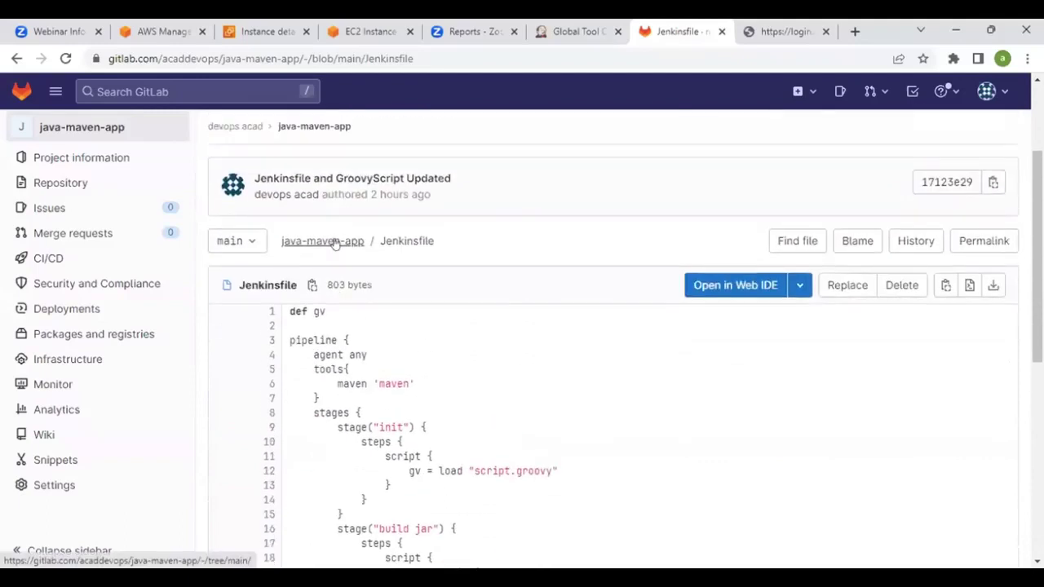
{"action": "left_click", "coordinate": [334, 242]}
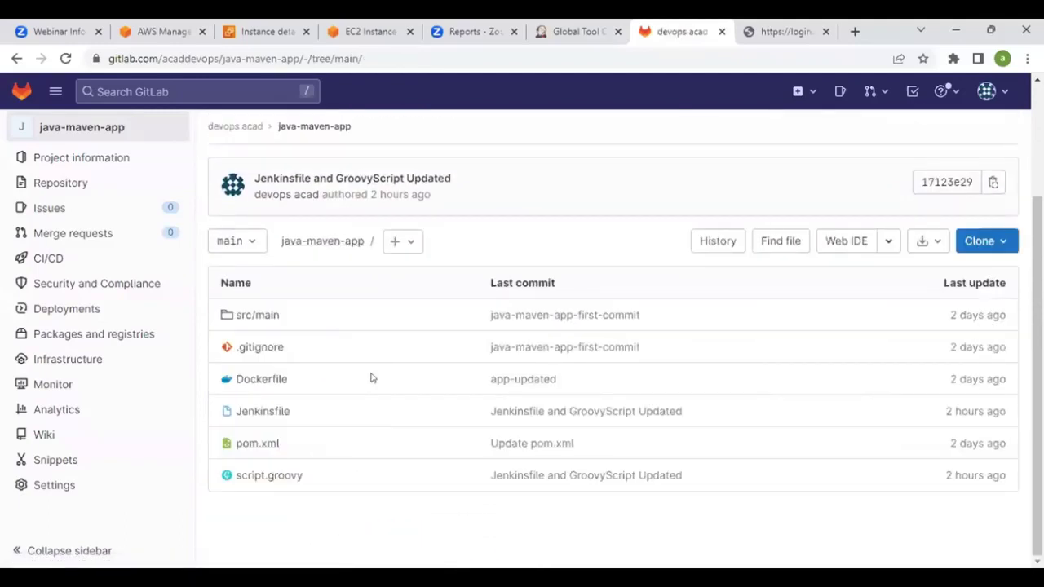
Reopen script.groovy and highlight the buildJar and buildImageDockerhub function names
{"action": "key", "text": "alt+Left"}
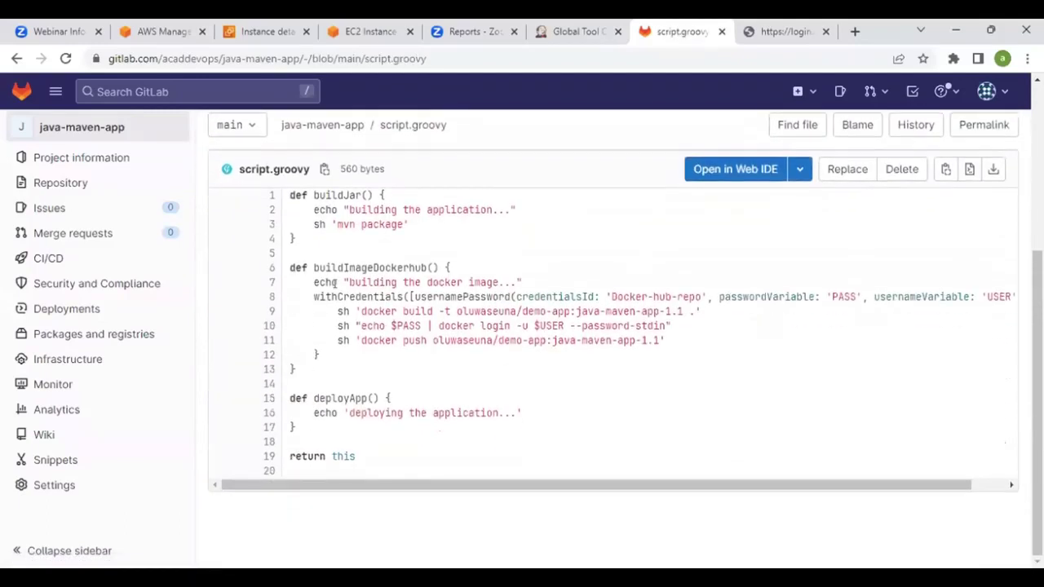
{"action": "left_click_drag", "start_coordinate": [313, 271], "coordinate": [373, 271]}
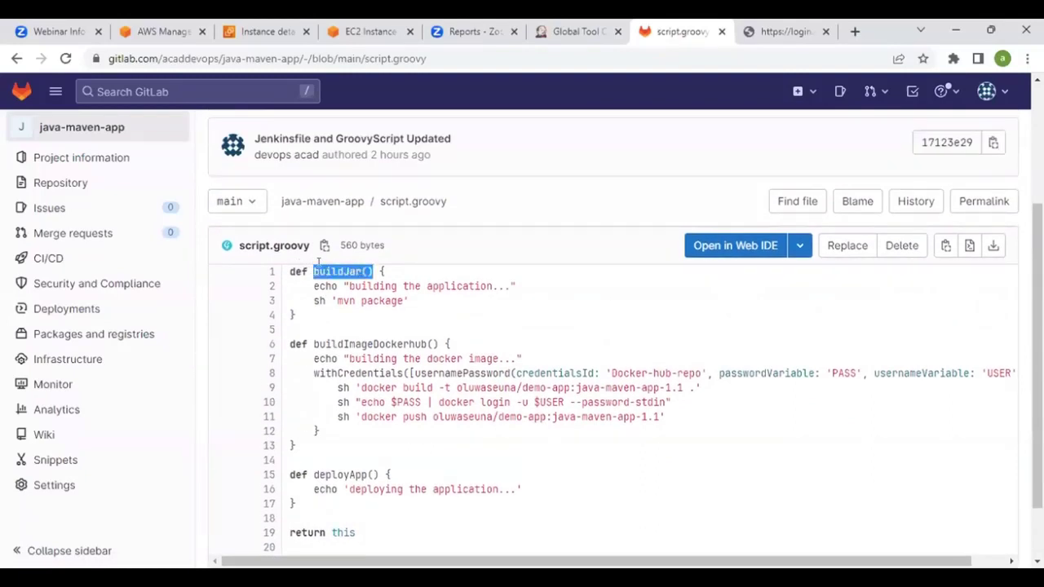
{"action": "double_click", "coordinate": [302, 343]}
{"action": "left_click", "coordinate": [323, 335]}
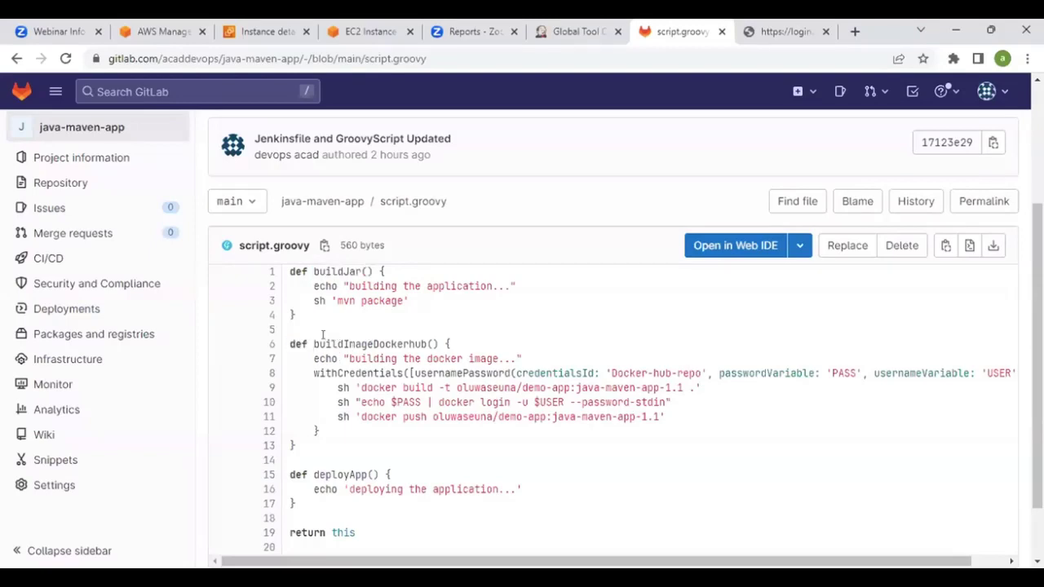
{"action": "left_click_drag", "start_coordinate": [313, 343], "coordinate": [439, 343]}
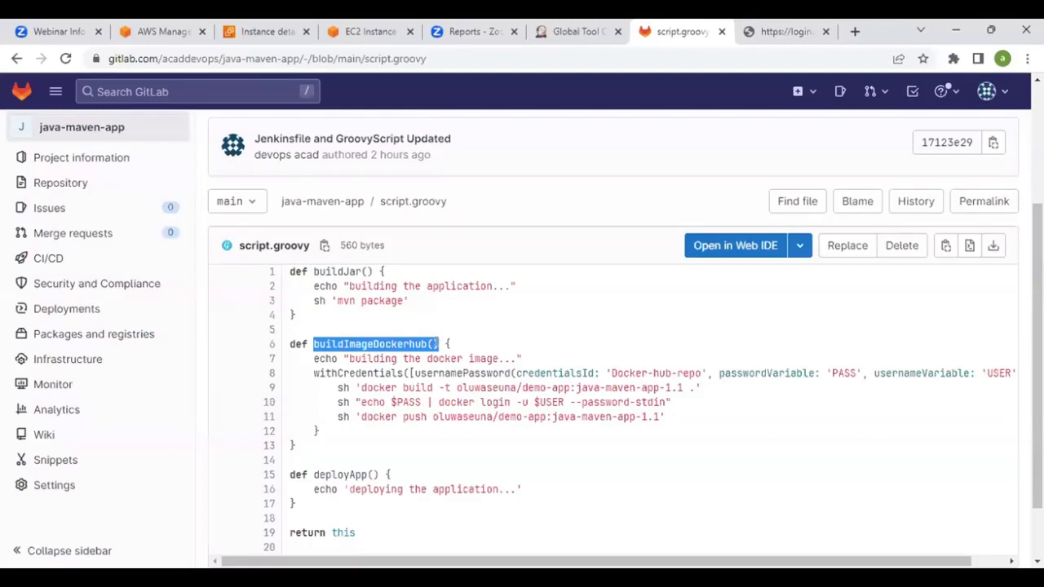
Return to the java-maven-app repository file list
{"action": "scroll", "coordinate": [467, 345], "scroll_direction": "up", "scroll_amount": 1}
{"action": "scroll", "coordinate": [359, 348], "scroll_direction": "down", "scroll_amount": 2}
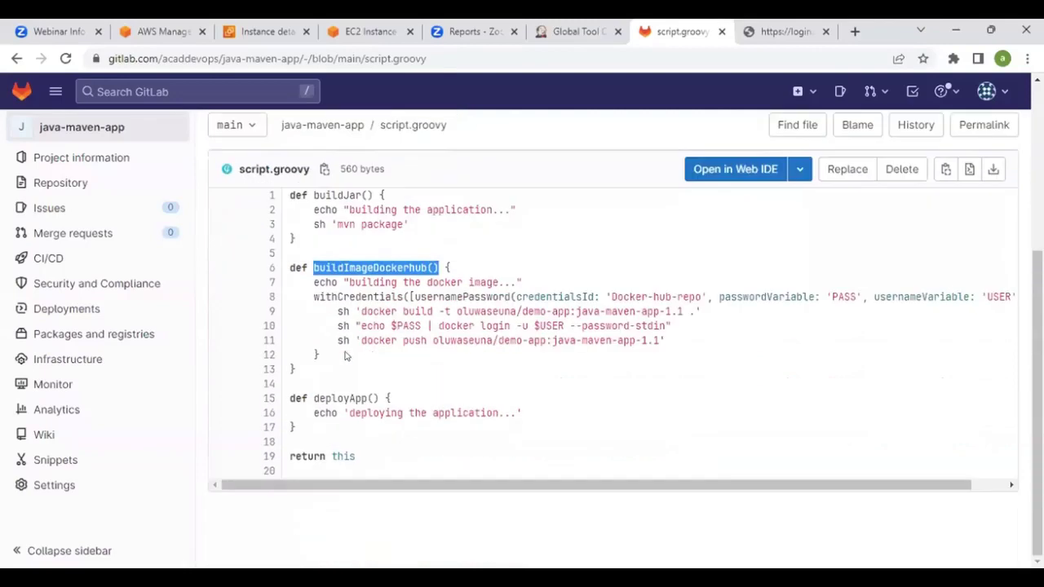
{"action": "scroll", "coordinate": [356, 372], "scroll_direction": "up", "scroll_amount": 3}
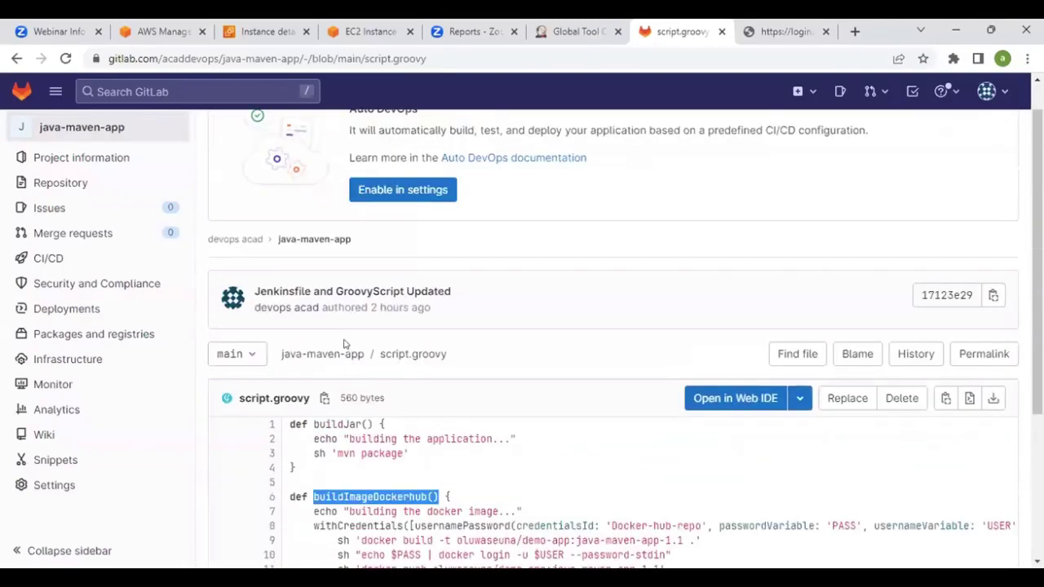
{"action": "left_click", "coordinate": [319, 354]}
Reopen the Jenkinsfile and point out the script.groovy load on line 12
{"action": "scroll", "coordinate": [334, 367], "scroll_direction": "down", "scroll_amount": 2}
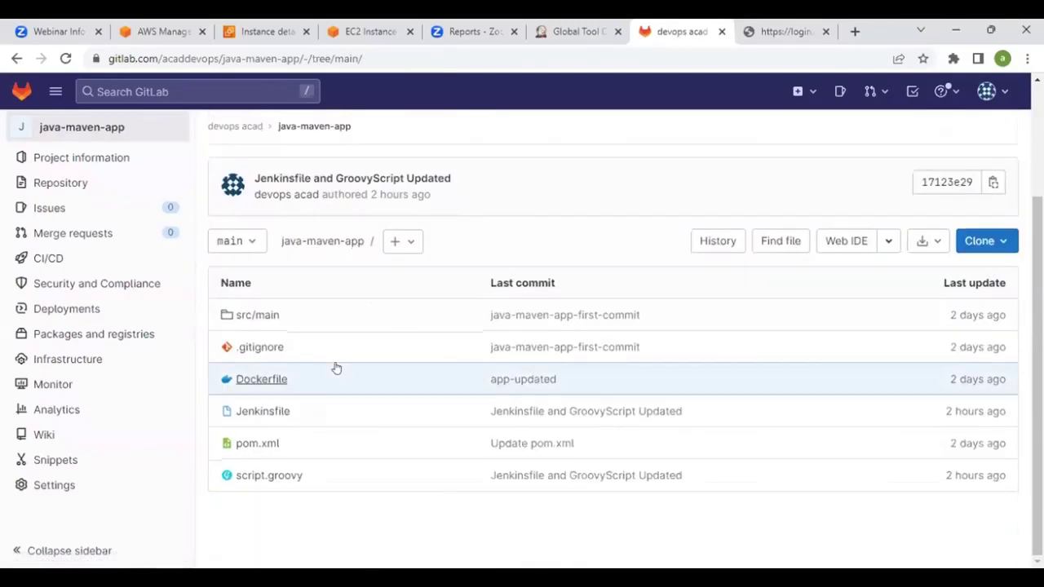
{"action": "left_click", "coordinate": [261, 413]}
{"action": "scroll", "coordinate": [387, 375], "scroll_direction": "down", "scroll_amount": 3}
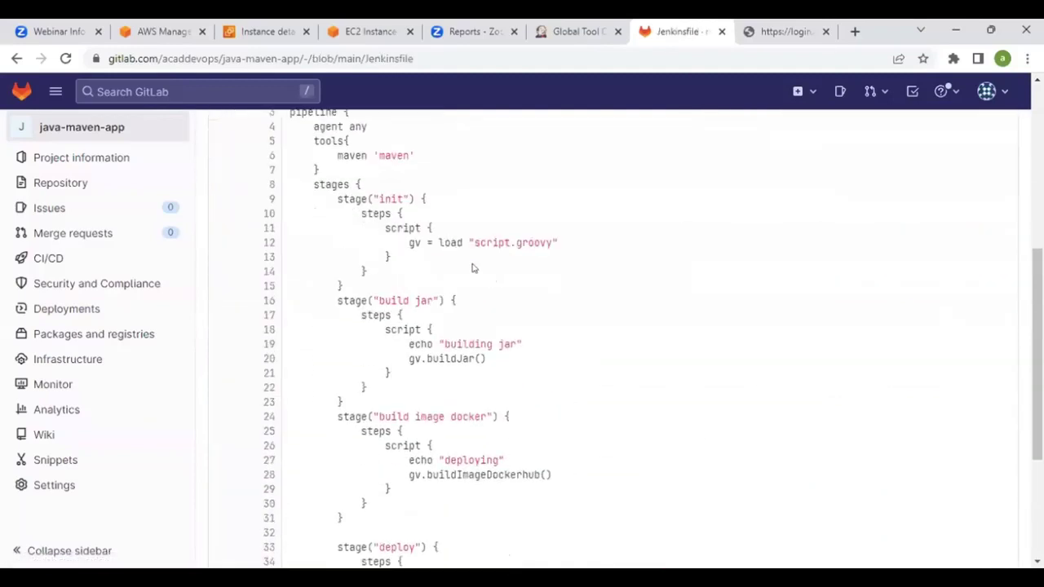
{"action": "left_click_drag", "start_coordinate": [456, 243], "coordinate": [464, 242]}
Review the rest of the Jenkinsfile and go to the java-maven-app project overview
{"action": "scroll", "coordinate": [527, 262], "scroll_direction": "down", "scroll_amount": 2}
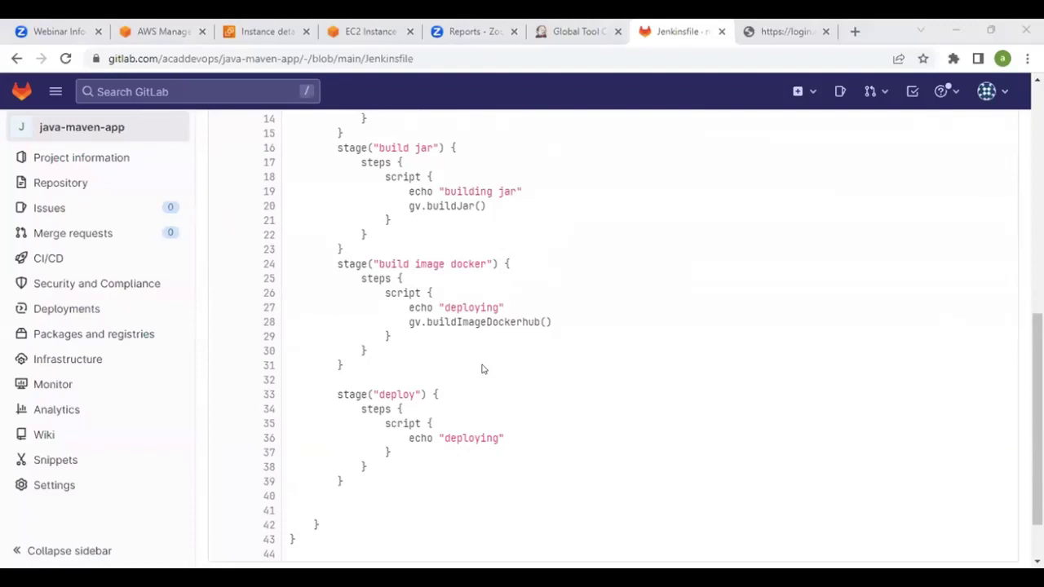
{"action": "scroll", "coordinate": [576, 275], "scroll_direction": "down", "scroll_amount": 1}
{"action": "scroll", "coordinate": [576, 275], "scroll_direction": "up", "scroll_amount": 2}
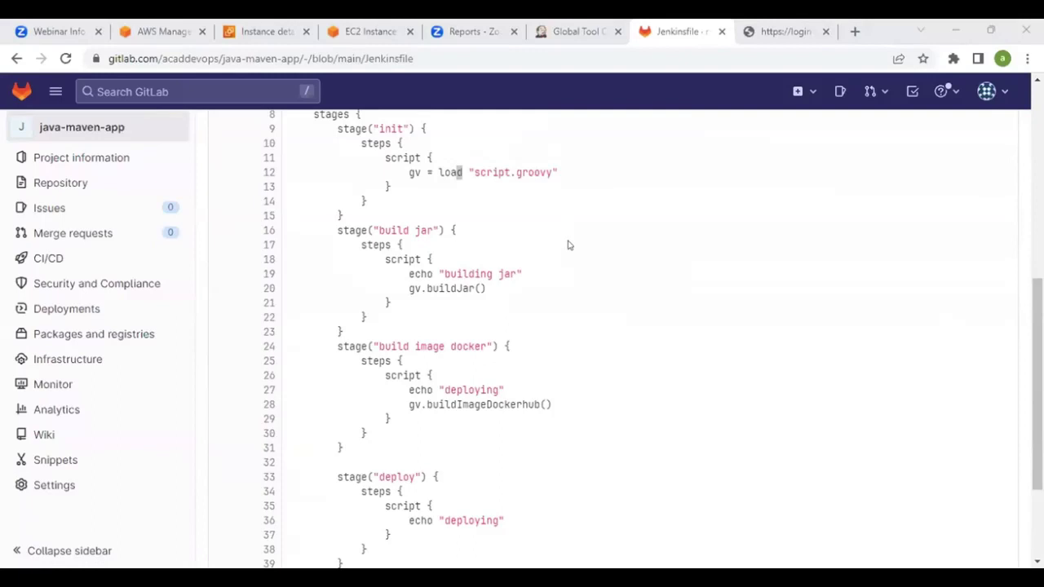
{"action": "scroll", "coordinate": [579, 257], "scroll_direction": "up", "scroll_amount": 5}
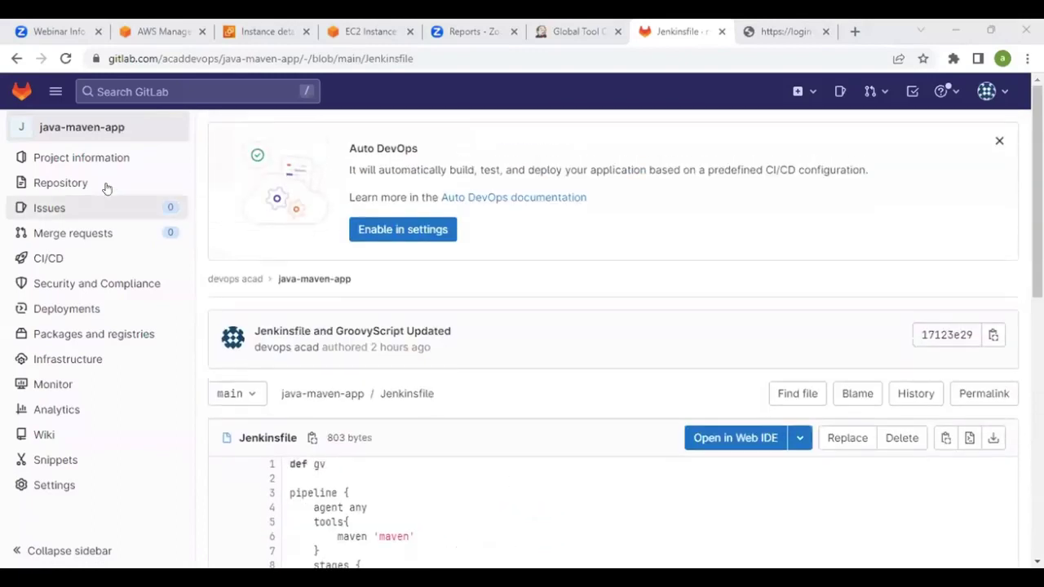
{"action": "left_click", "coordinate": [81, 127]}
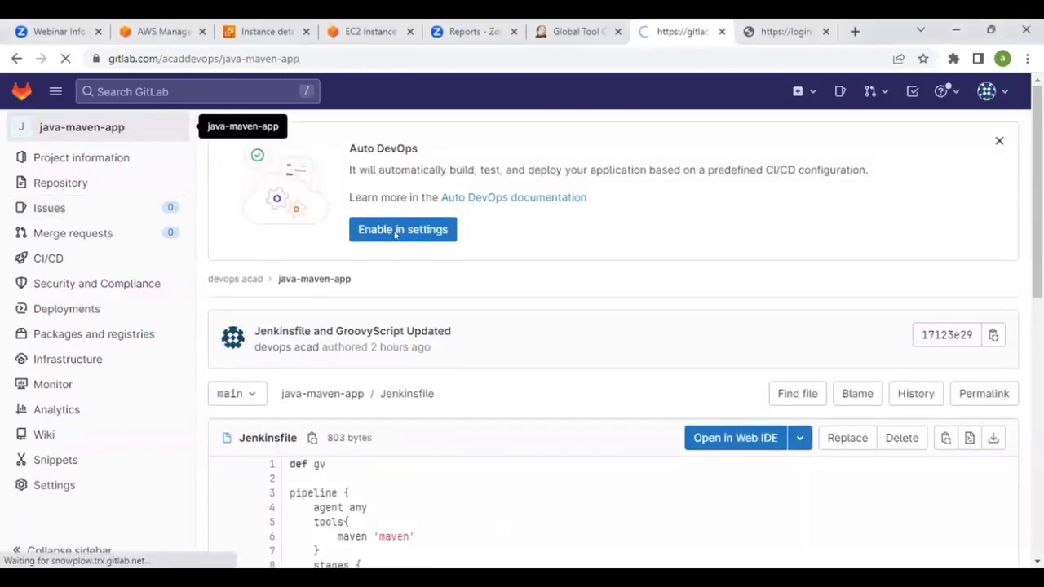
Open the python-app project's .gitlab-ci.yml file from the Projects list
{"action": "left_click", "coordinate": [14, 94]}
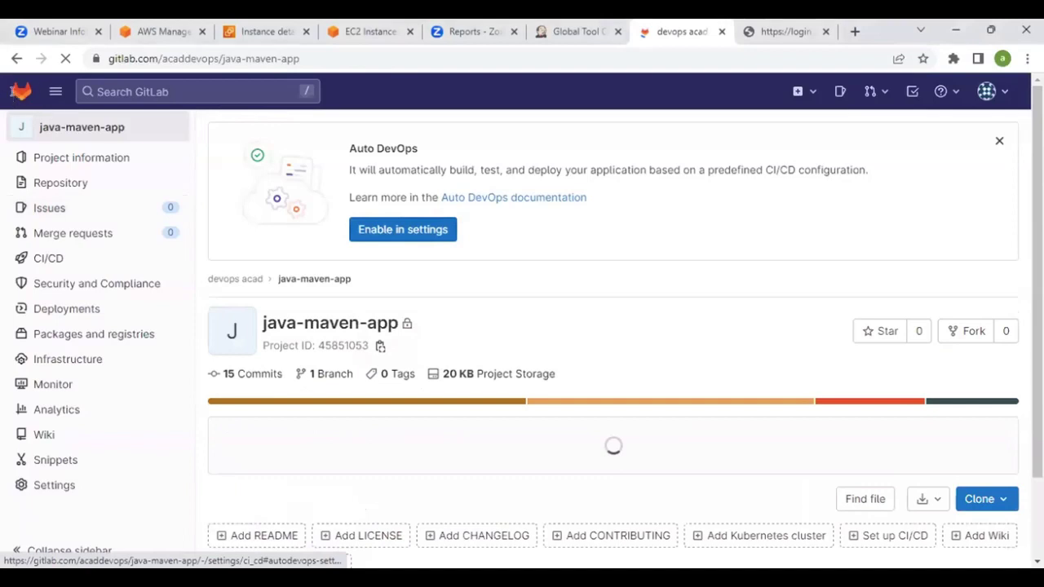
{"action": "left_click", "coordinate": [341, 461]}
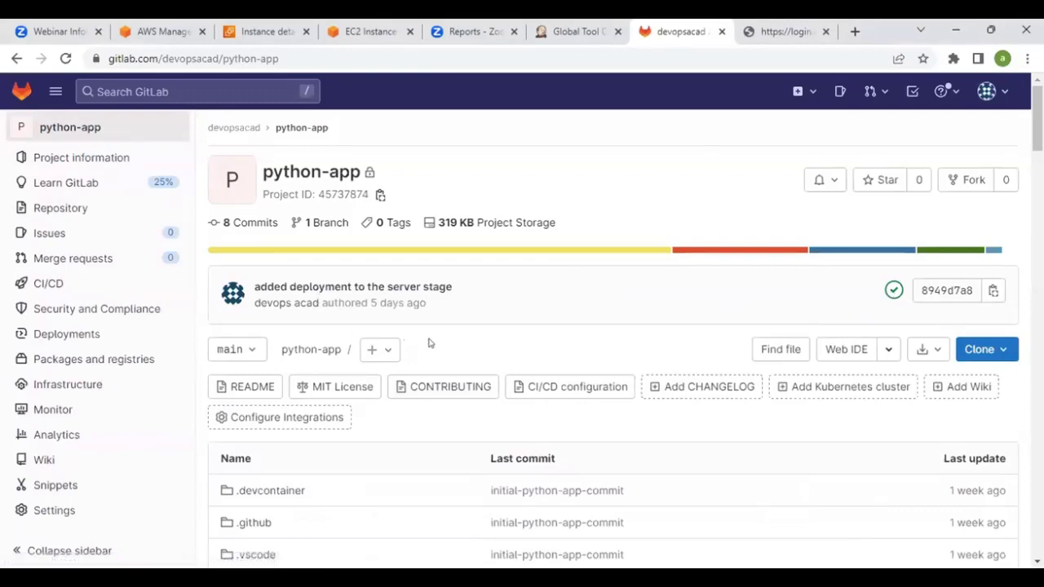
{"action": "scroll", "coordinate": [422, 342], "scroll_direction": "down", "scroll_amount": 3}
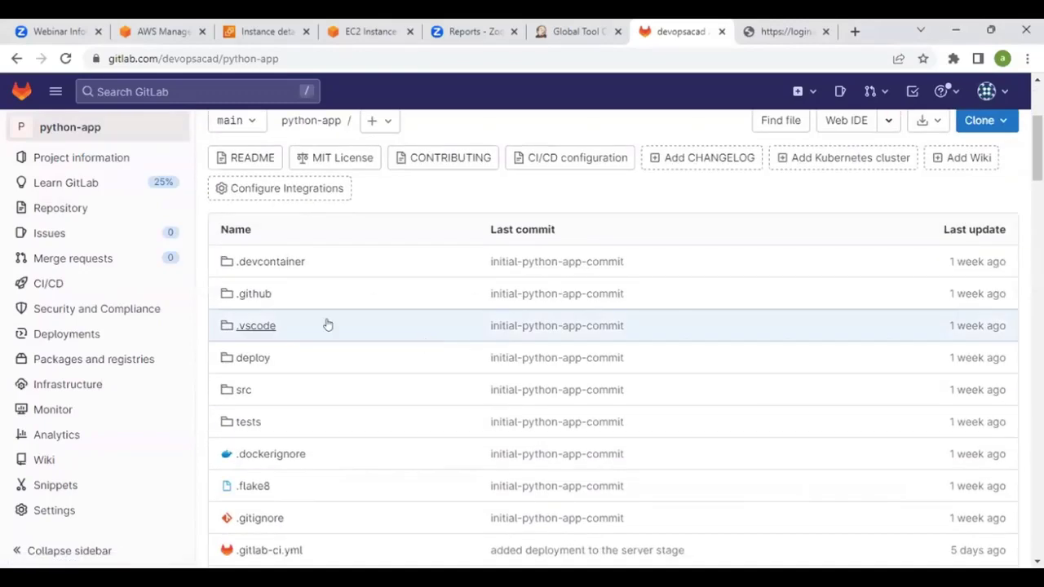
{"action": "scroll", "coordinate": [275, 322], "scroll_direction": "down", "scroll_amount": 3}
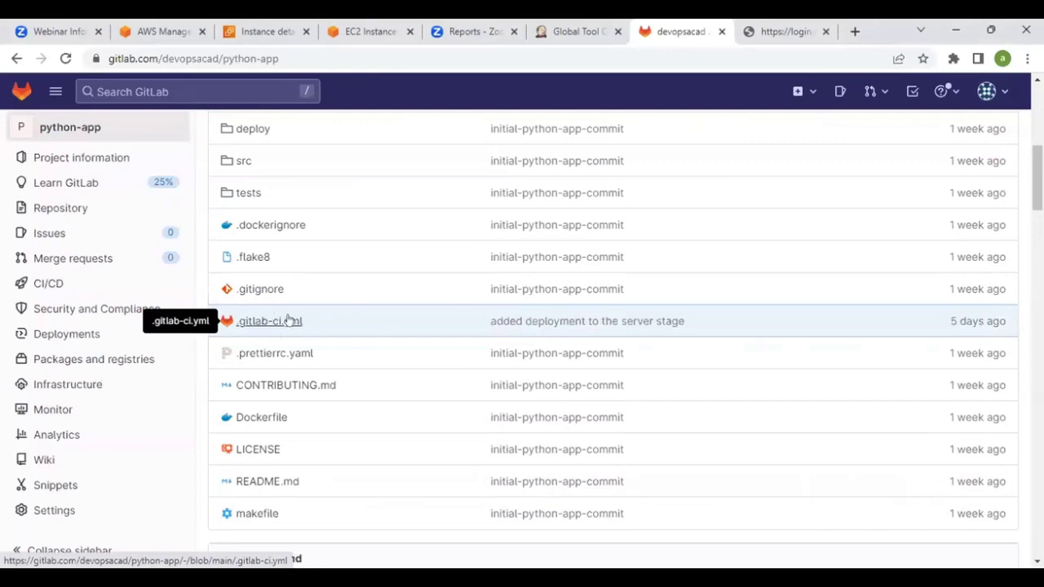
{"action": "left_click", "coordinate": [275, 322]}
Review the YAML, highlighting the ssh command on line 37 and Docker Hub user variable on line 38
{"action": "scroll", "coordinate": [519, 329], "scroll_direction": "down", "scroll_amount": 4}
{"action": "scroll", "coordinate": [520, 330], "scroll_direction": "down", "scroll_amount": 1}
{"action": "scroll", "coordinate": [519, 330], "scroll_direction": "up", "scroll_amount": 2}
{"action": "scroll", "coordinate": [519, 329], "scroll_direction": "down", "scroll_amount": 2}
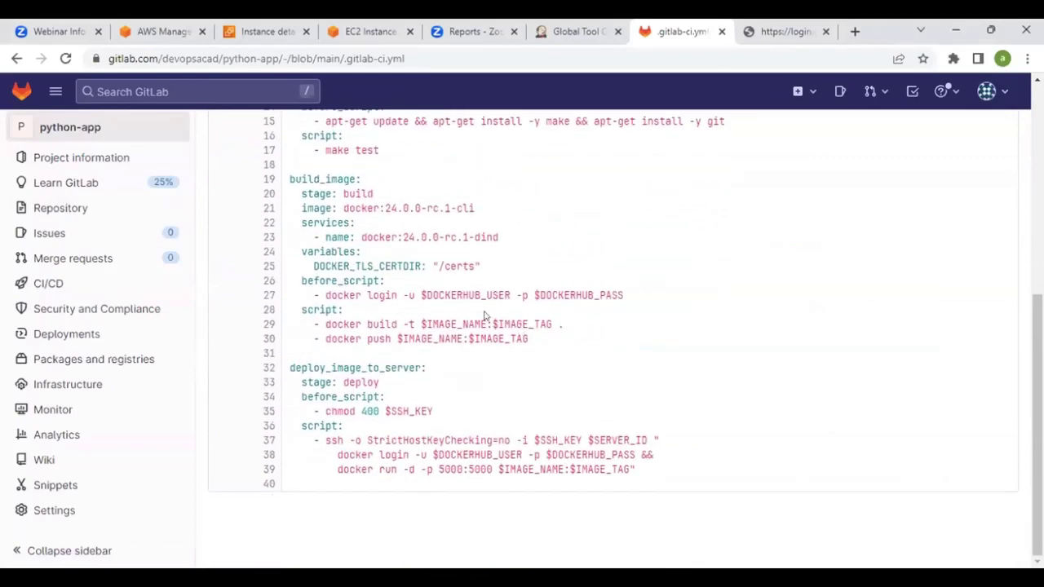
{"action": "scroll", "coordinate": [477, 313], "scroll_direction": "up", "scroll_amount": 3}
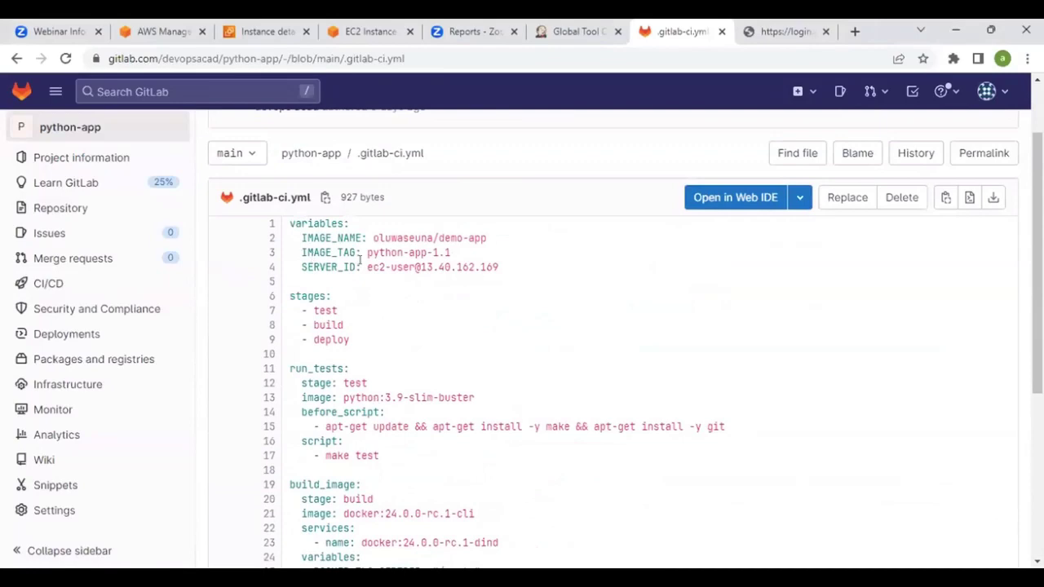
{"action": "scroll", "coordinate": [376, 244], "scroll_direction": "down", "scroll_amount": 5}
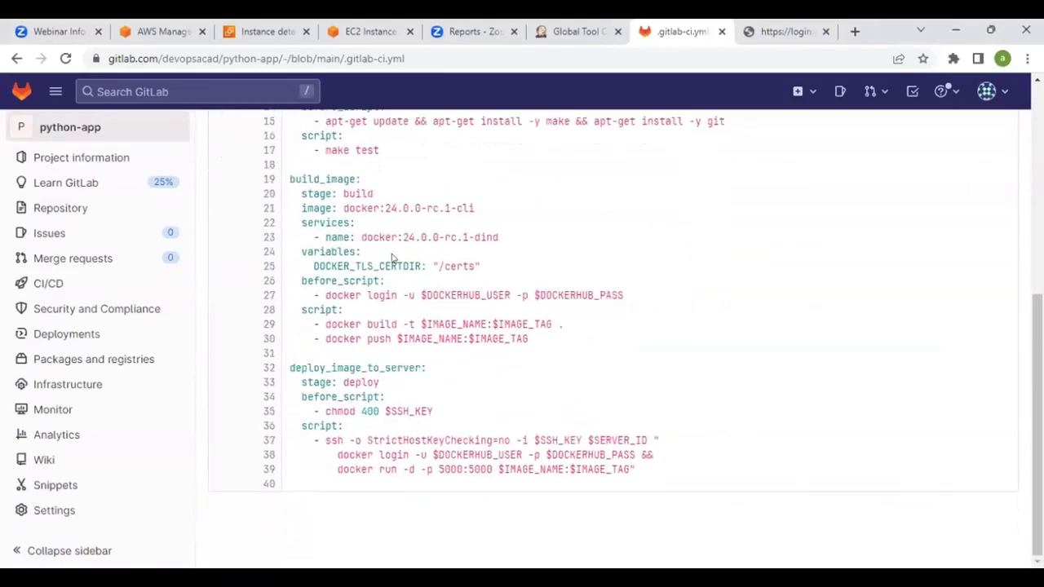
{"action": "left_click_drag", "start_coordinate": [408, 440], "coordinate": [511, 441]}
{"action": "left_click_drag", "start_coordinate": [451, 454], "coordinate": [510, 455]}
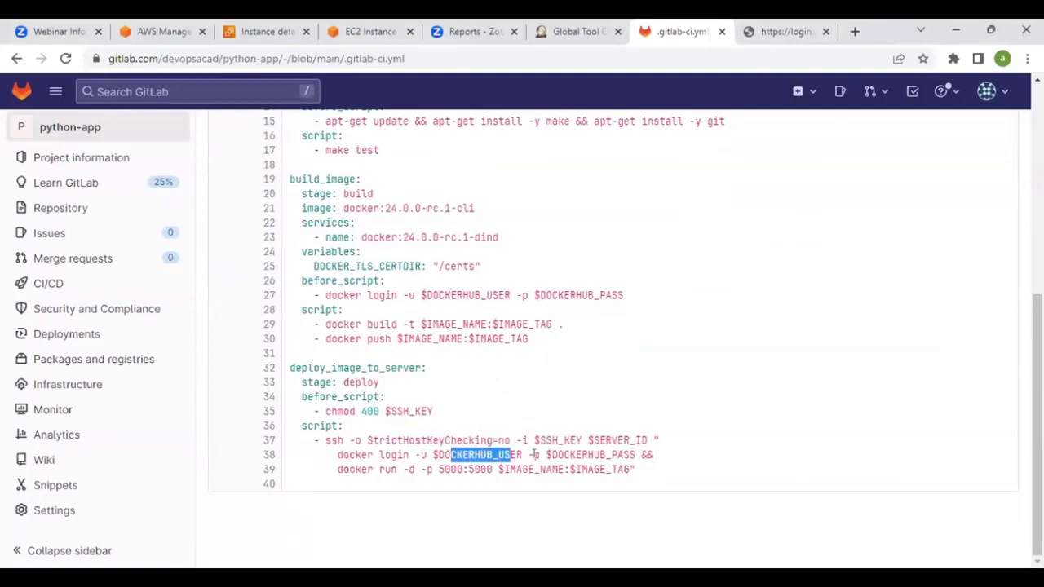
{"action": "left_click", "coordinate": [557, 402]}
{"action": "scroll", "coordinate": [494, 404], "scroll_direction": "up", "scroll_amount": 5}
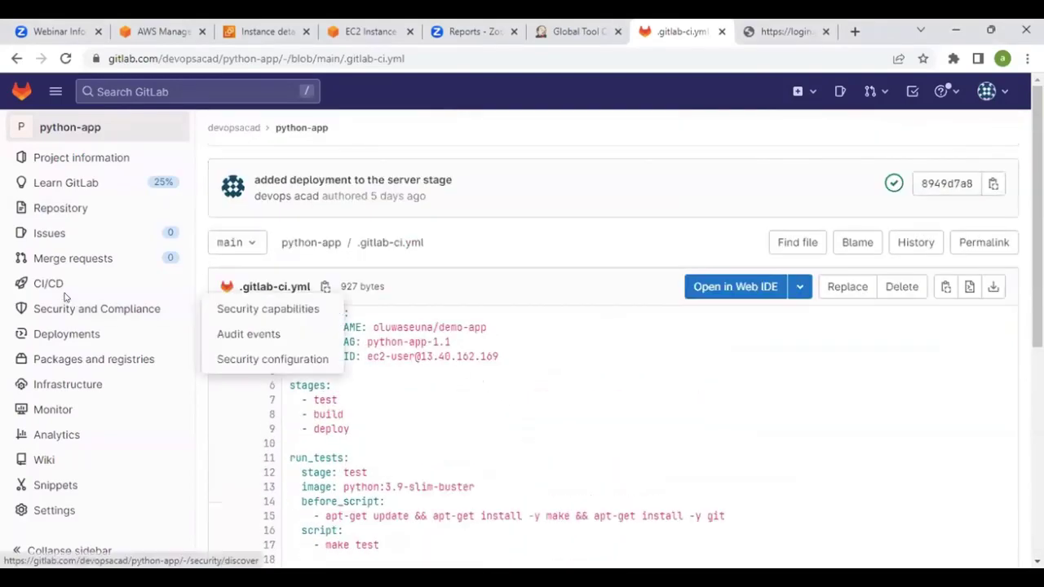
Open python-app's latest passed pipeline from CI/CD > Pipelines
{"action": "mouse_move", "coordinate": [79, 281]}
{"action": "left_click", "coordinate": [238, 285]}
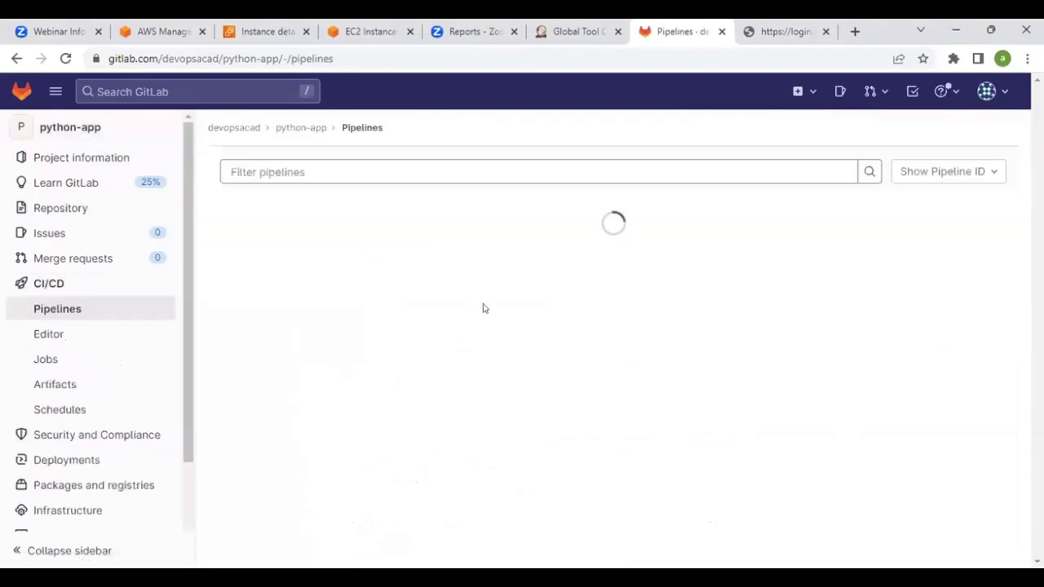
{"action": "scroll", "coordinate": [483, 305], "scroll_direction": "down", "scroll_amount": 3}
{"action": "scroll", "coordinate": [483, 306], "scroll_direction": "up", "scroll_amount": 3}
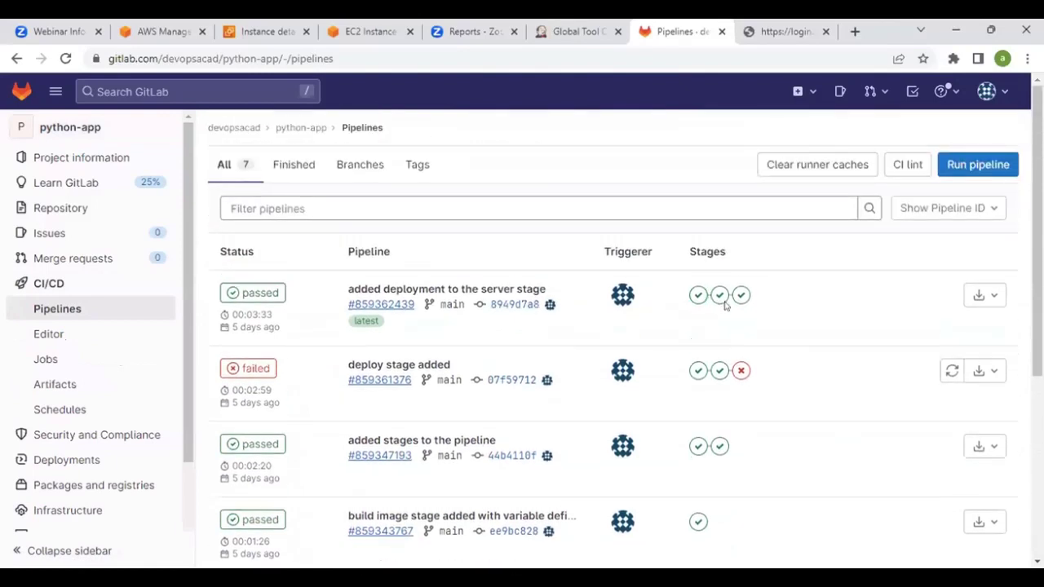
{"action": "left_click", "coordinate": [249, 294]}
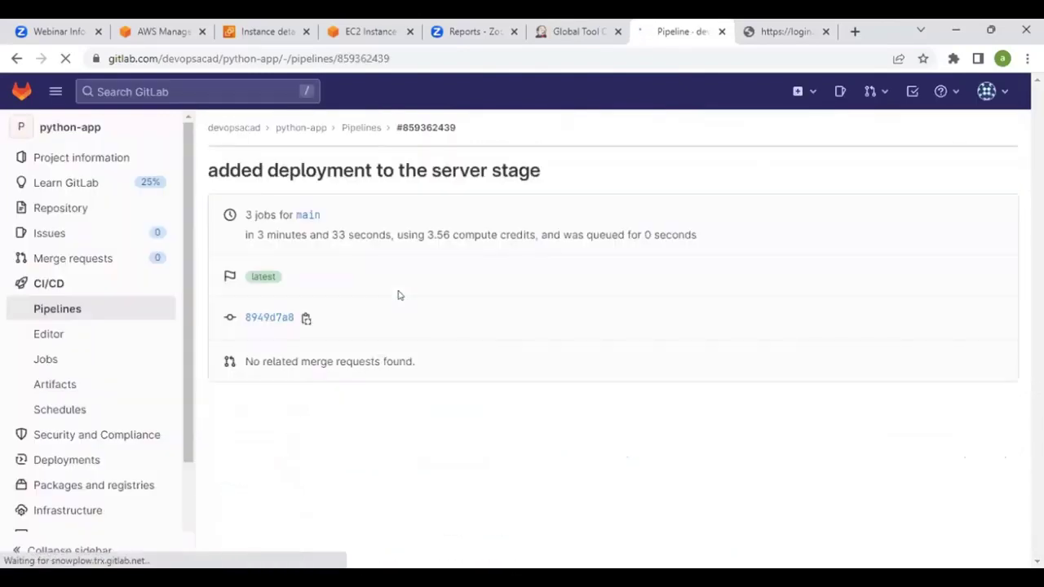
Inspect the pipeline's stages and view the run_tests job log
{"action": "scroll", "coordinate": [432, 293], "scroll_direction": "down", "scroll_amount": 4}
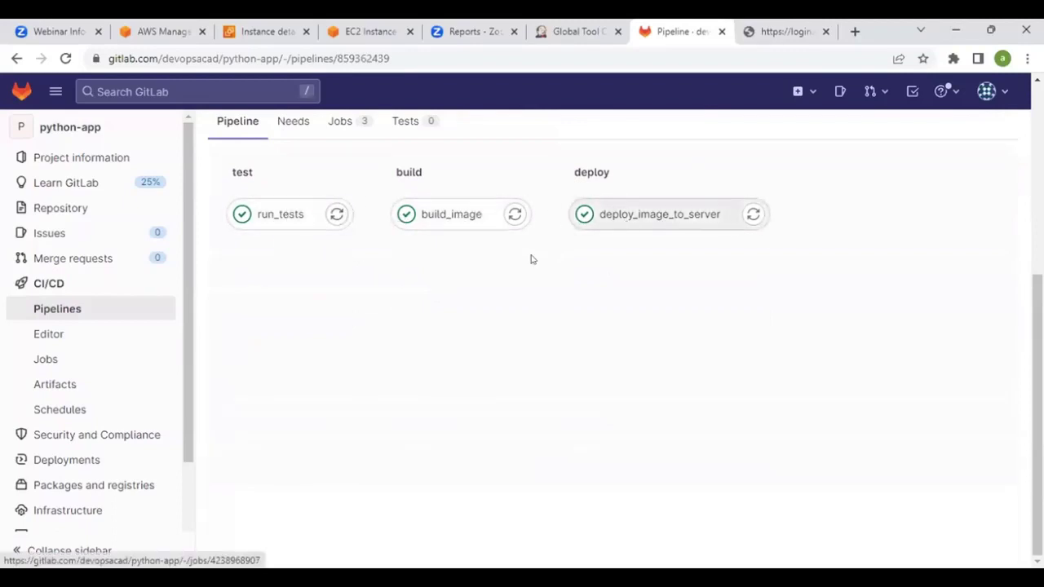
{"action": "scroll", "coordinate": [499, 293], "scroll_direction": "up", "scroll_amount": 1}
{"action": "left_click", "coordinate": [322, 306]}
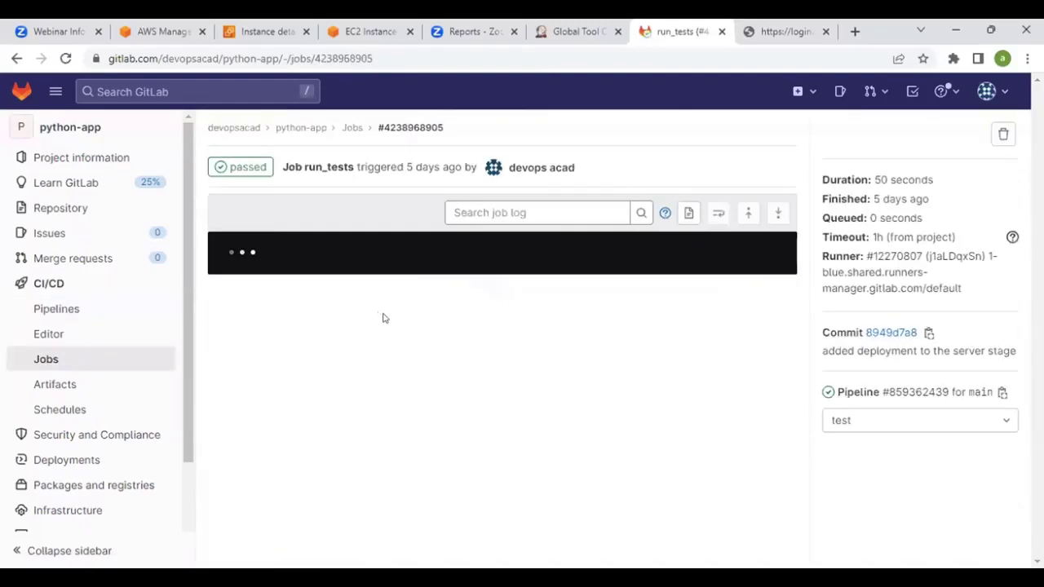
{"action": "scroll", "coordinate": [408, 318], "scroll_direction": "up", "scroll_amount": 20}
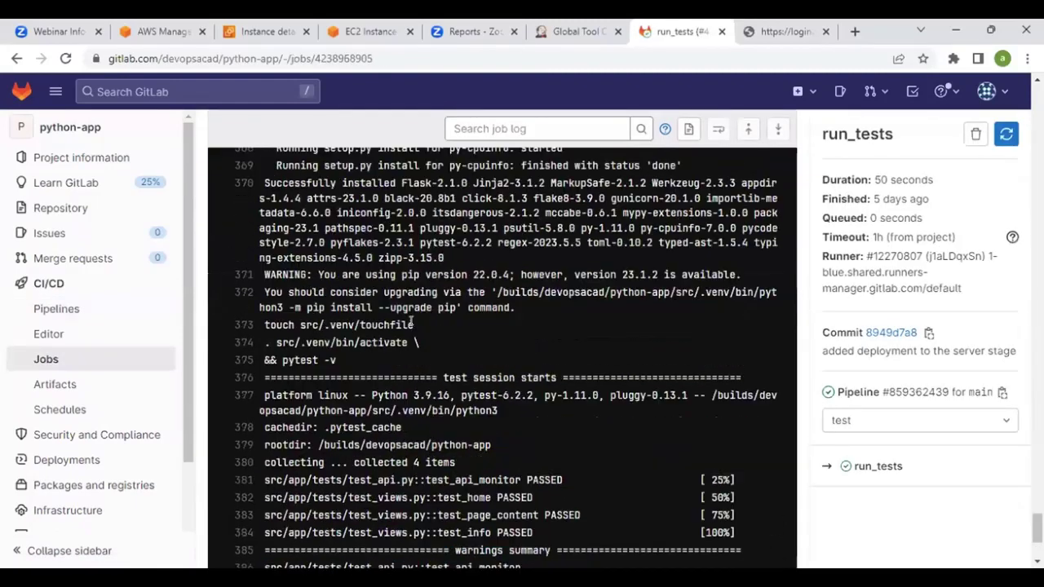
{"action": "scroll", "coordinate": [421, 300], "scroll_direction": "up", "scroll_amount": 20}
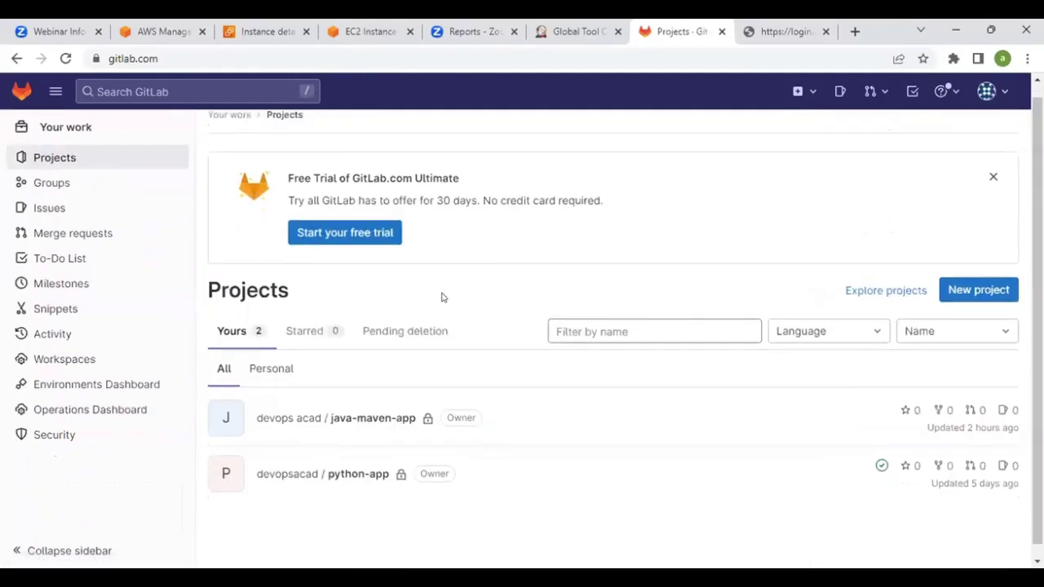
Copy java-maven-app's HTTPS clone URL in GitLab and switch to the Jenkins tab
{"action": "left_click", "coordinate": [359, 406]}
{"action": "scroll", "coordinate": [527, 308], "scroll_direction": "down", "scroll_amount": 2}
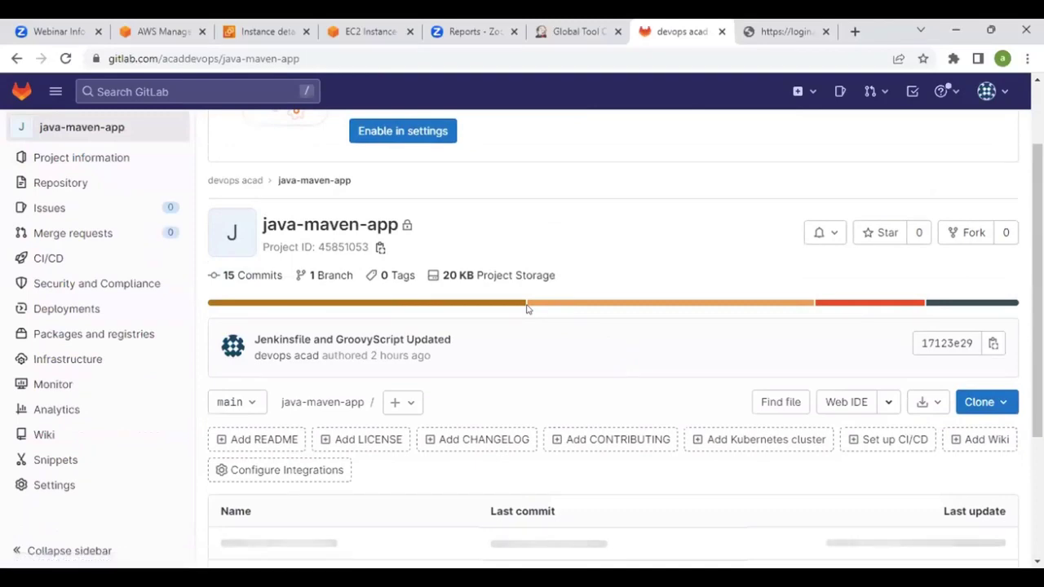
{"action": "scroll", "coordinate": [527, 308], "scroll_direction": "down", "scroll_amount": 4}
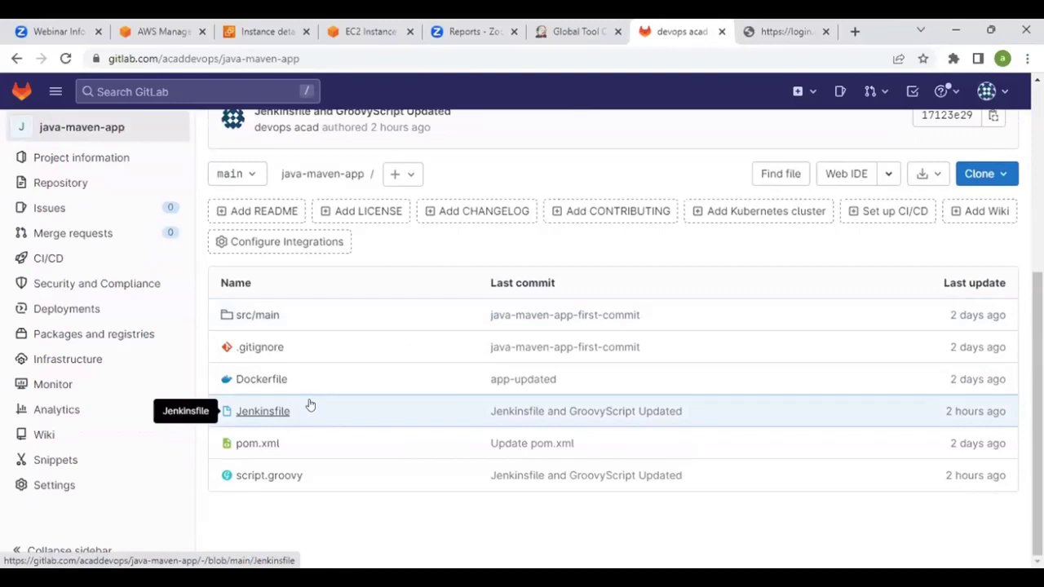
{"action": "left_click", "coordinate": [997, 174]}
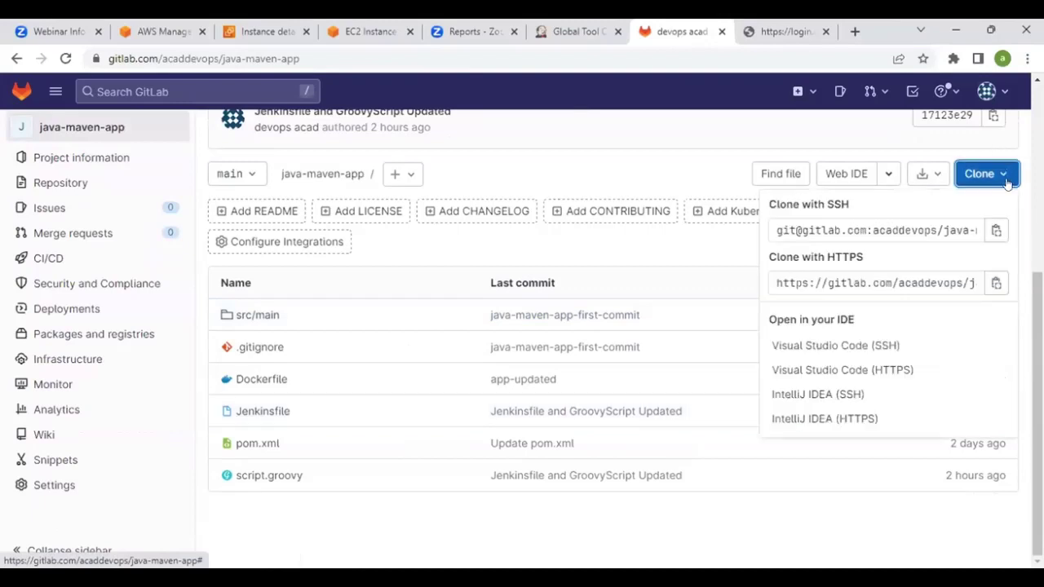
{"action": "left_click", "coordinate": [996, 283]}
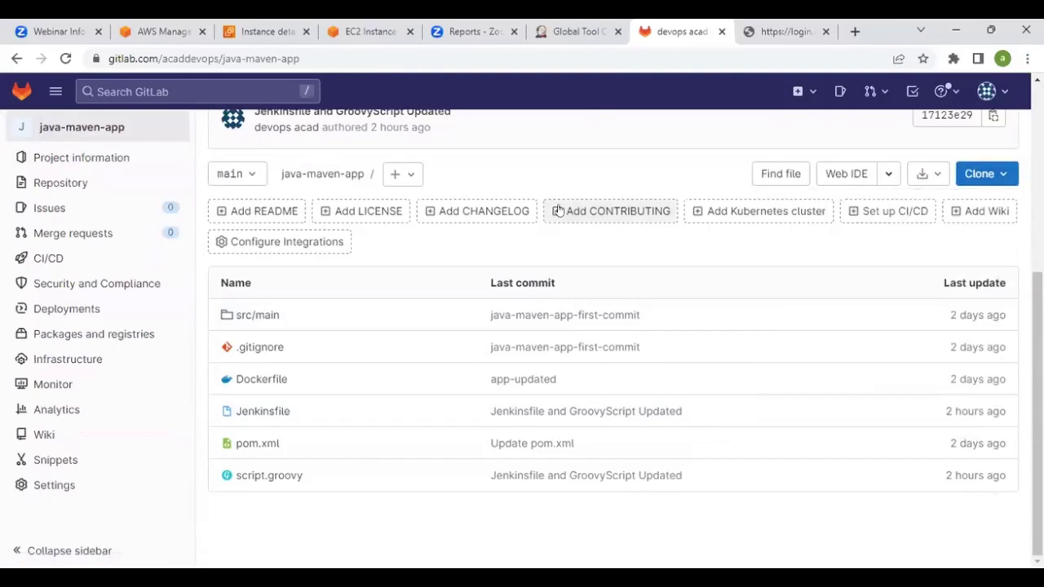
{"action": "left_click", "coordinate": [563, 30]}
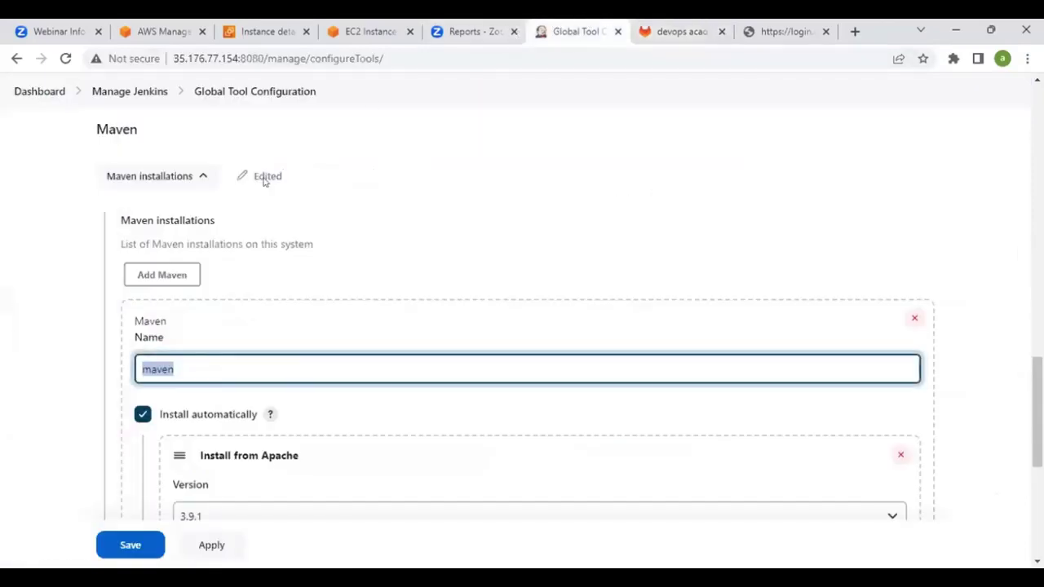
{"action": "scroll", "coordinate": [199, 135], "scroll_direction": "up", "scroll_amount": 7}
Create a new Jenkins Pipeline item named java-pipelin from the Dashboard
{"action": "left_click", "coordinate": [34, 91]}
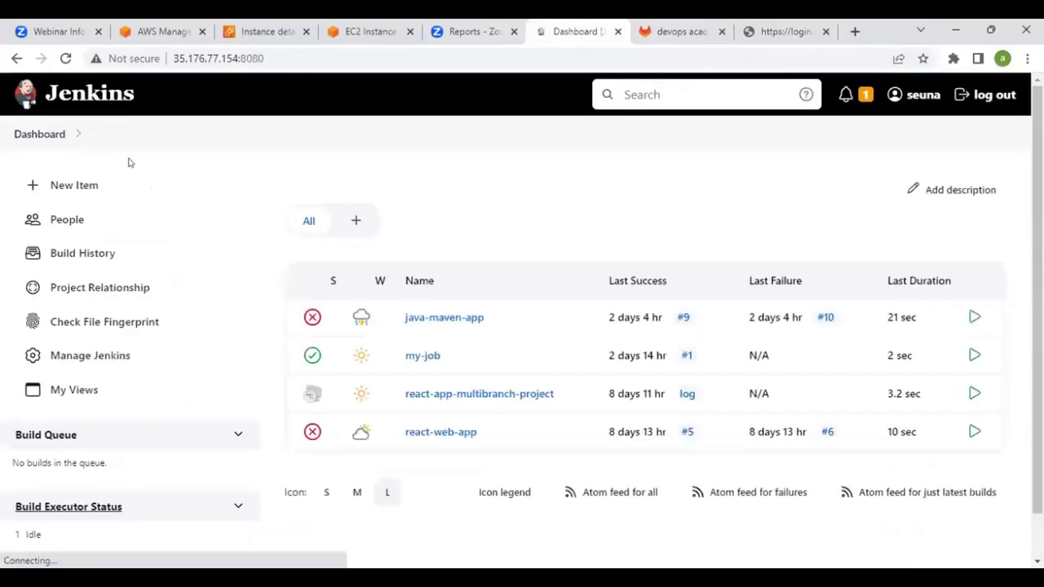
{"action": "left_click", "coordinate": [66, 186]}
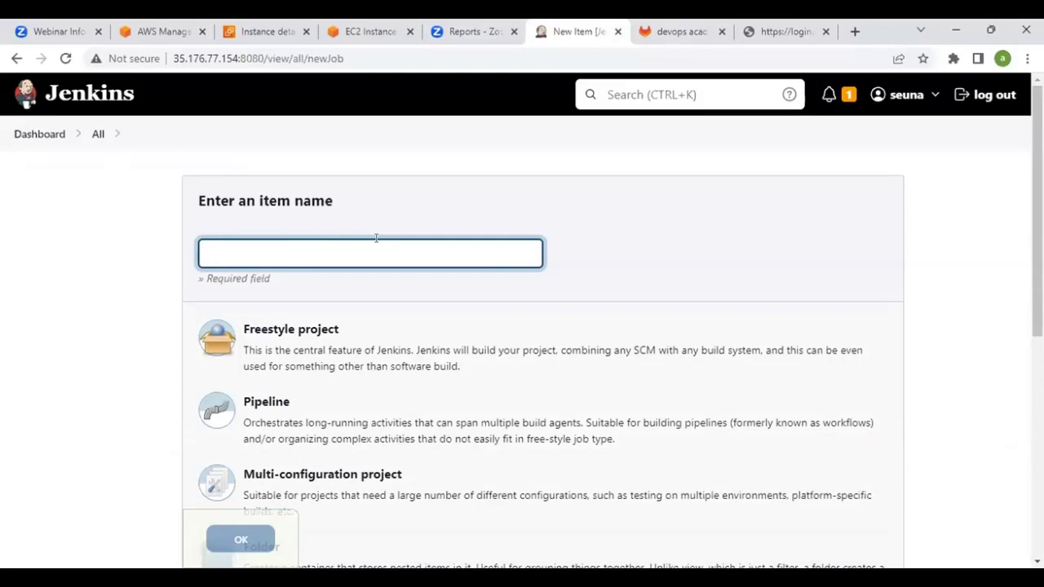
{"action": "type", "text": "ava"}
{"action": "key", "text": "BackSpace"}
{"action": "key", "text": "BackSpace"}
{"action": "key", "text": "BackSpace"}
{"action": "key", "text": "BackSpace"}
{"action": "key", "text": "BackSpace"}
{"action": "key", "text": "BackSpace"}
{"action": "type", "text": "java-pipel"}
{"action": "scroll", "coordinate": [489, 245], "scroll_direction": "down", "scroll_amount": 3}
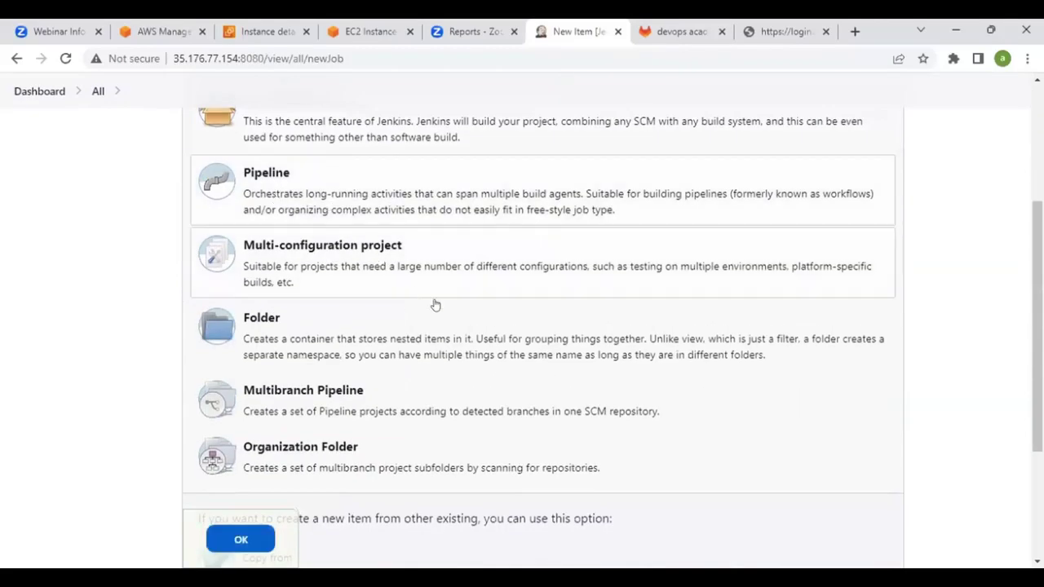
{"action": "scroll", "coordinate": [571, 345], "scroll_direction": "down", "scroll_amount": 2}
{"action": "left_click", "coordinate": [221, 514]}
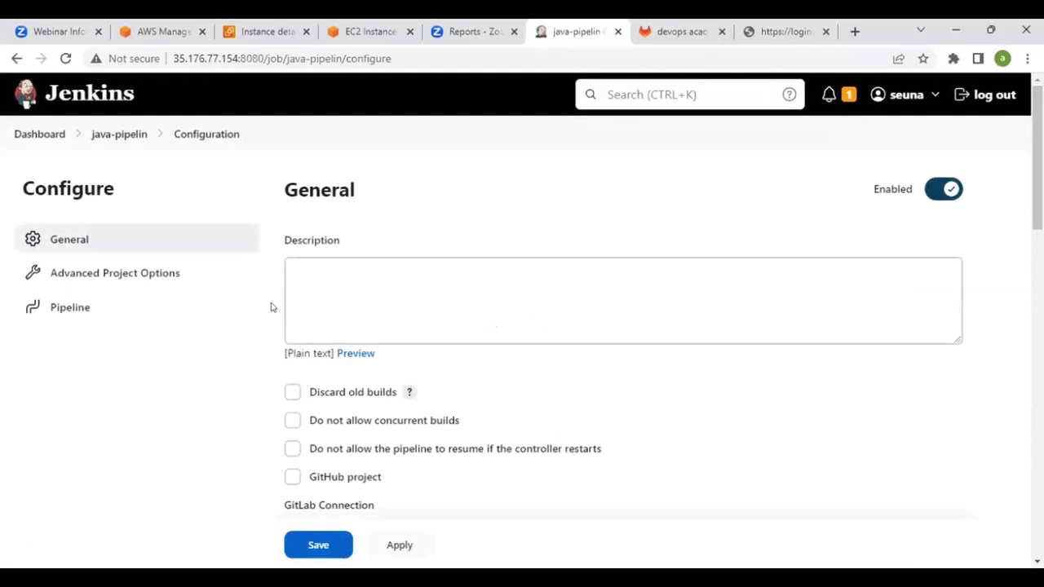
Set the pipeline Definition to Pipeline script from SCM with Git as the SCM
{"action": "scroll", "coordinate": [269, 308], "scroll_direction": "down", "scroll_amount": 5}
{"action": "scroll", "coordinate": [273, 307], "scroll_direction": "down", "scroll_amount": 2}
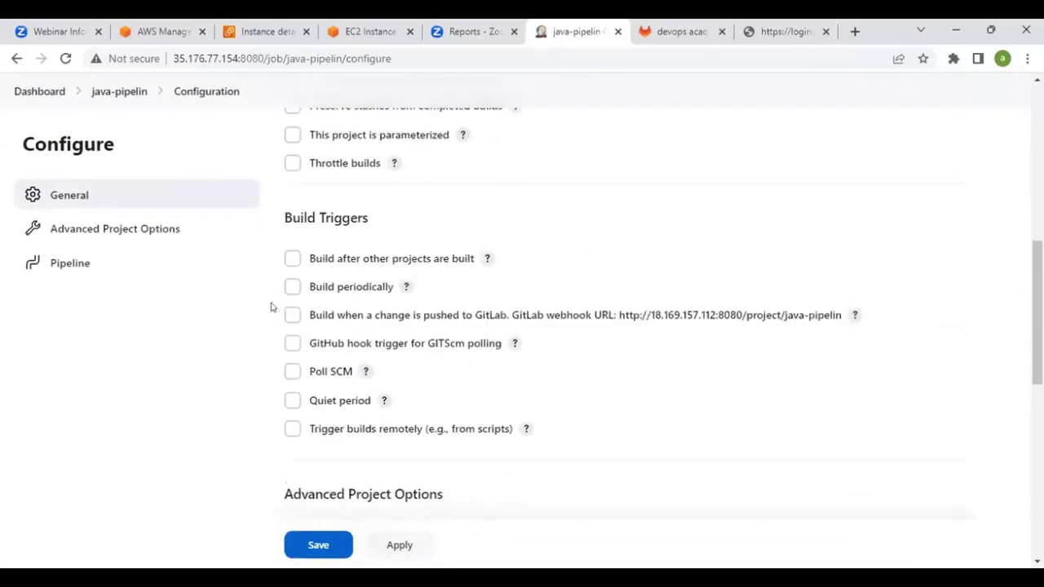
{"action": "scroll", "coordinate": [278, 318], "scroll_direction": "up", "scroll_amount": 5}
{"action": "scroll", "coordinate": [292, 311], "scroll_direction": "up", "scroll_amount": 1}
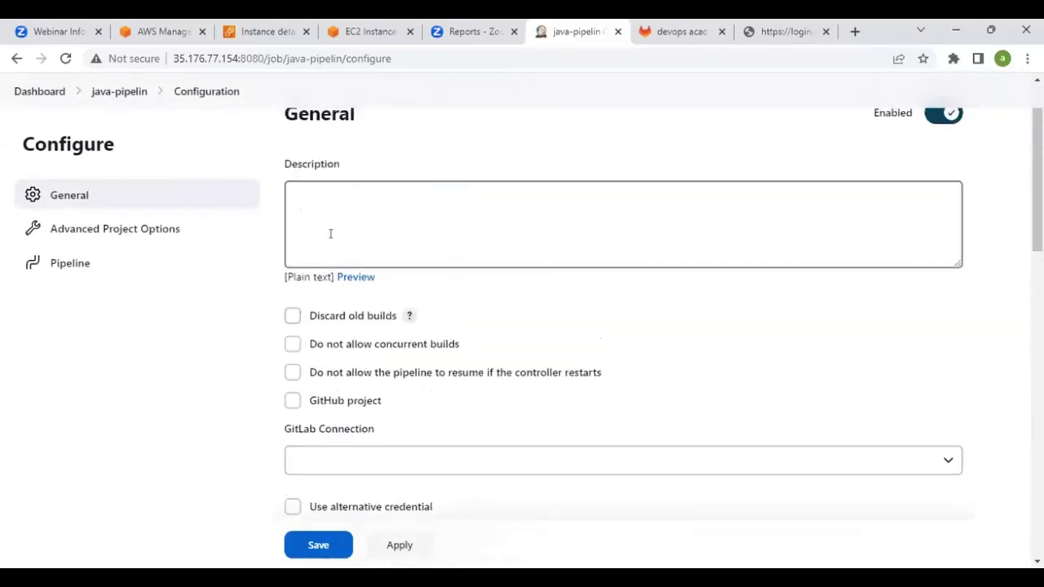
{"action": "left_click", "coordinate": [336, 196]}
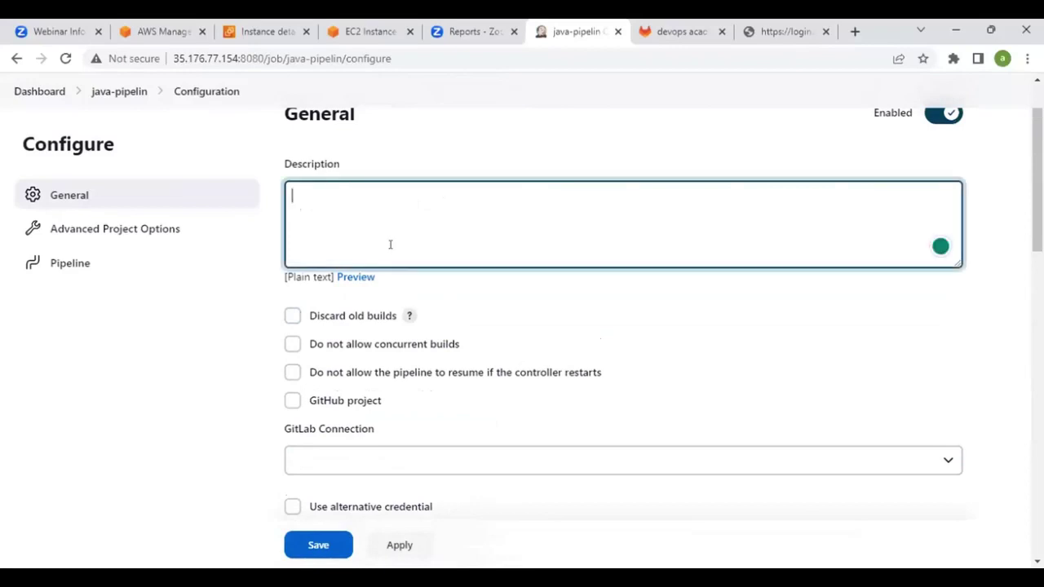
{"action": "scroll", "coordinate": [405, 259], "scroll_direction": "down", "scroll_amount": 3}
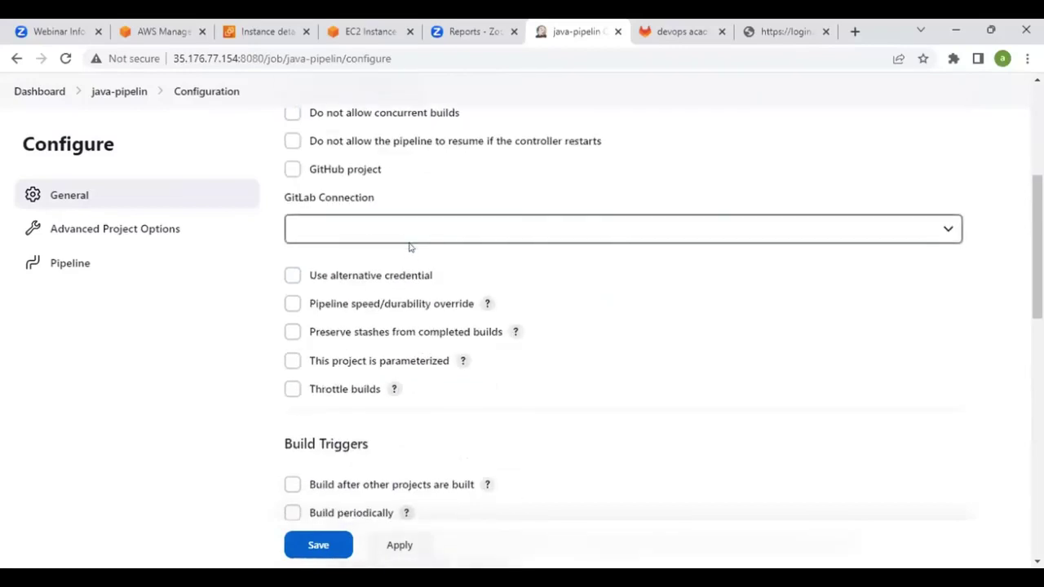
{"action": "scroll", "coordinate": [407, 249], "scroll_direction": "down", "scroll_amount": 4}
{"action": "scroll", "coordinate": [410, 247], "scroll_direction": "down", "scroll_amount": 5}
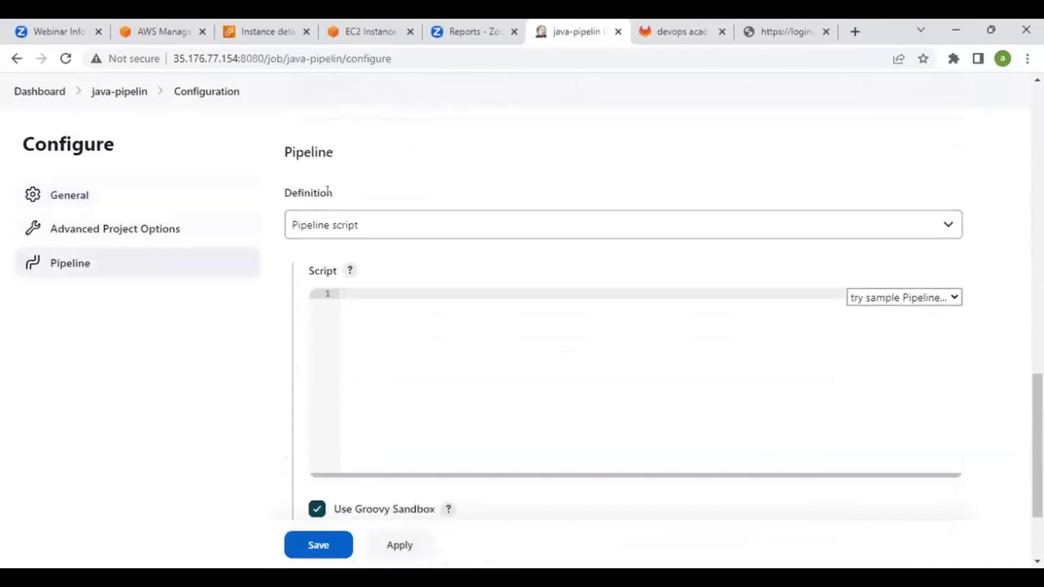
{"action": "left_click", "coordinate": [393, 234]}
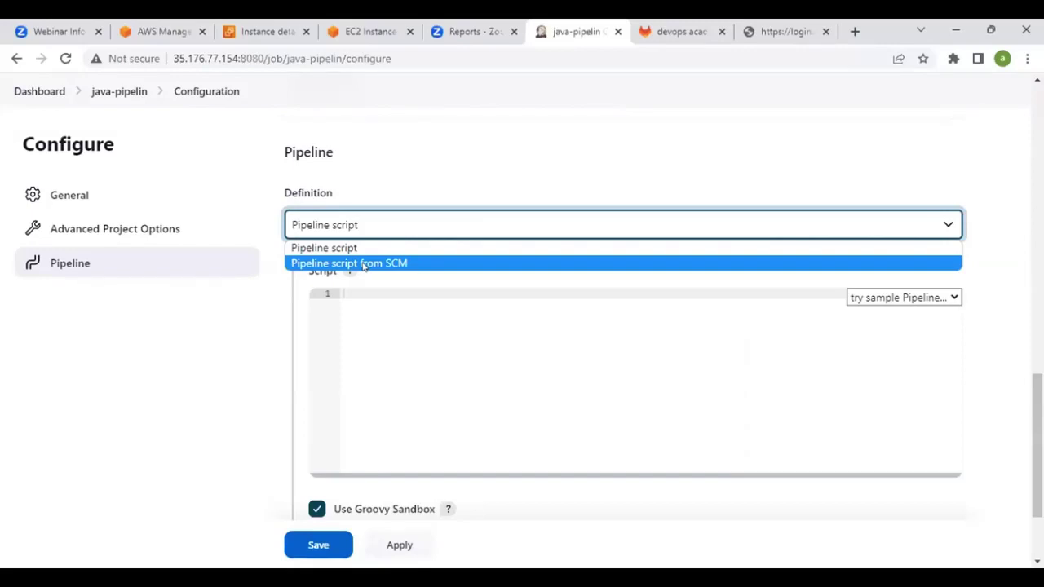
{"action": "left_click", "coordinate": [371, 264]}
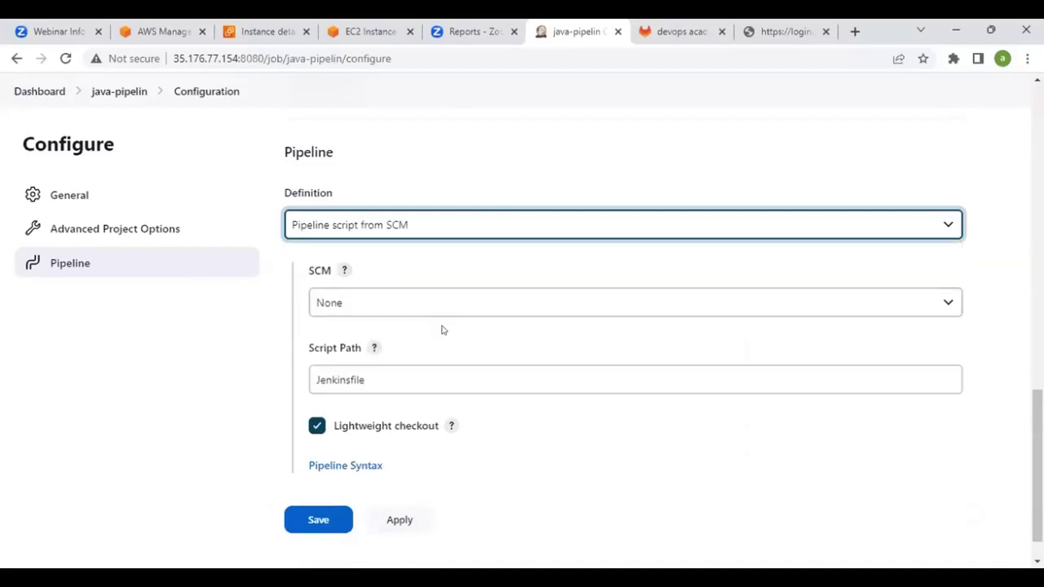
{"action": "left_click", "coordinate": [433, 310]}
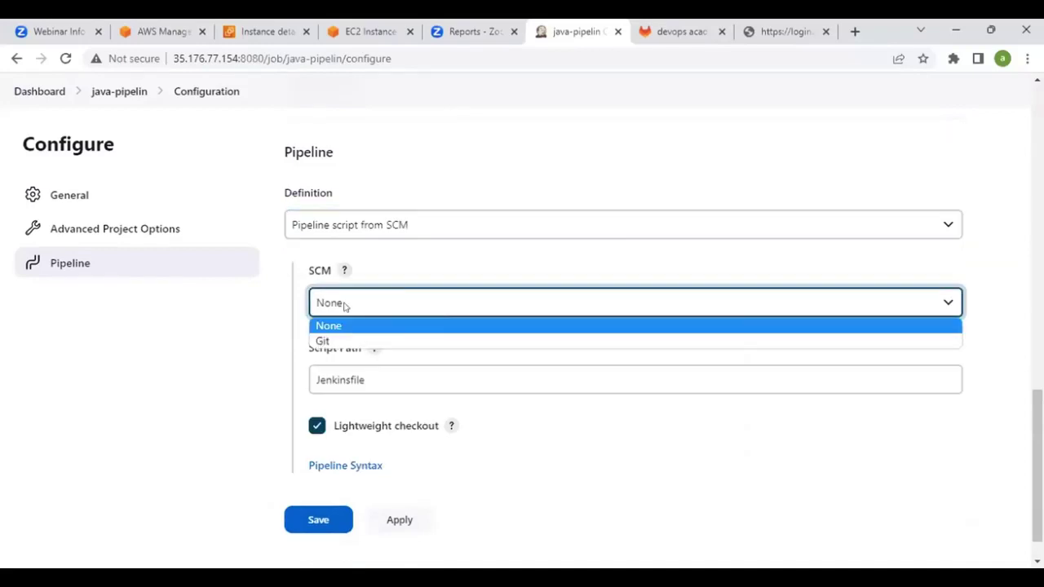
{"action": "left_click", "coordinate": [337, 340]}
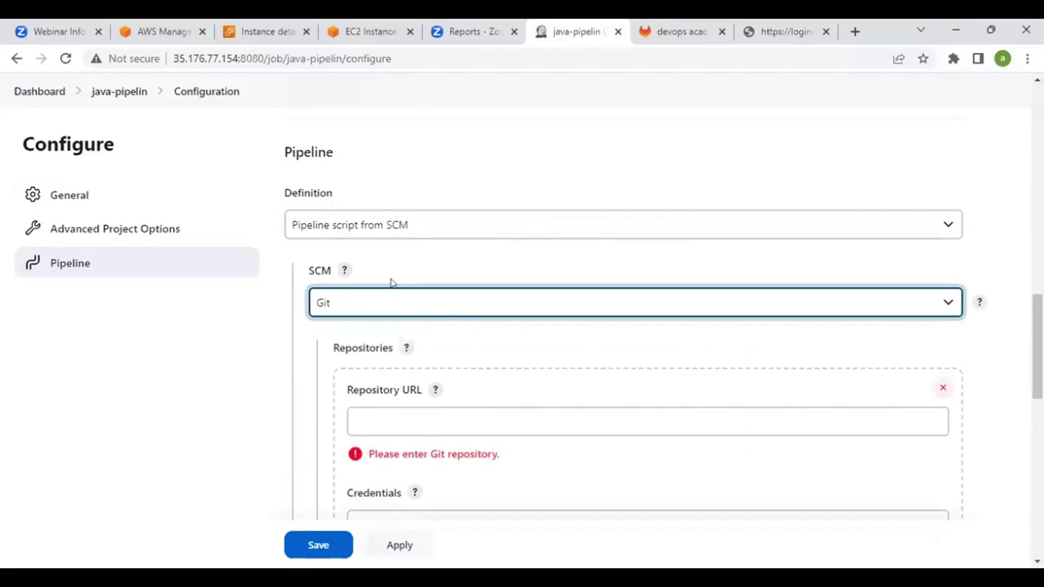
Paste the java-maven-app GitLab clone URL as Repository URL, and open Dashboard in a new tab
{"action": "scroll", "coordinate": [397, 256], "scroll_direction": "down", "scroll_amount": 2}
{"action": "left_click", "coordinate": [389, 259]}
{"action": "right_click", "coordinate": [391, 263]}
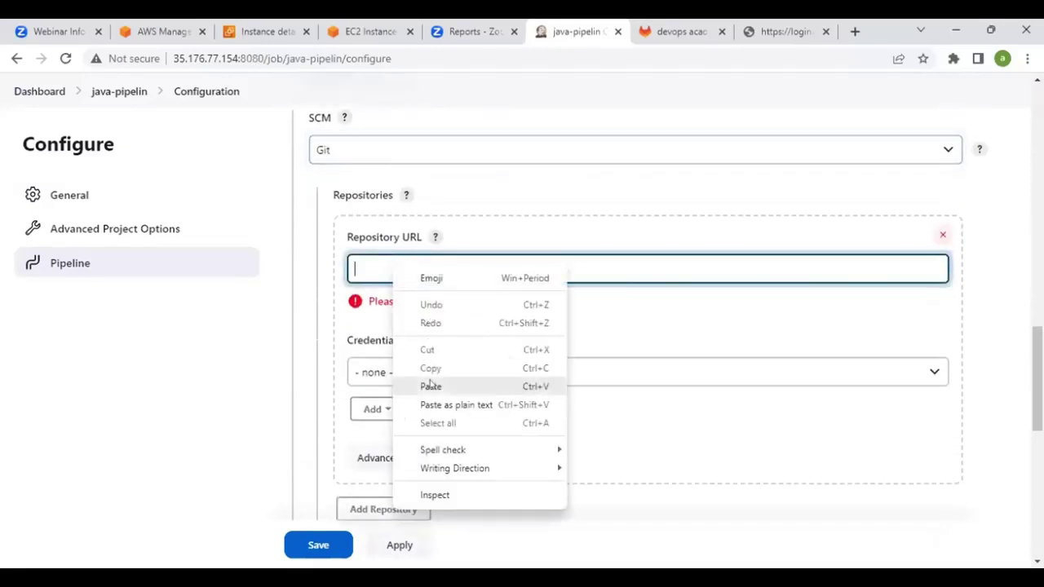
{"action": "left_click", "coordinate": [427, 384]}
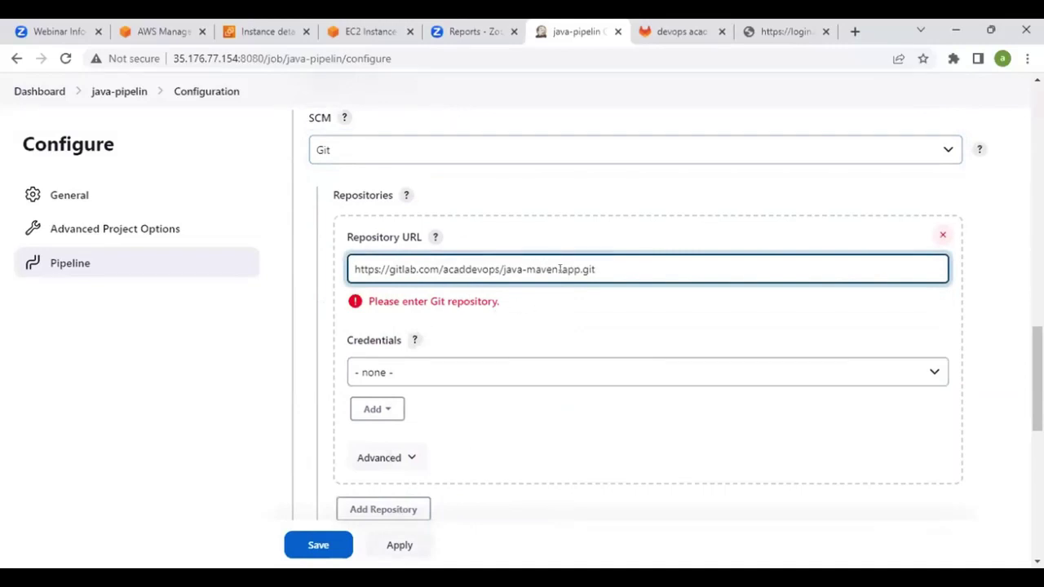
{"action": "scroll", "coordinate": [534, 295], "scroll_direction": "down", "scroll_amount": 1}
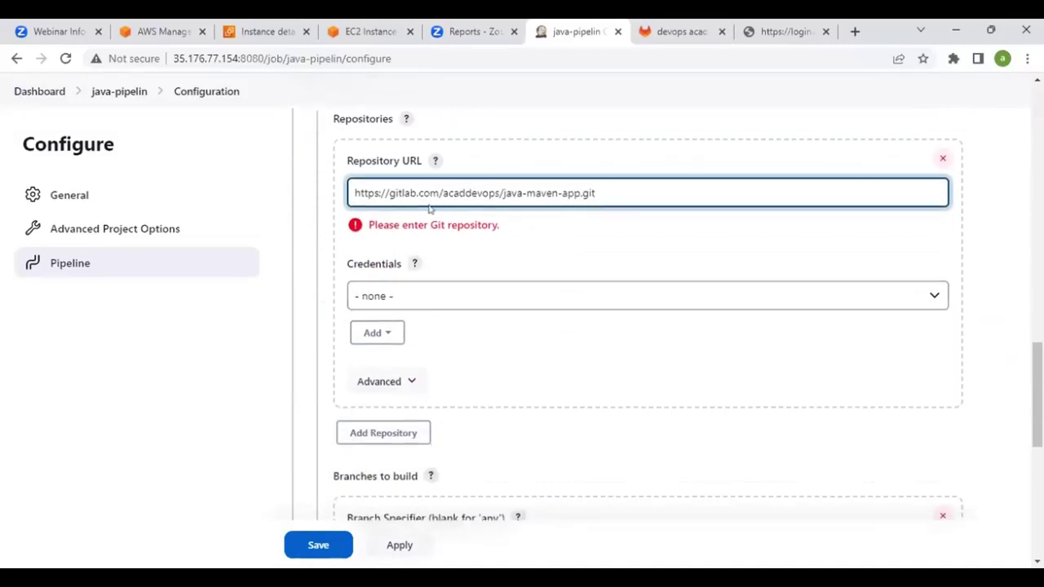
{"action": "left_click_drag", "start_coordinate": [421, 186], "coordinate": [533, 186]}
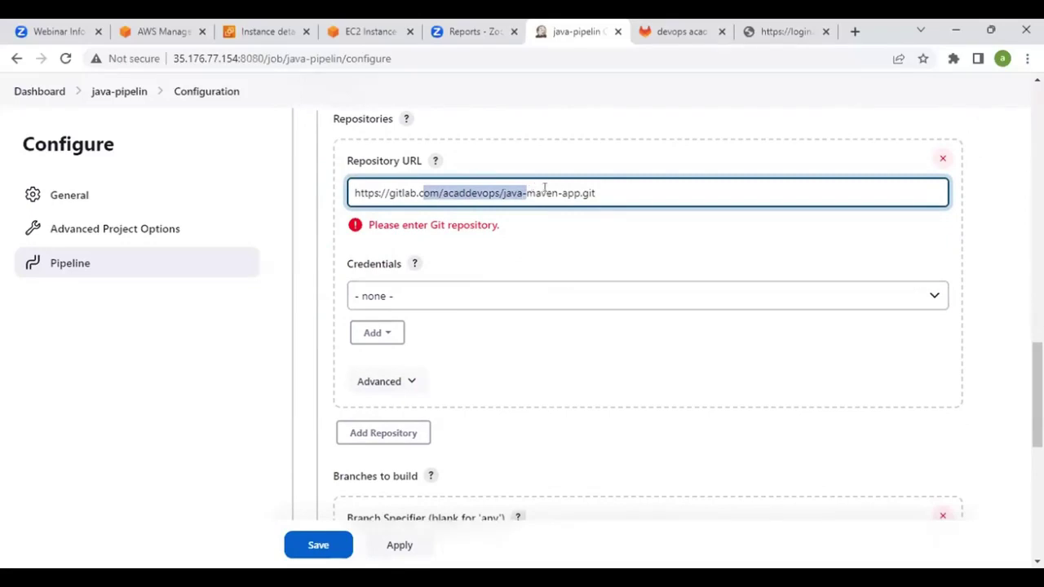
{"action": "scroll", "coordinate": [487, 272], "scroll_direction": "up", "scroll_amount": 2}
{"action": "scroll", "coordinate": [487, 271], "scroll_direction": "up", "scroll_amount": 1}
{"action": "scroll", "coordinate": [473, 271], "scroll_direction": "down", "scroll_amount": 2}
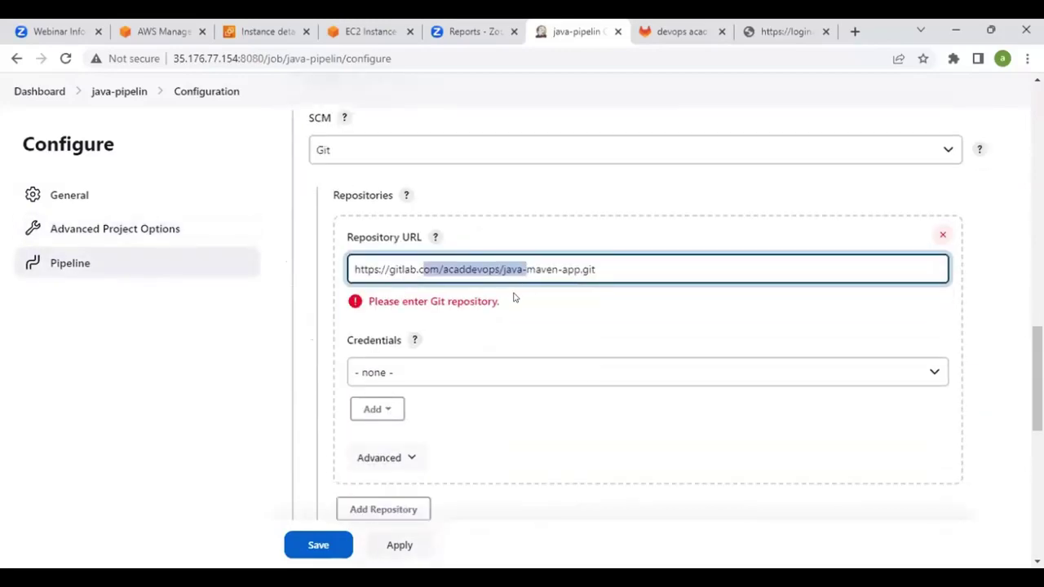
{"action": "scroll", "coordinate": [514, 299], "scroll_direction": "up", "scroll_amount": 15}
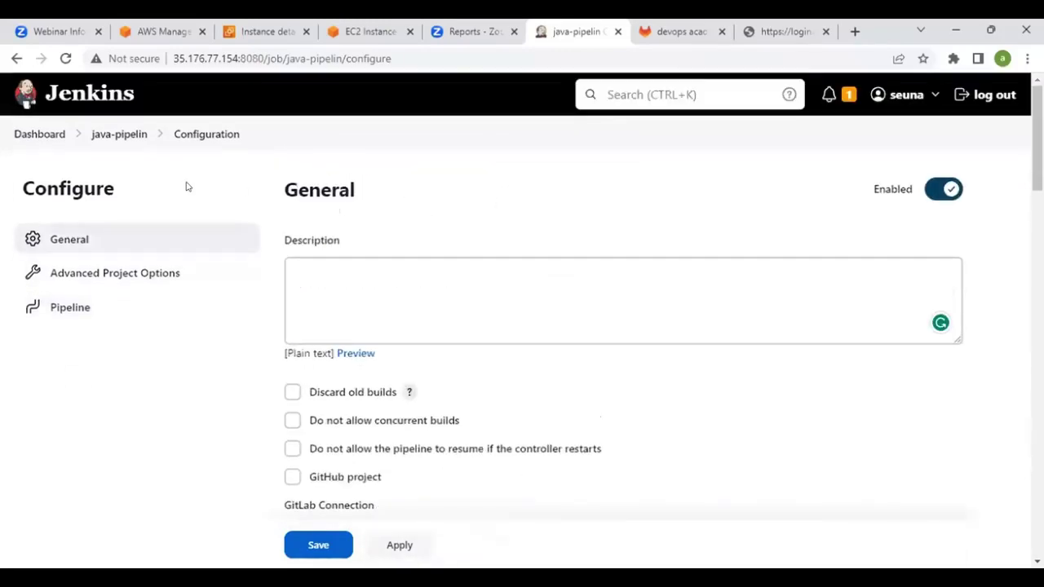
{"action": "right_click", "coordinate": [32, 135]}
{"action": "key", "text": "Escape"}
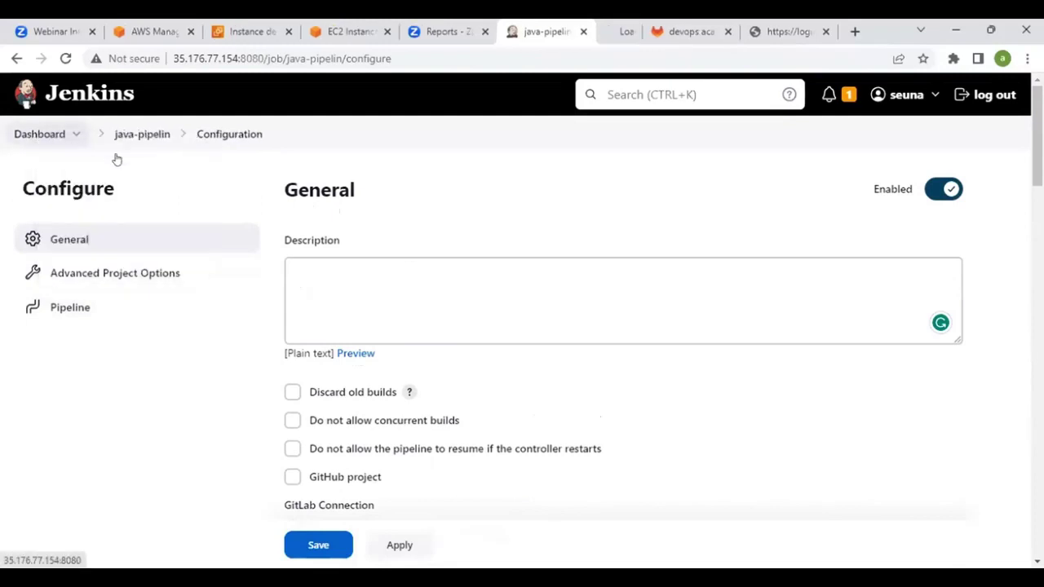
In Manage Jenkins > Credentials, review the Docker-hub-repo, gitlab-credentails and NexusRepoCredentials IDs
{"action": "left_click", "coordinate": [589, 27]}
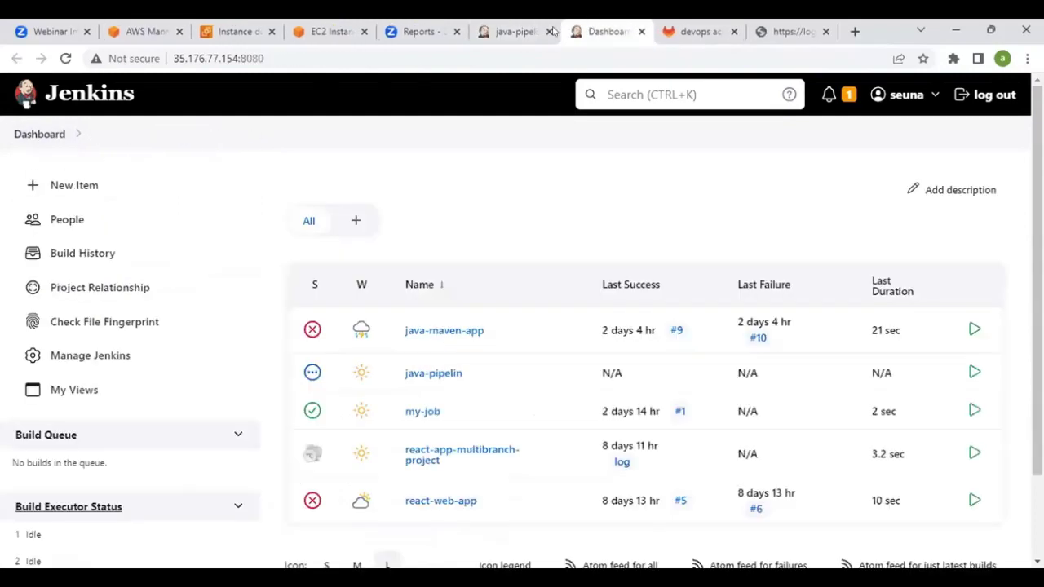
{"action": "scroll", "coordinate": [111, 270], "scroll_direction": "down", "scroll_amount": 2}
{"action": "left_click", "coordinate": [90, 257]}
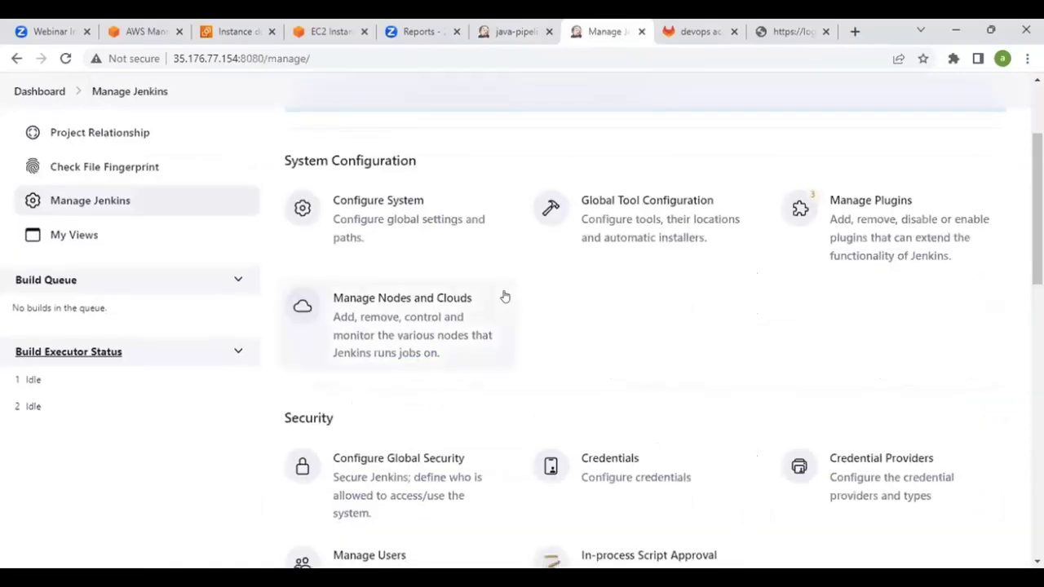
{"action": "scroll", "coordinate": [504, 296], "scroll_direction": "down", "scroll_amount": 2}
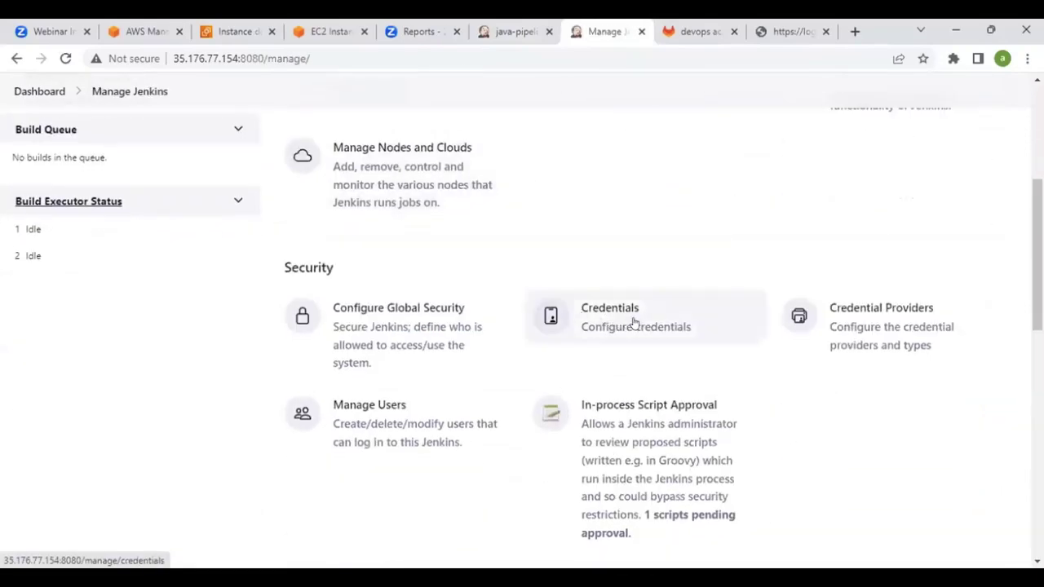
{"action": "left_click", "coordinate": [636, 323]}
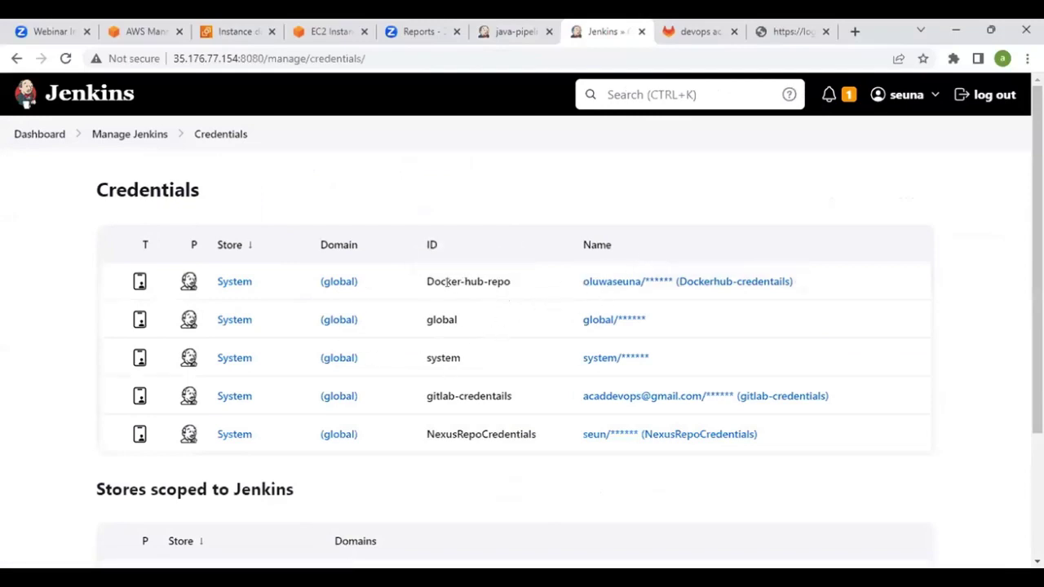
{"action": "left_click_drag", "start_coordinate": [448, 281], "coordinate": [485, 282]}
{"action": "left_click", "coordinate": [498, 281]}
{"action": "scroll", "coordinate": [507, 297], "scroll_direction": "down", "scroll_amount": 1}
{"action": "left_click_drag", "start_coordinate": [447, 320], "coordinate": [510, 321]}
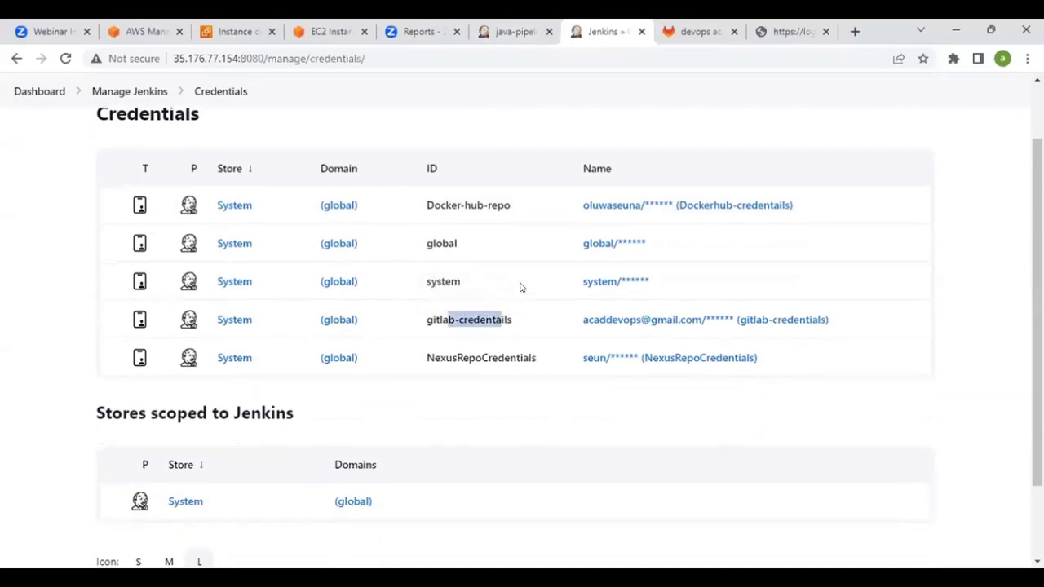
{"action": "left_click_drag", "start_coordinate": [435, 356], "coordinate": [500, 356]}
{"action": "left_click", "coordinate": [473, 352]}
{"action": "scroll", "coordinate": [484, 334], "scroll_direction": "down", "scroll_amount": 2}
{"action": "scroll", "coordinate": [473, 339], "scroll_direction": "up", "scroll_amount": 3}
{"action": "scroll", "coordinate": [505, 310], "scroll_direction": "down", "scroll_amount": 3}
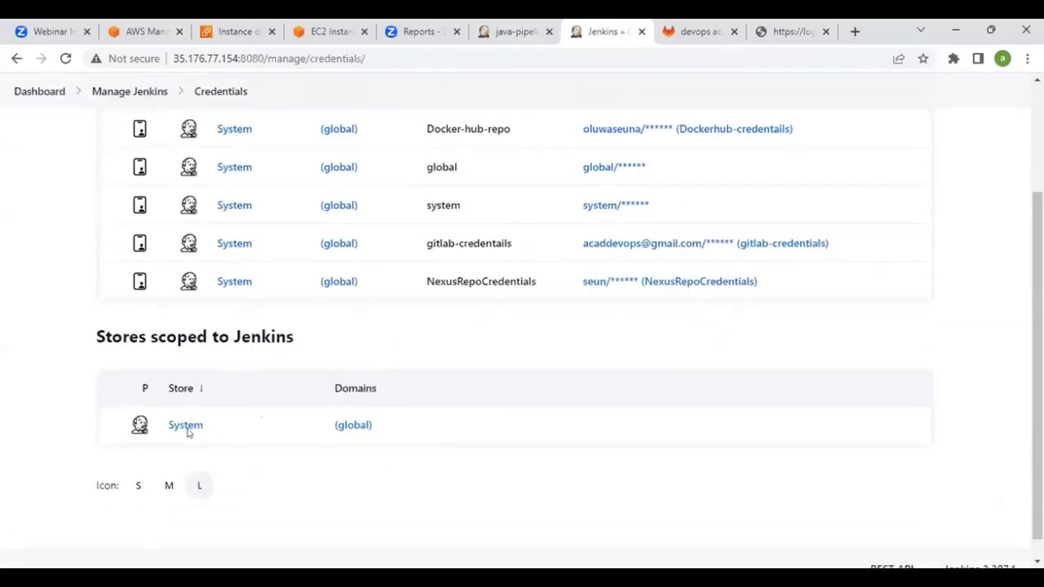
Start adding a credential in the System store's Global credentials (unrestricted) domain
{"action": "left_click", "coordinate": [185, 426]}
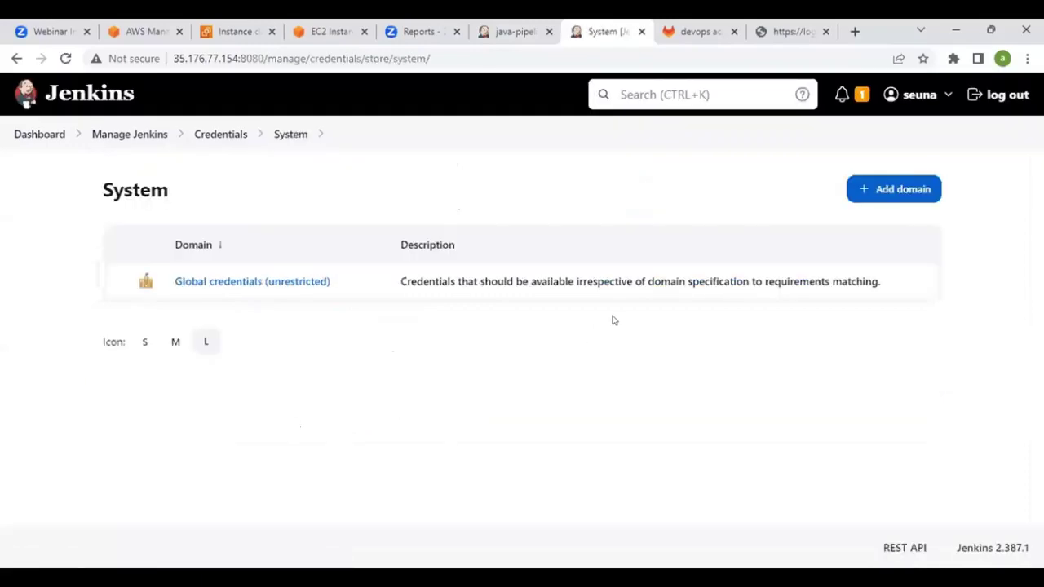
{"action": "left_click", "coordinate": [242, 282]}
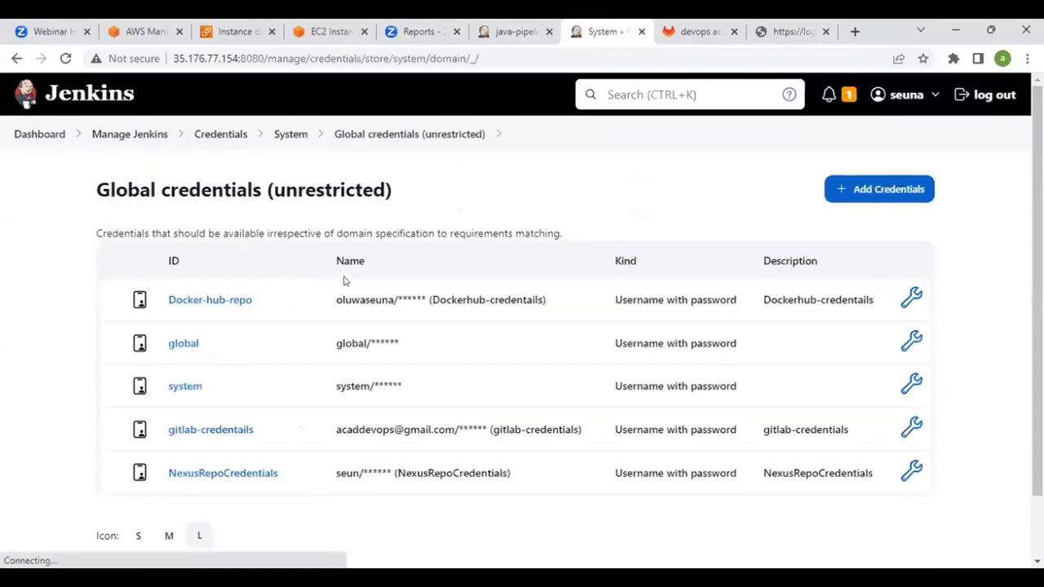
{"action": "left_click", "coordinate": [875, 191]}
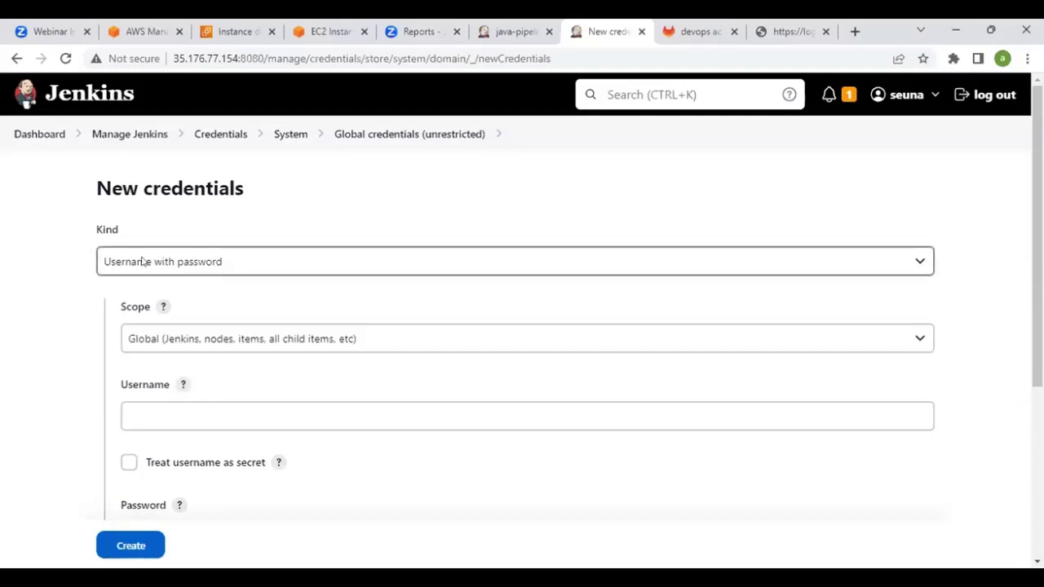
Expand the Kind dropdown of the new credential
{"action": "left_click", "coordinate": [142, 261]}
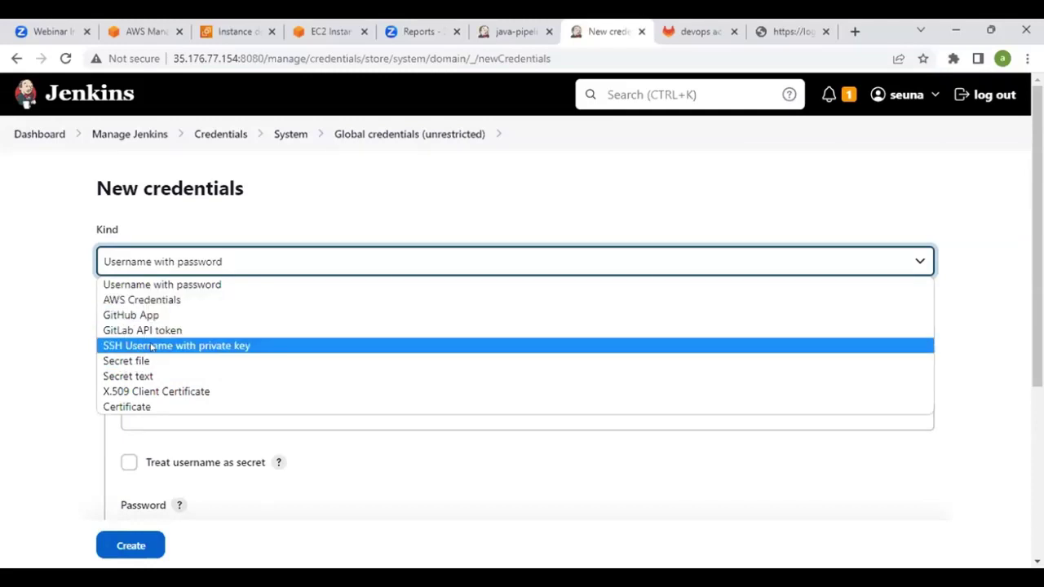
Try the SSH Username with private key credential kind, choosing to enter the private key directly
{"action": "left_click", "coordinate": [216, 346]}
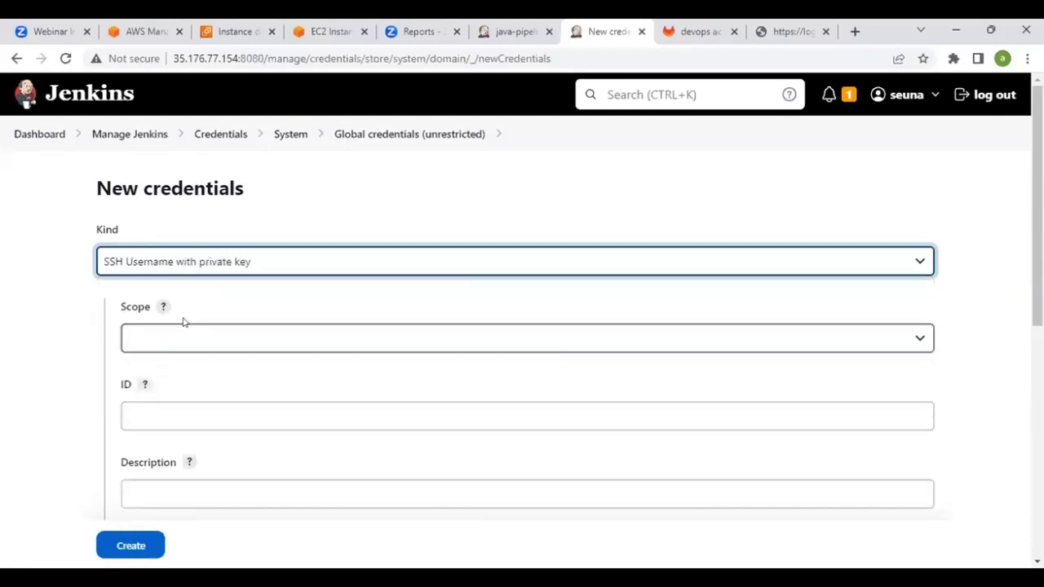
{"action": "scroll", "coordinate": [176, 330], "scroll_direction": "down", "scroll_amount": 4}
{"action": "left_click", "coordinate": [179, 269]}
{"action": "scroll", "coordinate": [174, 342], "scroll_direction": "down", "scroll_amount": 2}
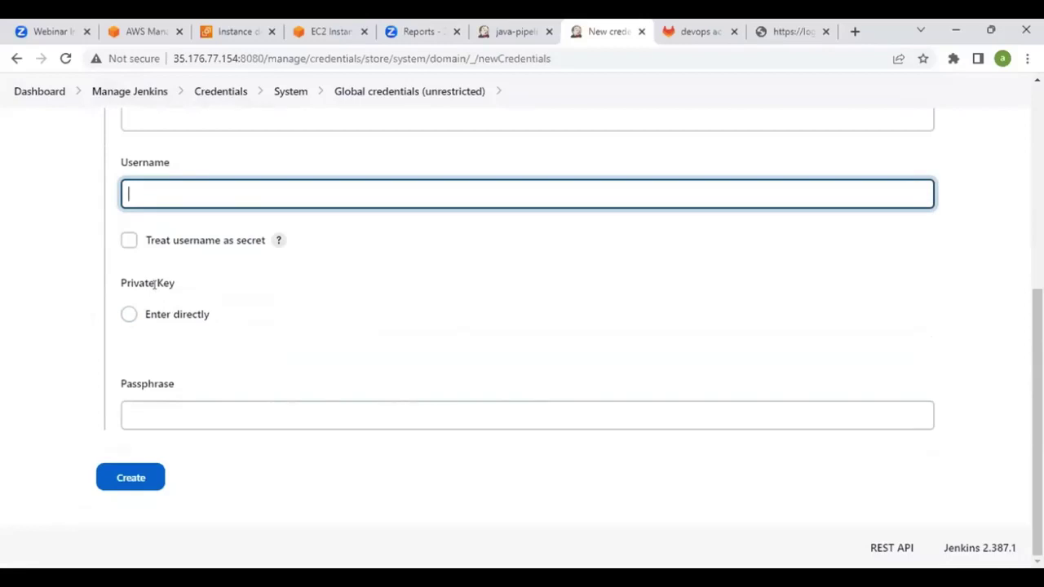
{"action": "left_click", "coordinate": [129, 313]}
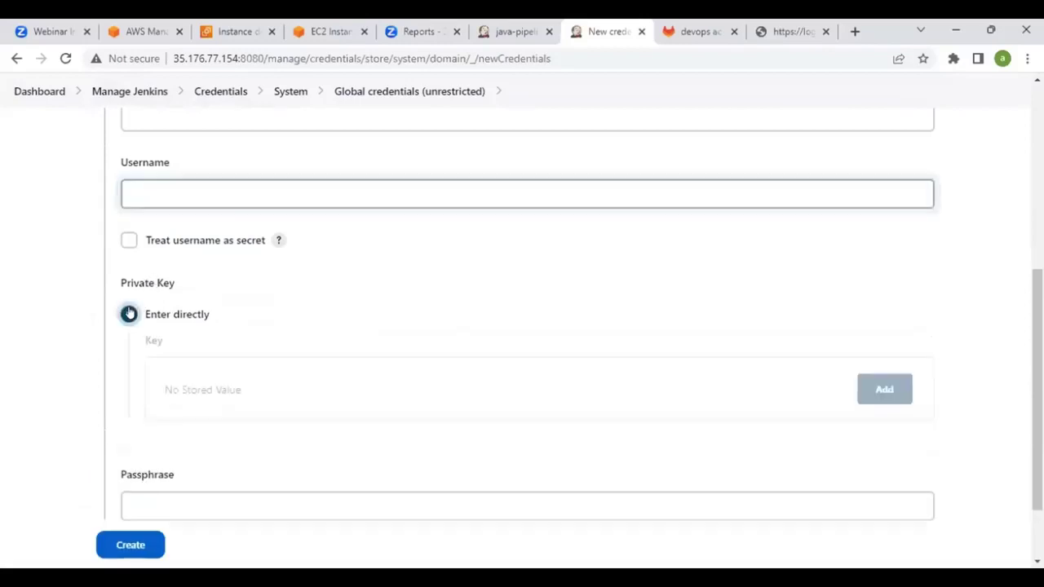
{"action": "left_click", "coordinate": [884, 394]}
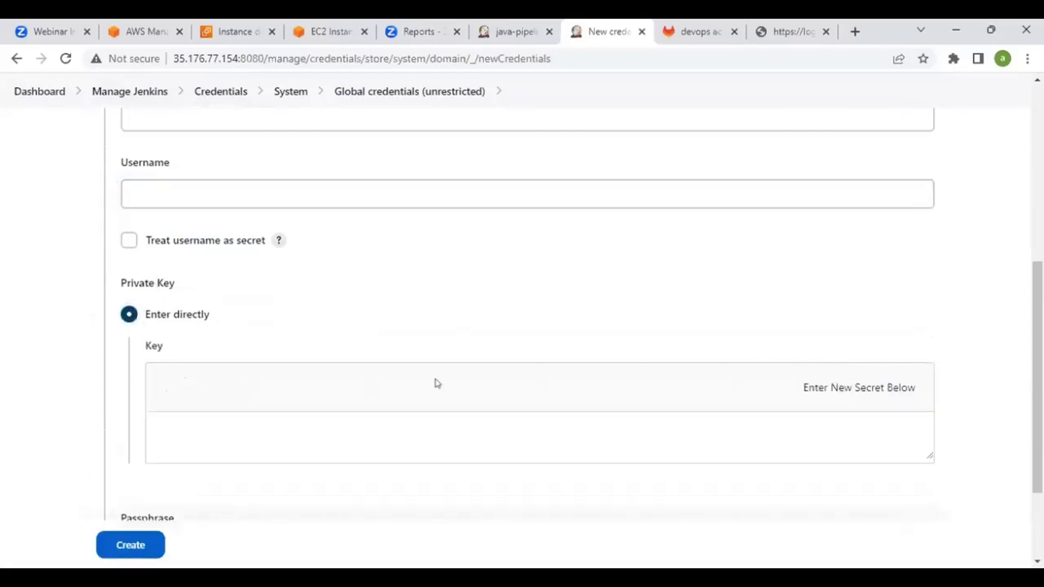
{"action": "left_click", "coordinate": [206, 440]}
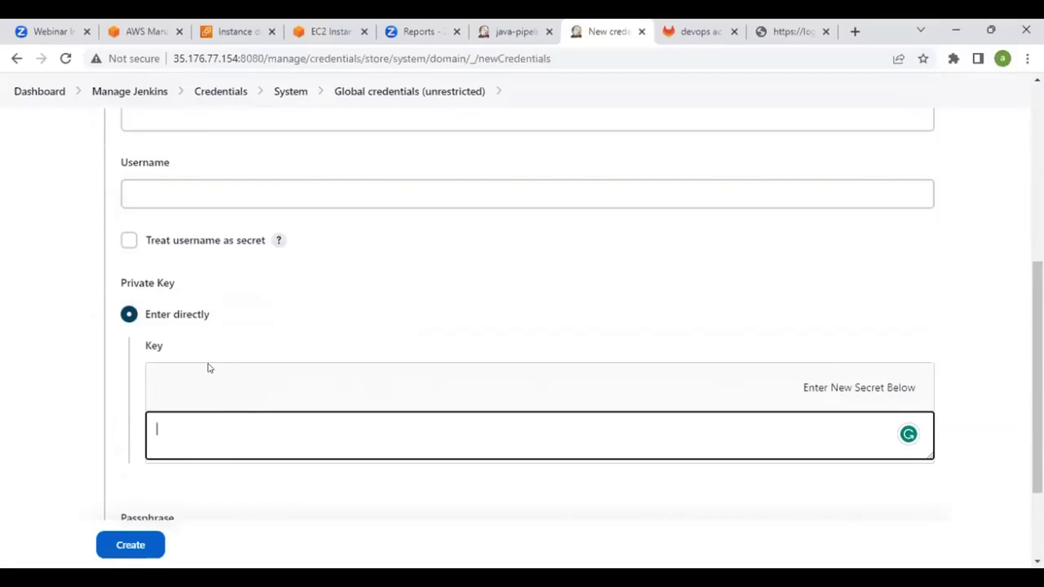
{"action": "scroll", "coordinate": [244, 363], "scroll_direction": "down", "scroll_amount": 1}
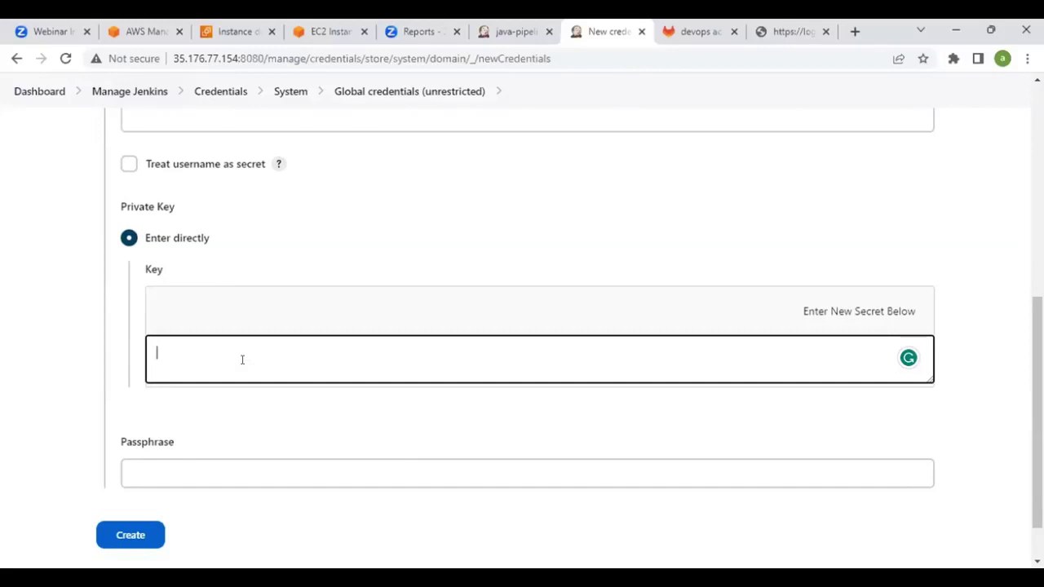
{"action": "scroll", "coordinate": [90, 295], "scroll_direction": "down", "scroll_amount": 1}
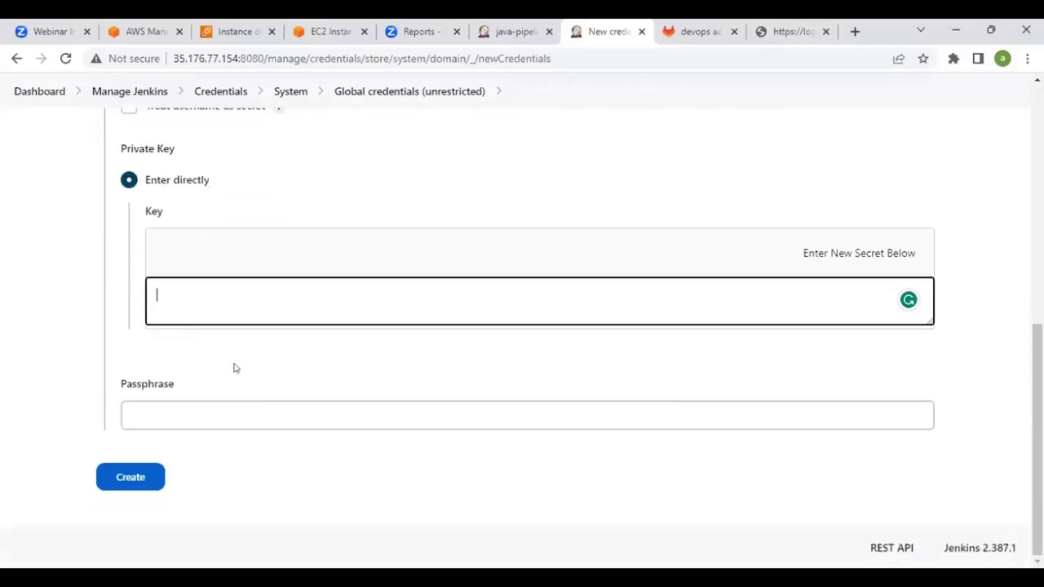
{"action": "scroll", "coordinate": [248, 282], "scroll_direction": "up", "scroll_amount": 5}
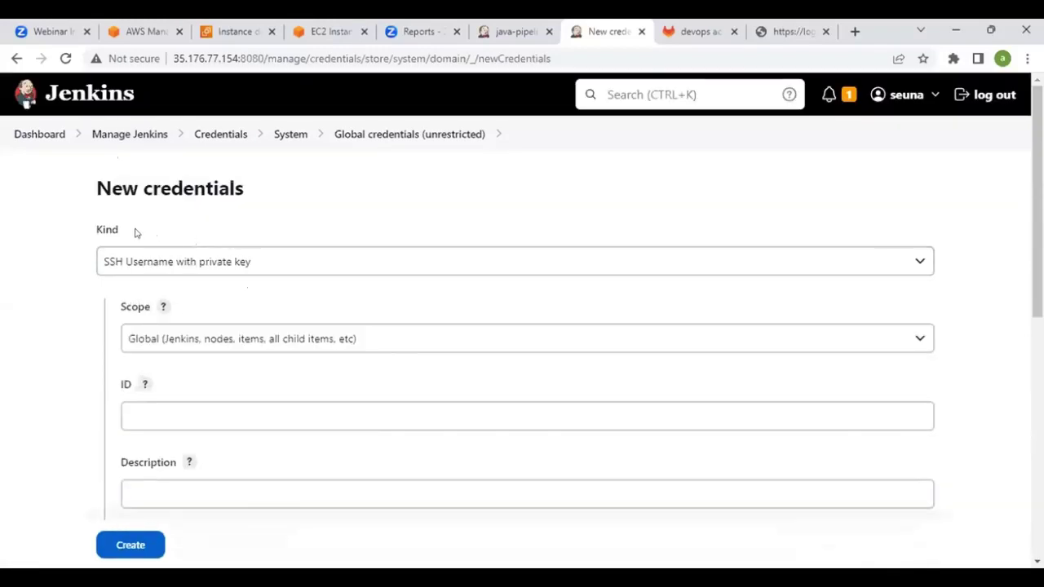
Switch the kind back to Username with password, review its fields, and return to the Credentials list
{"action": "left_click", "coordinate": [179, 262]}
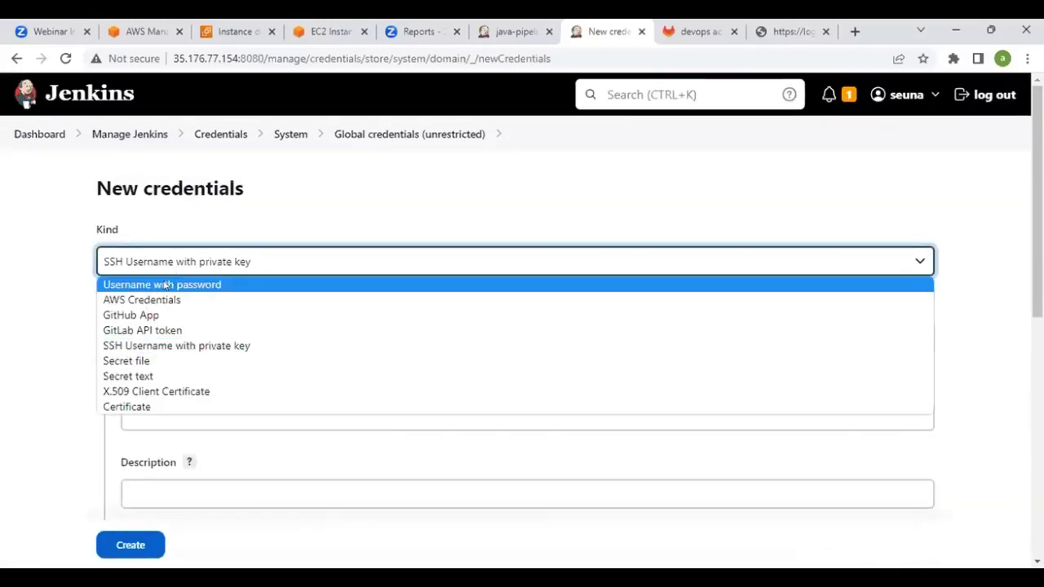
{"action": "left_click", "coordinate": [165, 285]}
{"action": "scroll", "coordinate": [221, 217], "scroll_direction": "down", "scroll_amount": 1}
{"action": "left_click", "coordinate": [212, 336]}
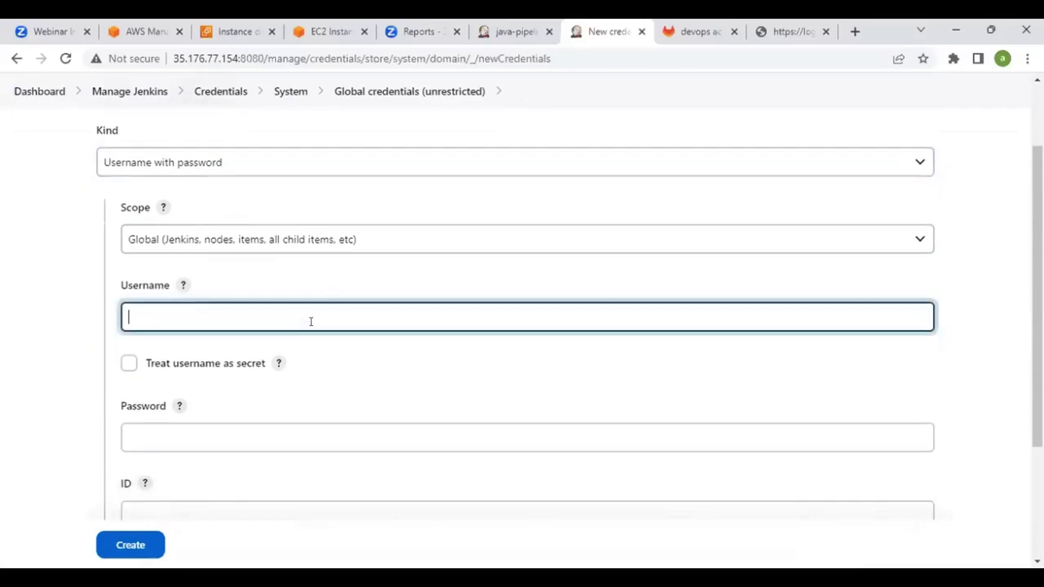
{"action": "scroll", "coordinate": [231, 310], "scroll_direction": "down", "scroll_amount": 2}
{"action": "left_click", "coordinate": [275, 300]}
{"action": "scroll", "coordinate": [172, 322], "scroll_direction": "down", "scroll_amount": 1}
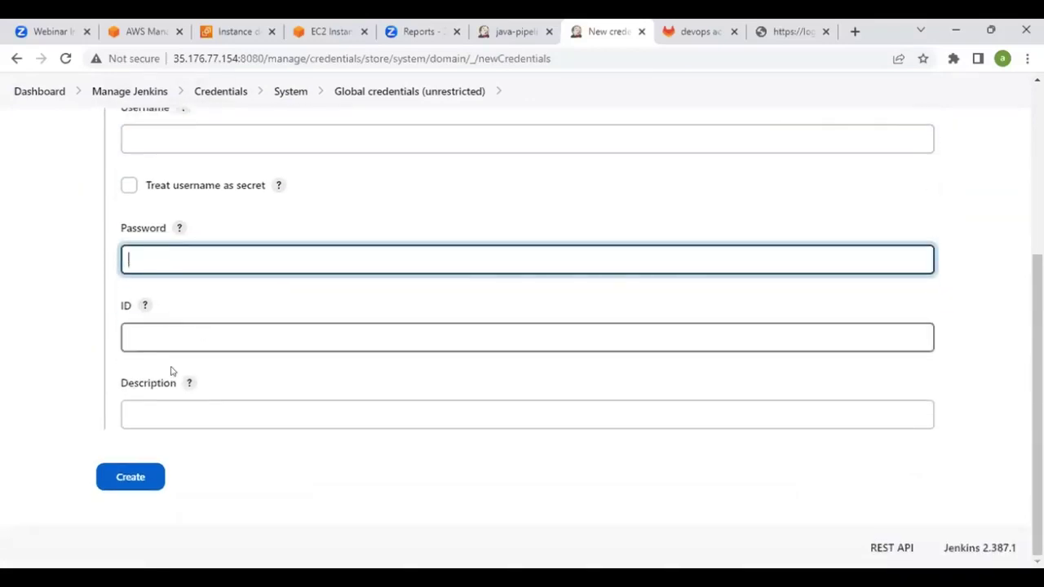
{"action": "scroll", "coordinate": [394, 397], "scroll_direction": "up", "scroll_amount": 3}
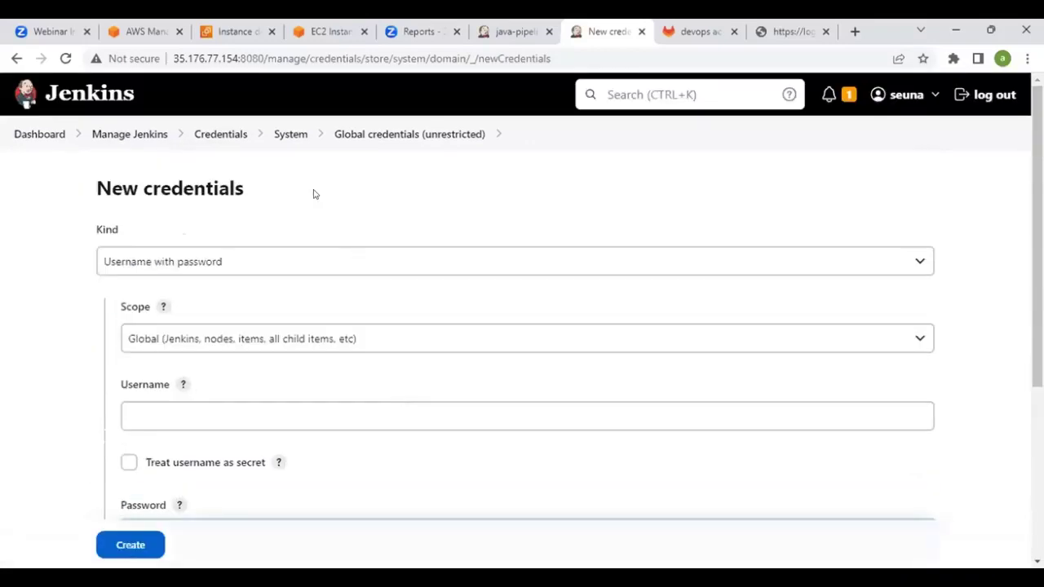
{"action": "left_click", "coordinate": [222, 136]}
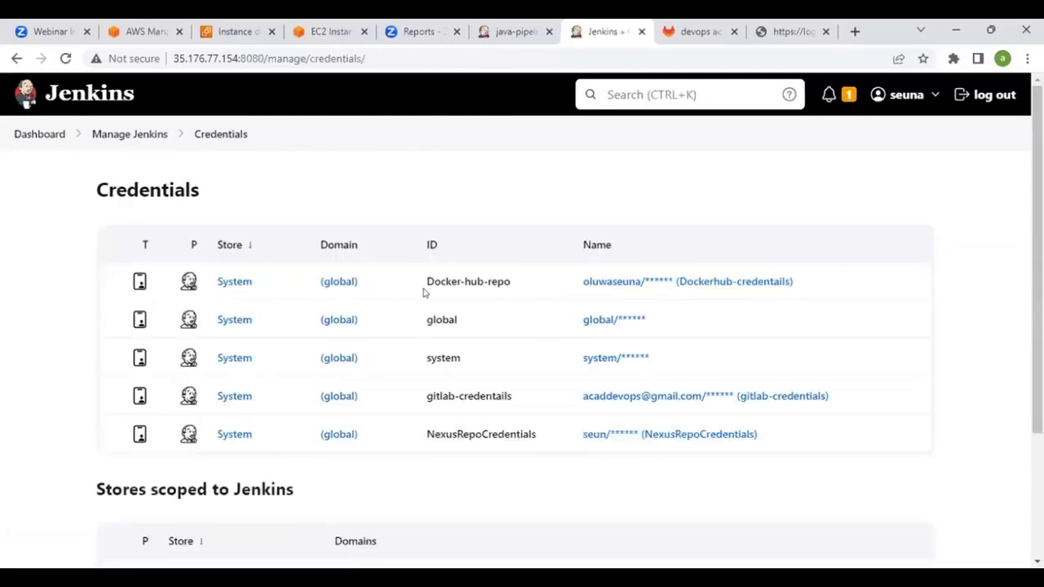
Back in java-pipelin's configuration, inspect the GitLab repository URL and its authentication failure error
{"action": "left_click", "coordinate": [506, 24]}
{"action": "scroll", "coordinate": [467, 196], "scroll_direction": "down", "scroll_amount": 3}
{"action": "scroll", "coordinate": [466, 195], "scroll_direction": "down", "scroll_amount": 12}
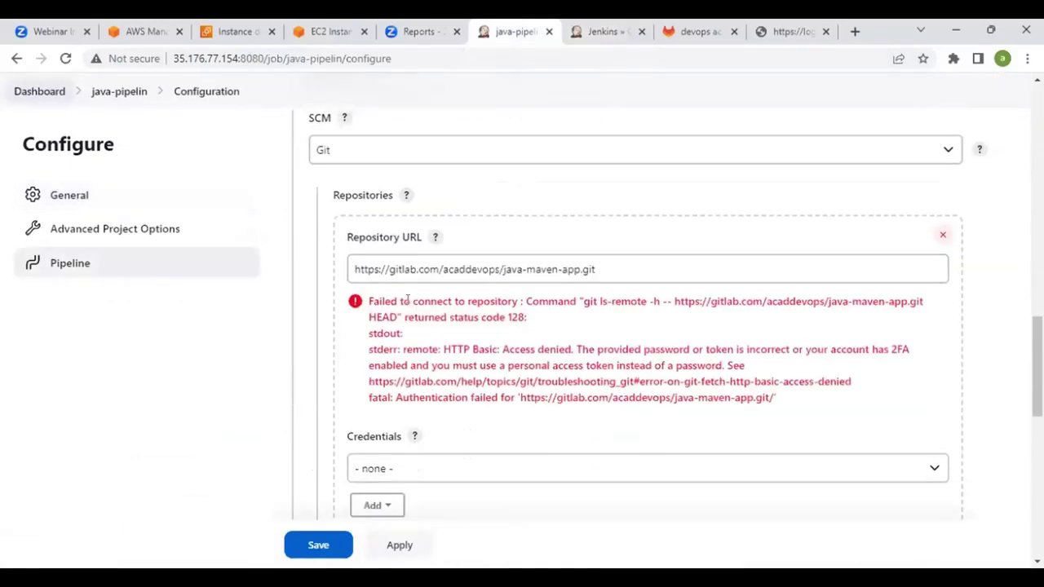
{"action": "scroll", "coordinate": [471, 378], "scroll_direction": "down", "scroll_amount": 1}
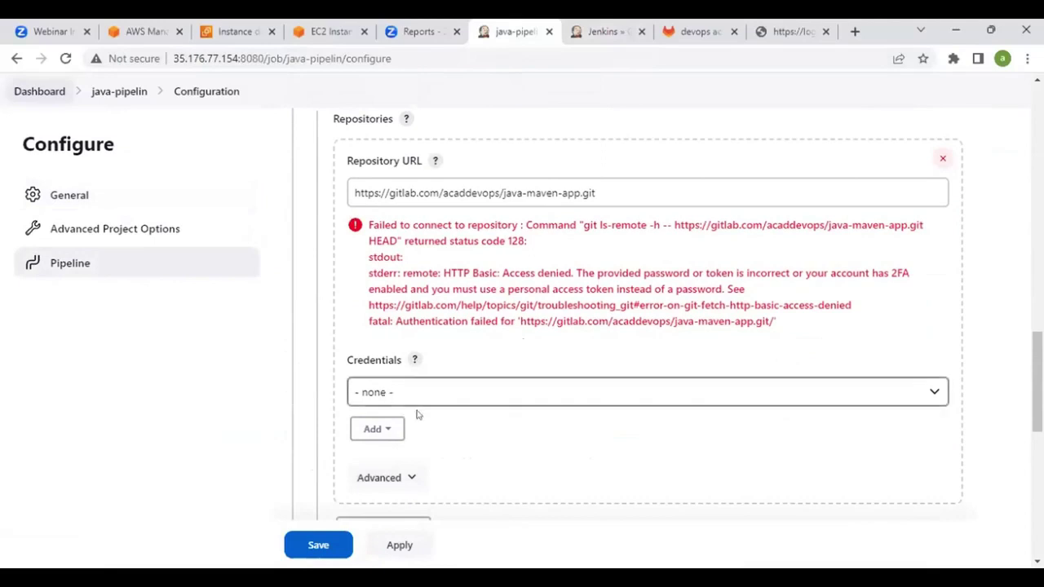
{"action": "scroll", "coordinate": [545, 367], "scroll_direction": "up", "scroll_amount": 1}
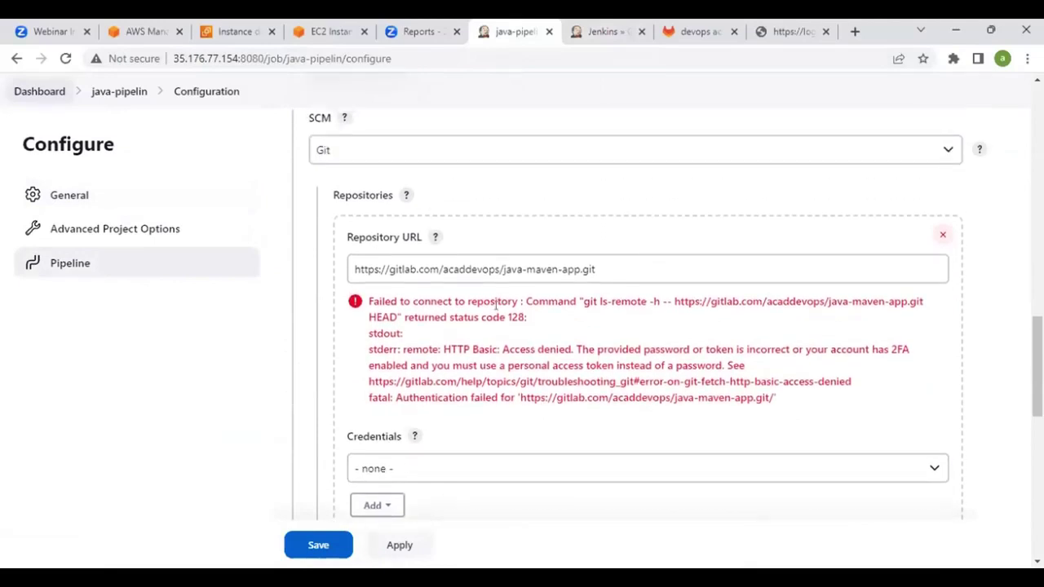
{"action": "left_click_drag", "start_coordinate": [389, 269], "coordinate": [597, 263]}
{"action": "left_click", "coordinate": [606, 263]}
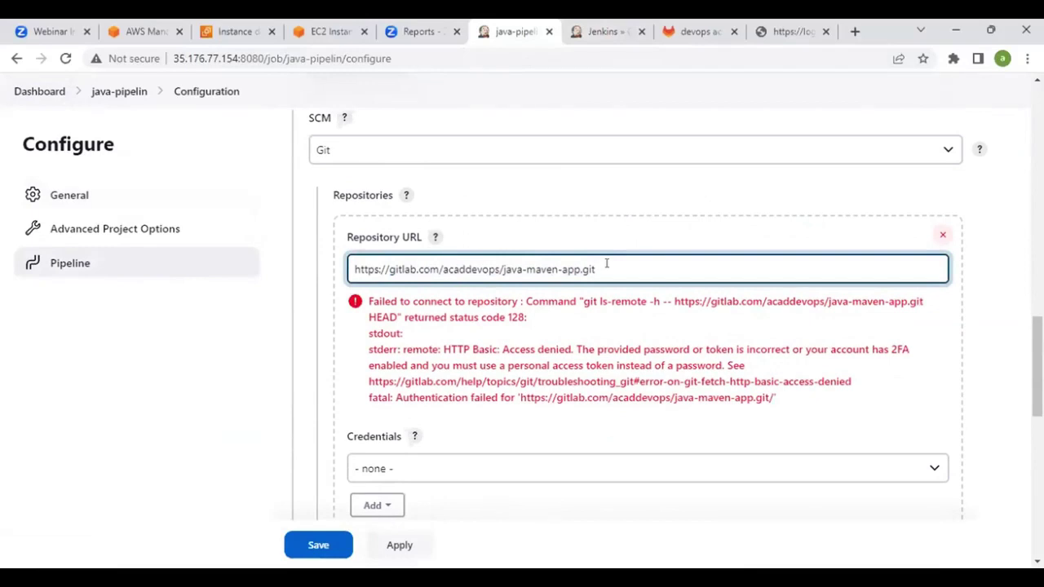
{"action": "scroll", "coordinate": [606, 266], "scroll_direction": "down", "scroll_amount": 1}
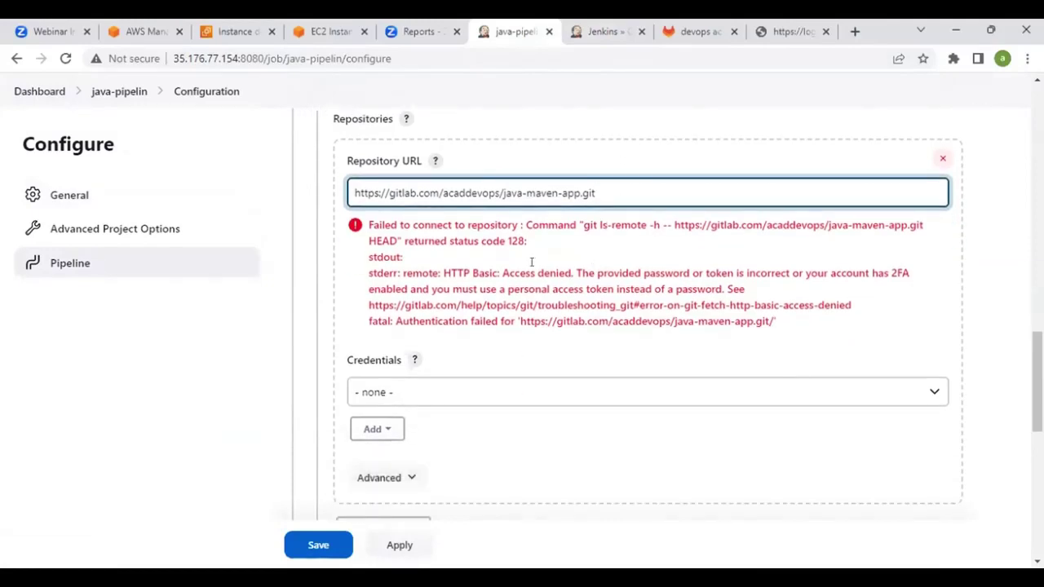
{"action": "left_click_drag", "start_coordinate": [407, 321], "coordinate": [459, 311]}
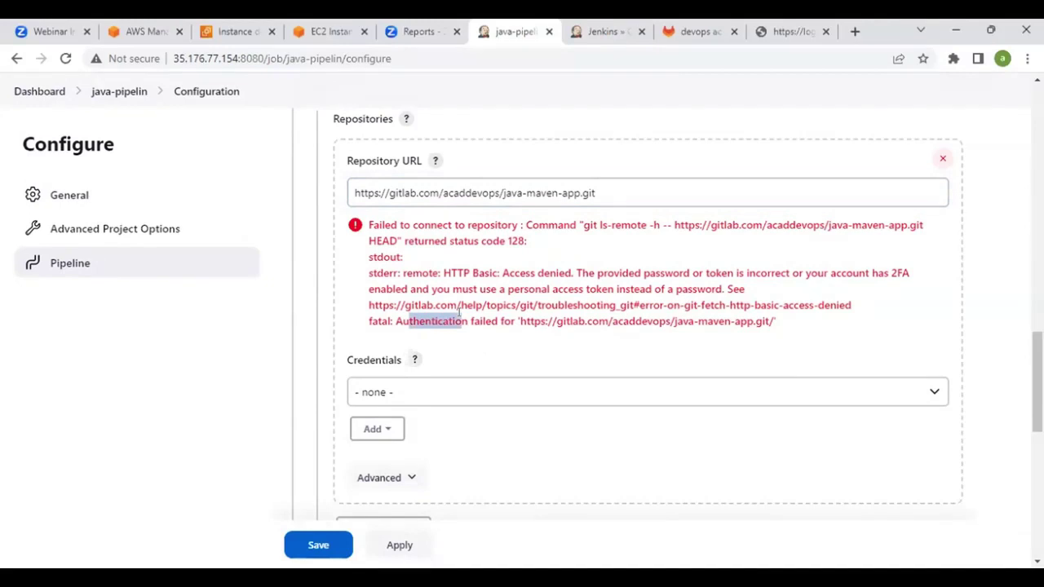
{"action": "scroll", "coordinate": [453, 312], "scroll_direction": "down", "scroll_amount": 2}
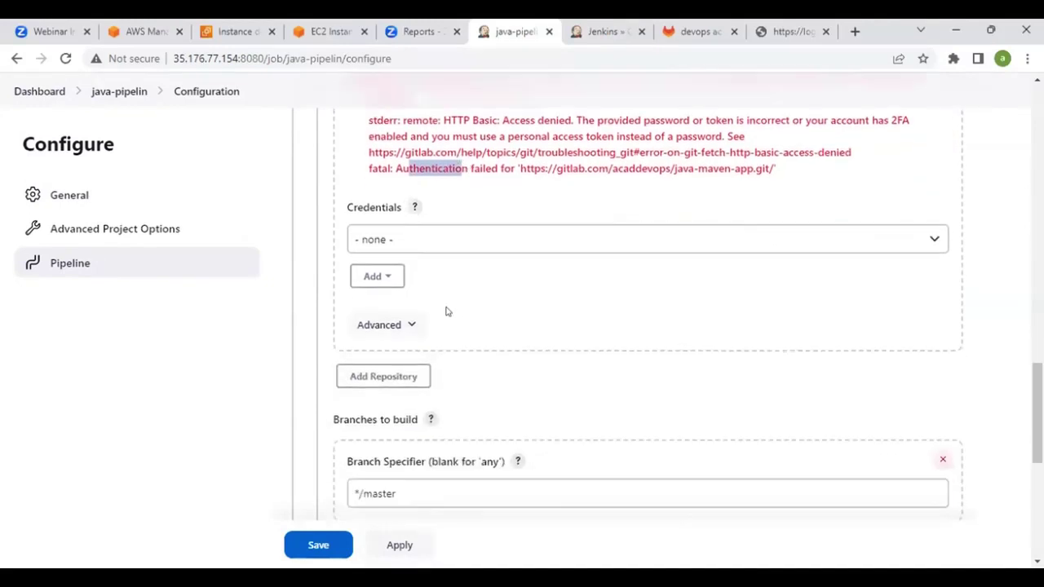
Select the gitlab-credentials entry for the repository, then move into the */master Branch Specifier
{"action": "left_click", "coordinate": [430, 245]}
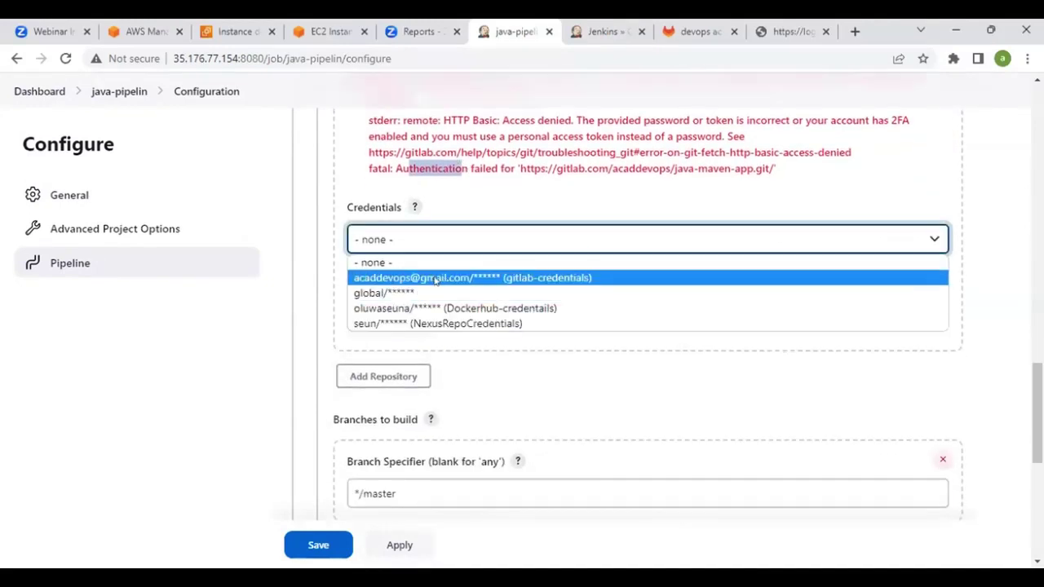
{"action": "left_click", "coordinate": [435, 278]}
{"action": "scroll", "coordinate": [468, 305], "scroll_direction": "up", "scroll_amount": 2}
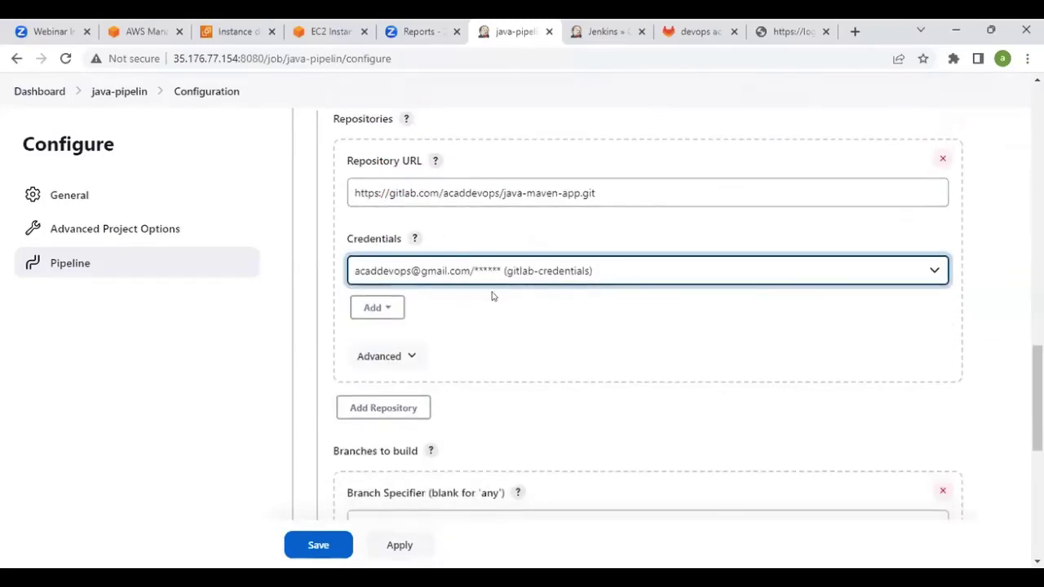
{"action": "scroll", "coordinate": [495, 299], "scroll_direction": "down", "scroll_amount": 1}
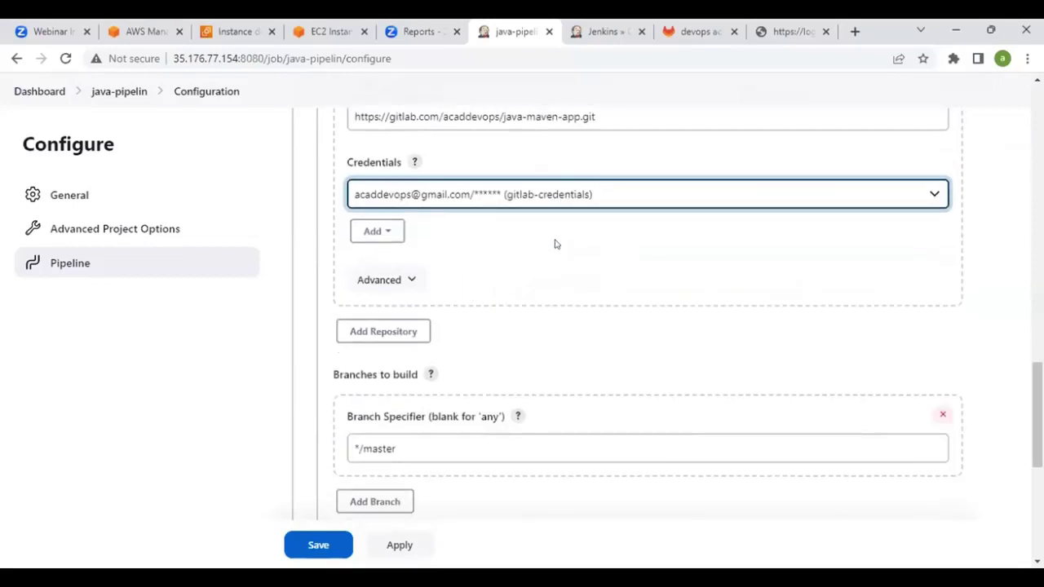
{"action": "scroll", "coordinate": [522, 261], "scroll_direction": "down", "scroll_amount": 2}
{"action": "left_click", "coordinate": [445, 297]}
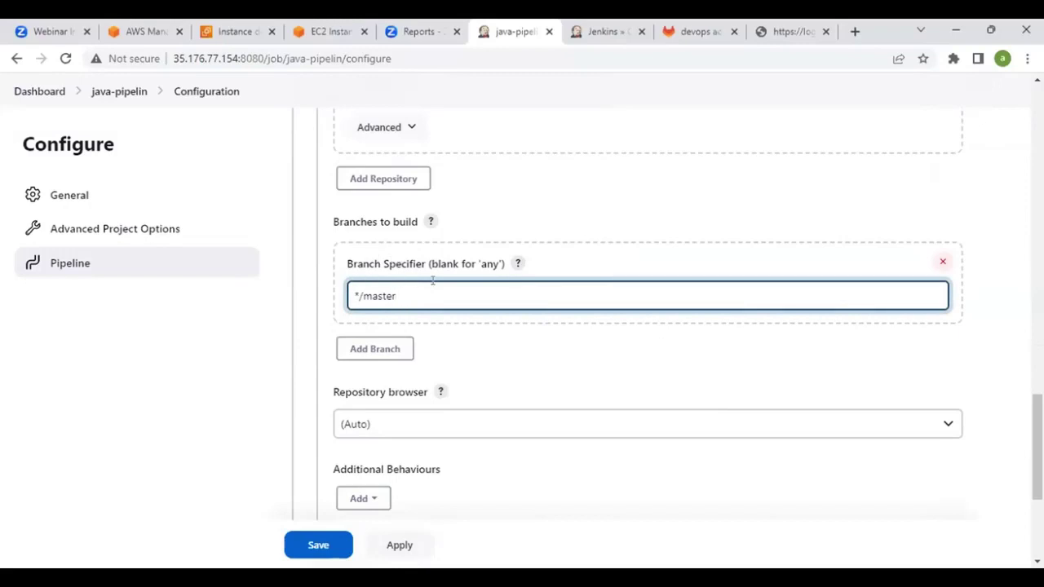
Check GitLab's branch name and change the Branch Specifier from */master to */main
{"action": "left_click", "coordinate": [693, 31]}
{"action": "scroll", "coordinate": [275, 282], "scroll_direction": "up", "scroll_amount": 1}
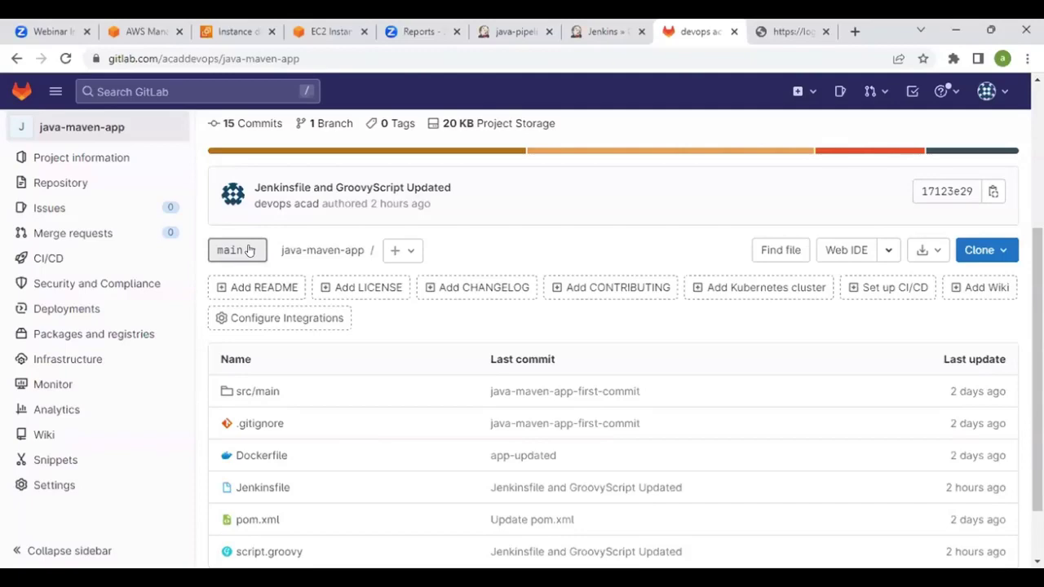
{"action": "left_click", "coordinate": [621, 26]}
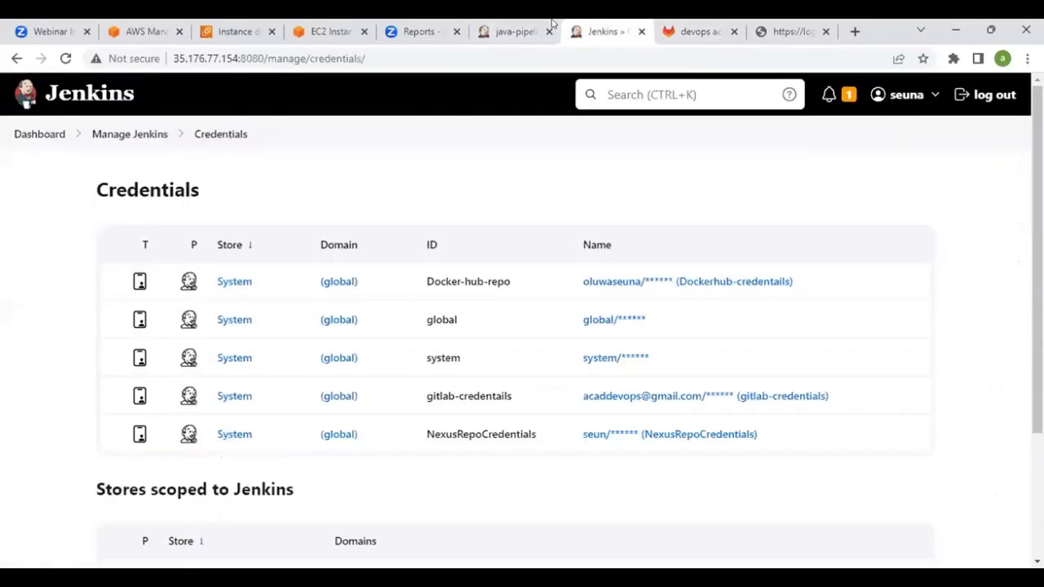
{"action": "left_click", "coordinate": [693, 31]}
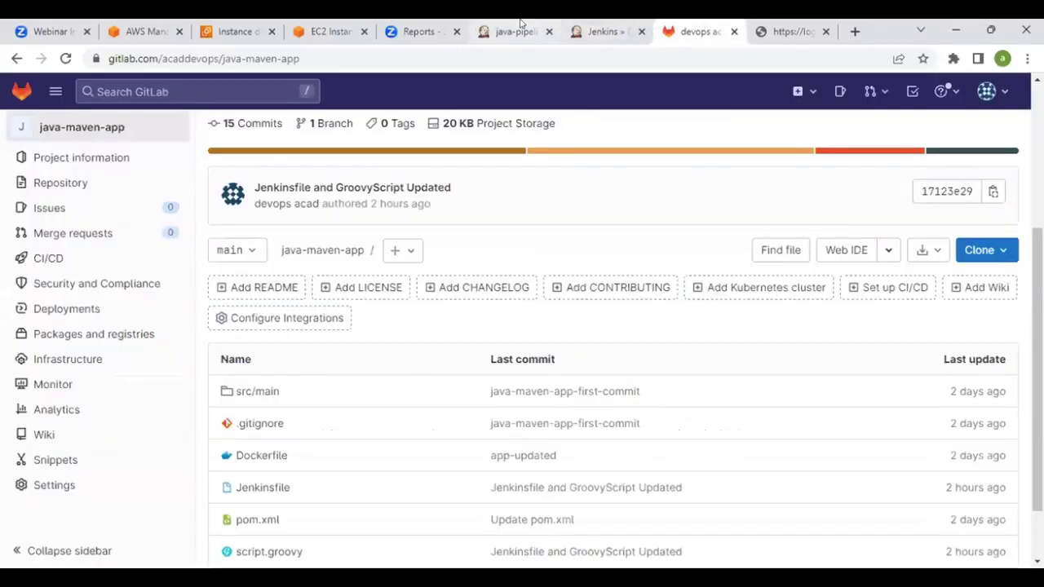
{"action": "left_click", "coordinate": [520, 23]}
{"action": "key", "text": "BackSpace"}
{"action": "key", "text": "BackSpace"}
{"action": "key", "text": "BackSpace"}
{"action": "key", "text": "BackSpace"}
{"action": "key", "text": "BackSpace"}
{"action": "type", "text": "ain"}
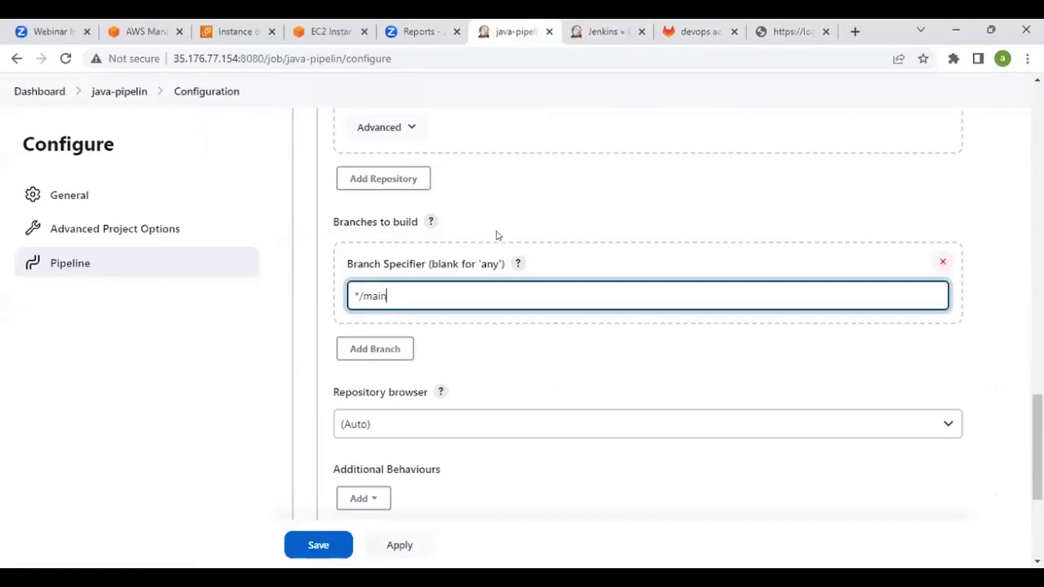
Confirm the Script Path Jenkinsfile matches the file in the GitLab repository
{"action": "scroll", "coordinate": [506, 256], "scroll_direction": "down", "scroll_amount": 2}
{"action": "scroll", "coordinate": [506, 256], "scroll_direction": "down", "scroll_amount": 2}
{"action": "left_click", "coordinate": [399, 329]}
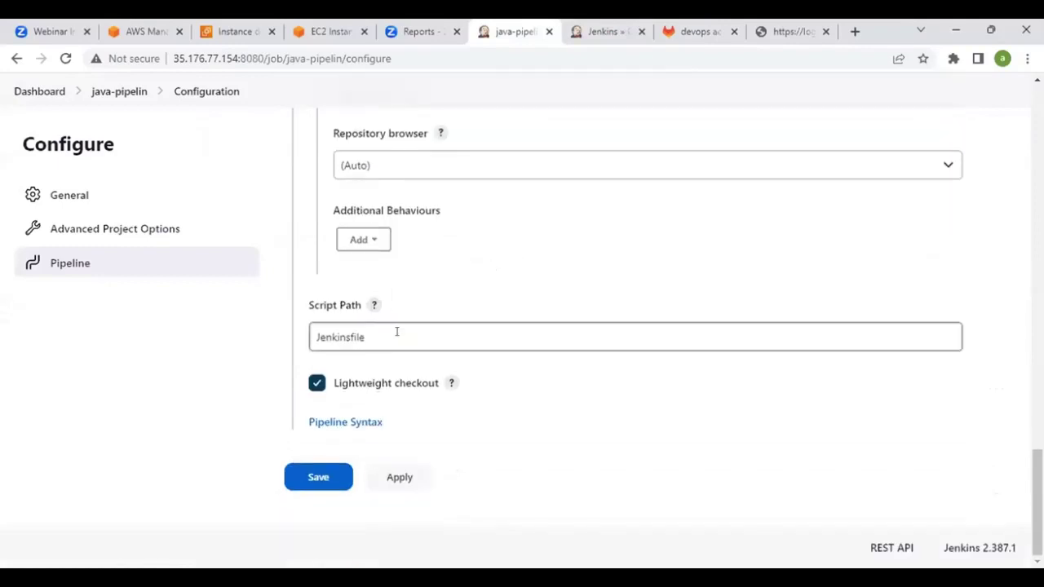
{"action": "double_click", "coordinate": [339, 329]}
{"action": "left_click", "coordinate": [341, 331]}
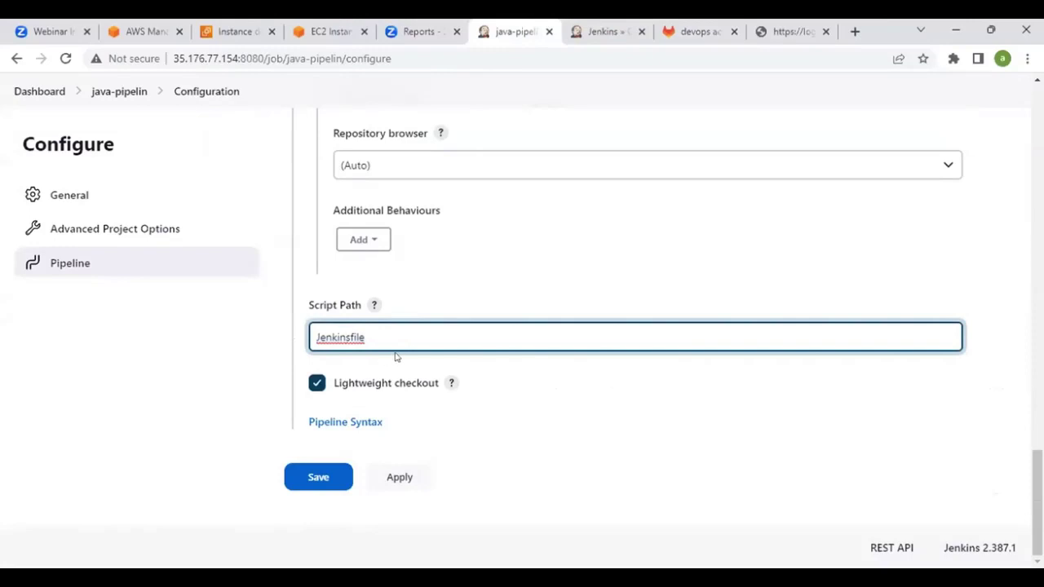
{"action": "left_click", "coordinate": [689, 31]}
{"action": "scroll", "coordinate": [418, 319], "scroll_direction": "down", "scroll_amount": 1}
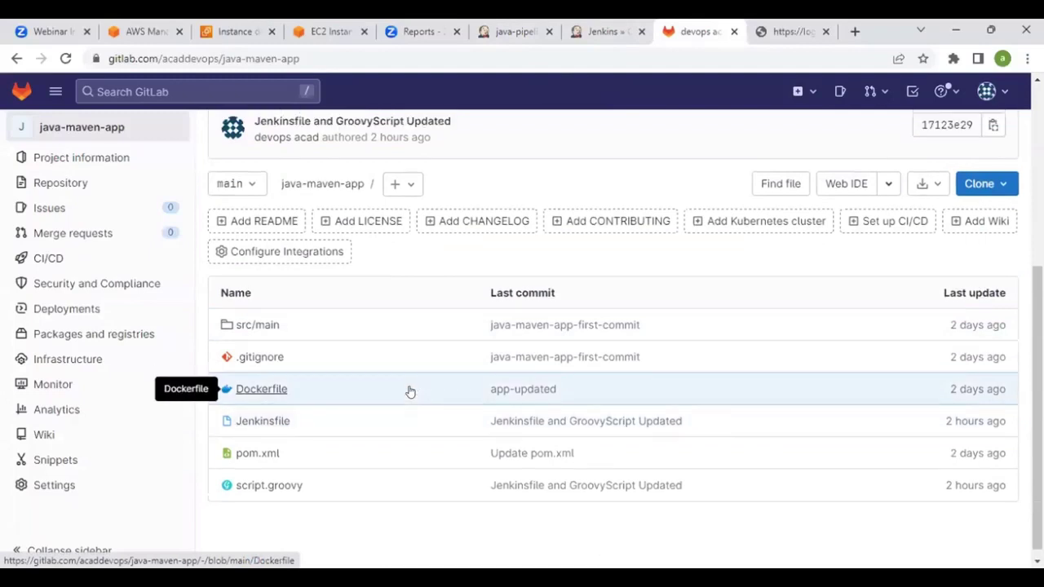
{"action": "left_click", "coordinate": [507, 24]}
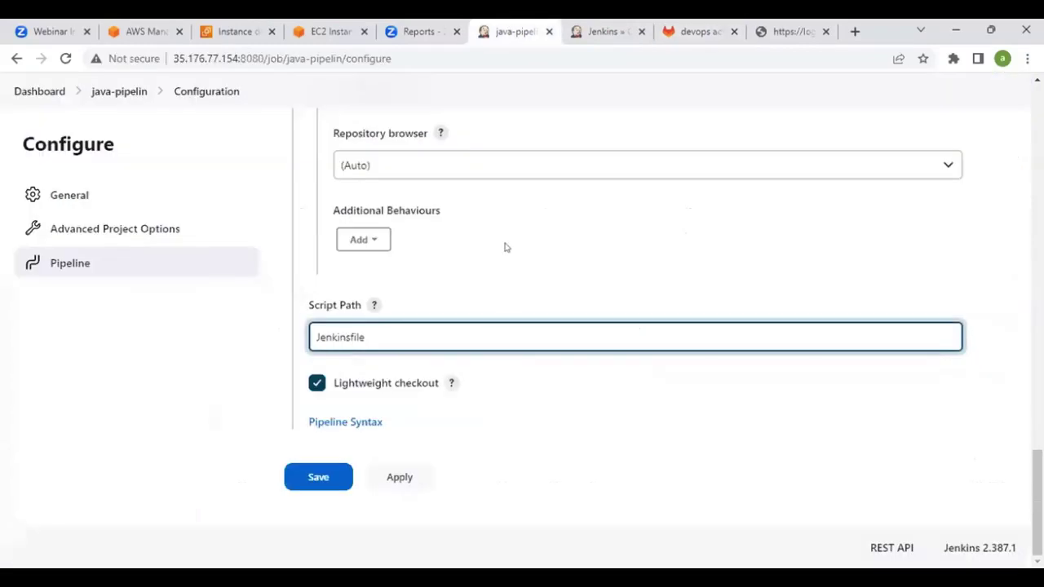
Save the java-pipelin configuration and start build #1 with Build Now
{"action": "left_click", "coordinate": [318, 476]}
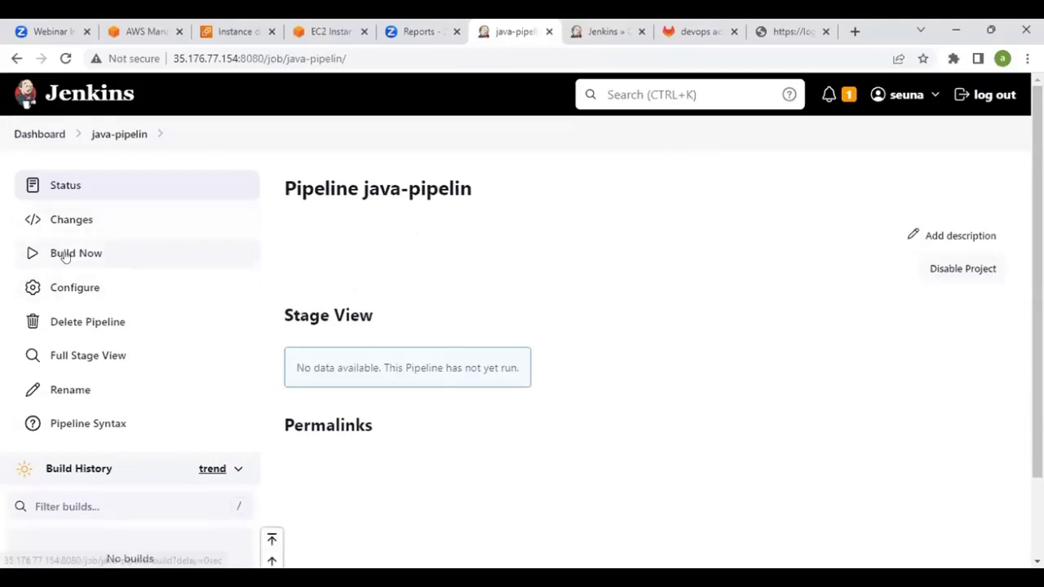
{"action": "left_click", "coordinate": [73, 254]}
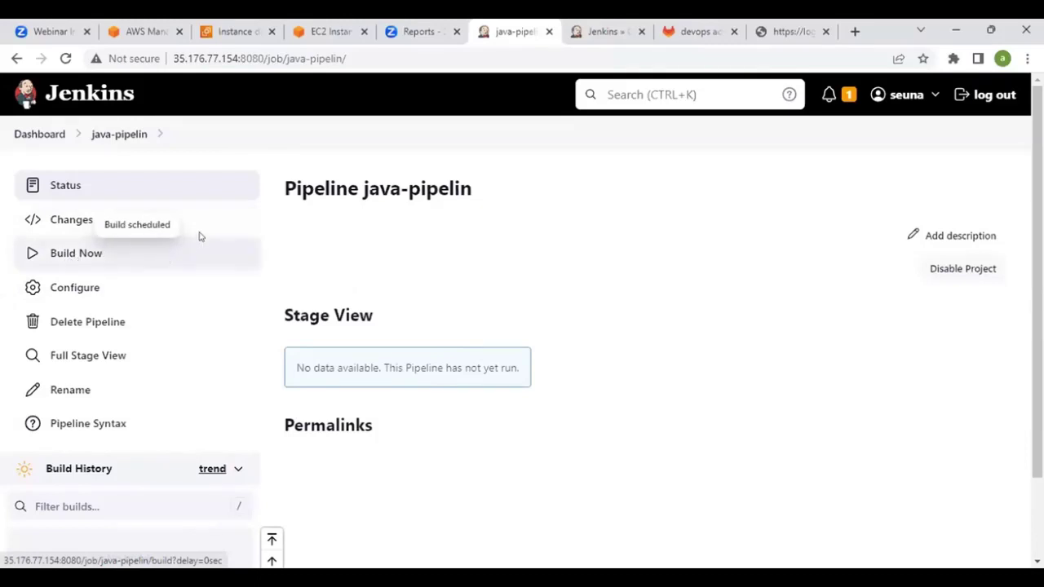
{"action": "scroll", "coordinate": [201, 236], "scroll_direction": "down", "scroll_amount": 1}
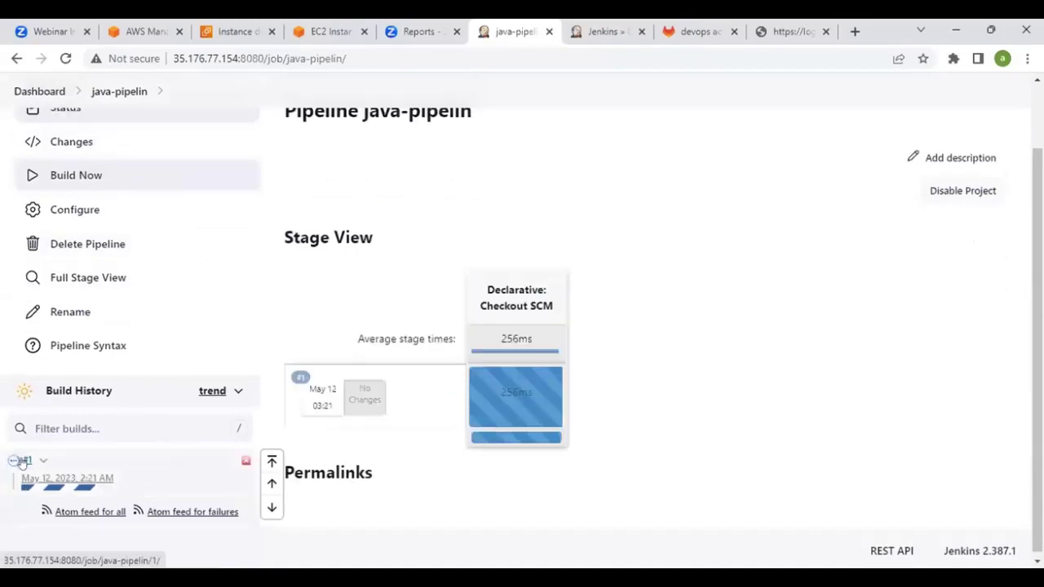
Open build #1's console output and highlight the Login Succeeded line and final SUCCESS result
{"action": "left_click", "coordinate": [24, 461]}
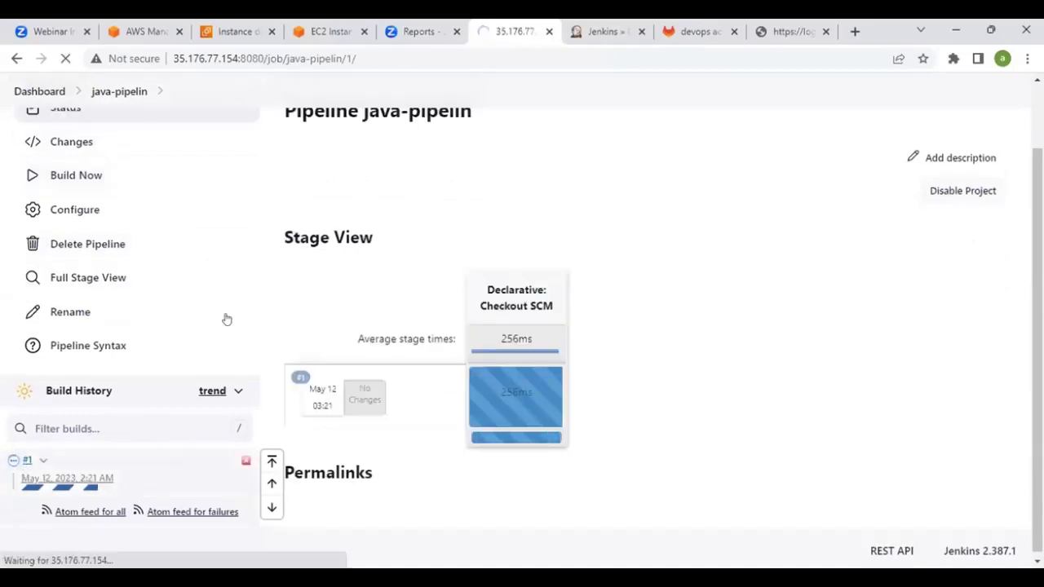
{"action": "left_click", "coordinate": [79, 258]}
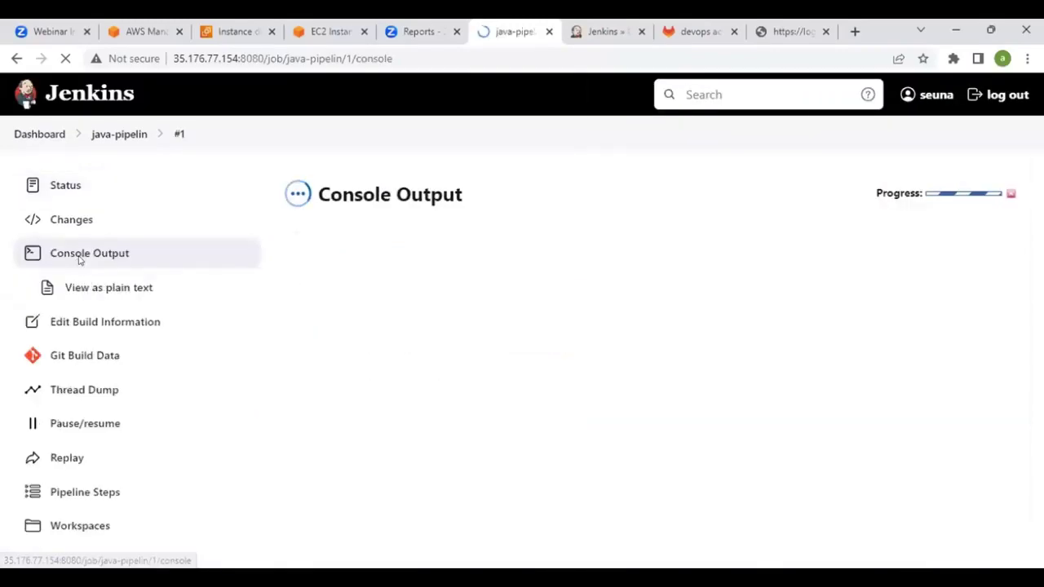
{"action": "scroll", "coordinate": [742, 246], "scroll_direction": "down", "scroll_amount": 9}
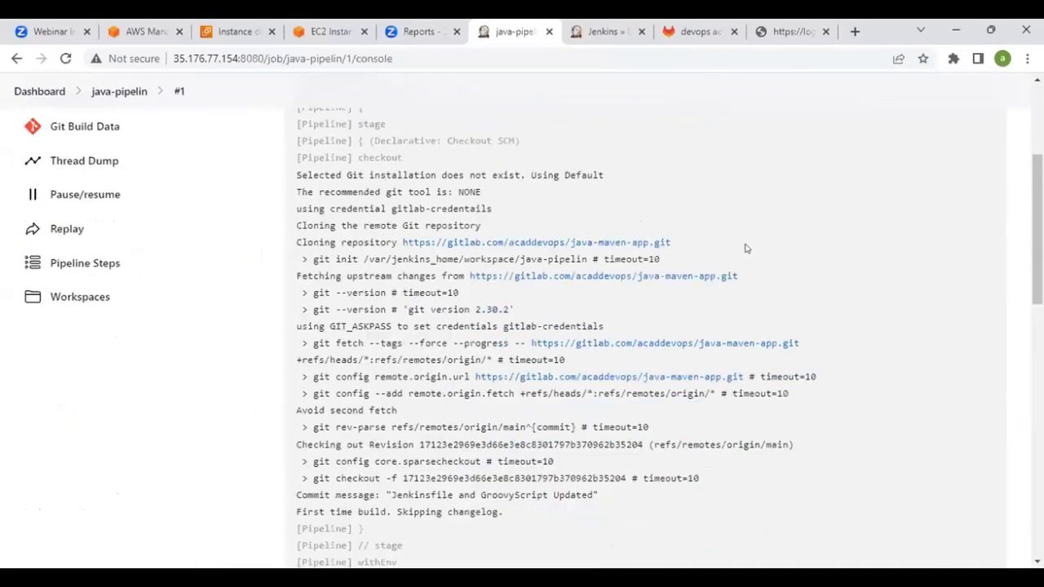
{"action": "scroll", "coordinate": [745, 248], "scroll_direction": "down", "scroll_amount": 7}
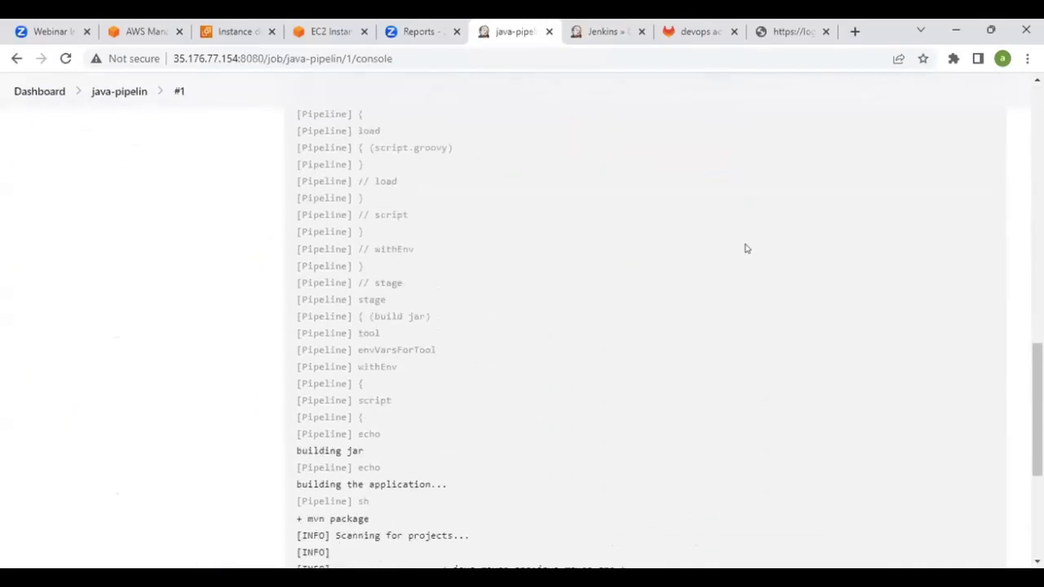
{"action": "scroll", "coordinate": [745, 248], "scroll_direction": "down", "scroll_amount": 2}
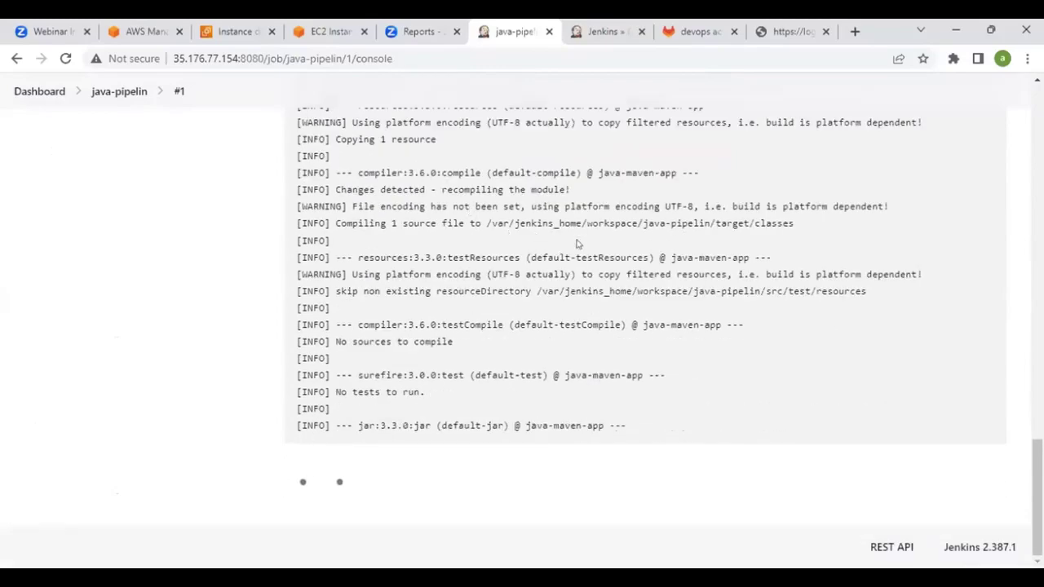
{"action": "scroll", "coordinate": [674, 271], "scroll_direction": "up", "scroll_amount": 4}
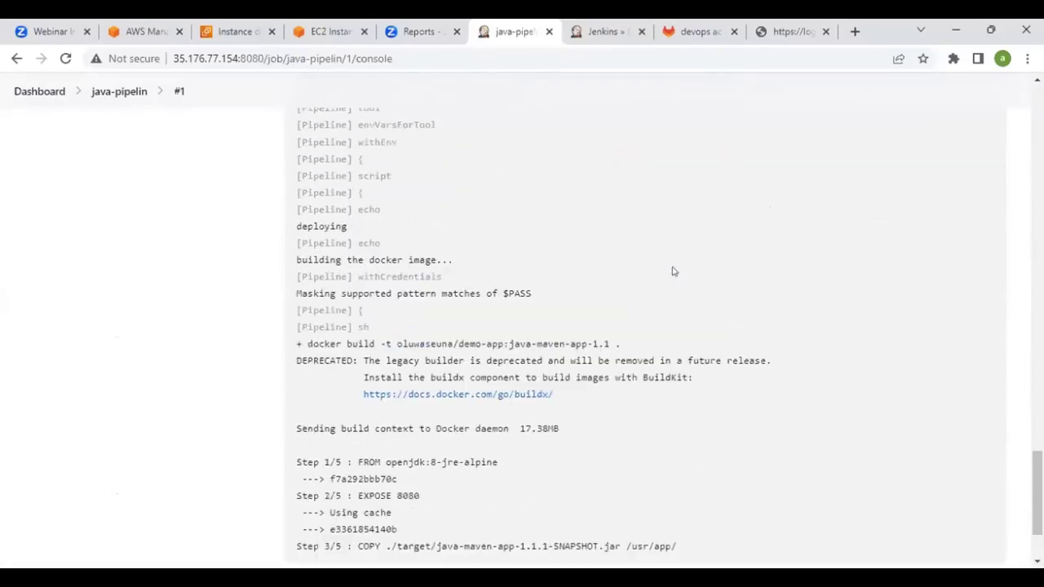
{"action": "scroll", "coordinate": [674, 270], "scroll_direction": "down", "scroll_amount": 10}
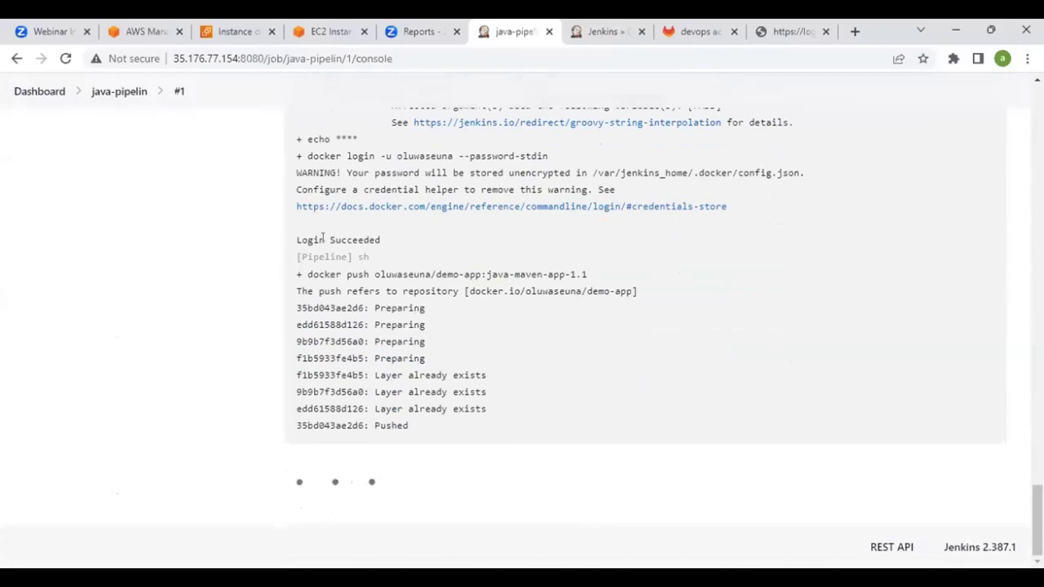
{"action": "left_click_drag", "start_coordinate": [306, 240], "coordinate": [379, 239]}
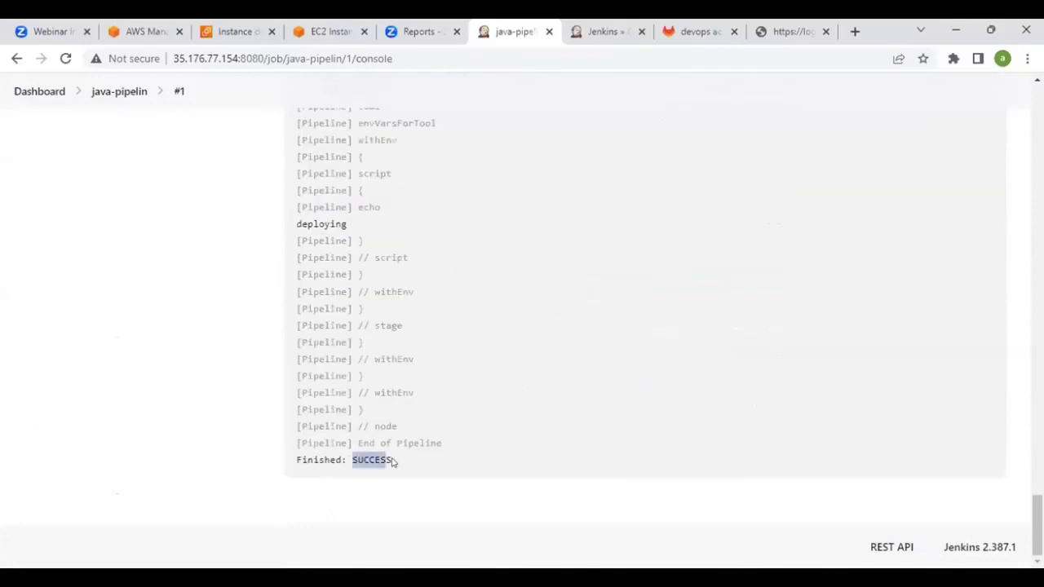
{"action": "double_click", "coordinate": [356, 460]}
{"action": "scroll", "coordinate": [424, 416], "scroll_direction": "up", "scroll_amount": 10}
{"action": "scroll", "coordinate": [418, 416], "scroll_direction": "up", "scroll_amount": 20}
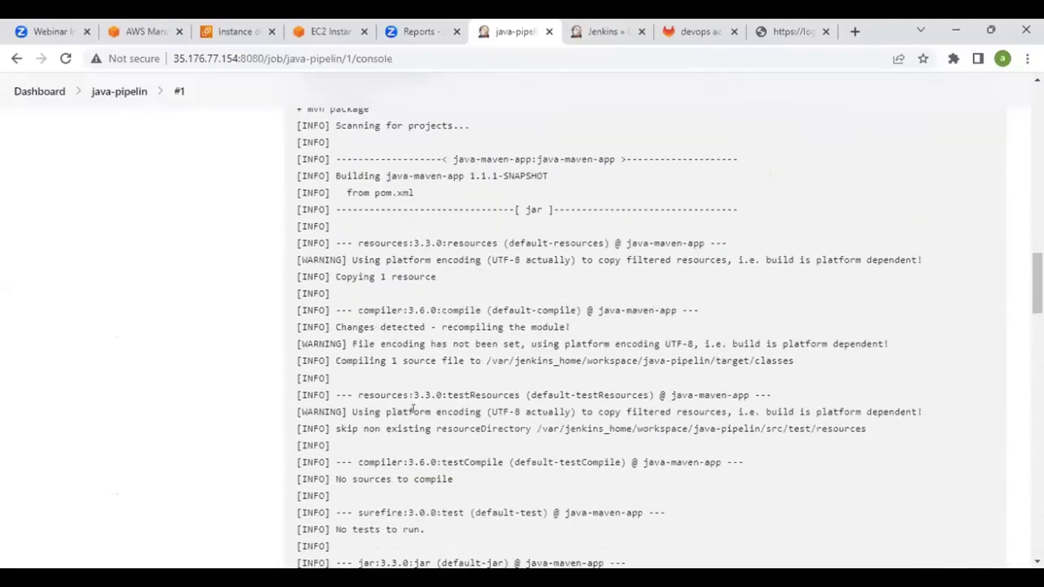
{"action": "scroll", "coordinate": [477, 406], "scroll_direction": "up", "scroll_amount": 5}
{"action": "scroll", "coordinate": [478, 403], "scroll_direction": "down", "scroll_amount": 1}
{"action": "scroll", "coordinate": [477, 403], "scroll_direction": "up", "scroll_amount": 1}
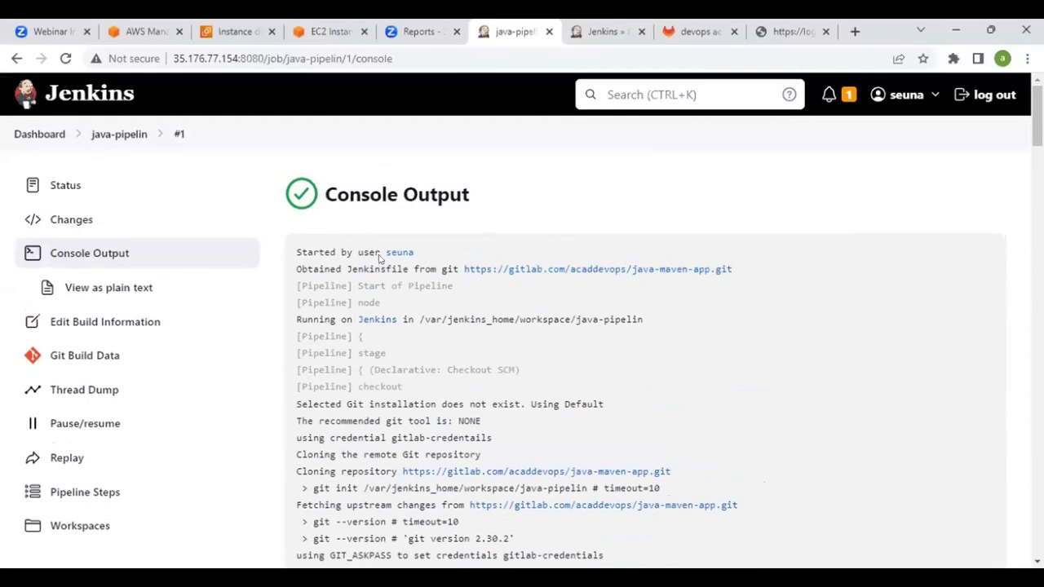
{"action": "scroll", "coordinate": [381, 259], "scroll_direction": "down", "scroll_amount": 2}
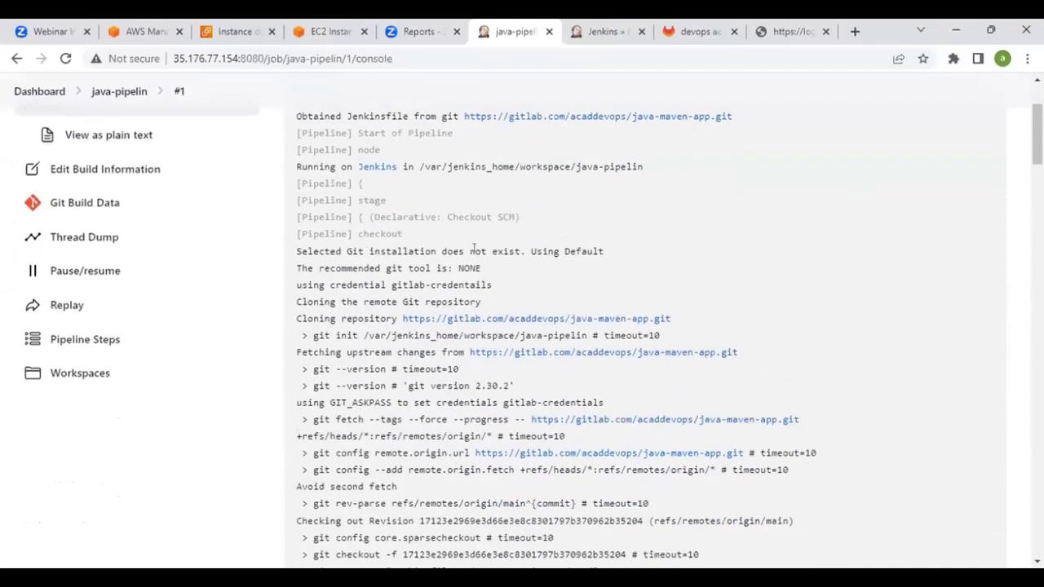
{"action": "scroll", "coordinate": [473, 249], "scroll_direction": "down", "scroll_amount": 1}
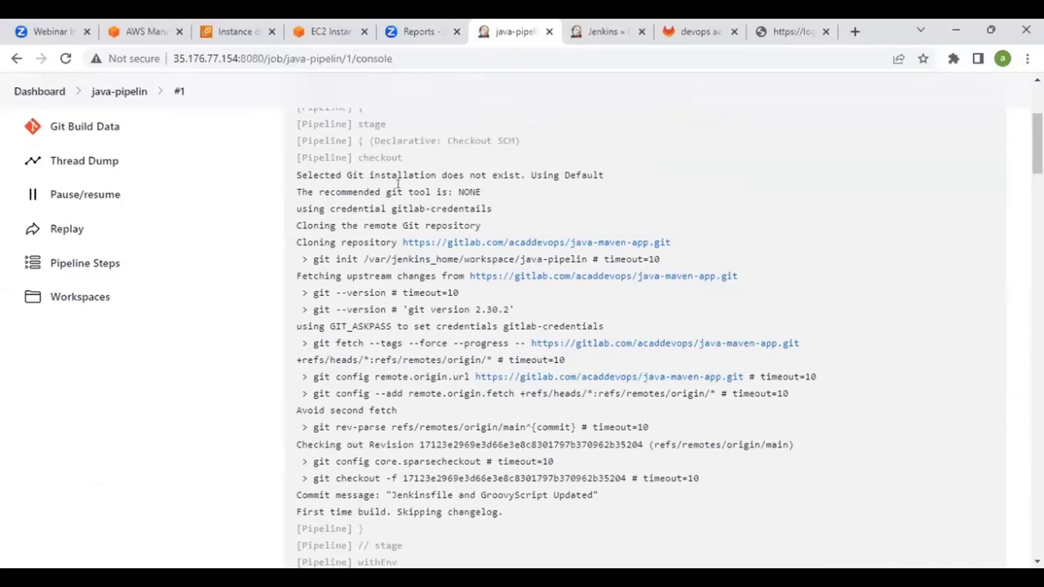
{"action": "scroll", "coordinate": [490, 233], "scroll_direction": "down", "scroll_amount": 2}
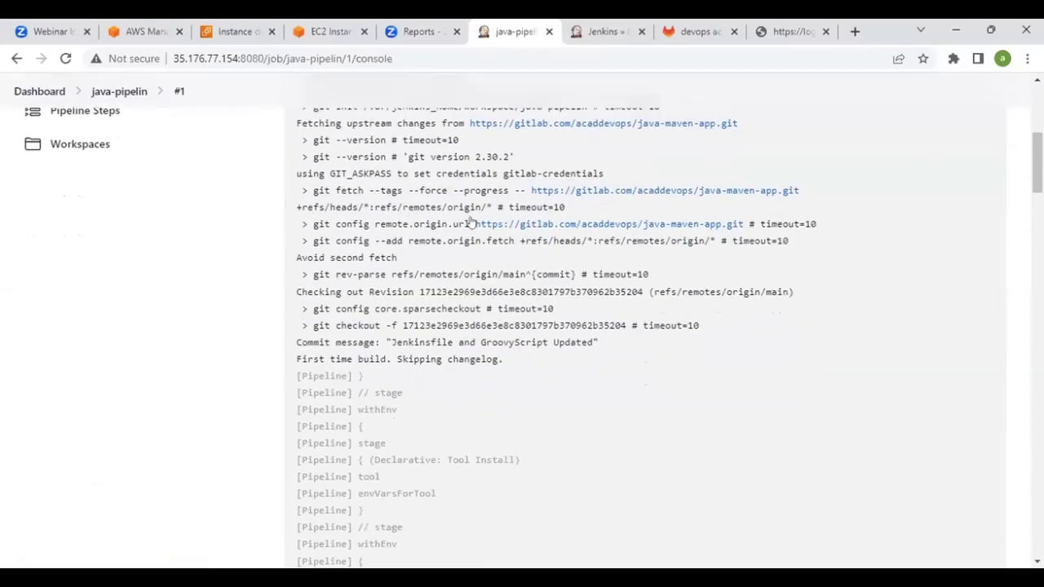
{"action": "scroll", "coordinate": [461, 217], "scroll_direction": "down", "scroll_amount": 1}
{"action": "scroll", "coordinate": [460, 218], "scroll_direction": "down", "scroll_amount": 1}
{"action": "scroll", "coordinate": [424, 208], "scroll_direction": "up", "scroll_amount": 1}
{"action": "scroll", "coordinate": [459, 261], "scroll_direction": "down", "scroll_amount": 2}
{"action": "scroll", "coordinate": [457, 296], "scroll_direction": "down", "scroll_amount": 3}
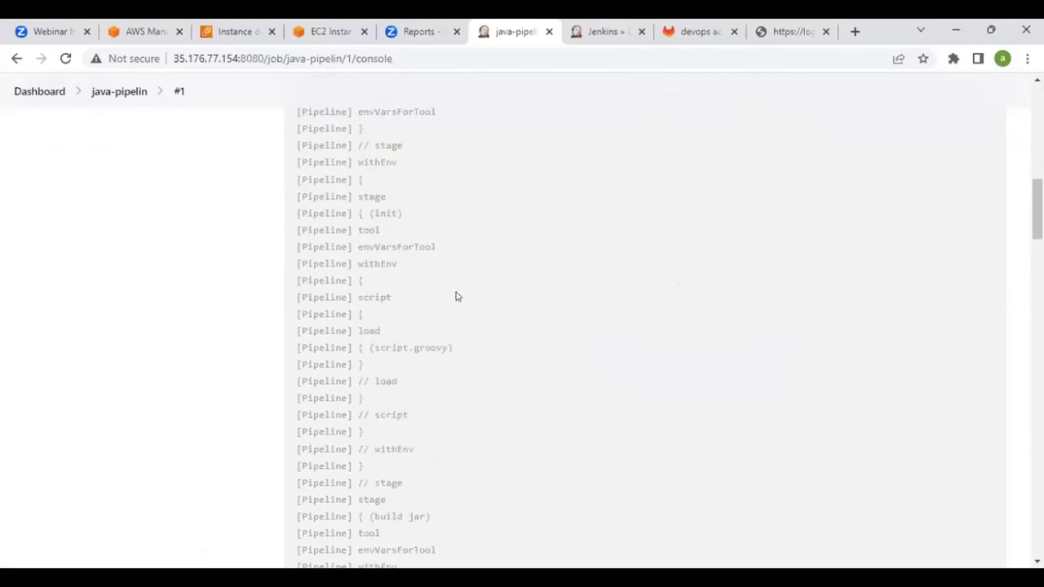
{"action": "scroll", "coordinate": [456, 295], "scroll_direction": "down", "scroll_amount": 6}
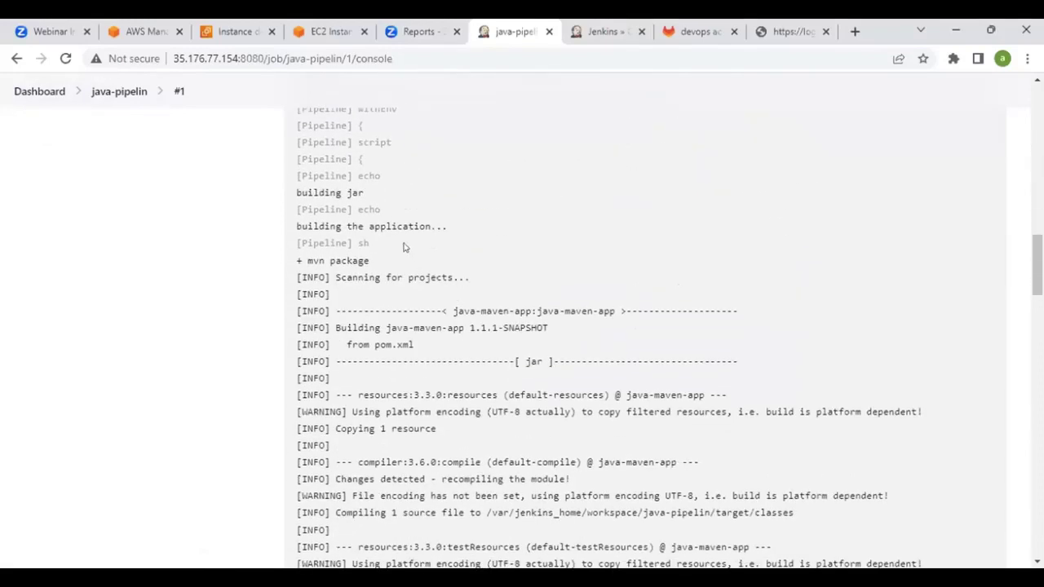
{"action": "scroll", "coordinate": [391, 223], "scroll_direction": "down", "scroll_amount": 1}
{"action": "left_click_drag", "start_coordinate": [314, 177], "coordinate": [394, 186]}
{"action": "left_click", "coordinate": [396, 188]}
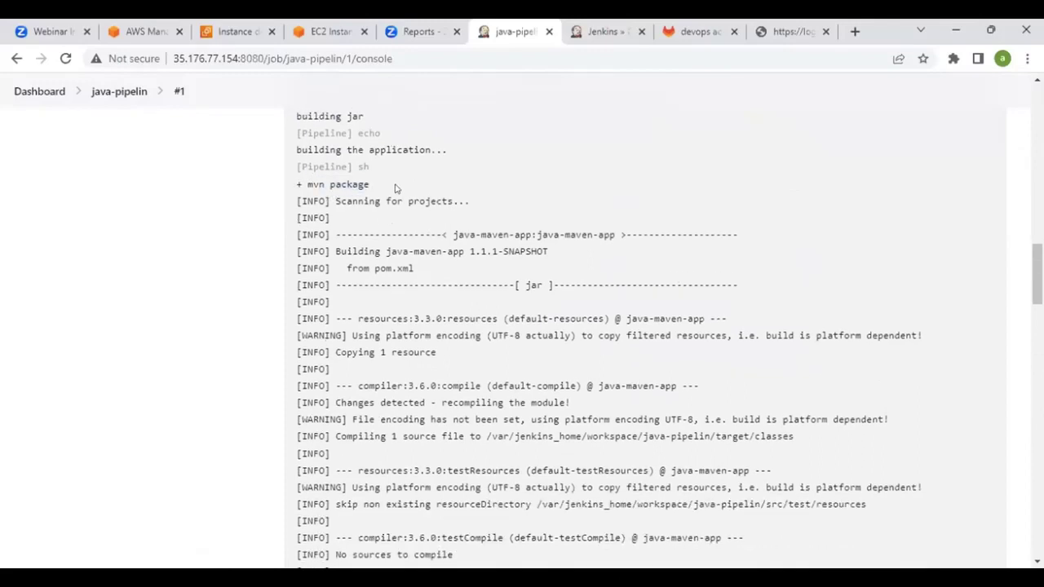
{"action": "scroll", "coordinate": [447, 234], "scroll_direction": "down", "scroll_amount": 2}
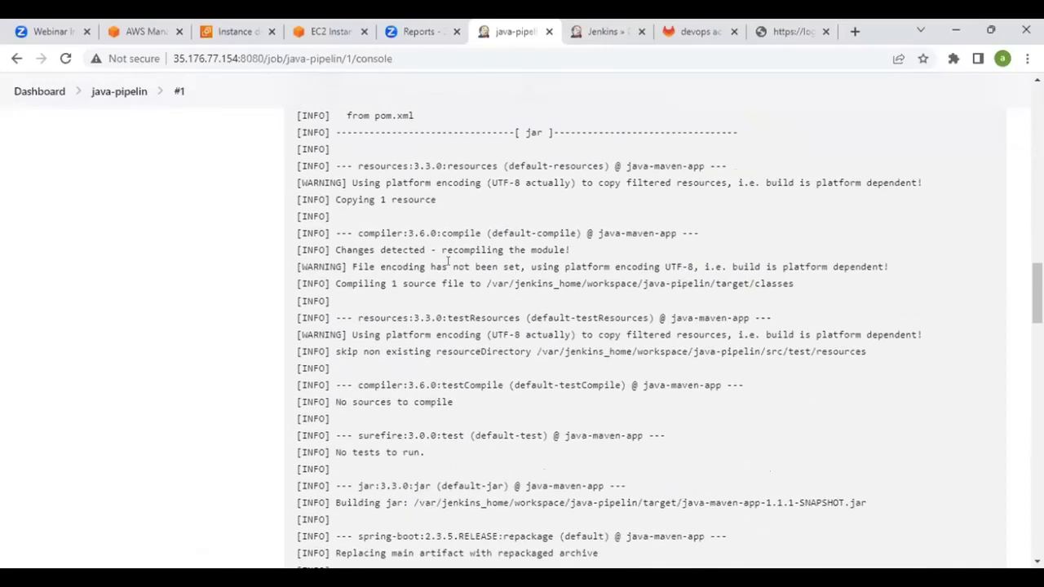
{"action": "scroll", "coordinate": [447, 261], "scroll_direction": "down", "scroll_amount": 5}
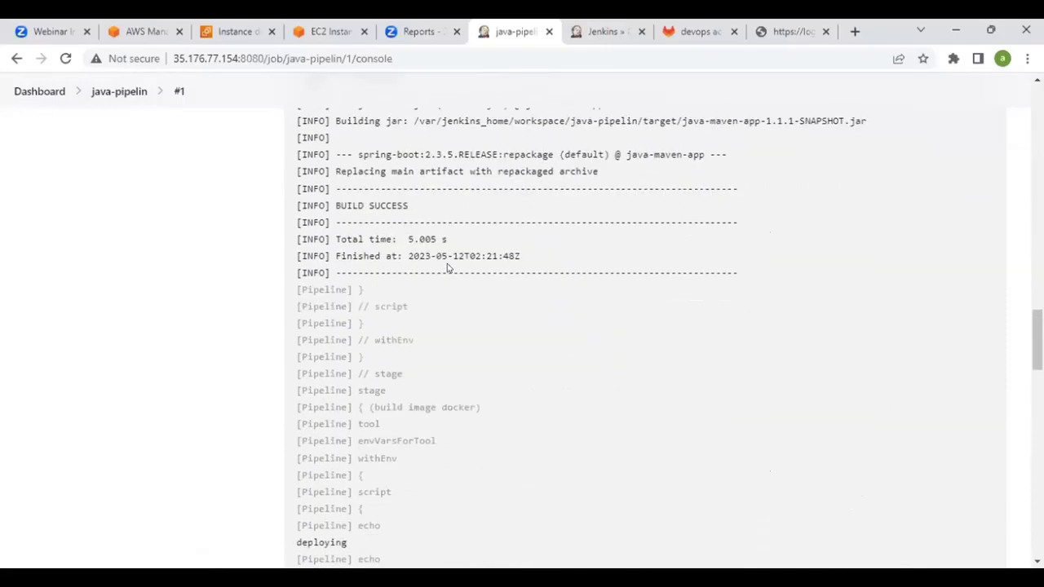
{"action": "left_click_drag", "start_coordinate": [337, 199], "coordinate": [411, 206]}
{"action": "left_click", "coordinate": [414, 206]}
{"action": "scroll", "coordinate": [424, 206], "scroll_direction": "down", "scroll_amount": 5}
{"action": "scroll", "coordinate": [432, 208], "scroll_direction": "up", "scroll_amount": 1}
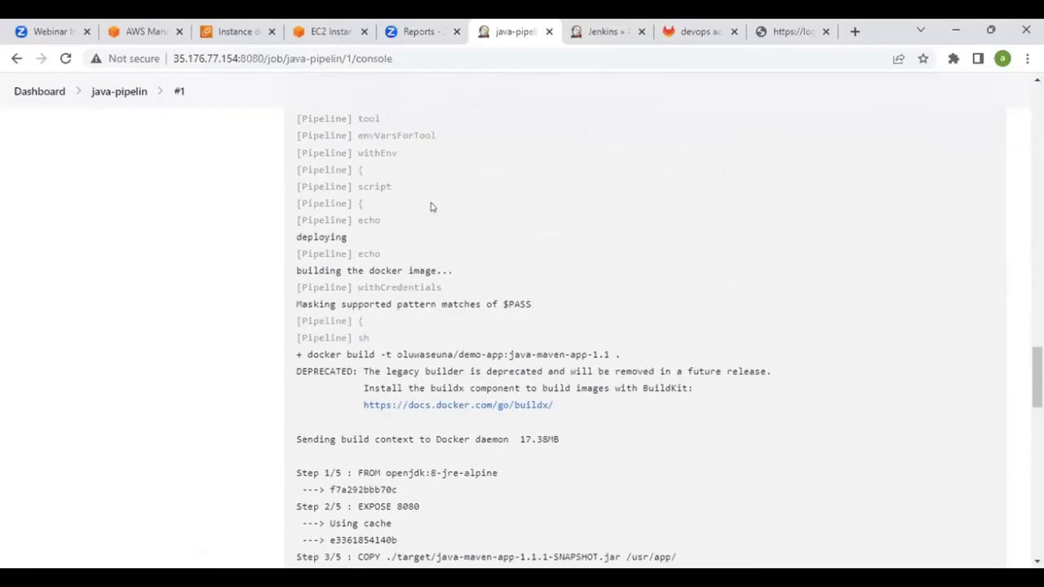
{"action": "left_click_drag", "start_coordinate": [346, 269], "coordinate": [421, 262]}
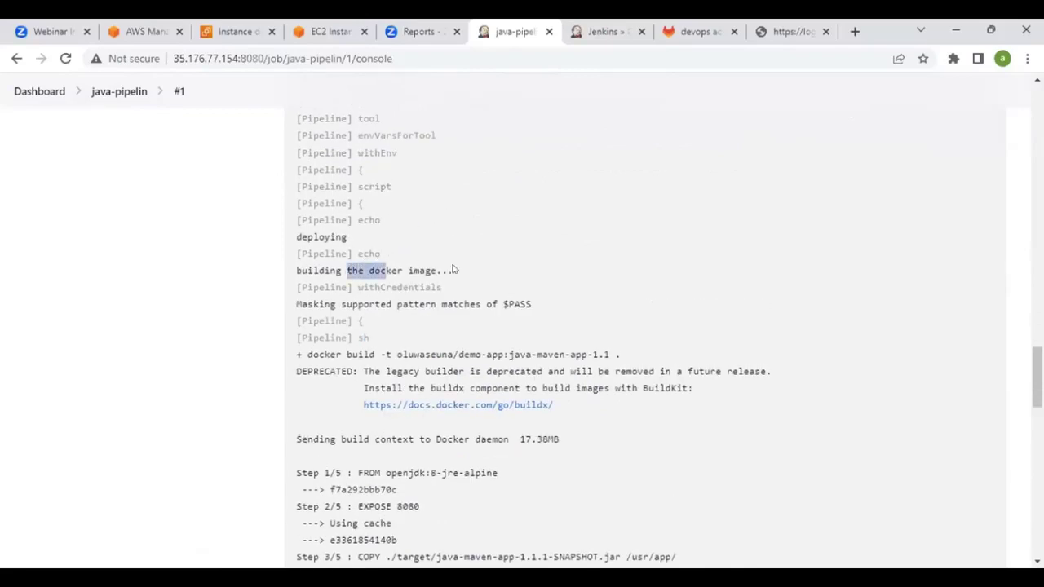
{"action": "left_click", "coordinate": [454, 270]}
{"action": "scroll", "coordinate": [455, 270], "scroll_direction": "down", "scroll_amount": 1}
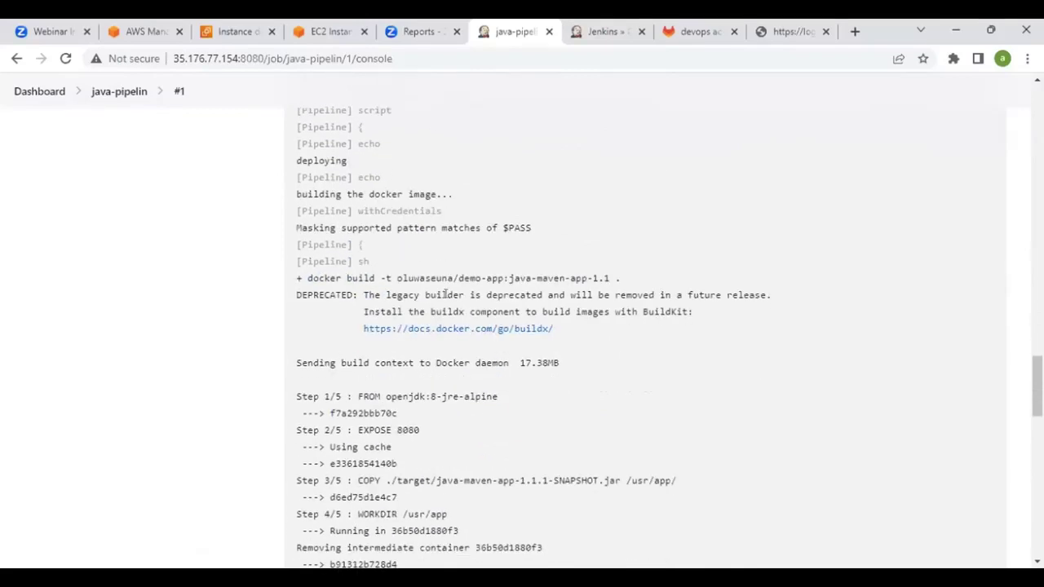
{"action": "scroll", "coordinate": [531, 271], "scroll_direction": "down", "scroll_amount": 1}
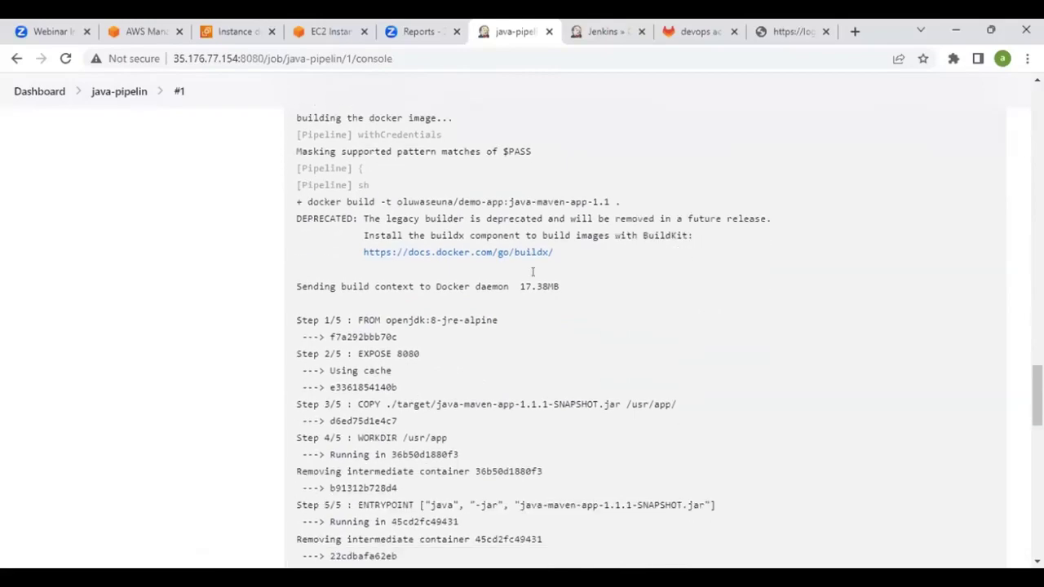
{"action": "scroll", "coordinate": [571, 241], "scroll_direction": "down", "scroll_amount": 2}
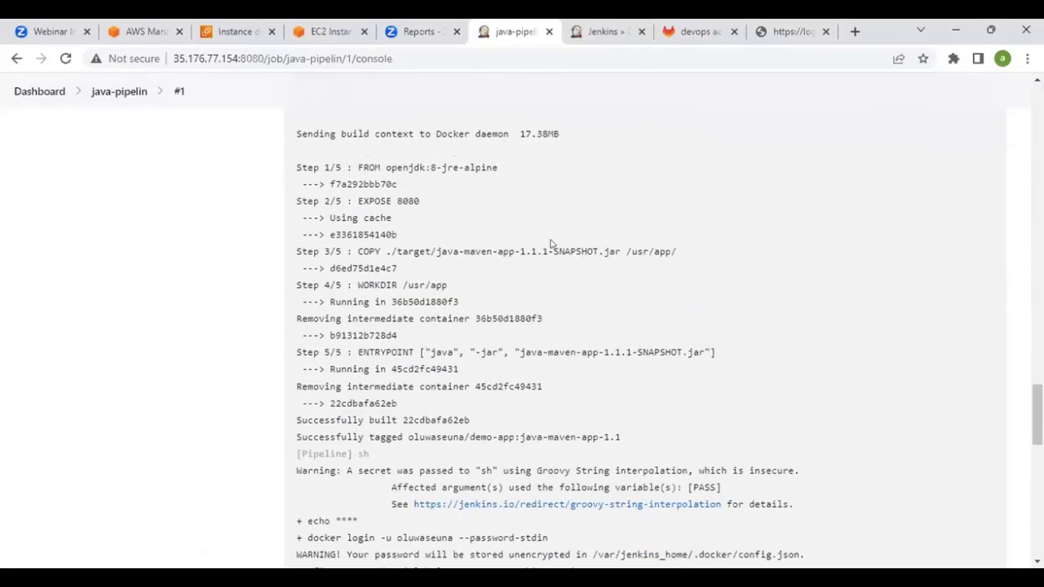
{"action": "scroll", "coordinate": [436, 231], "scroll_direction": "down", "scroll_amount": 2}
{"action": "scroll", "coordinate": [402, 220], "scroll_direction": "up", "scroll_amount": 1}
{"action": "scroll", "coordinate": [395, 221], "scroll_direction": "up", "scroll_amount": 1}
{"action": "scroll", "coordinate": [371, 248], "scroll_direction": "down", "scroll_amount": 5}
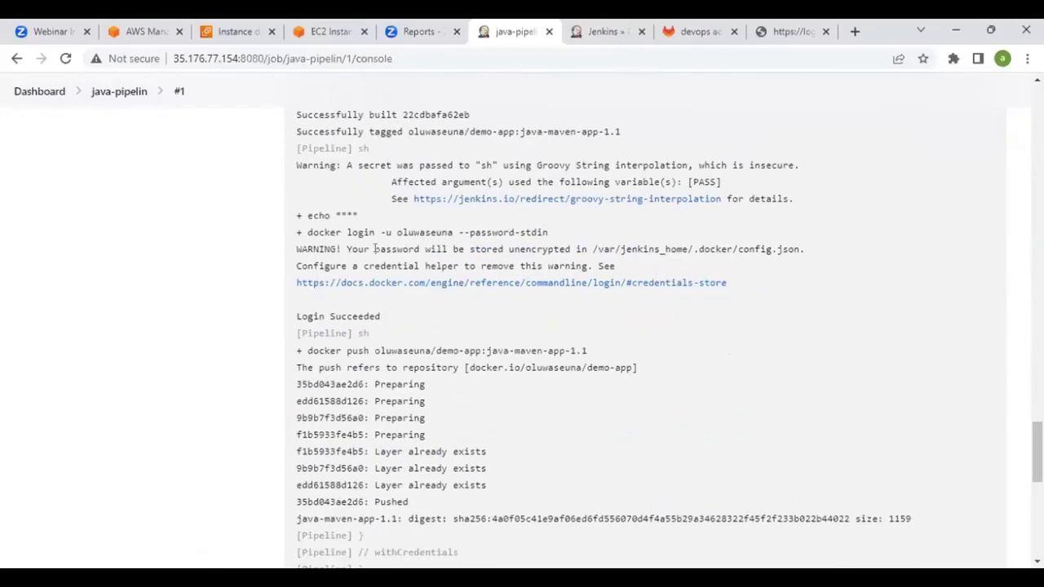
{"action": "scroll", "coordinate": [377, 248], "scroll_direction": "down", "scroll_amount": 1}
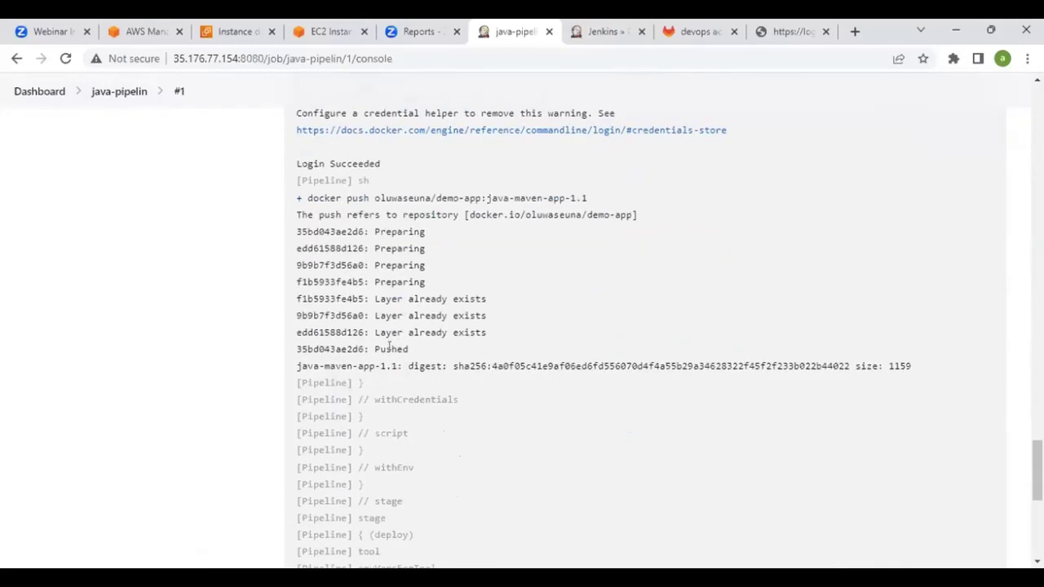
{"action": "scroll", "coordinate": [493, 361], "scroll_direction": "down", "scroll_amount": 2}
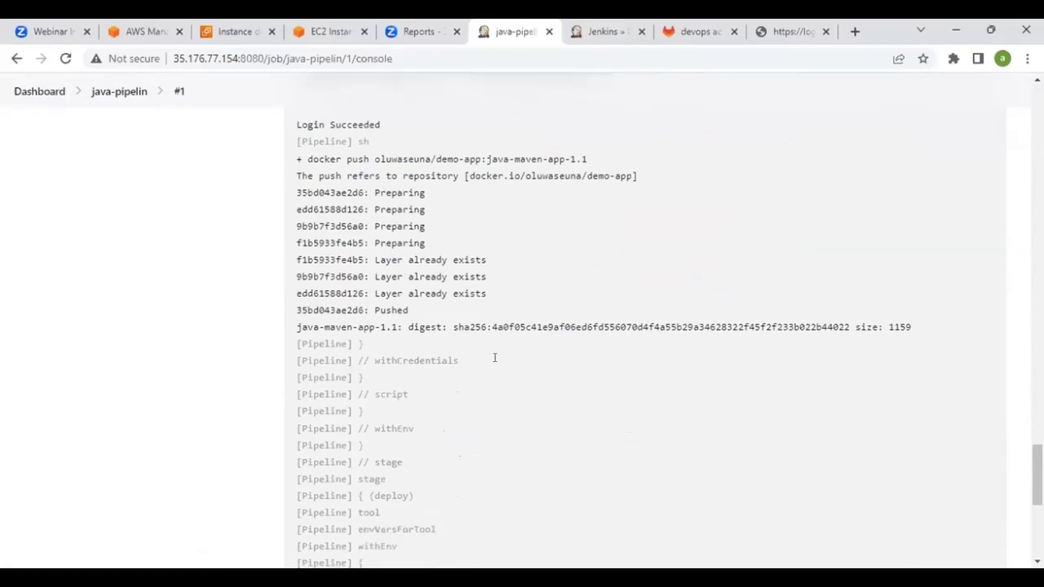
{"action": "scroll", "coordinate": [495, 364], "scroll_direction": "up", "scroll_amount": 3}
{"action": "left_click_drag", "start_coordinate": [378, 274], "coordinate": [493, 263]}
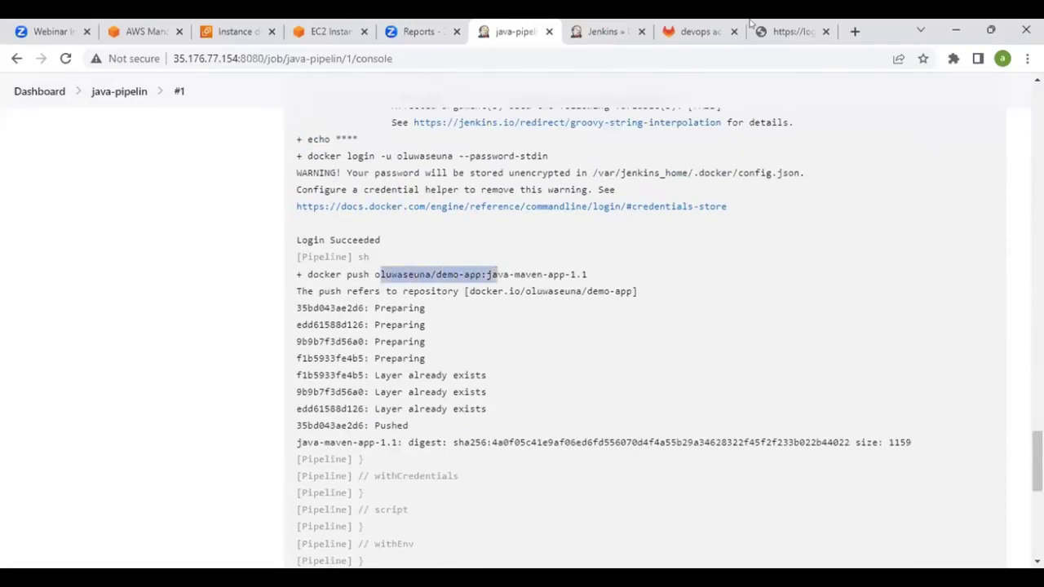
{"action": "left_click", "coordinate": [780, 28]}
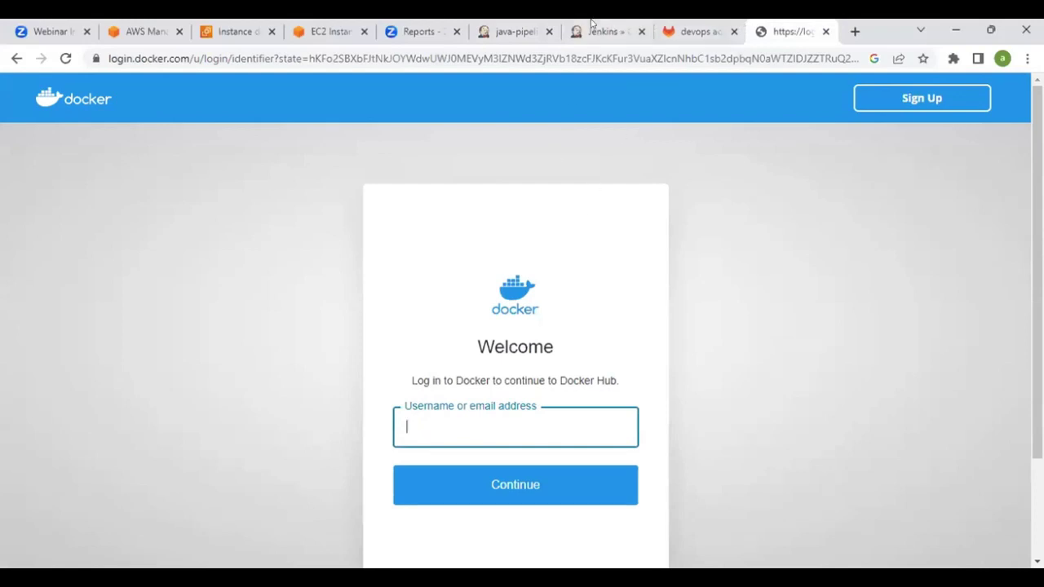
{"action": "left_click", "coordinate": [518, 24]}
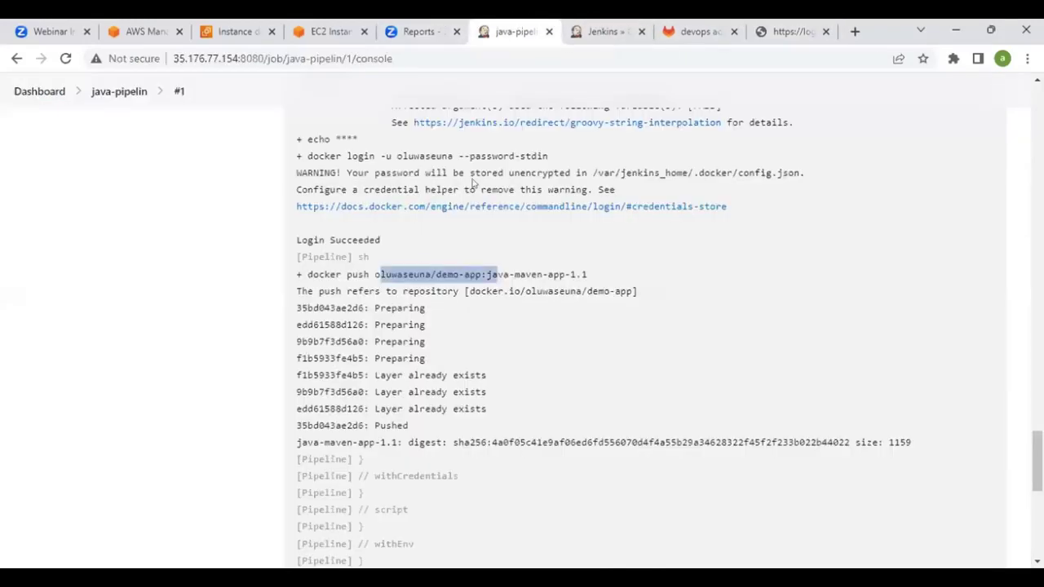
{"action": "mouse_move", "coordinate": [525, 274]}
{"action": "left_mouse_down"}
{"action": "mouse_move", "coordinate": [538, 274]}
{"action": "mouse_move", "coordinate": [492, 290]}
{"action": "mouse_move", "coordinate": [514, 290]}
{"action": "left_mouse_up"}
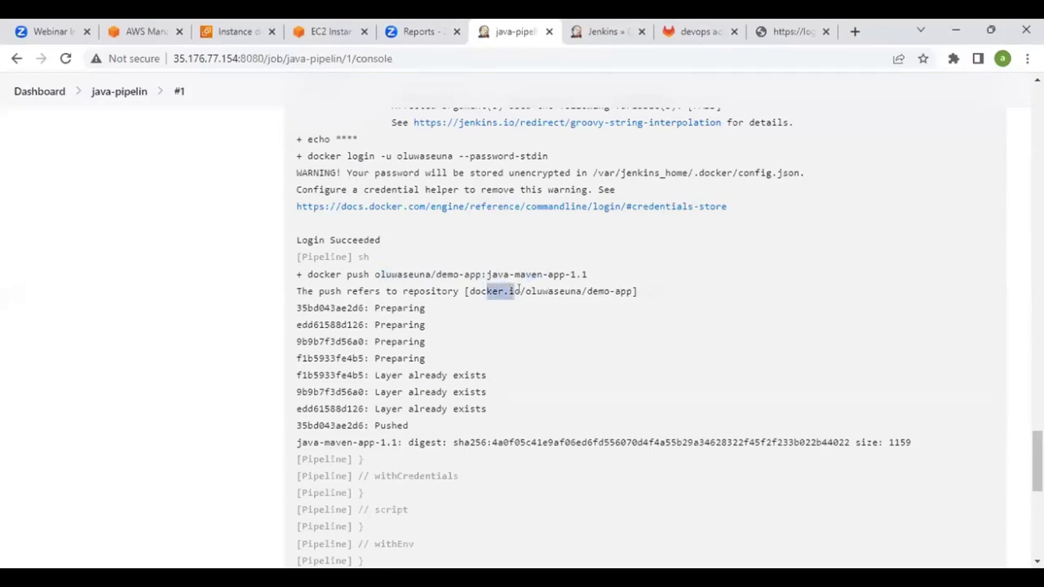
{"action": "scroll", "coordinate": [518, 299], "scroll_direction": "down", "scroll_amount": 3}
{"action": "scroll", "coordinate": [484, 340], "scroll_direction": "down", "scroll_amount": 4}
{"action": "scroll", "coordinate": [478, 357], "scroll_direction": "up", "scroll_amount": 10}
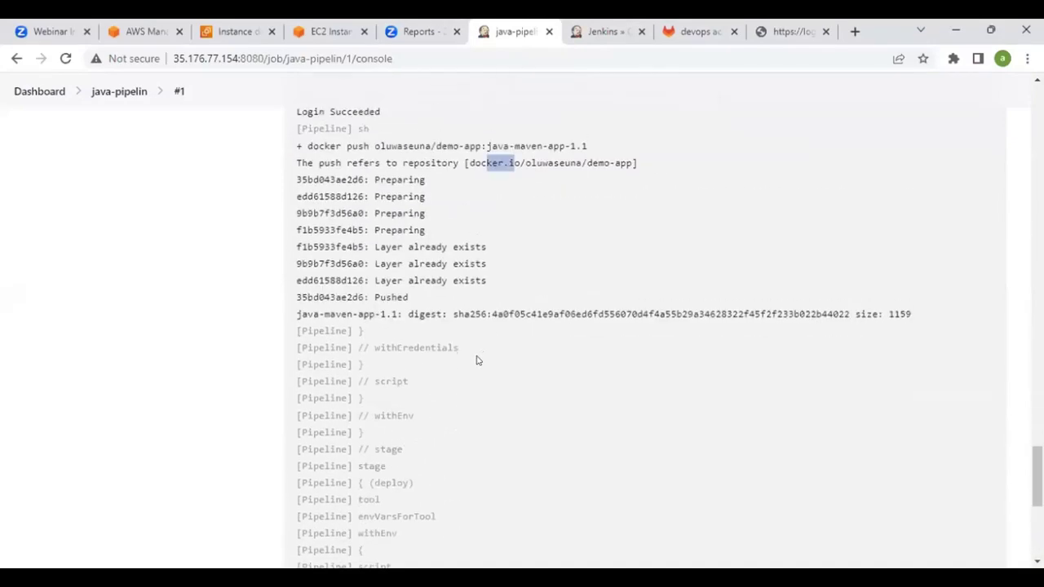
{"action": "scroll", "coordinate": [471, 349], "scroll_direction": "up", "scroll_amount": 15}
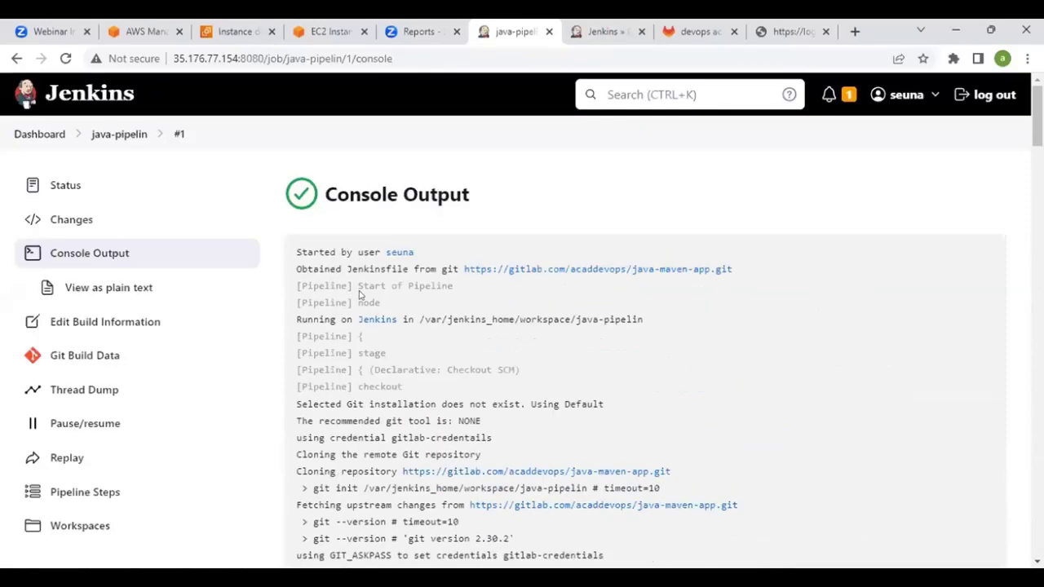
Open the java-pipelin job page and review build #1's stages, including build jar, in Stage View
{"action": "left_click", "coordinate": [135, 138]}
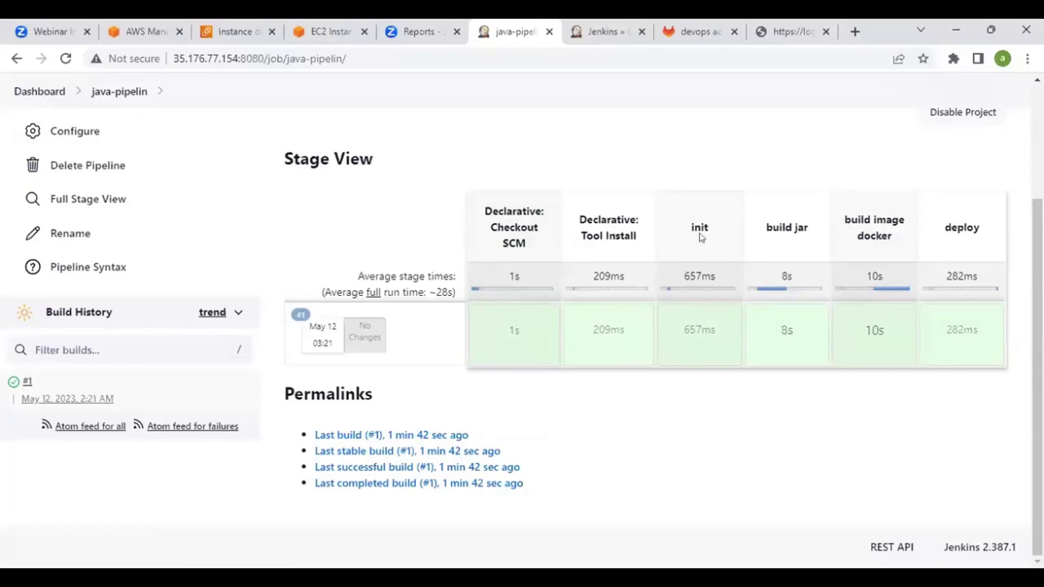
{"action": "left_click_drag", "start_coordinate": [766, 229], "coordinate": [881, 235]}
{"action": "left_click", "coordinate": [889, 235]}
{"action": "mouse_move", "coordinate": [704, 308]}
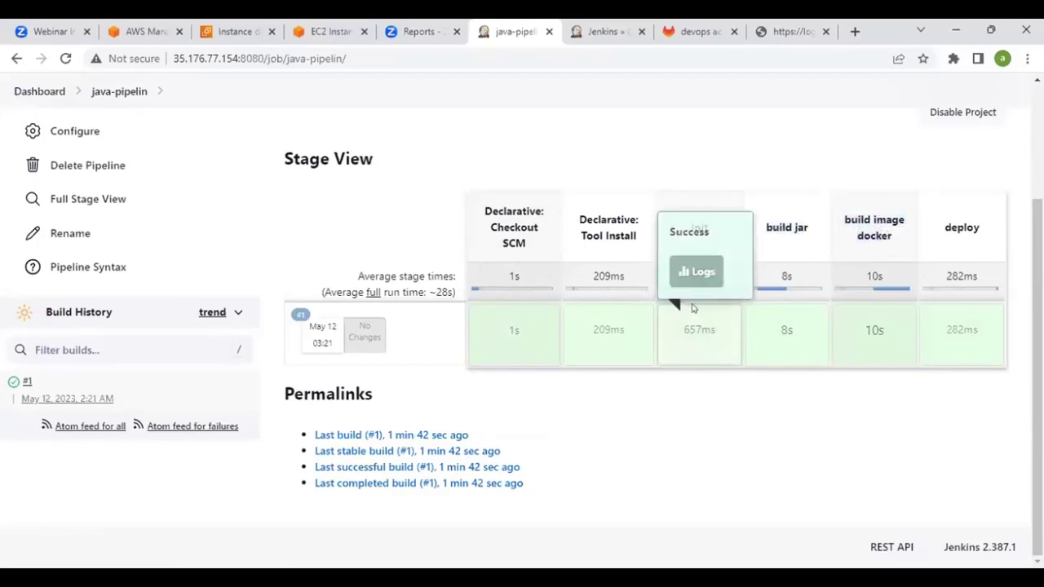
{"action": "scroll", "coordinate": [713, 302], "scroll_direction": "up", "scroll_amount": 2}
Log in to Docker Hub with the account username and password
{"action": "left_click", "coordinate": [787, 31]}
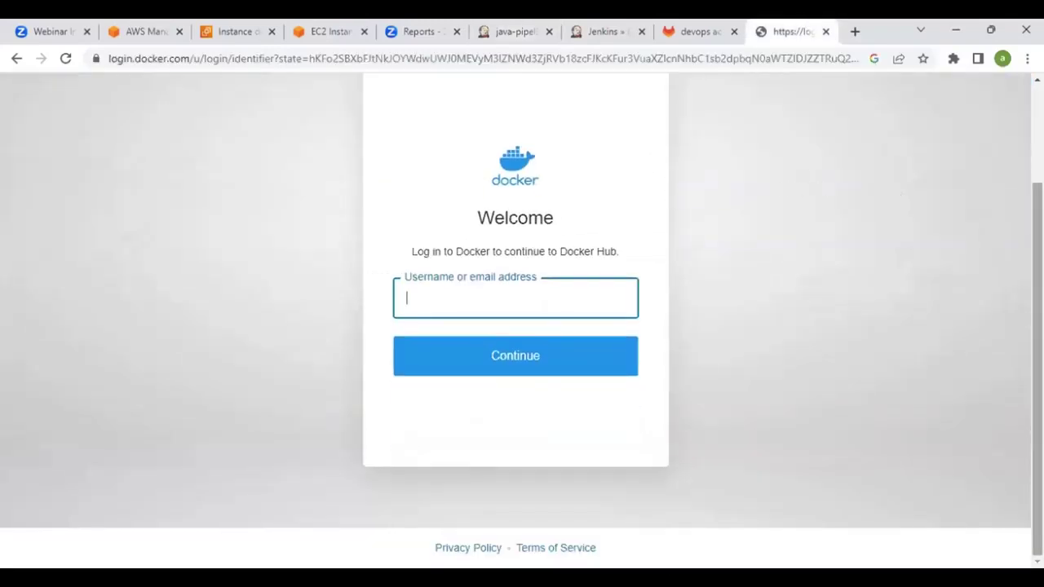
{"action": "type", "text": "oluwaseun"}
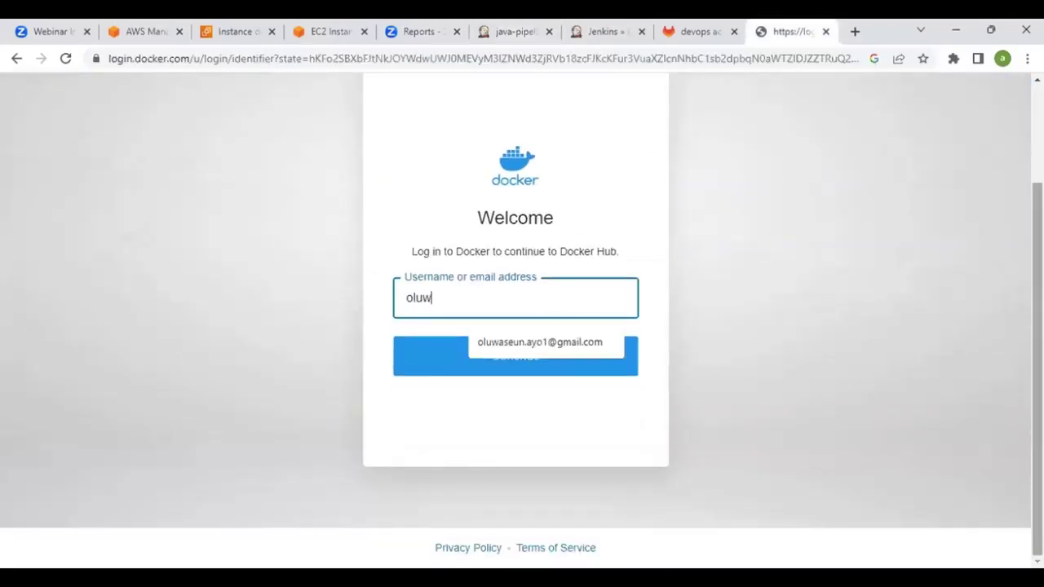
{"action": "type", "text": "a"}
{"action": "key", "text": "Return"}
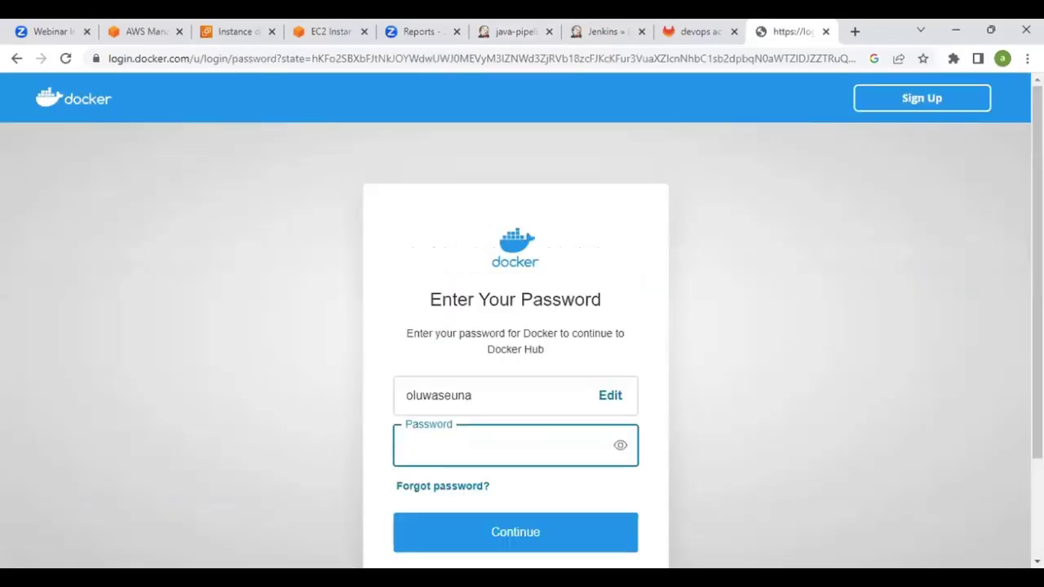
{"action": "type", "text": "************"}
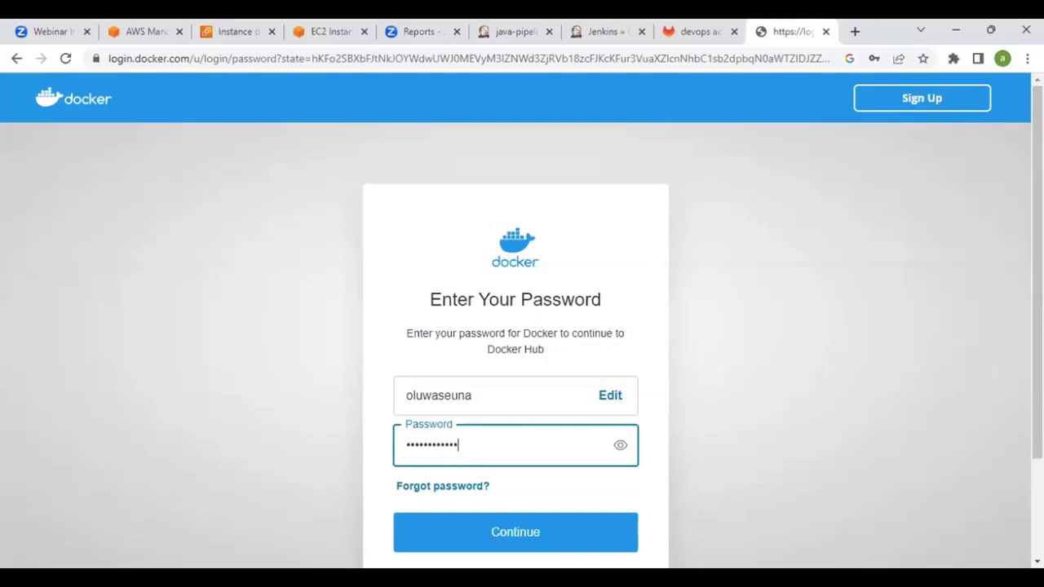
{"action": "key", "text": "Return"}
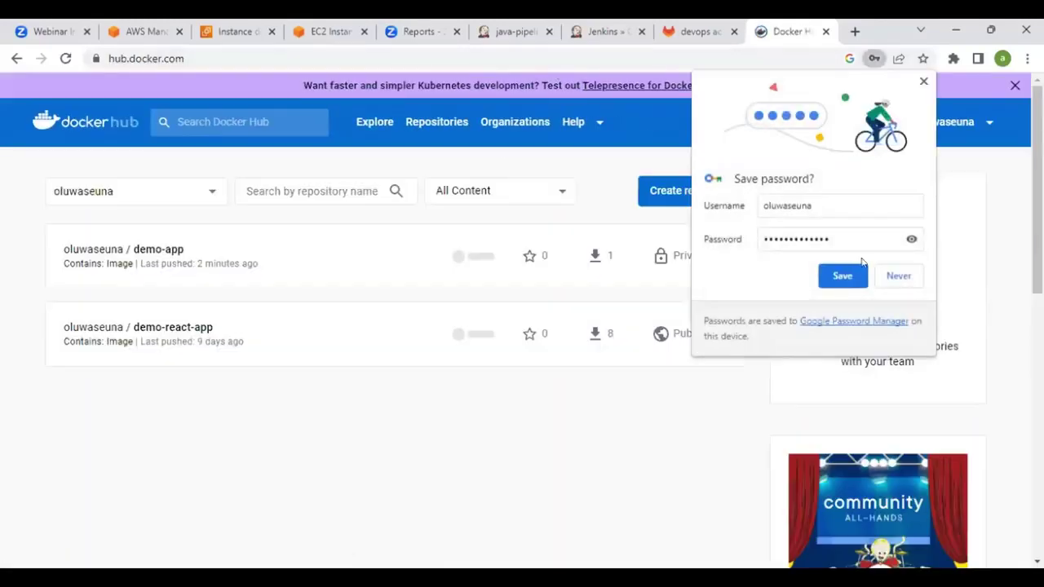
Open the demo-app repository and highlight java-maven-app-1.1's push time of 2 minutes ago
{"action": "left_click", "coordinate": [887, 274]}
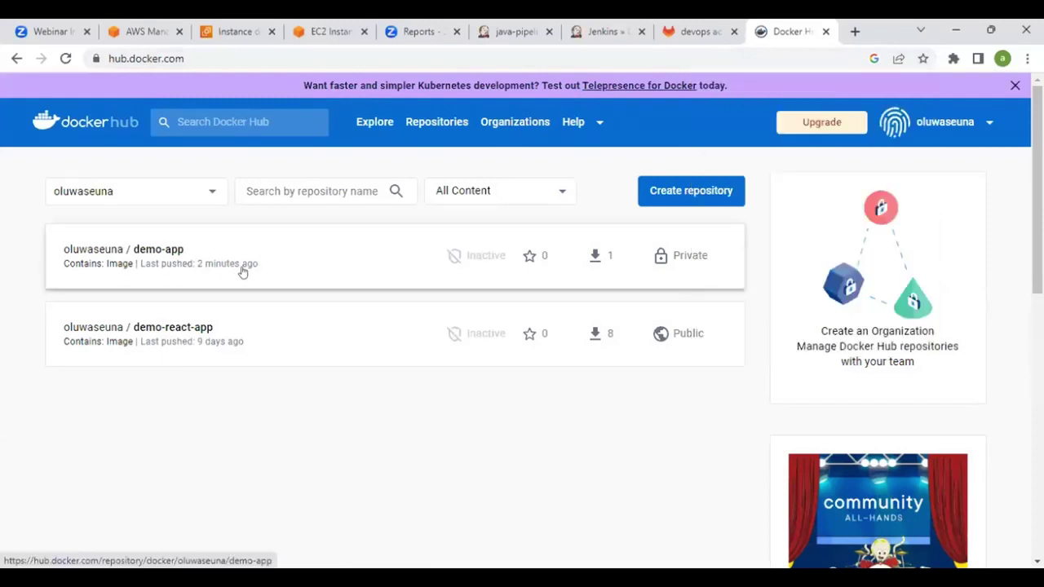
{"action": "left_click", "coordinate": [131, 248]}
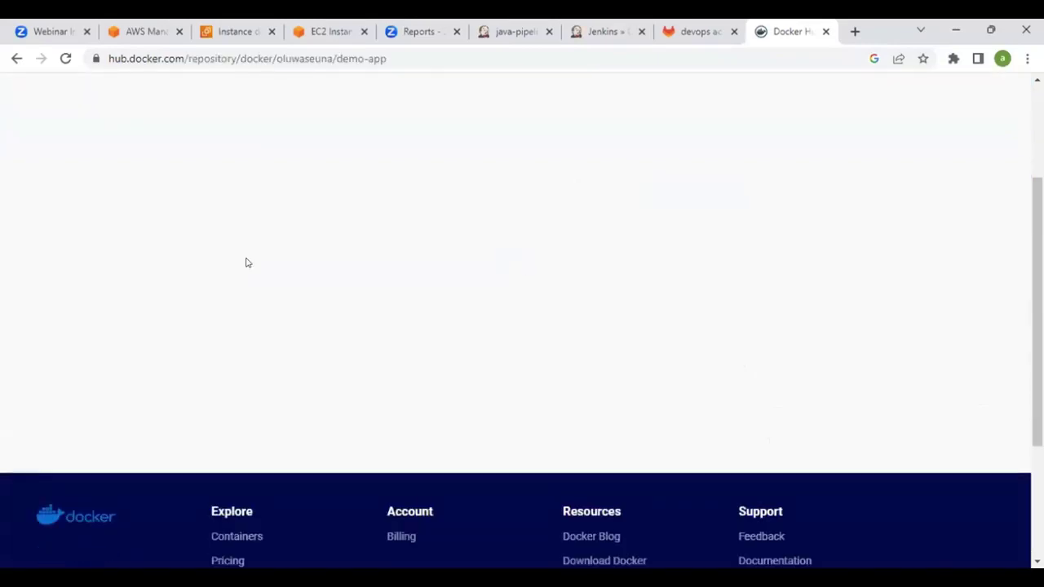
{"action": "scroll", "coordinate": [247, 263], "scroll_direction": "down", "scroll_amount": 3}
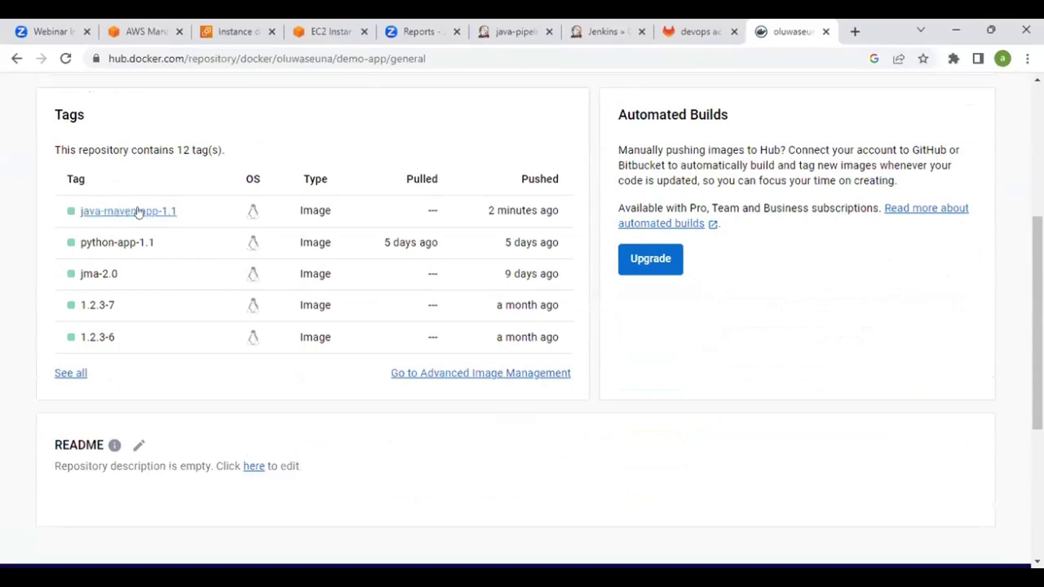
{"action": "left_click_drag", "start_coordinate": [488, 210], "coordinate": [560, 210]}
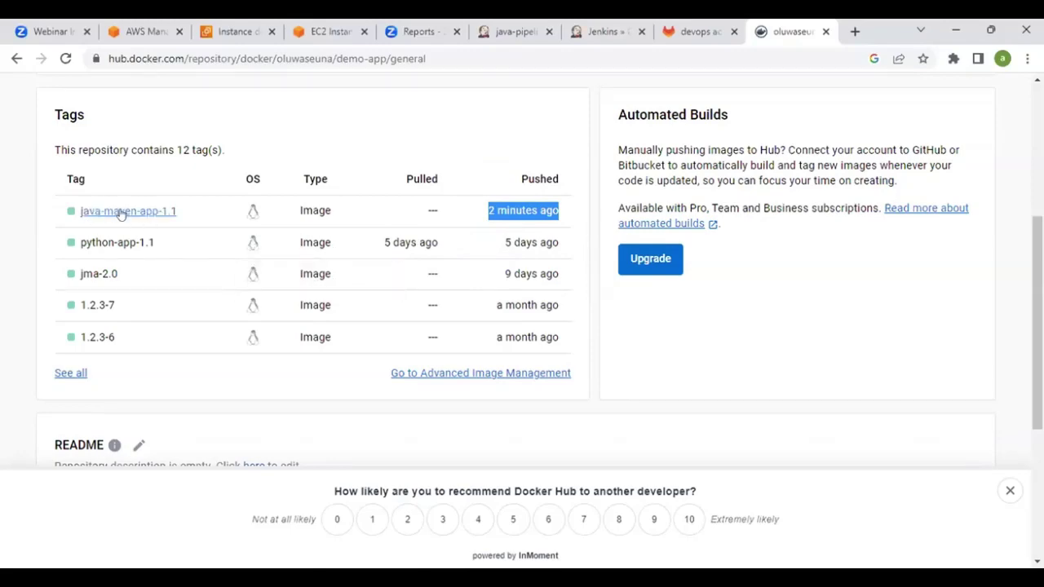
{"action": "scroll", "coordinate": [274, 226], "scroll_direction": "up", "scroll_amount": 3}
{"action": "scroll", "coordinate": [274, 226], "scroll_direction": "down", "scroll_amount": 3}
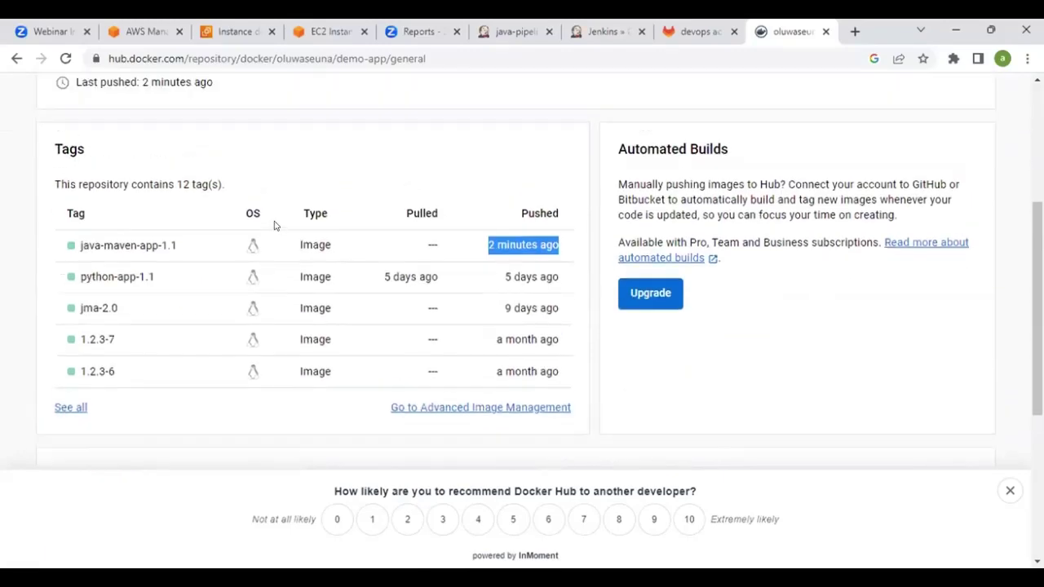
{"action": "scroll", "coordinate": [247, 228], "scroll_direction": "up", "scroll_amount": 2}
Inspect the java-maven-app-1.1 tag's 69.69 MB linux/amd64 image layers, then return to the Jenkins job
{"action": "left_click", "coordinate": [119, 367]}
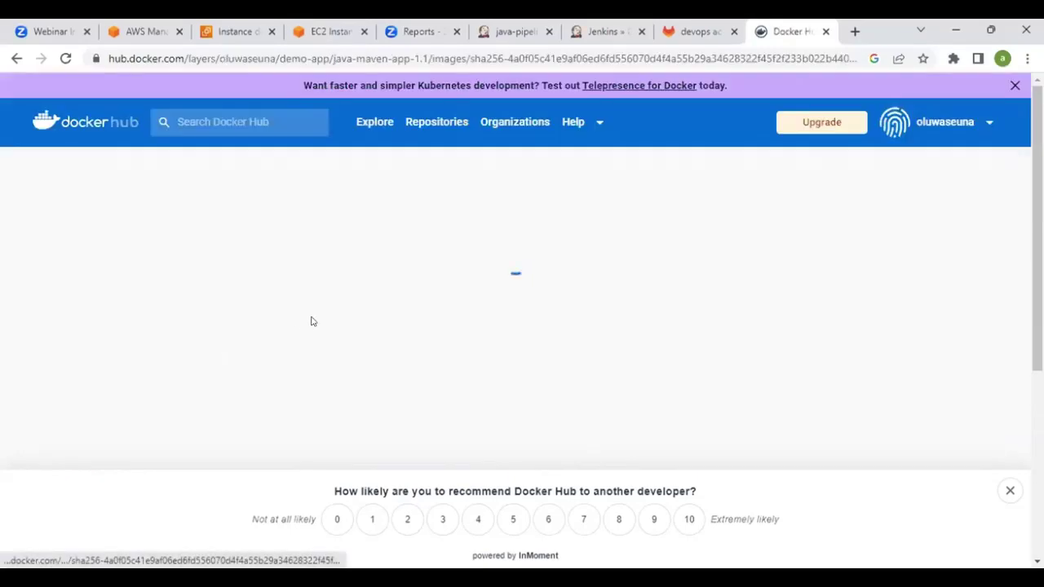
{"action": "scroll", "coordinate": [310, 315], "scroll_direction": "down", "scroll_amount": 2}
{"action": "scroll", "coordinate": [310, 316], "scroll_direction": "up", "scroll_amount": 1}
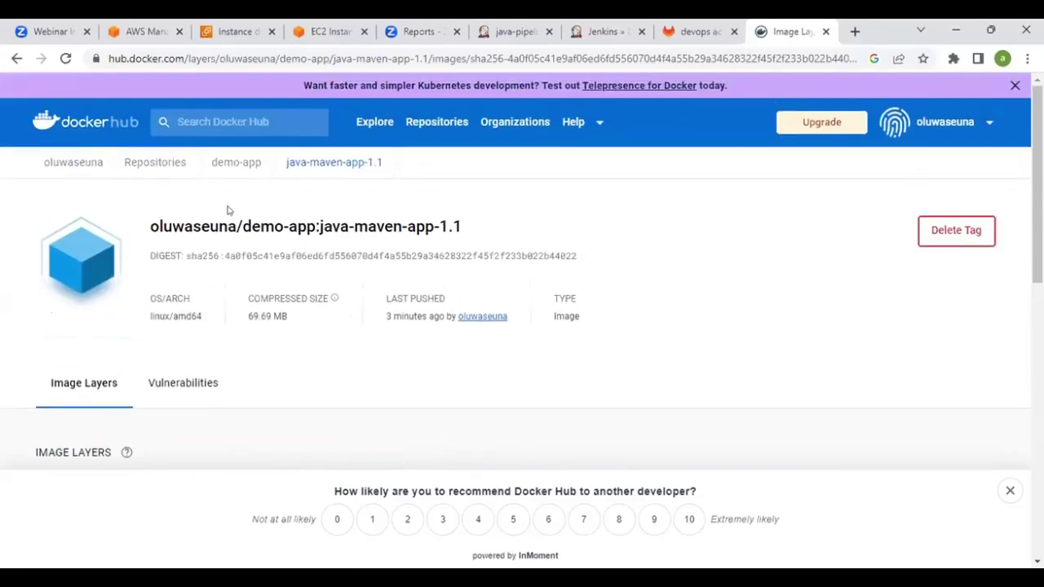
{"action": "scroll", "coordinate": [369, 249], "scroll_direction": "down", "scroll_amount": 3}
{"action": "scroll", "coordinate": [368, 249], "scroll_direction": "down", "scroll_amount": 2}
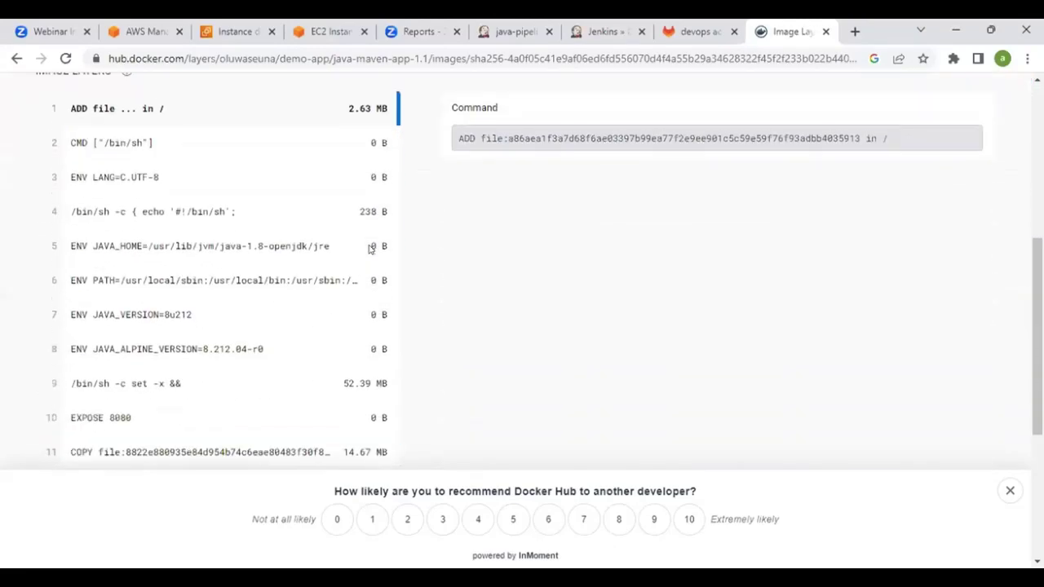
{"action": "scroll", "coordinate": [253, 229], "scroll_direction": "down", "scroll_amount": 4}
{"action": "scroll", "coordinate": [252, 247], "scroll_direction": "up", "scroll_amount": 2}
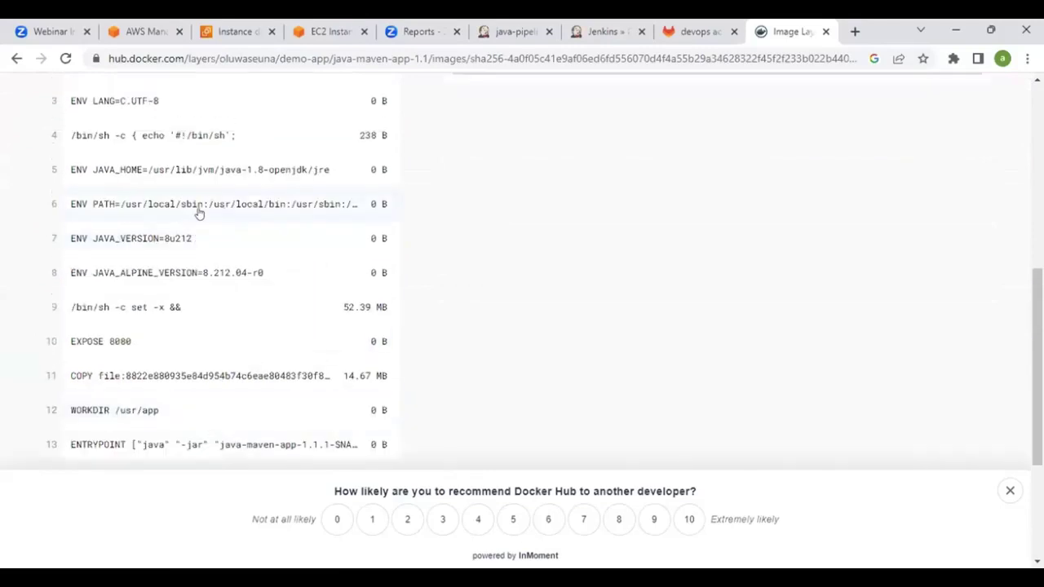
{"action": "scroll", "coordinate": [241, 303], "scroll_direction": "down", "scroll_amount": 1}
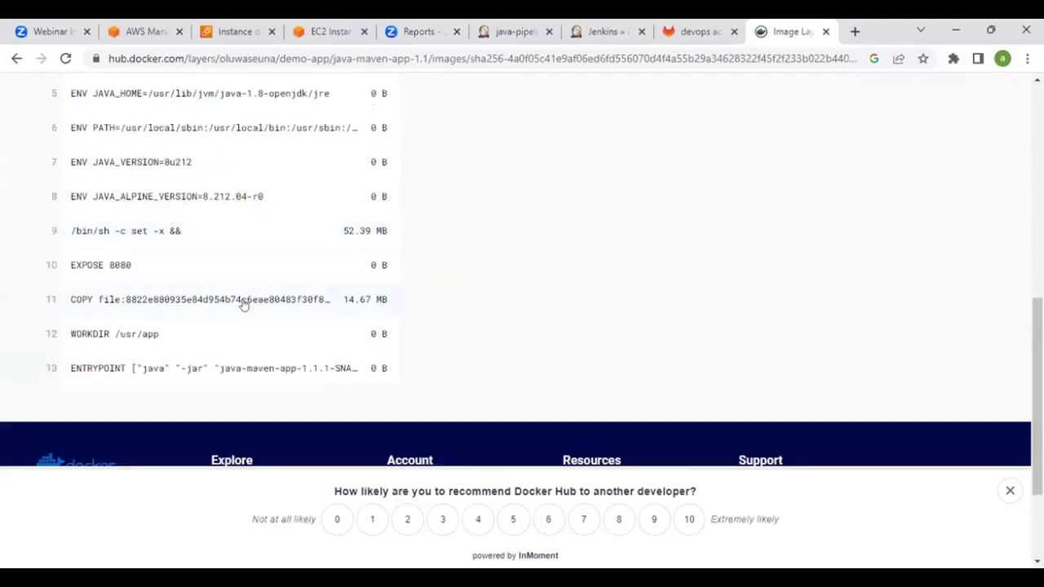
{"action": "scroll", "coordinate": [228, 352], "scroll_direction": "up", "scroll_amount": 2}
{"action": "scroll", "coordinate": [230, 349], "scroll_direction": "up", "scroll_amount": 2}
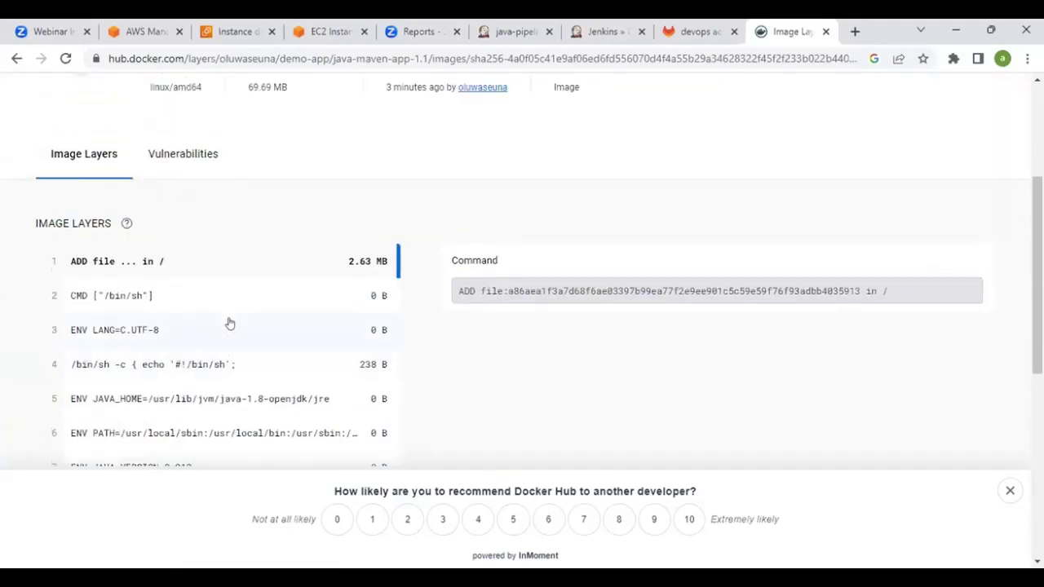
{"action": "scroll", "coordinate": [351, 302], "scroll_direction": "up", "scroll_amount": 2}
{"action": "scroll", "coordinate": [359, 280], "scroll_direction": "up", "scroll_amount": 1}
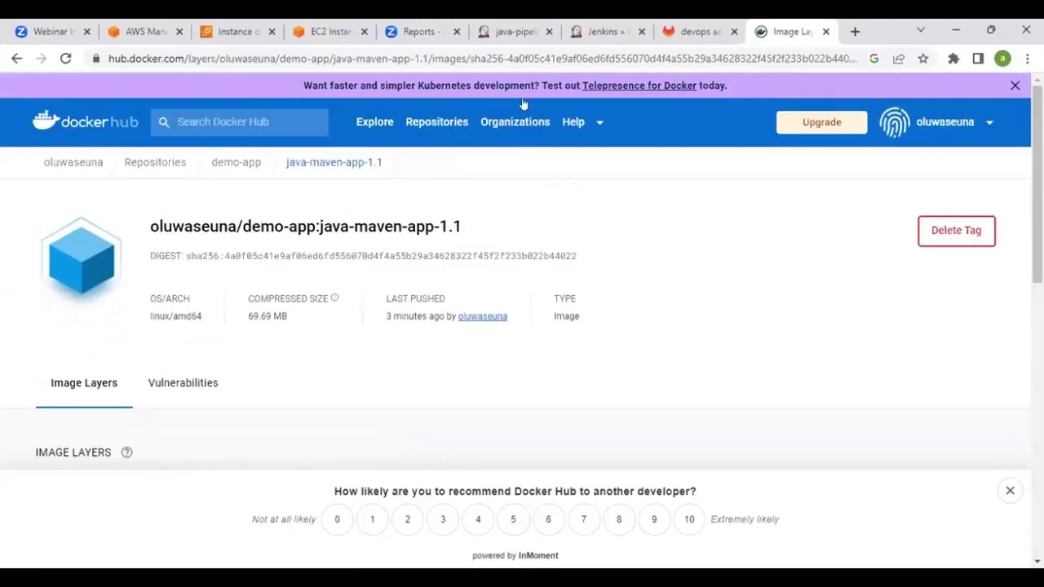
{"action": "left_click", "coordinate": [514, 31]}
{"action": "scroll", "coordinate": [428, 214], "scroll_direction": "down", "scroll_amount": 2}
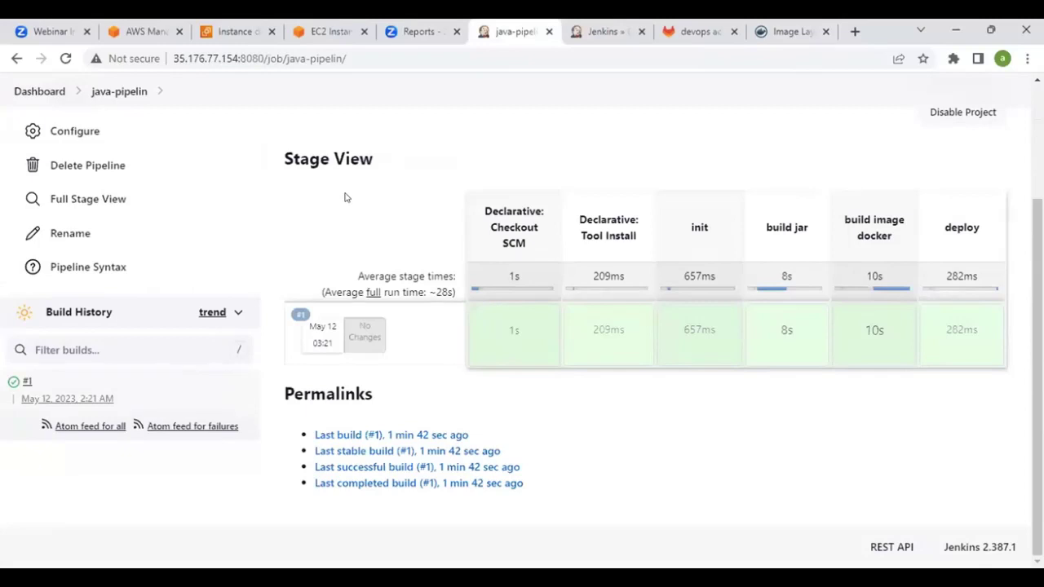
Open java-pipelin build #1's details, then its Replay page
{"action": "scroll", "coordinate": [334, 220], "scroll_direction": "up", "scroll_amount": 3}
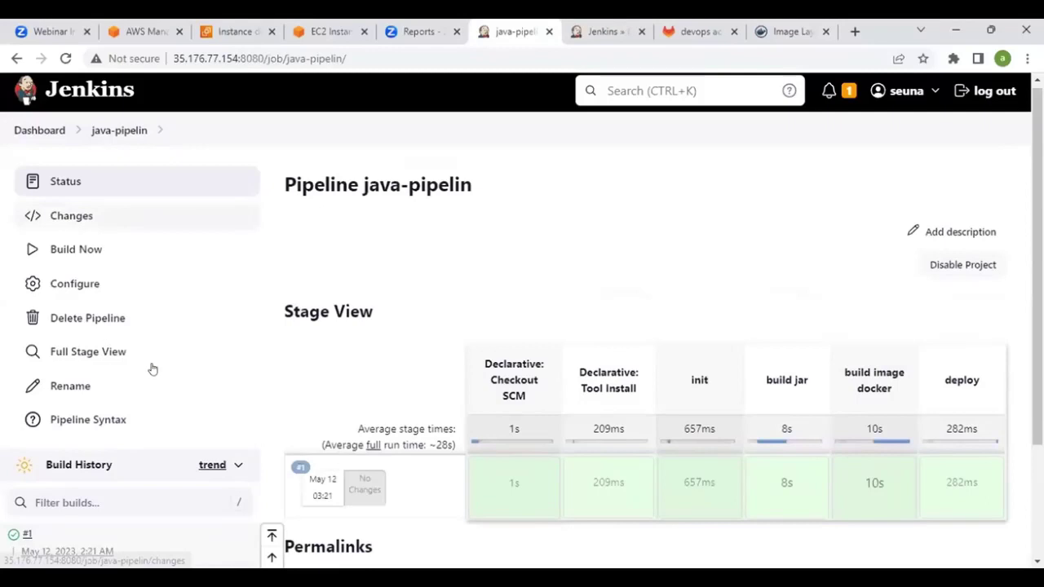
{"action": "scroll", "coordinate": [152, 370], "scroll_direction": "down", "scroll_amount": 2}
{"action": "left_click", "coordinate": [27, 380]}
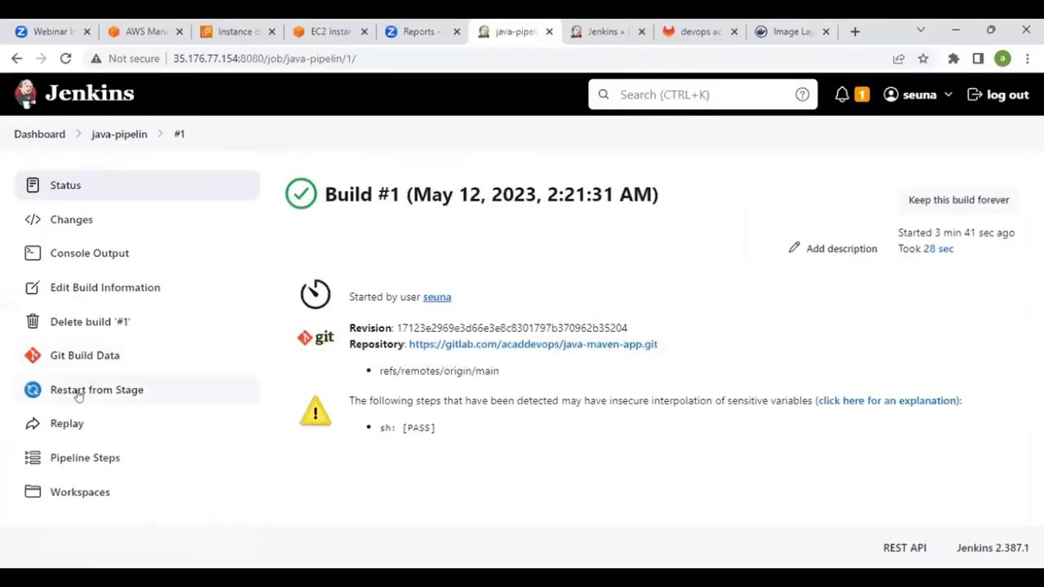
{"action": "left_click", "coordinate": [70, 423]}
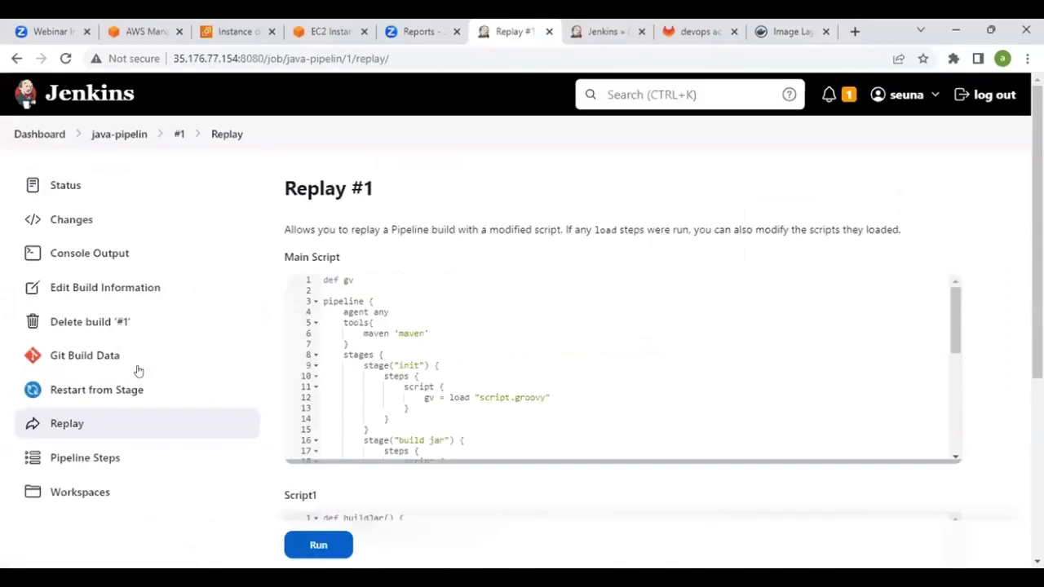
Review the Main Script of build #1's replay page
{"action": "scroll", "coordinate": [321, 344], "scroll_direction": "down", "scroll_amount": 10}
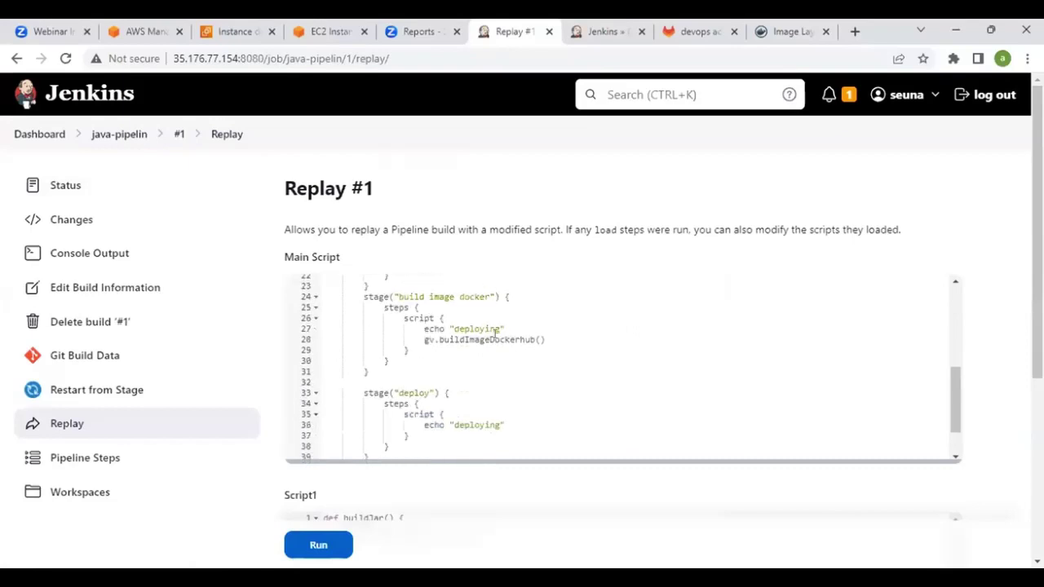
{"action": "scroll", "coordinate": [494, 330], "scroll_direction": "up", "scroll_amount": 3}
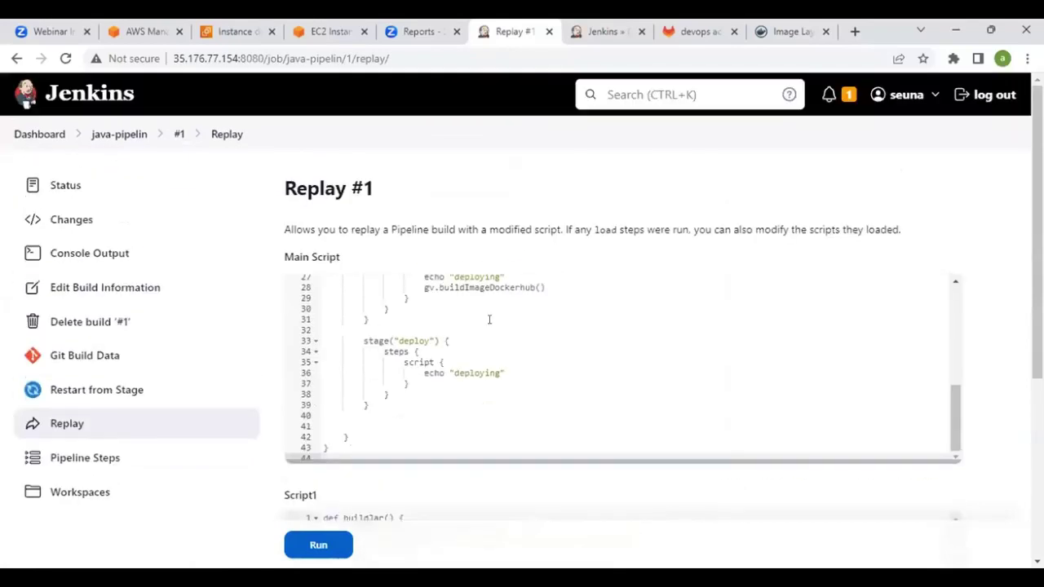
{"action": "double_click", "coordinate": [324, 256]}
{"action": "scroll", "coordinate": [301, 326], "scroll_direction": "down", "scroll_amount": 2}
{"action": "left_click_drag", "start_coordinate": [289, 342], "coordinate": [314, 343]}
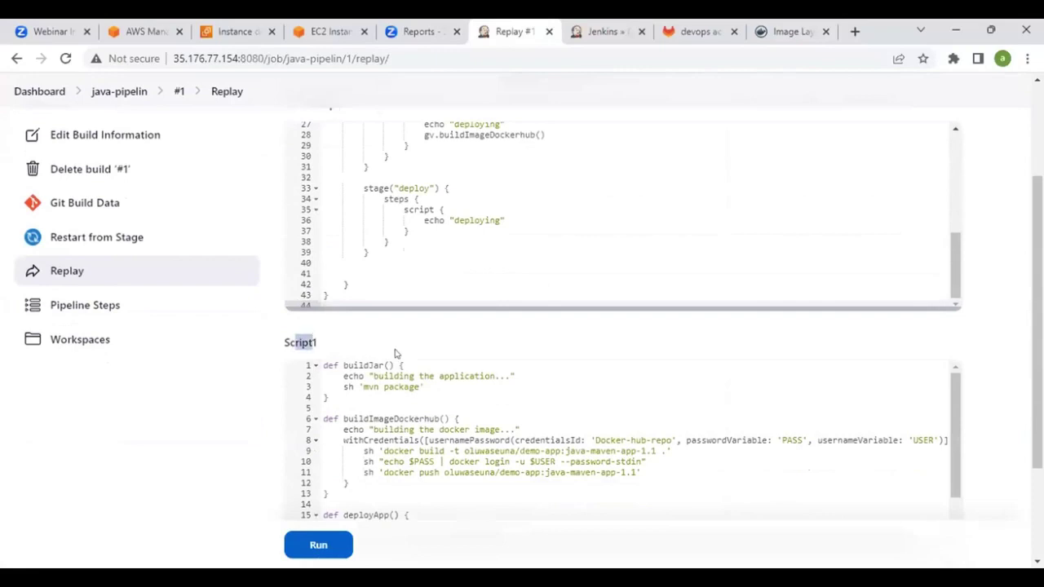
{"action": "scroll", "coordinate": [397, 354], "scroll_direction": "down", "scroll_amount": 3}
{"action": "scroll", "coordinate": [439, 304], "scroll_direction": "up", "scroll_amount": 4}
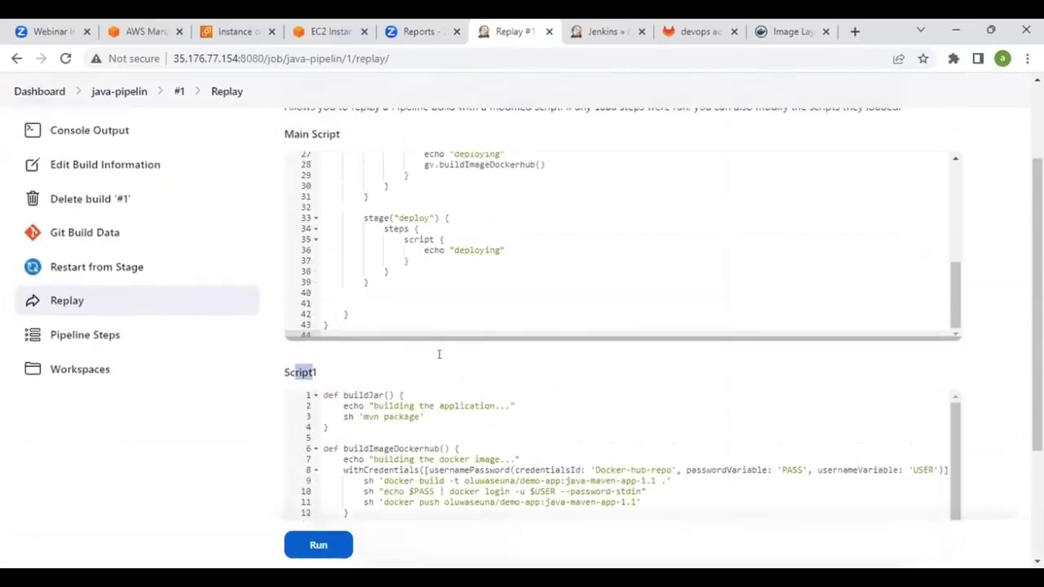
{"action": "scroll", "coordinate": [436, 380], "scroll_direction": "down", "scroll_amount": 2}
{"action": "scroll", "coordinate": [437, 385], "scroll_direction": "up", "scroll_amount": 1}
Inspect Script1, highlighting the buildImageDockerhub function on lines 6–12
{"action": "left_click", "coordinate": [343, 348]}
{"action": "left_click", "coordinate": [512, 410], "text": "shift"}
{"action": "left_click", "coordinate": [449, 369]}
{"action": "scroll", "coordinate": [468, 397], "scroll_direction": "up", "scroll_amount": 2}
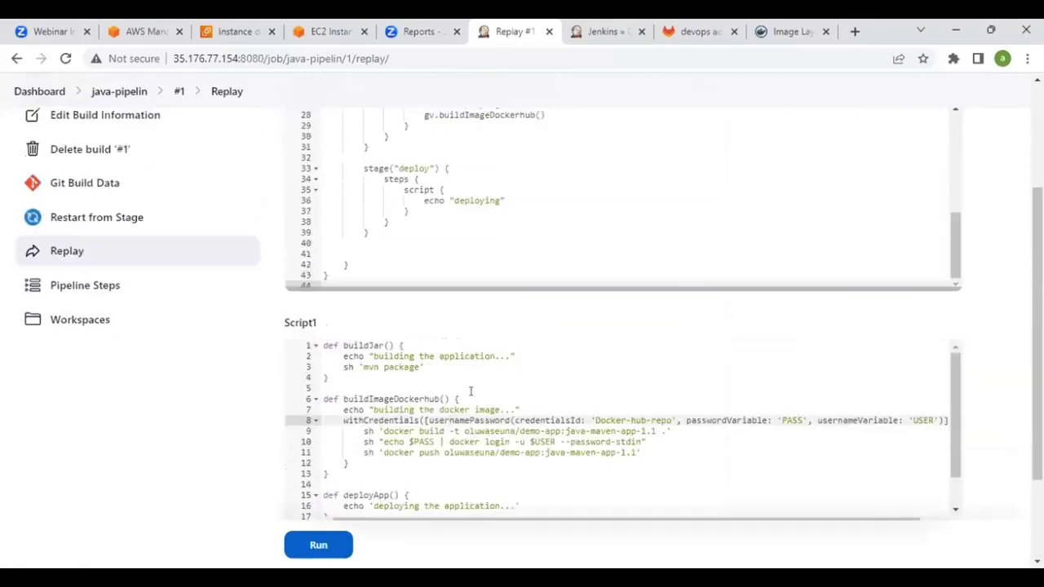
{"action": "scroll", "coordinate": [471, 391], "scroll_direction": "down", "scroll_amount": 4}
{"action": "scroll", "coordinate": [439, 352], "scroll_direction": "up", "scroll_amount": 4}
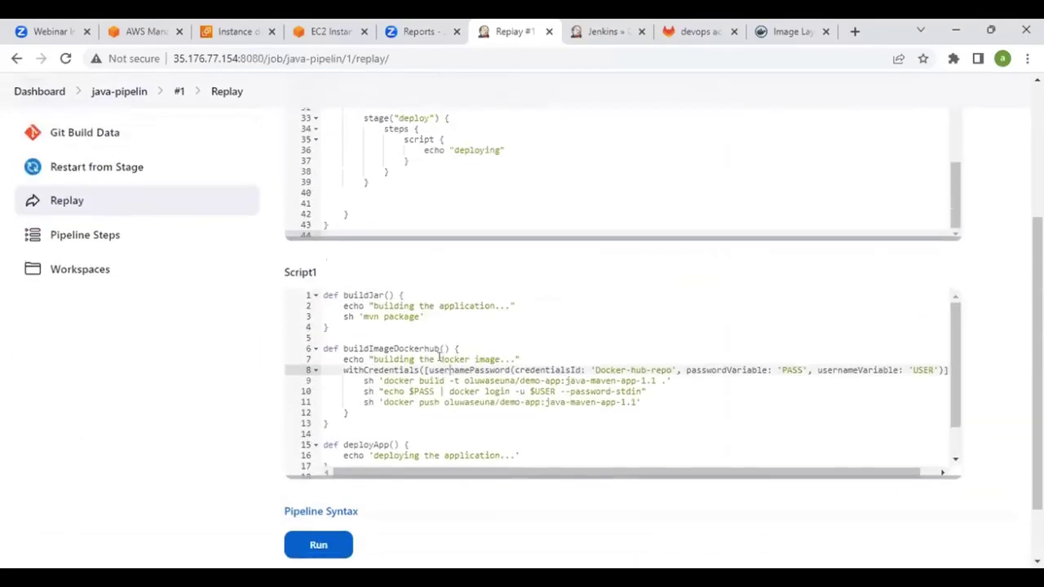
{"action": "scroll", "coordinate": [438, 349], "scroll_direction": "up", "scroll_amount": 6}
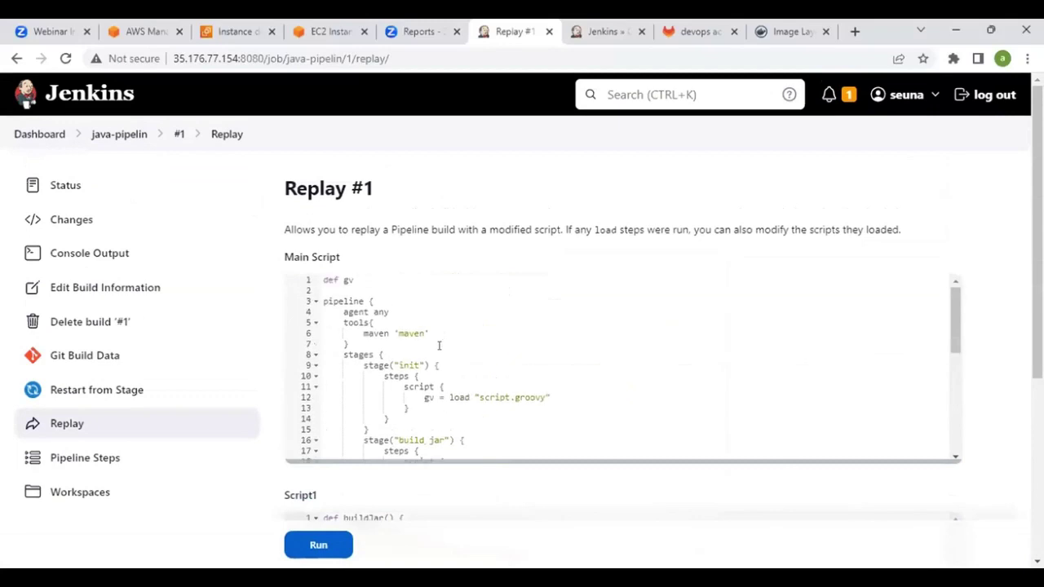
Return to the Dashboard, showing java-pipelin last succeeded with #1 in 28 sec
{"action": "left_click", "coordinate": [45, 139]}
{"action": "scroll", "coordinate": [554, 212], "scroll_direction": "down", "scroll_amount": 1}
{"action": "scroll", "coordinate": [554, 211], "scroll_direction": "down", "scroll_amount": 1}
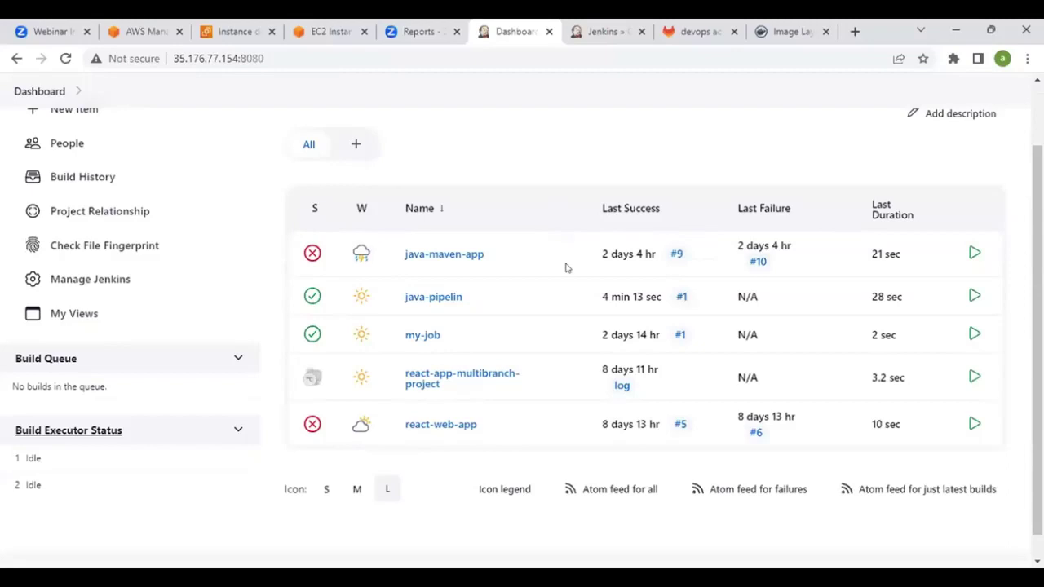
Reopen java-pipelin build #1's Replay page and point out the Main Script
{"action": "left_click", "coordinate": [441, 297]}
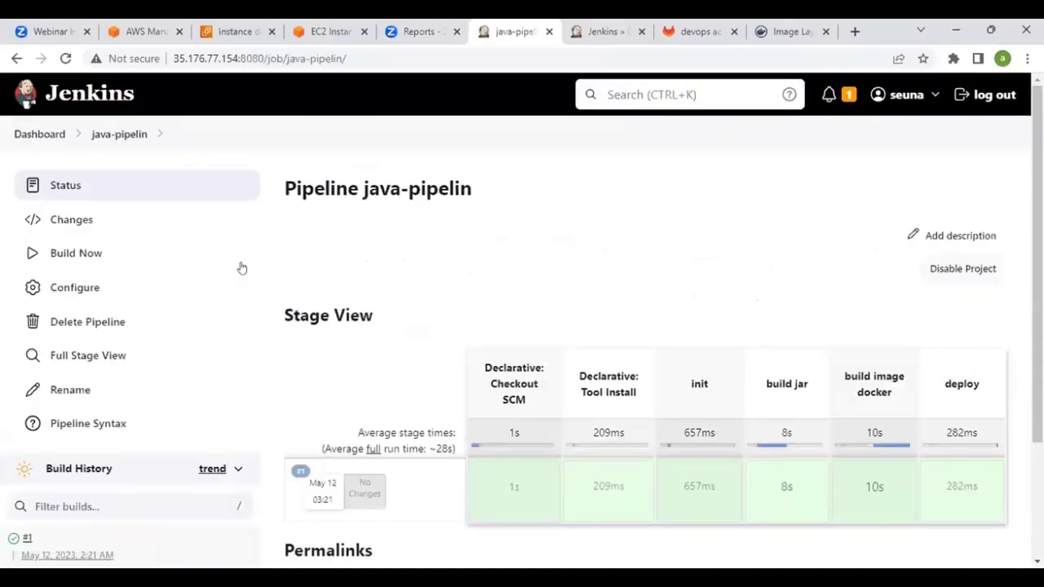
{"action": "scroll", "coordinate": [118, 344], "scroll_direction": "down", "scroll_amount": 2}
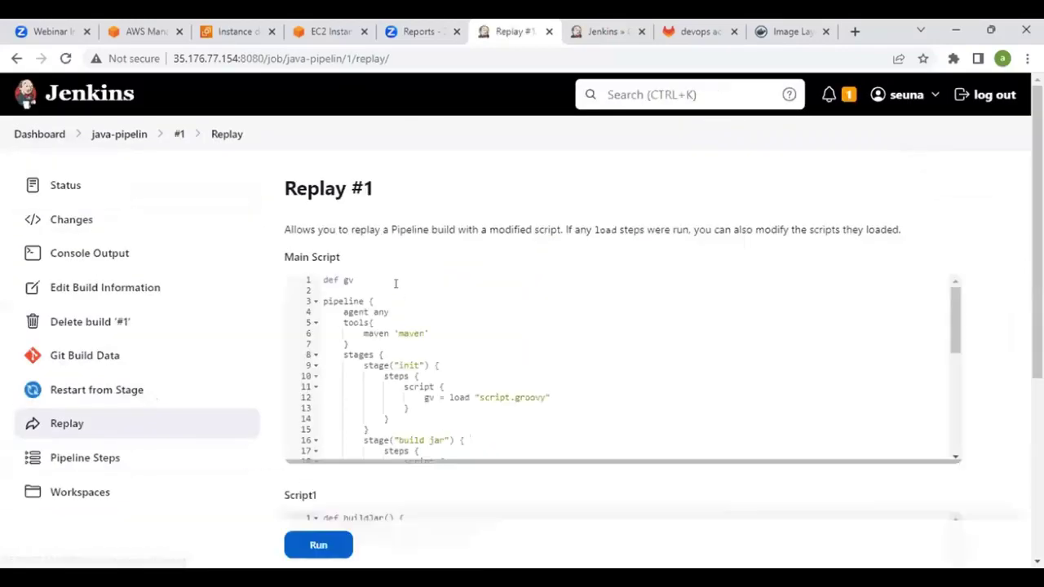
{"action": "double_click", "coordinate": [330, 251]}
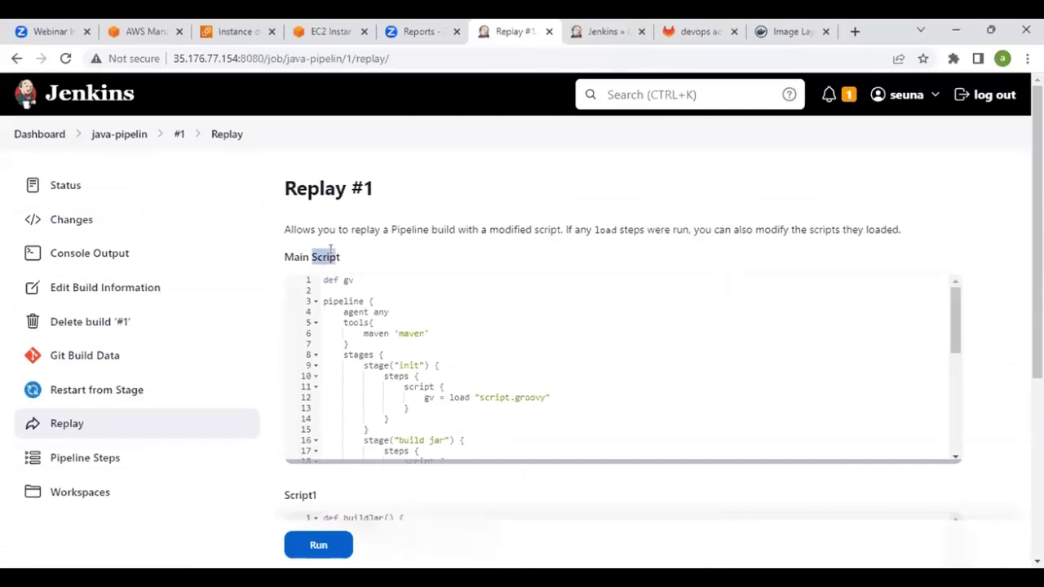